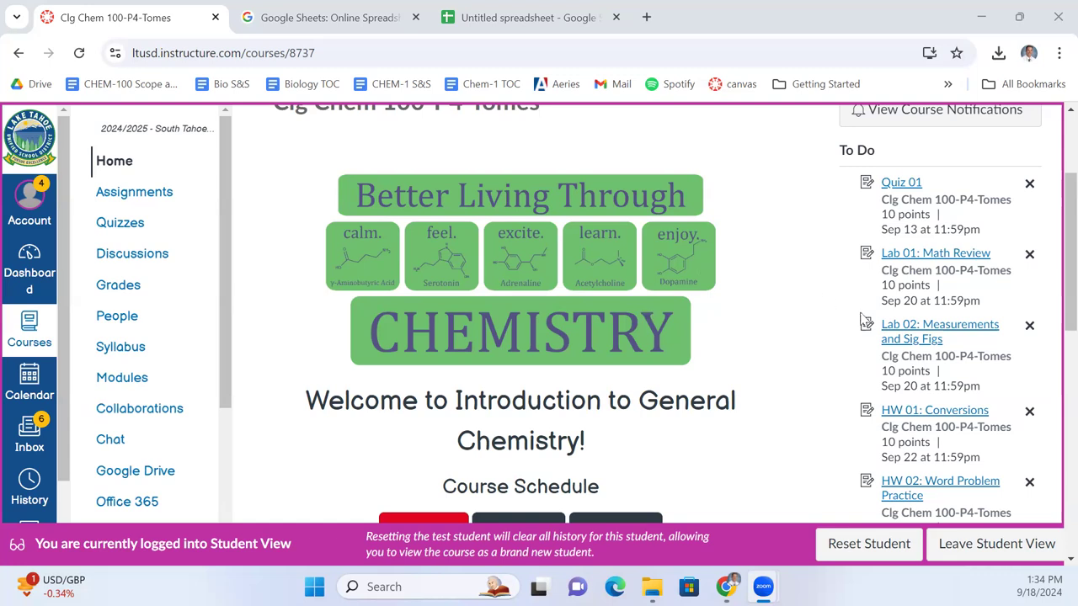
# Step: Open the Lab 03: Data Analysis in Excel assignment and read the procedure in its Introduction to Excel - Calculations PDF
pyautogui.scroll(-1, 866, 320)
pyautogui.click(933, 491)
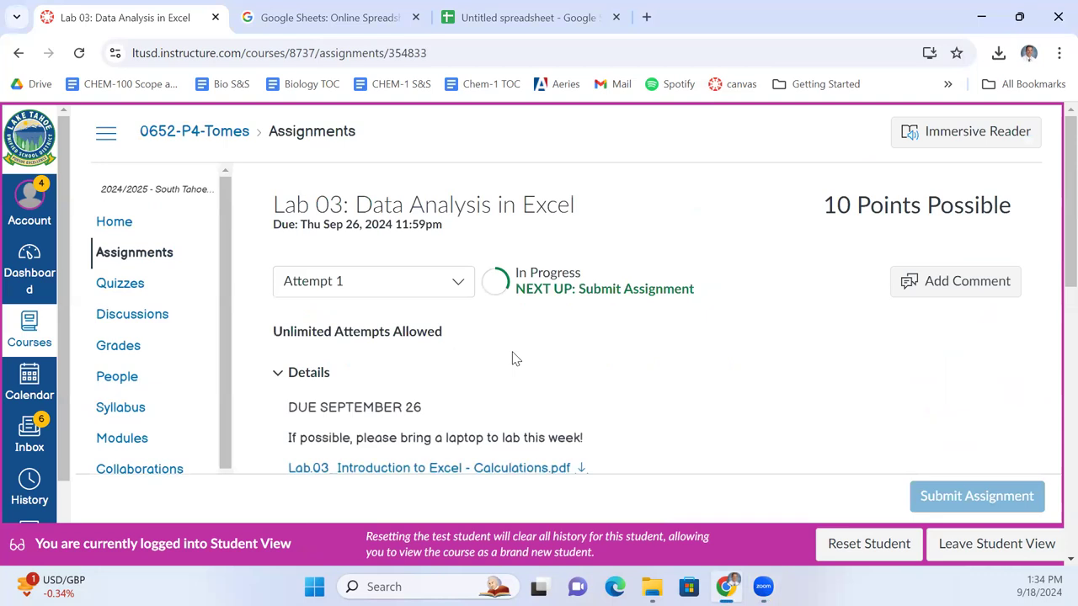
pyautogui.scroll(-1, 597, 467)
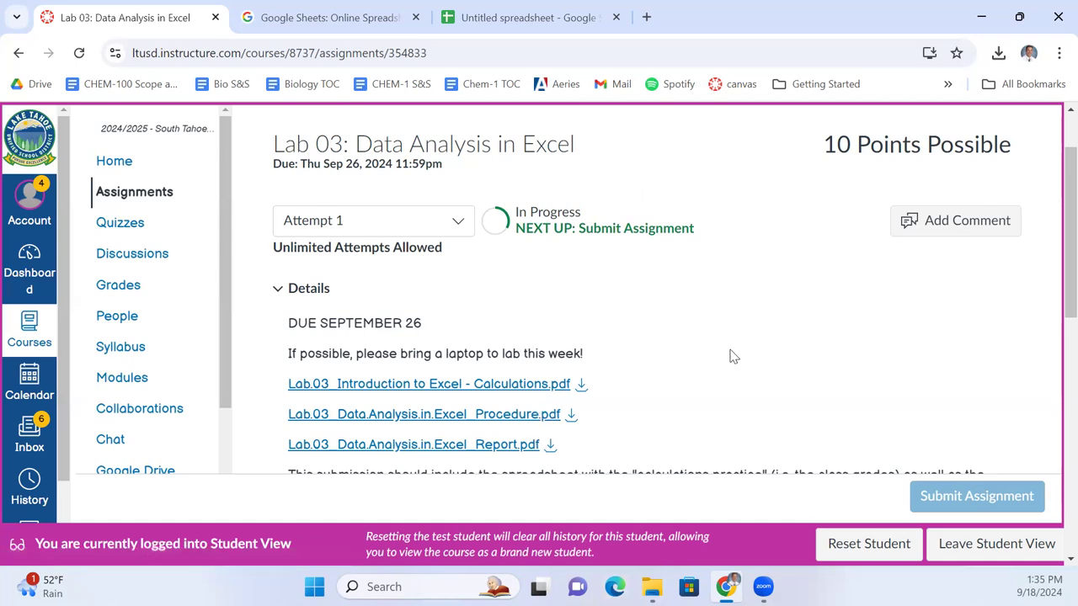
pyautogui.scroll(2, 677, 332)
pyautogui.scroll(-3, 520, 311)
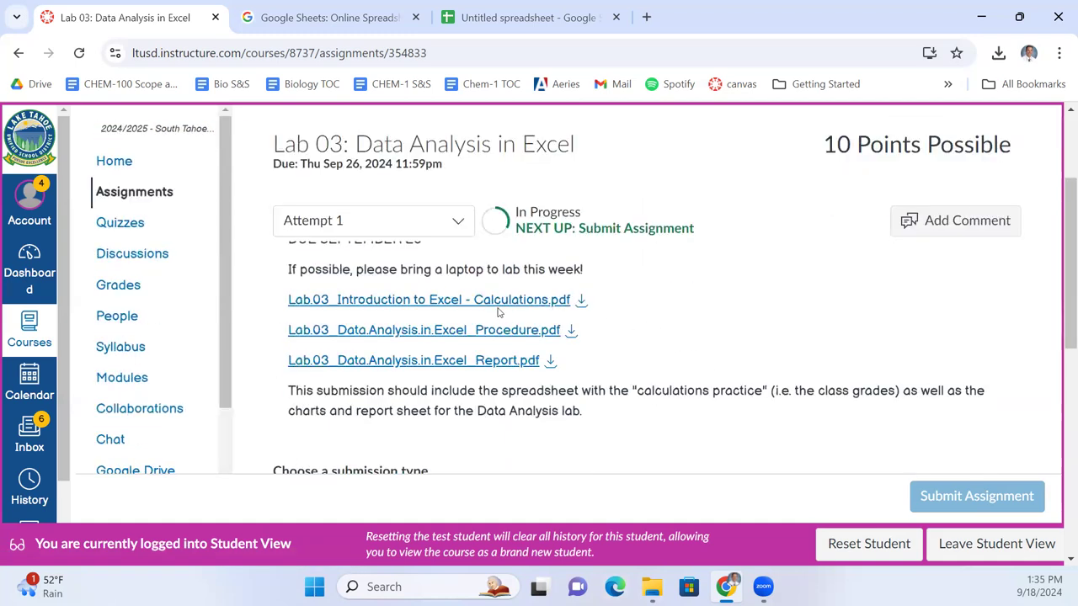
pyautogui.click(491, 302)
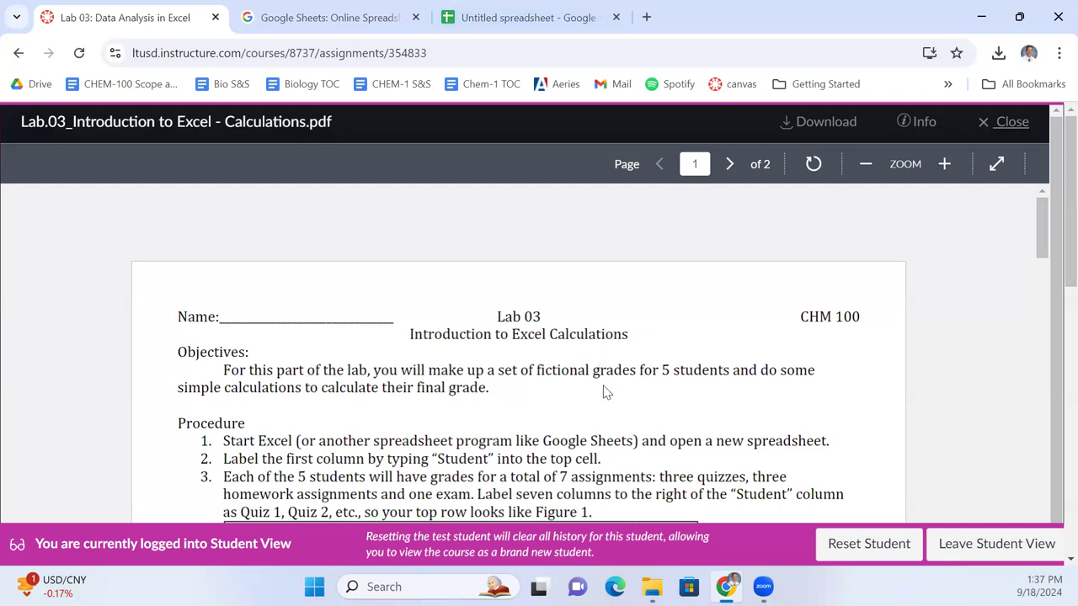
pyautogui.scroll(-3, 604, 392)
pyautogui.scroll(-1, 604, 396)
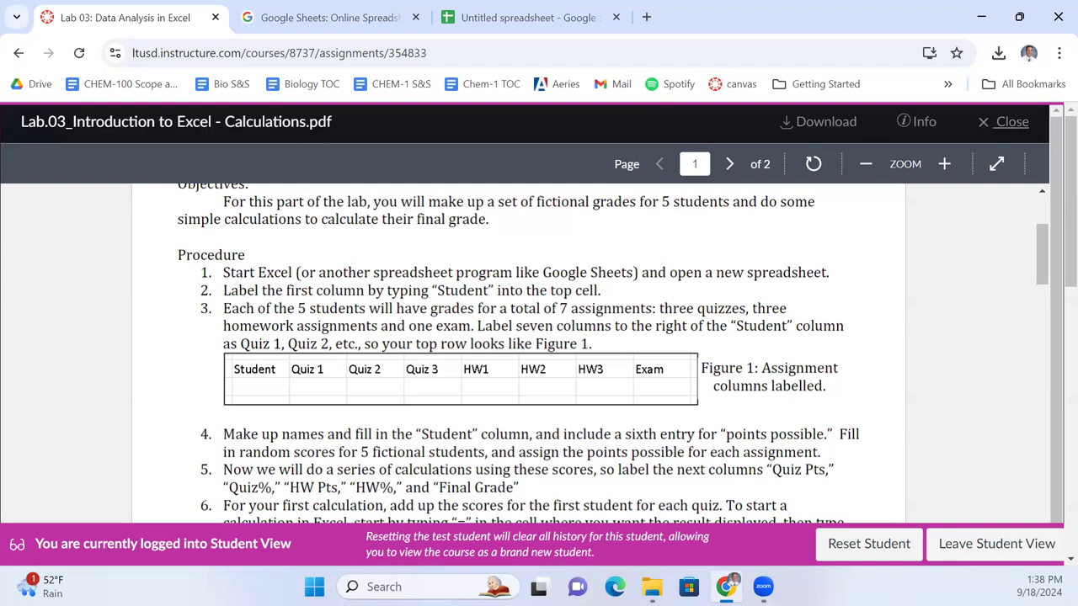
# Step: In the untitled Google Sheets spreadsheet, enter Student, HW1, HW2, Hw3, Qui1, Quiz2, Quiz3 and Exam across B2:I2, and close the Tables sidebar
pyautogui.click(530, 15)
pyautogui.click(182, 283)
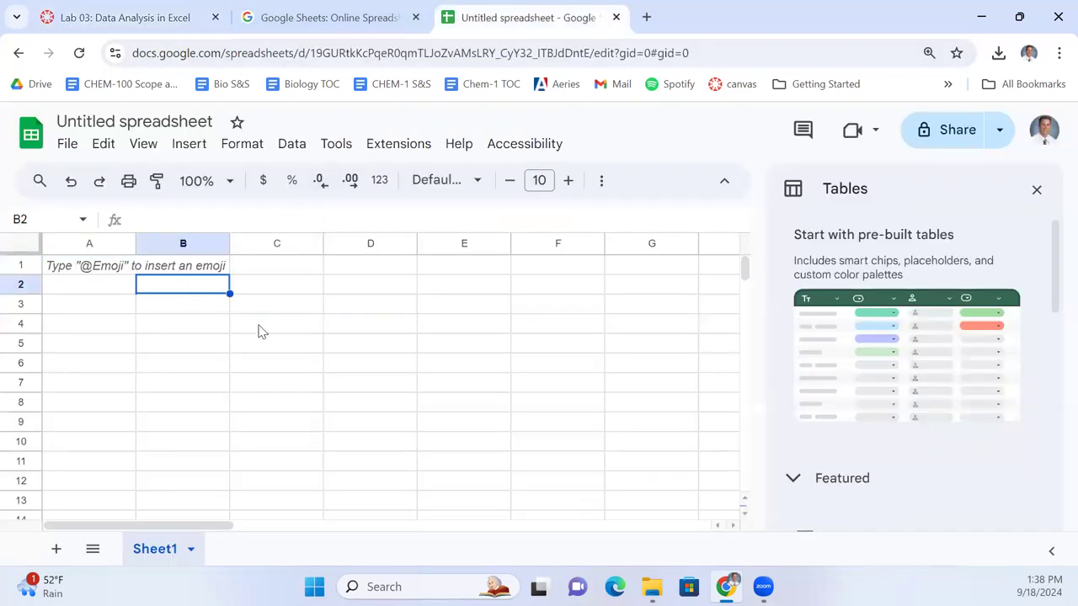
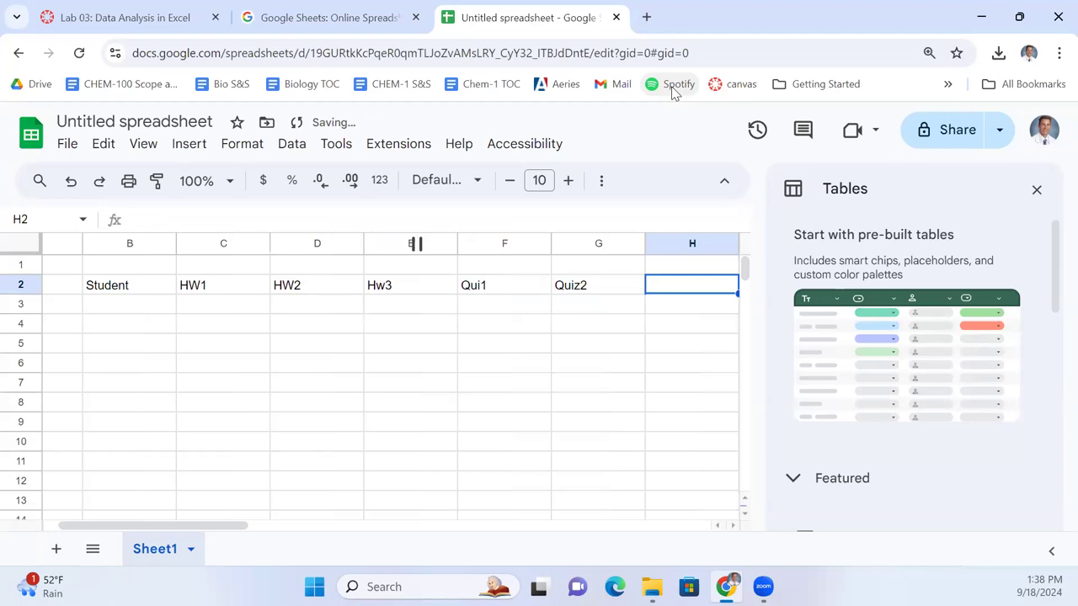
pyautogui.press('Tab')
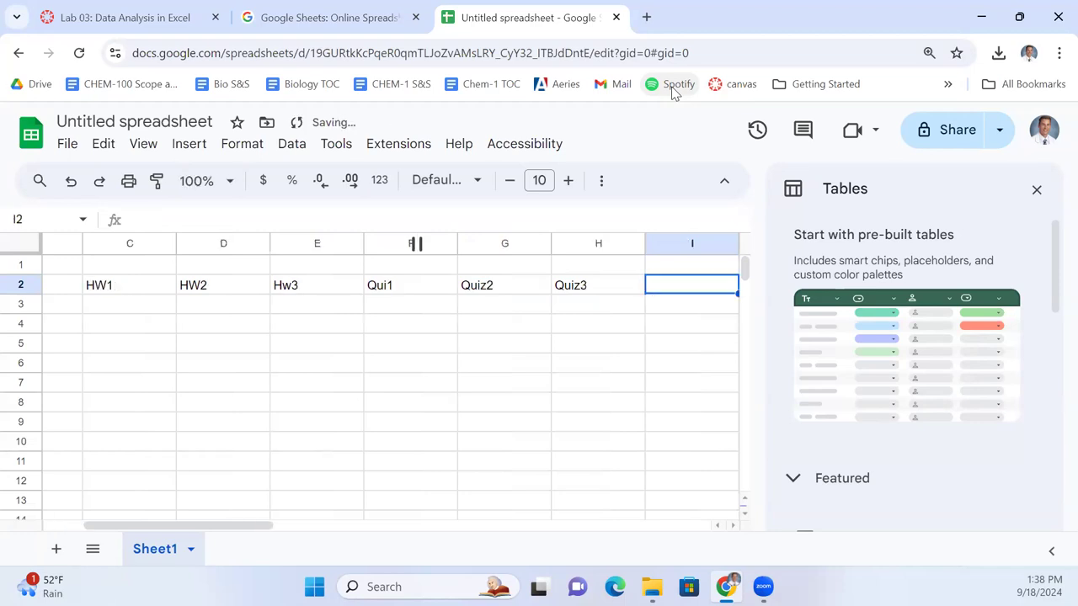
pyautogui.write('Exam')
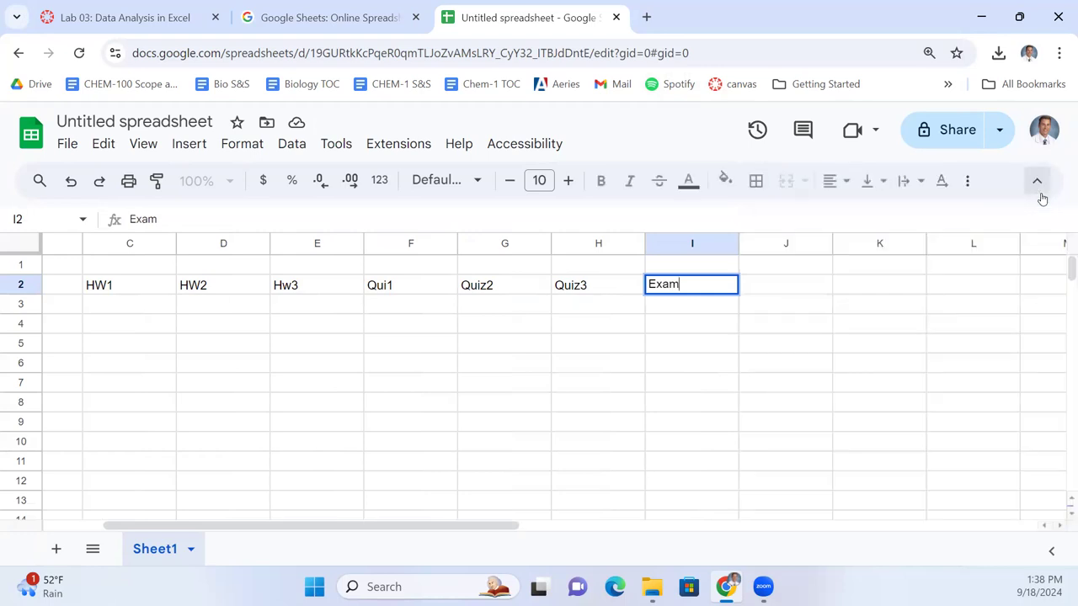
pyautogui.click(1036, 191)
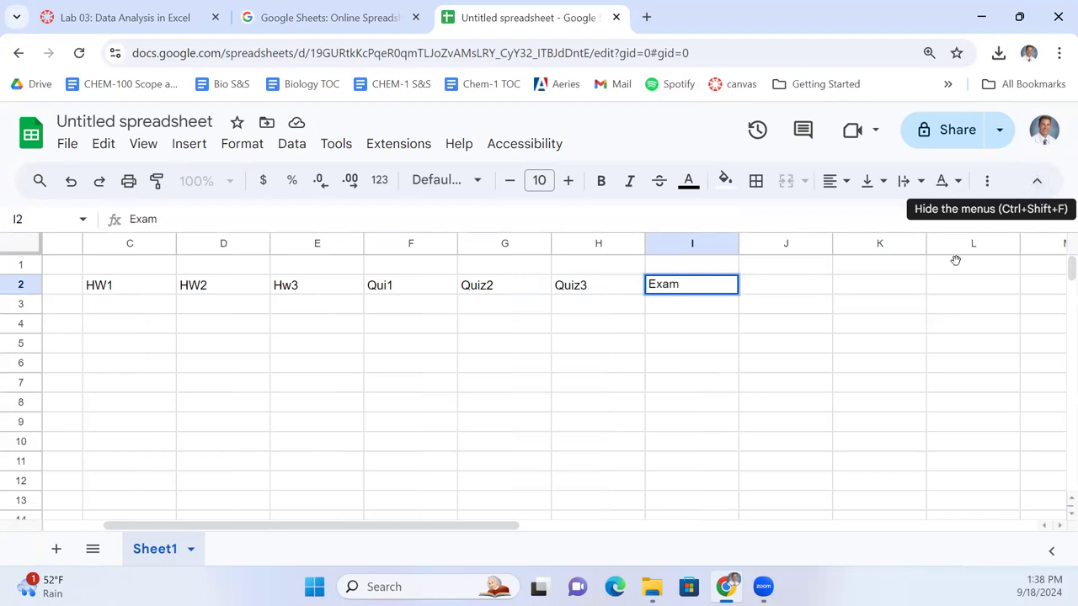
pyautogui.moveTo(515, 527); pyautogui.dragTo(313, 548)
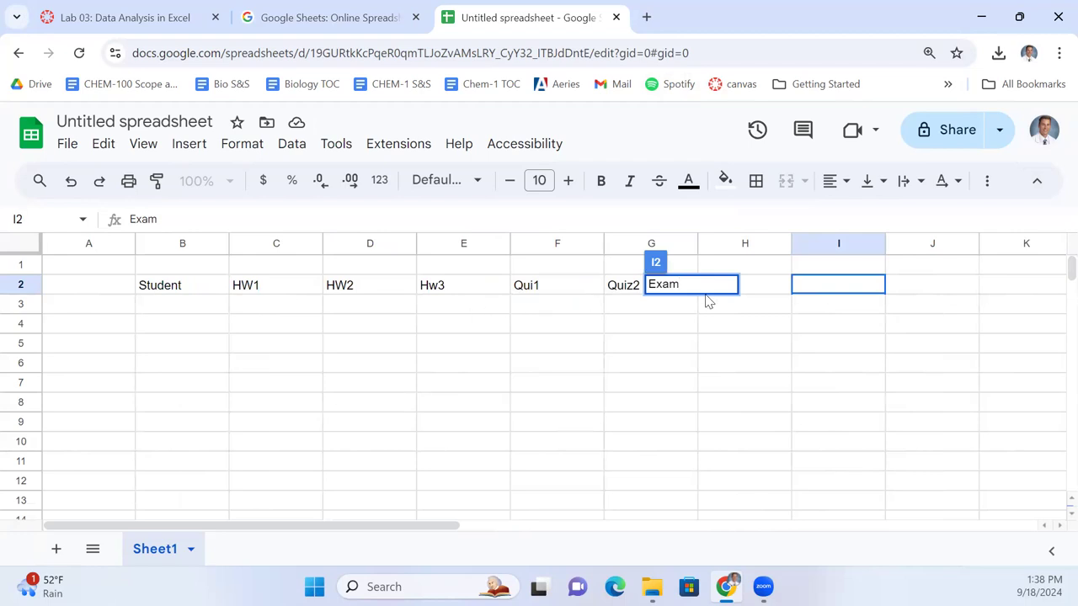
pyautogui.click(773, 290)
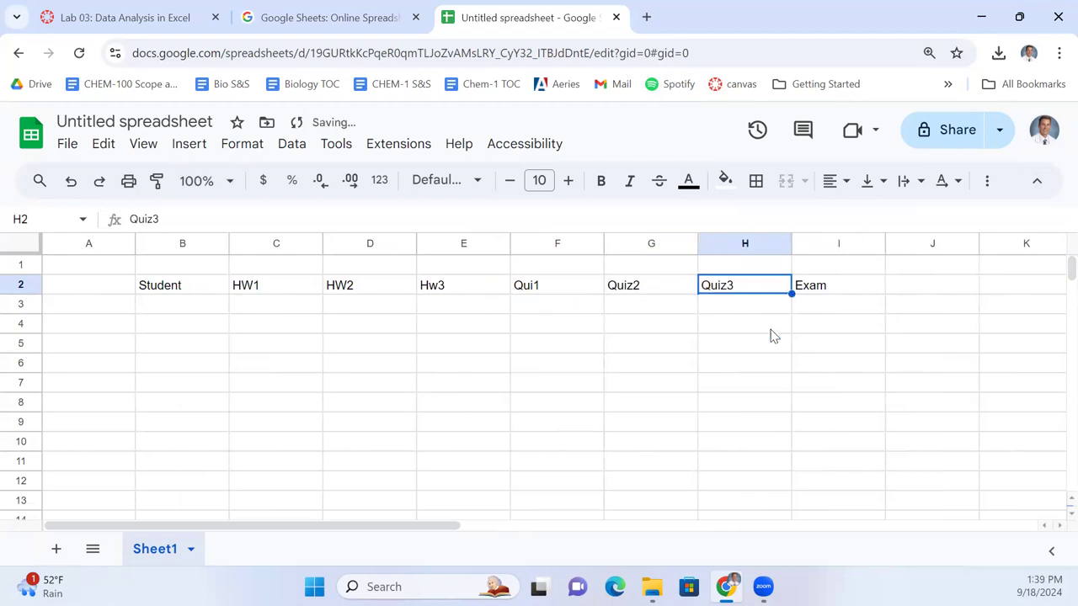
# Step: Fill the Student column from B3 to B7 with five made-up first names
pyautogui.press('Left')
pyautogui.press('Left')
pyautogui.press('Left')
pyautogui.press('Left')
pyautogui.press('Left')
pyautogui.press('Left')
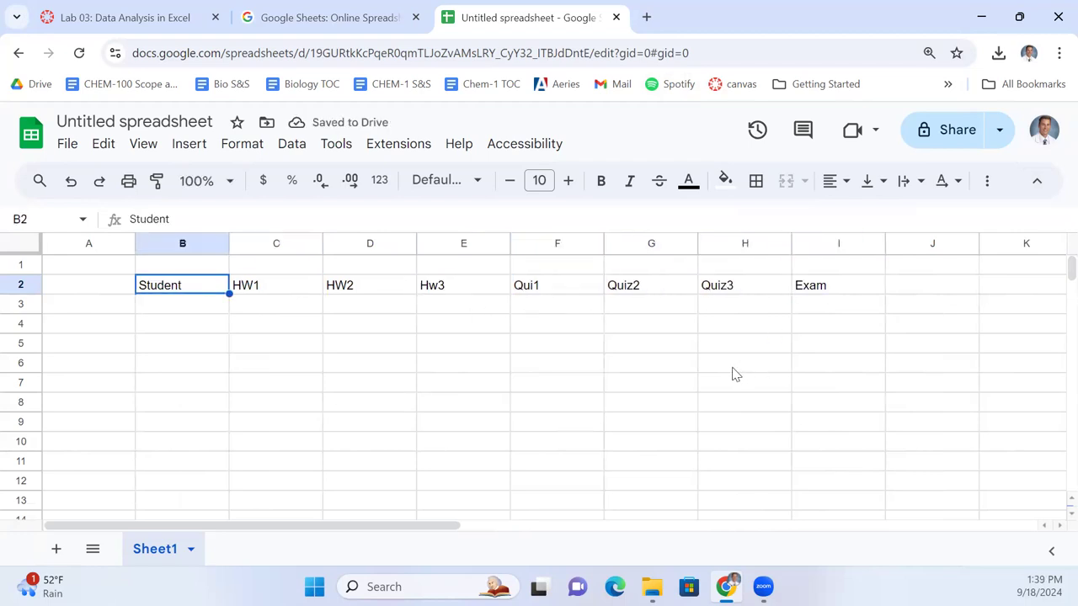
pyautogui.press('Down')
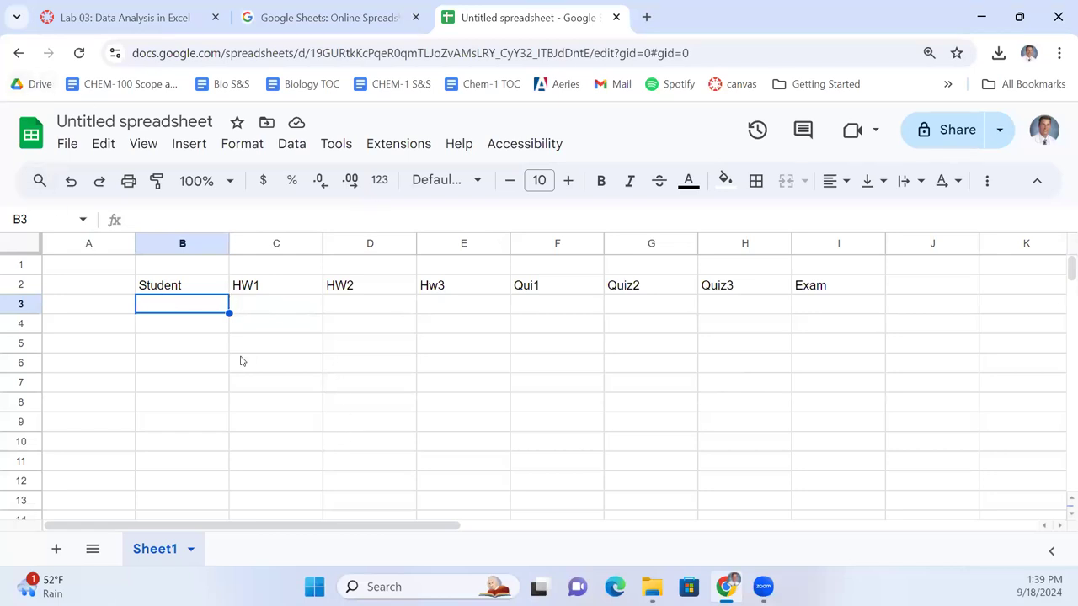
pyautogui.write('Mick')
pyautogui.press('Return')
pyautogui.write('Keith')
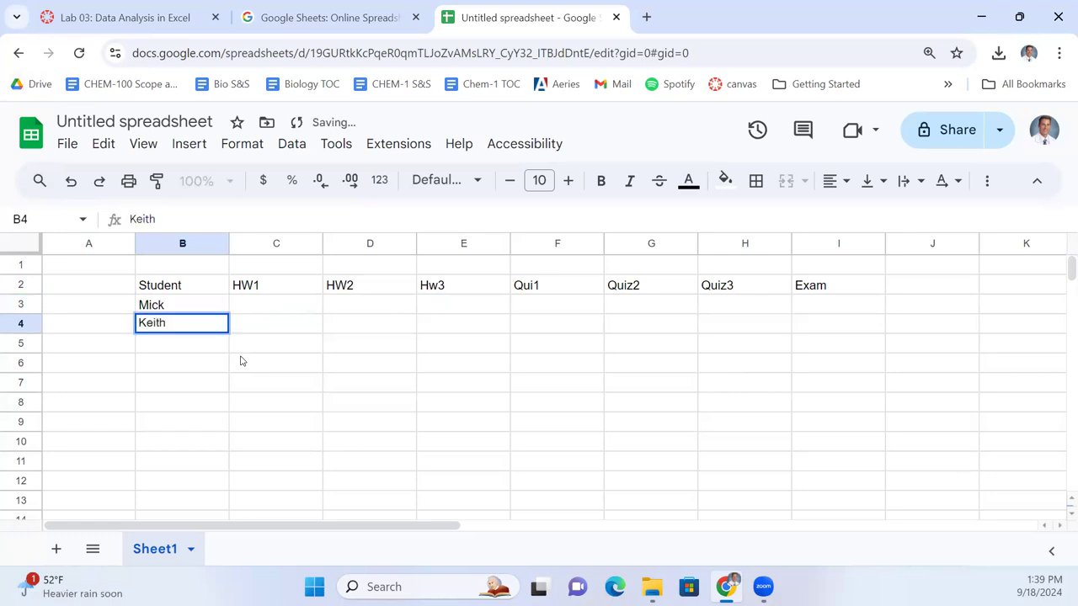
pyautogui.press('Return')
pyautogui.write('Bill')
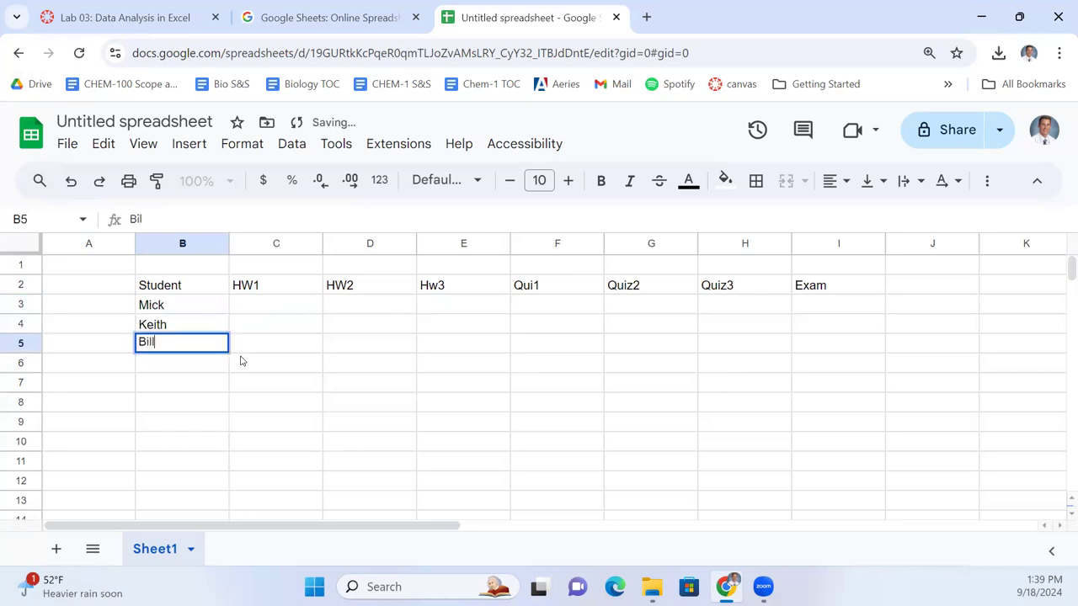
pyautogui.press('Return')
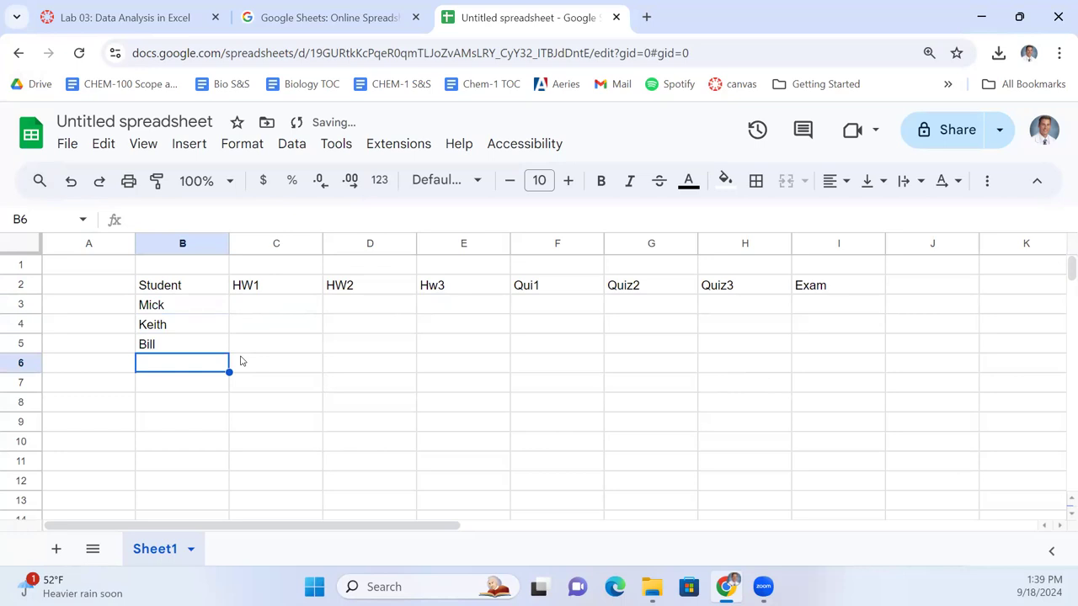
pyautogui.write('Bryan')
pyautogui.press('Return')
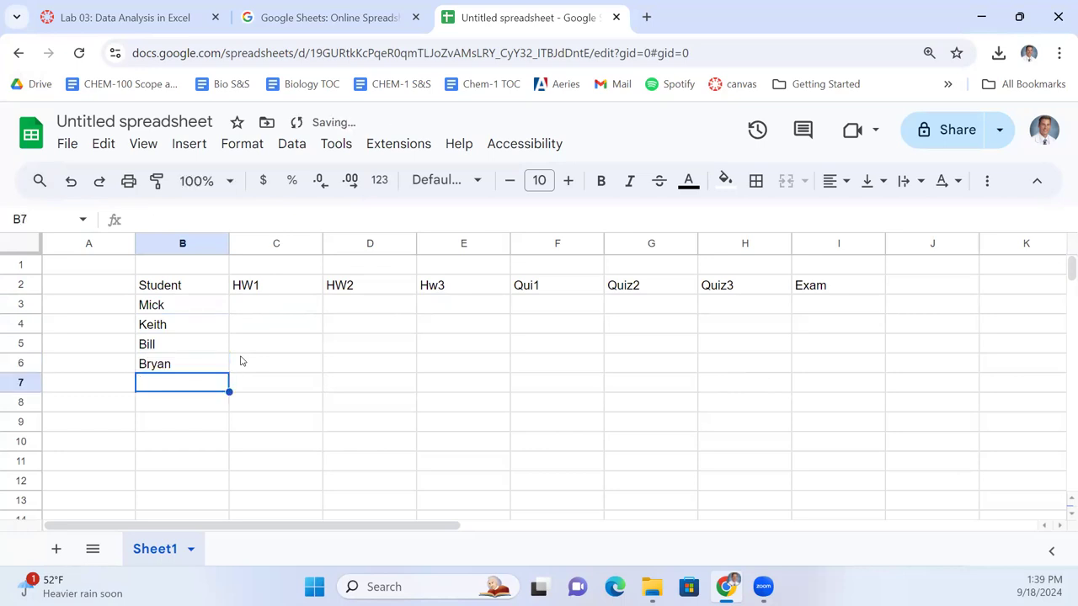
pyautogui.write('Charlie')
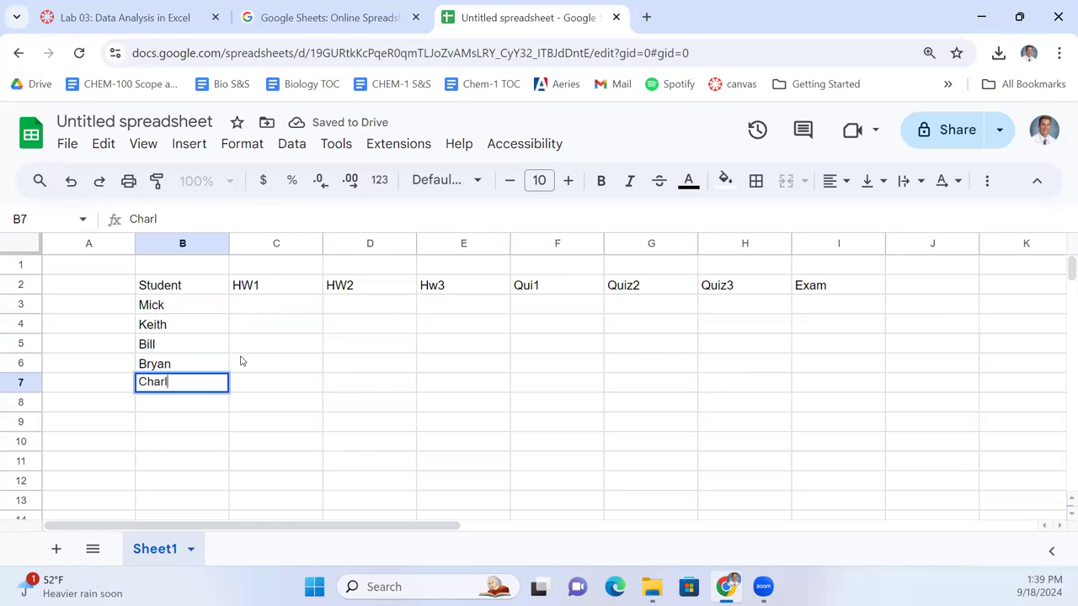
pyautogui.press('Return')
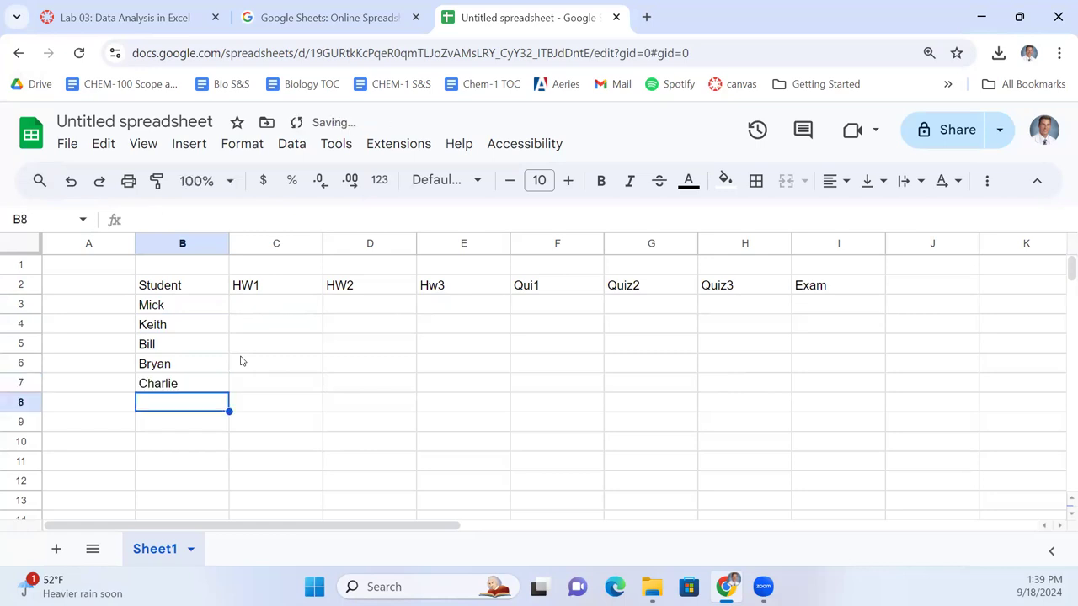
# Step: Replace the third student's name in B5 with a different name
pyautogui.press('Right')
pyautogui.press('Up')
pyautogui.press('Up')
pyautogui.press('Up')
pyautogui.press('Up')
pyautogui.press('Up')
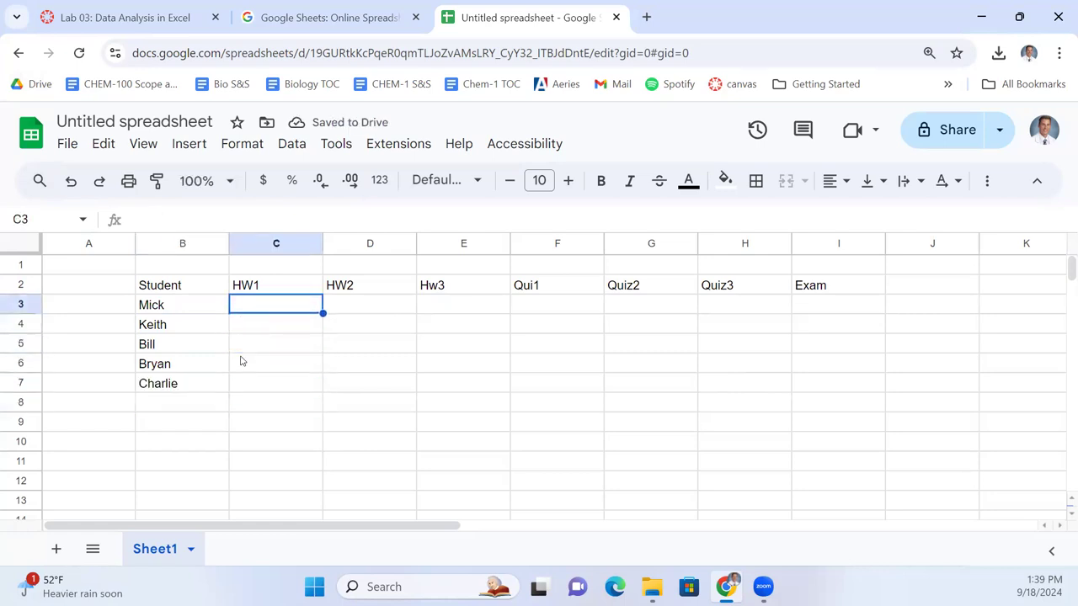
pyautogui.press('Left')
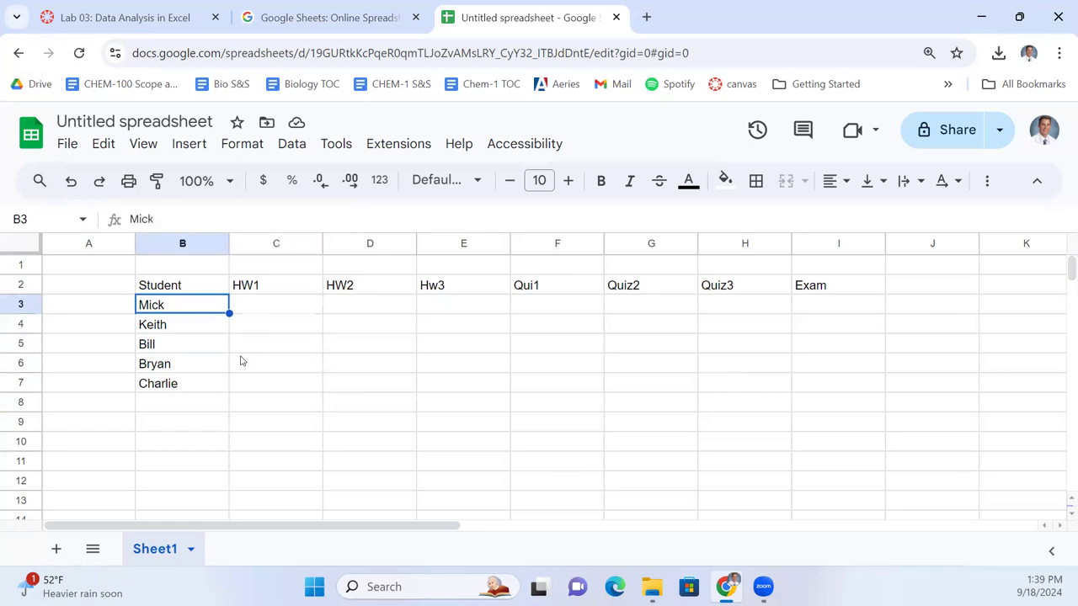
pyautogui.press('Down')
pyautogui.press('Down')
pyautogui.write('Ronson')
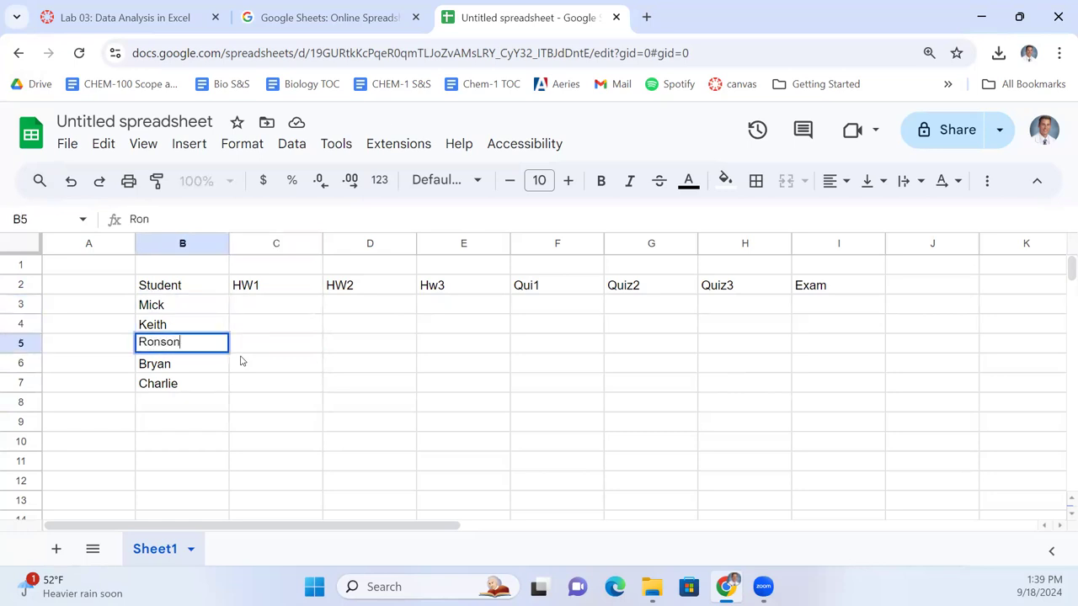
pyautogui.press('Return')
# Step: Enter the HW1 scores 9, 9, 8, 9 and 10 for the five students in C3:C7
pyautogui.press('Right')
pyautogui.press('Up')
pyautogui.press('Up')
pyautogui.press('Up')
pyautogui.press('Up')
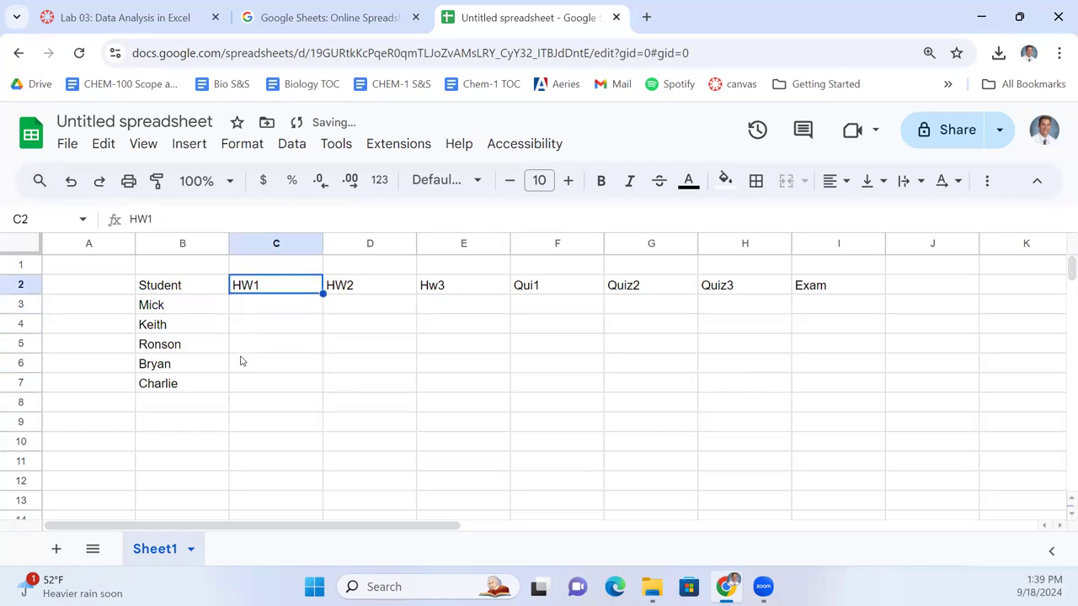
pyautogui.press('Down')
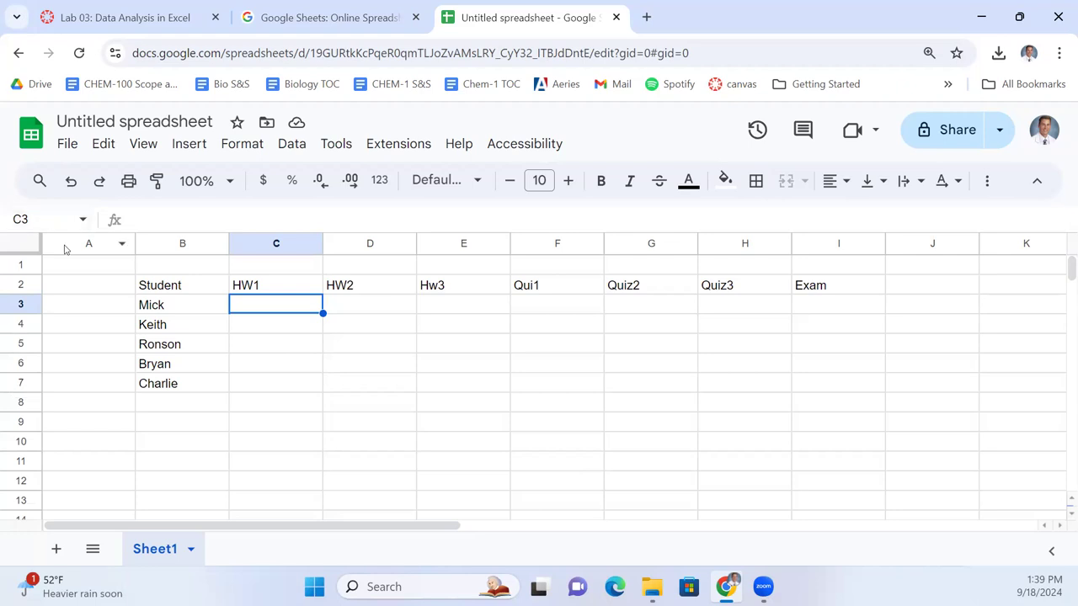
pyautogui.write('9')
pyautogui.press('Return')
pyautogui.write('9')
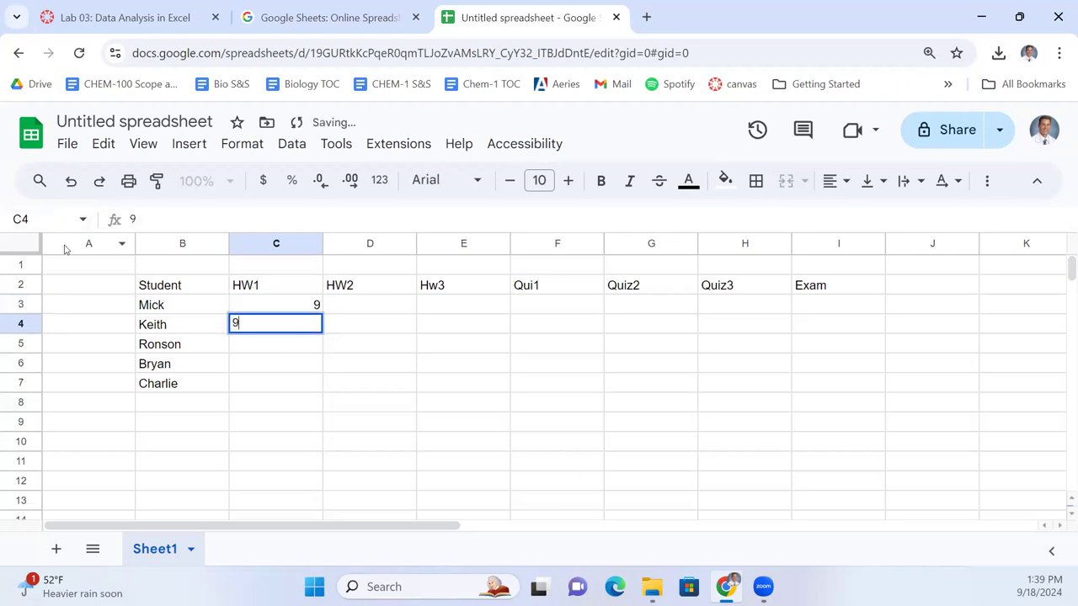
pyautogui.press('Return')
pyautogui.write('8')
pyautogui.press('Return')
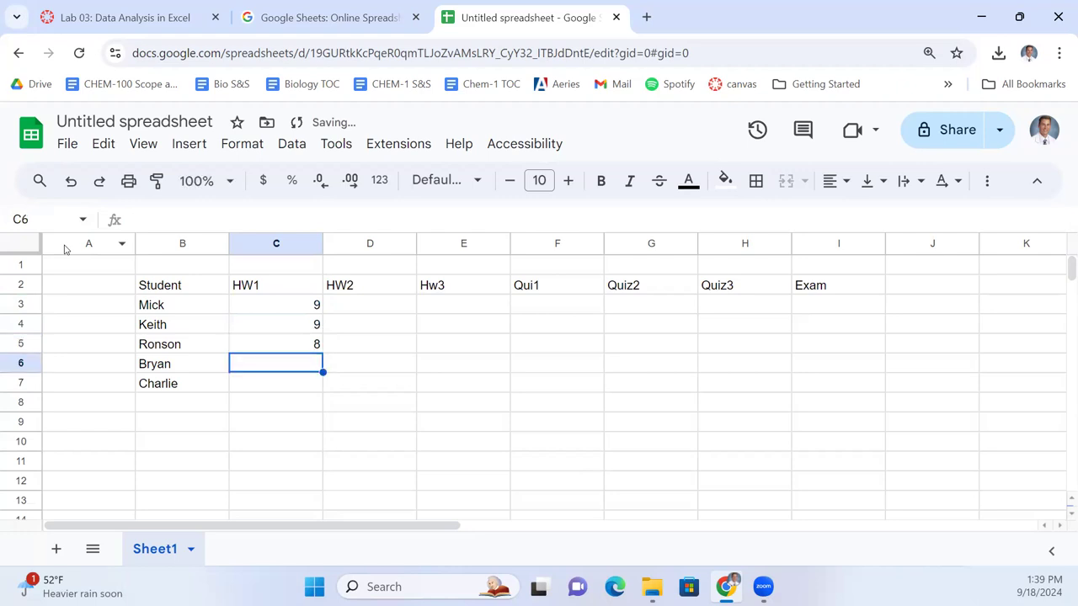
pyautogui.write('9')
pyautogui.press('Return')
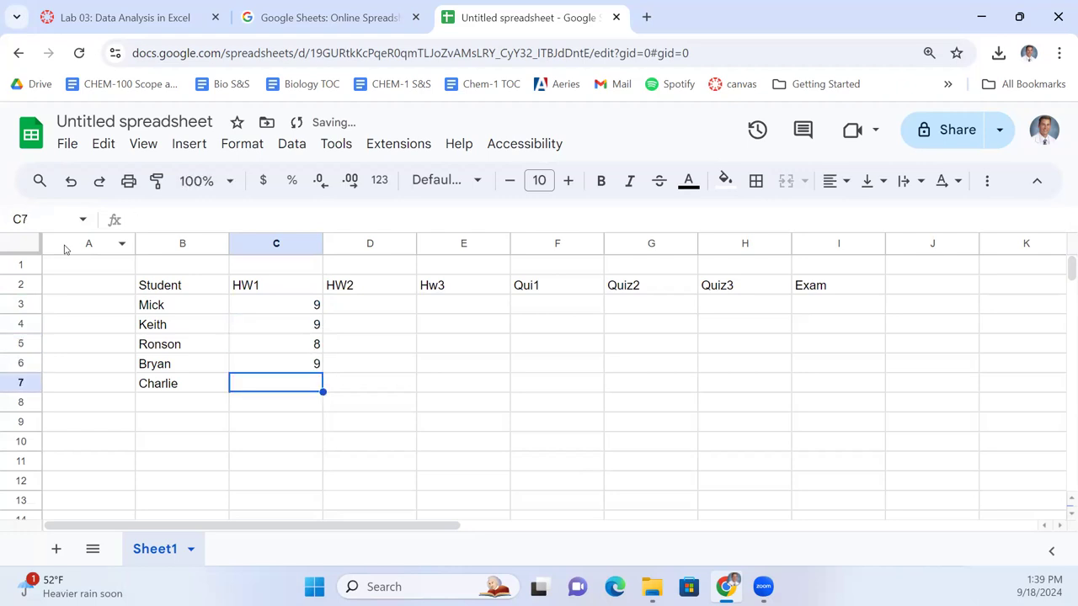
pyautogui.write('10')
pyautogui.press('Return')
# Step: Enter the fifth student's remaining scores 10, 9, 9, 10, 10 and the exam score 94 in D7:I7
pyautogui.press('Up')
pyautogui.press('Right')
pyautogui.write('10')
pyautogui.press('Tab')
pyautogui.write('9')
pyautogui.press('Tab')
pyautogui.press('Down')
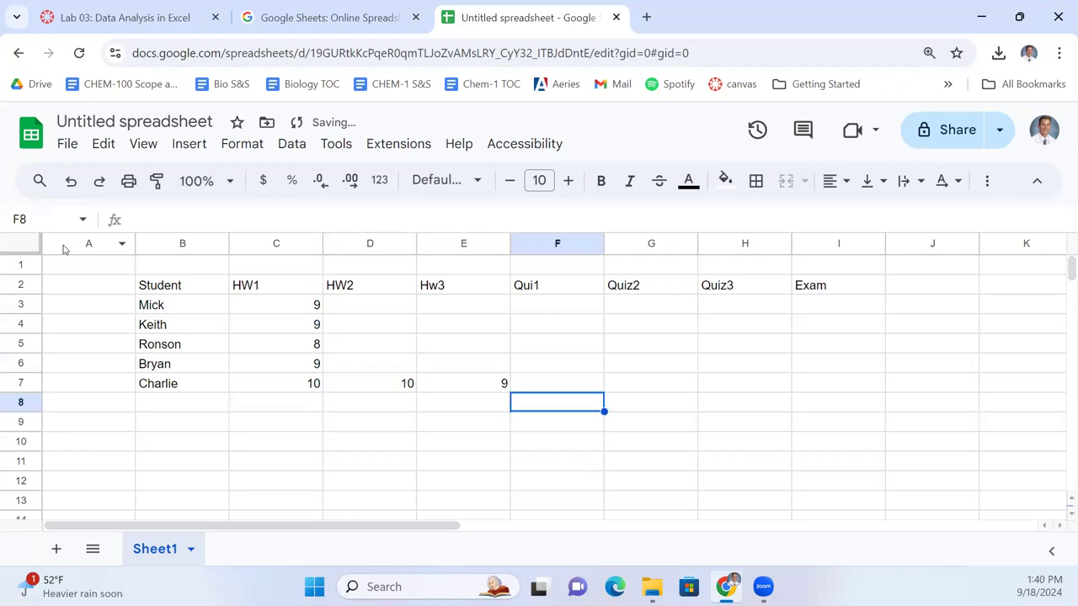
pyautogui.press('Up')
pyautogui.write('9')
pyautogui.press('Tab')
pyautogui.write('10')
pyautogui.press('Tab')
pyautogui.write('10')
pyautogui.press('Tab')
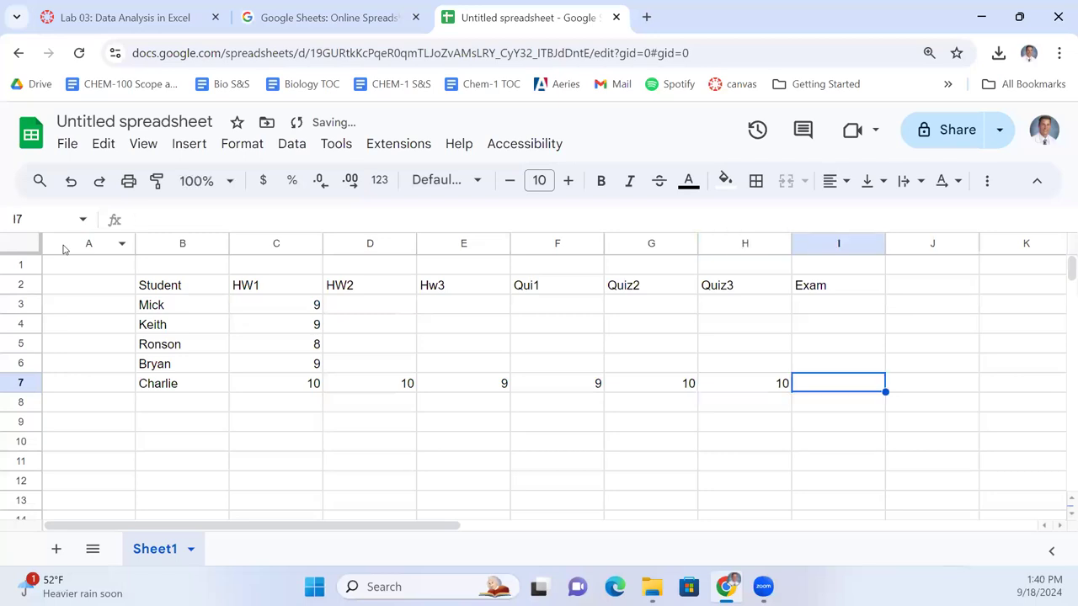
pyautogui.write('94')
# Step: Enter the second student's HW2 and HW3 scores, 6 and 8, in D4 and E4
pyautogui.press('Up')
pyautogui.press('Up')
pyautogui.press('Up')
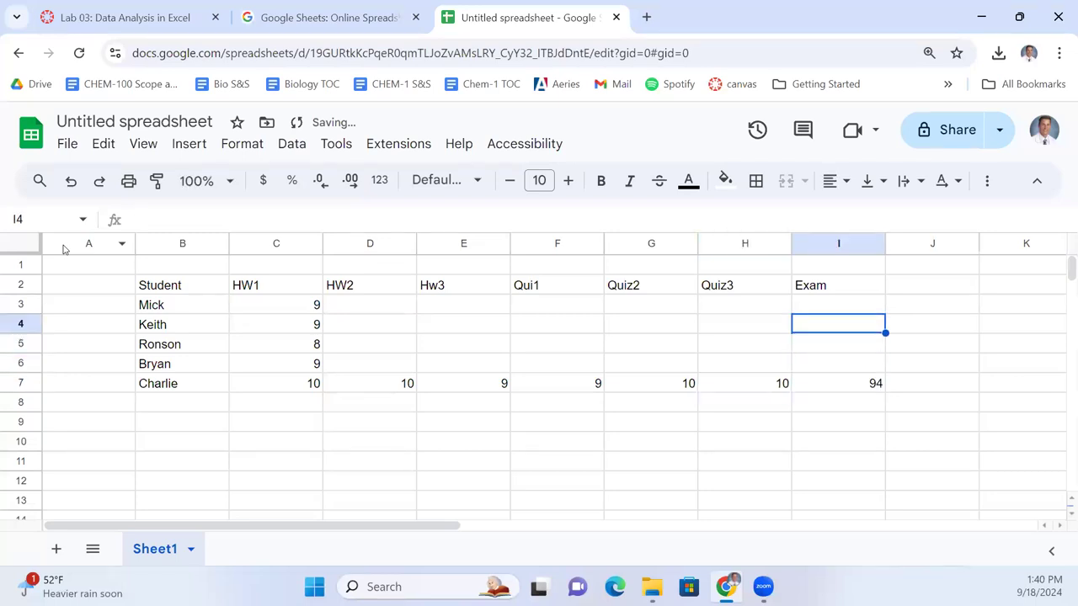
pyautogui.press('Left')
pyautogui.press('Left')
pyautogui.press('Left')
pyautogui.press('Left')
pyautogui.press('Left')
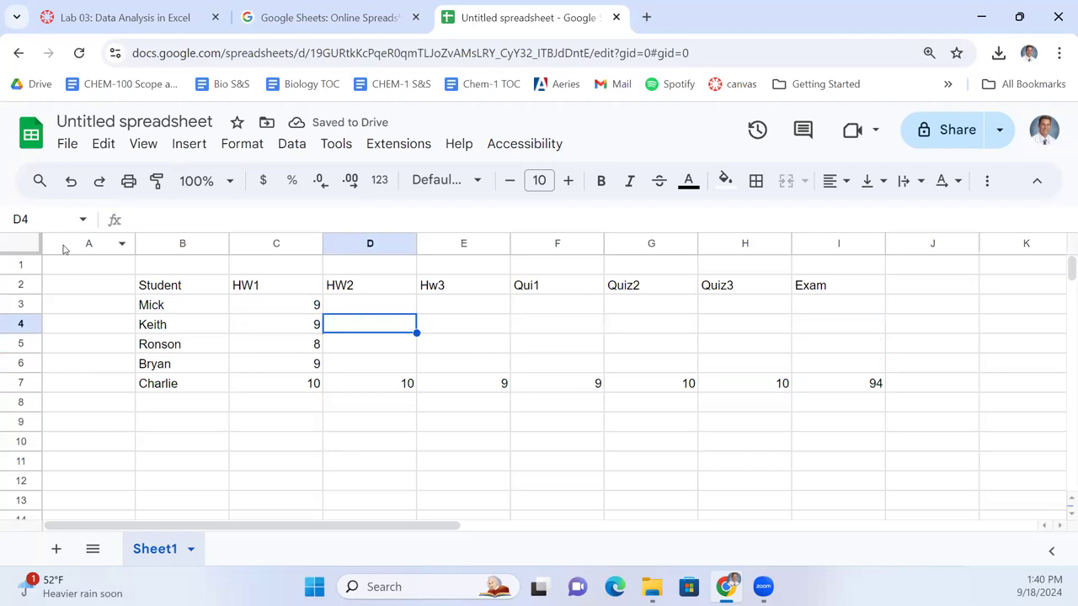
pyautogui.write('6')
pyautogui.press('Tab')
pyautogui.write('8')
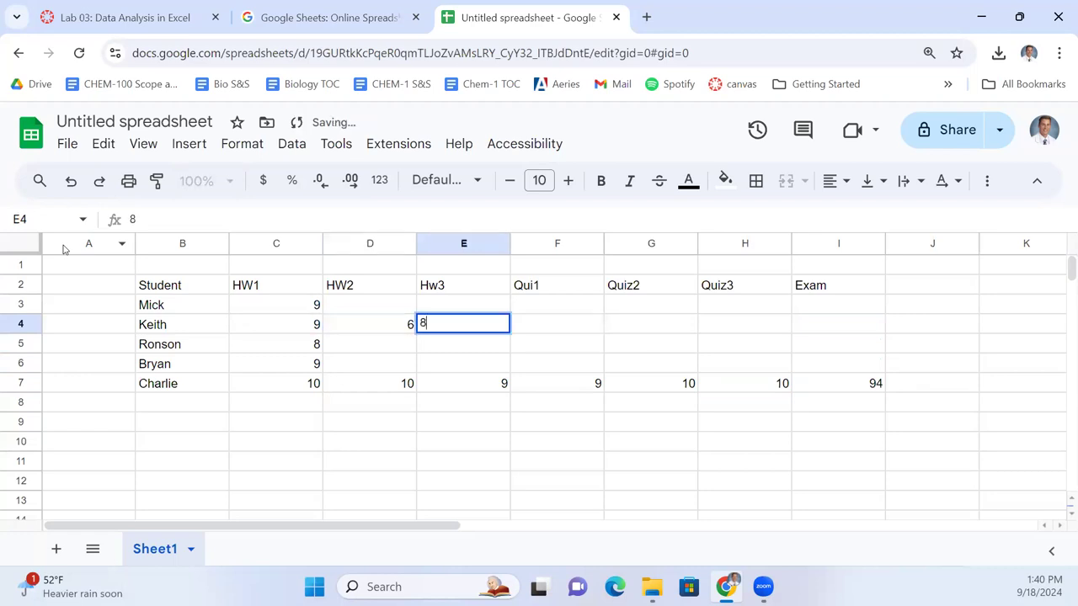
# Step: Enter the second student's quiz scores 7, 9 and 8 and exam score 81 in F4:I4
pyautogui.press('Tab')
pyautogui.write('7')
pyautogui.press('Tab')
pyautogui.write('9')
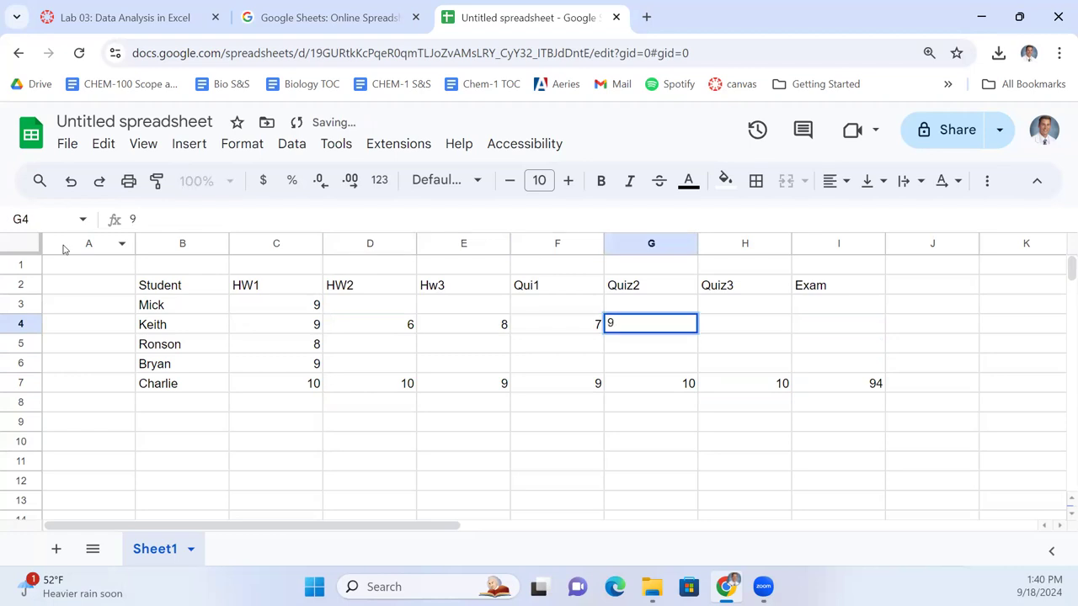
pyautogui.press('Tab')
pyautogui.write('8')
pyautogui.press('Tab')
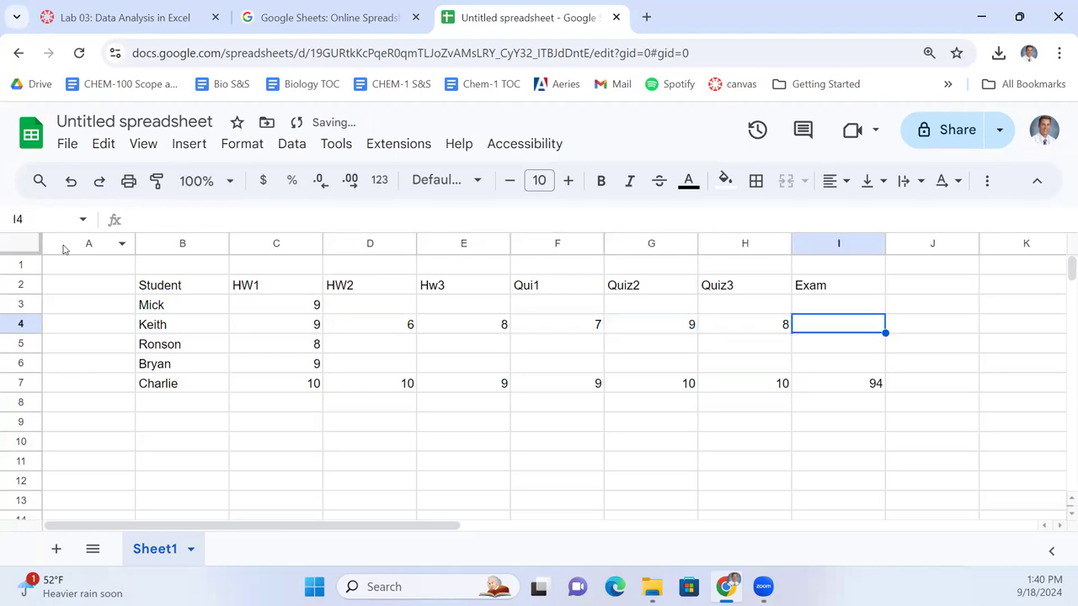
pyautogui.write('81')
# Step: Enter the first student's HW2 and HW3 scores, 8 and 9, in D3 and E3
pyautogui.press('Up')
pyautogui.press('Left')
pyautogui.press('Left')
pyautogui.press('Left')
pyautogui.press('Left')
pyautogui.press('Left')
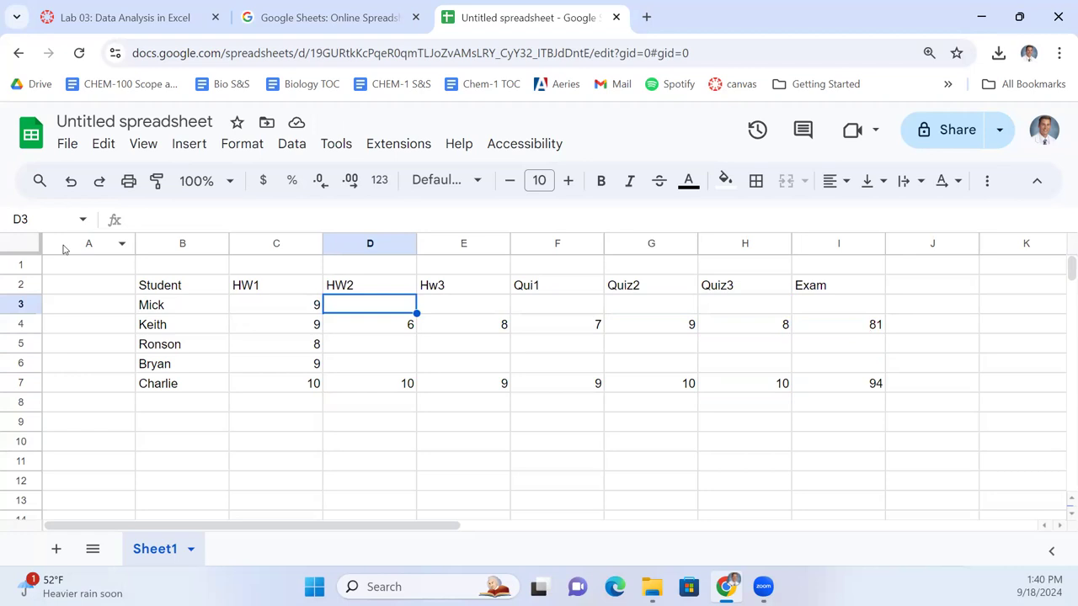
pyautogui.press('Down')
pyautogui.press('Down')
pyautogui.press('Down')
pyautogui.press('Up')
pyautogui.press('Up')
pyautogui.press('Up')
pyautogui.write('8')
pyautogui.press('Tab')
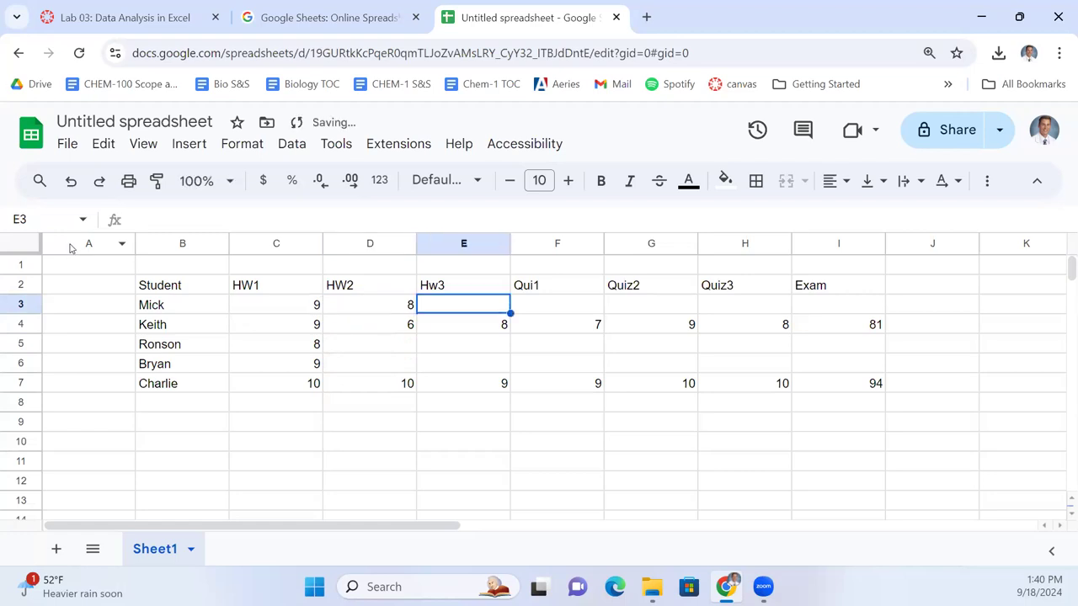
pyautogui.write('9')
pyautogui.press('Tab')
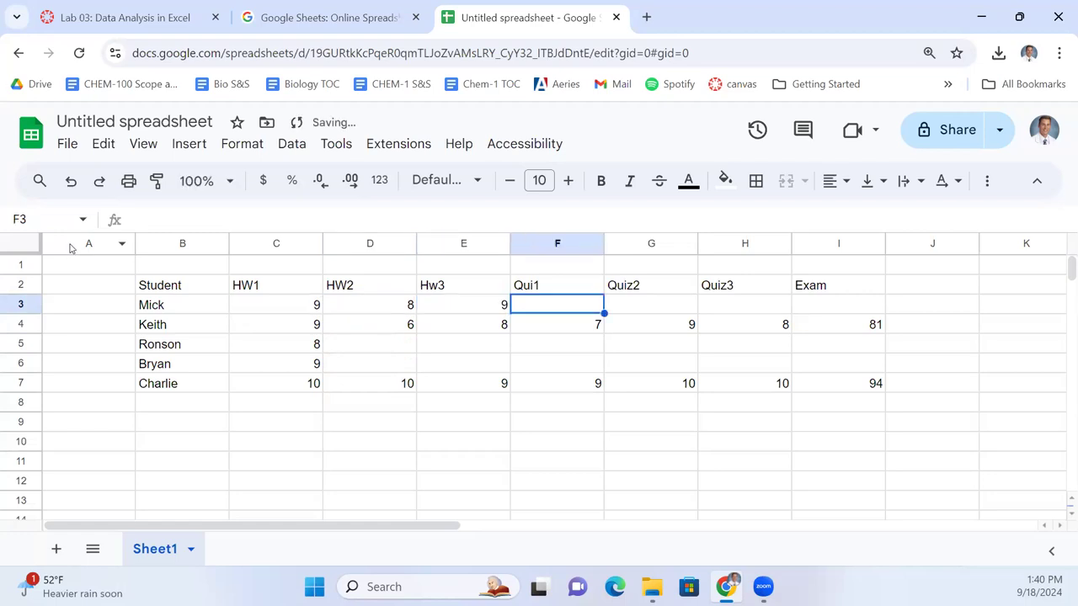
# Step: Enter the first student's quiz scores 9, 8 and 9 and exam score 86 in F3:I3
pyautogui.write('9')
pyautogui.press('Tab')
pyautogui.write('8')
pyautogui.press('Tab')
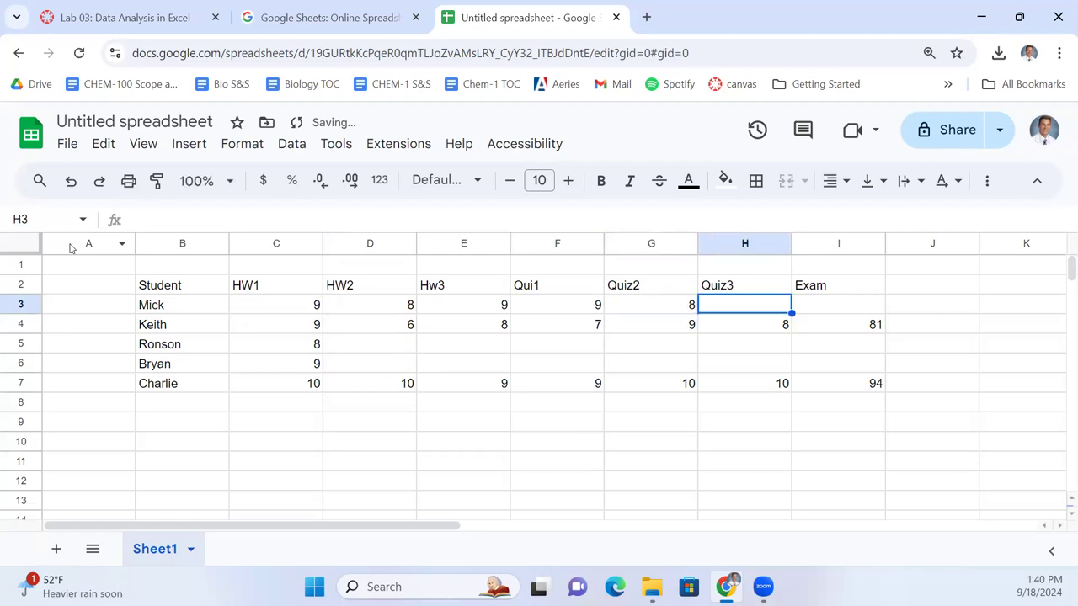
pyautogui.write('9')
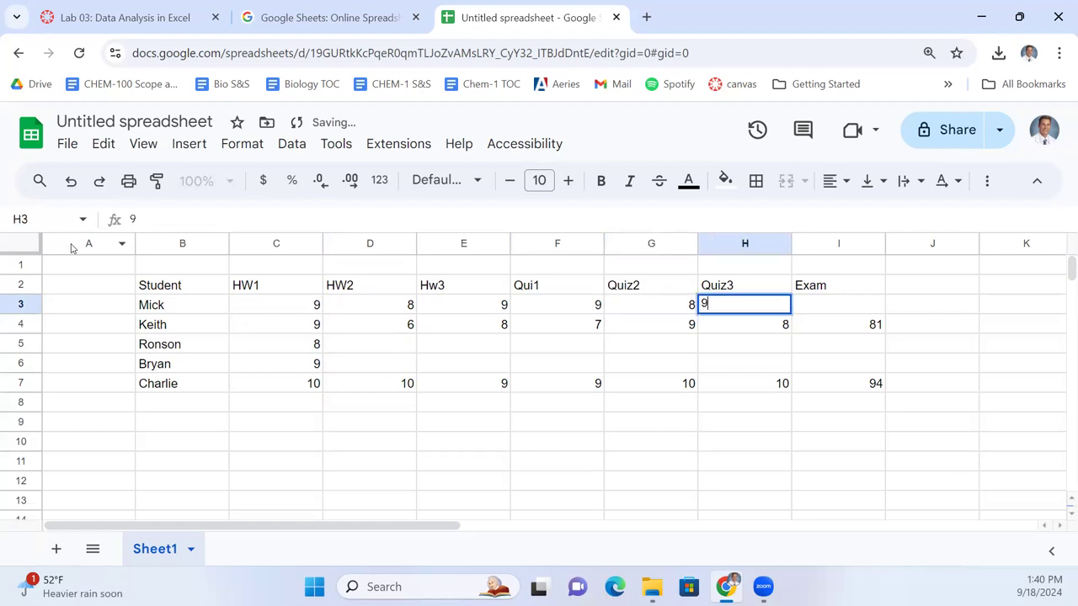
pyautogui.press('Tab')
pyautogui.write('86')
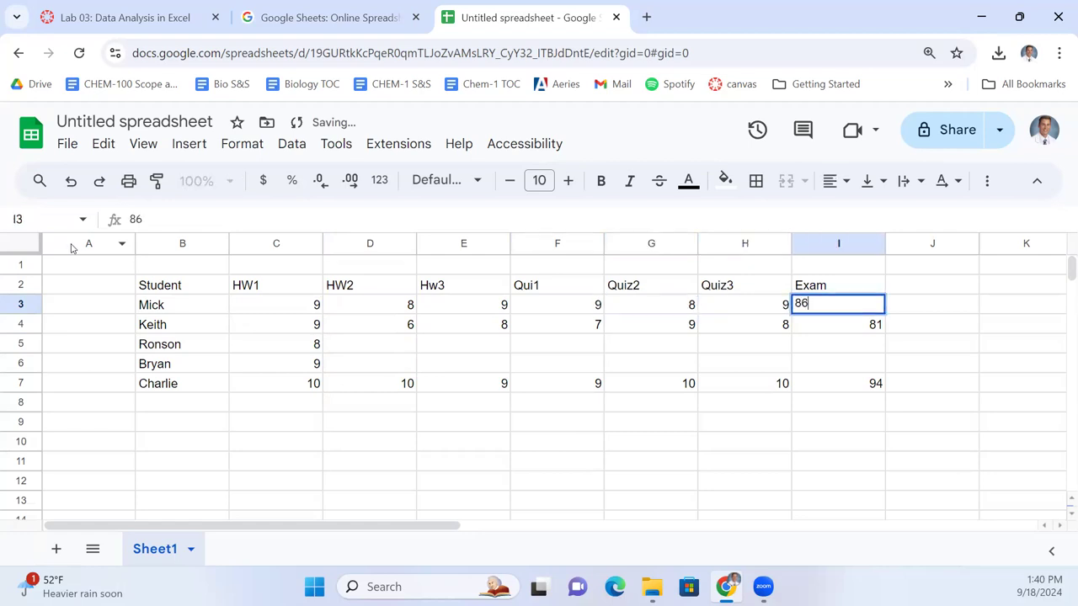
pyautogui.press('Return')
# Step: Enter the third student's HW2 and HW3 scores, 6 and 8, in D5 and E5
pyautogui.press('Left')
pyautogui.press('Left')
pyautogui.press('Left')
pyautogui.press('Left')
pyautogui.press('Left')
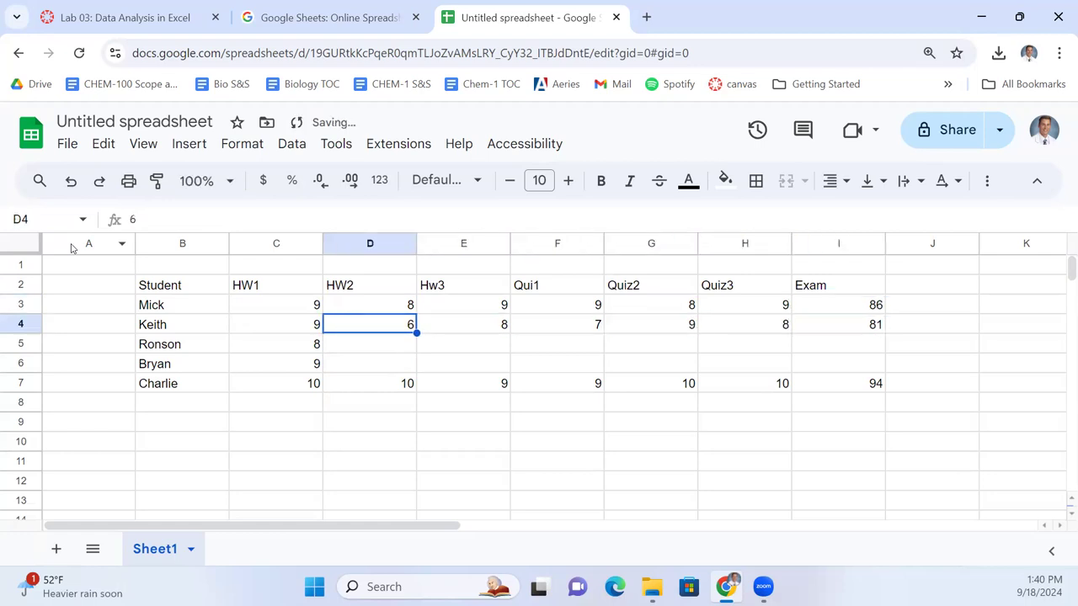
pyautogui.press('Down')
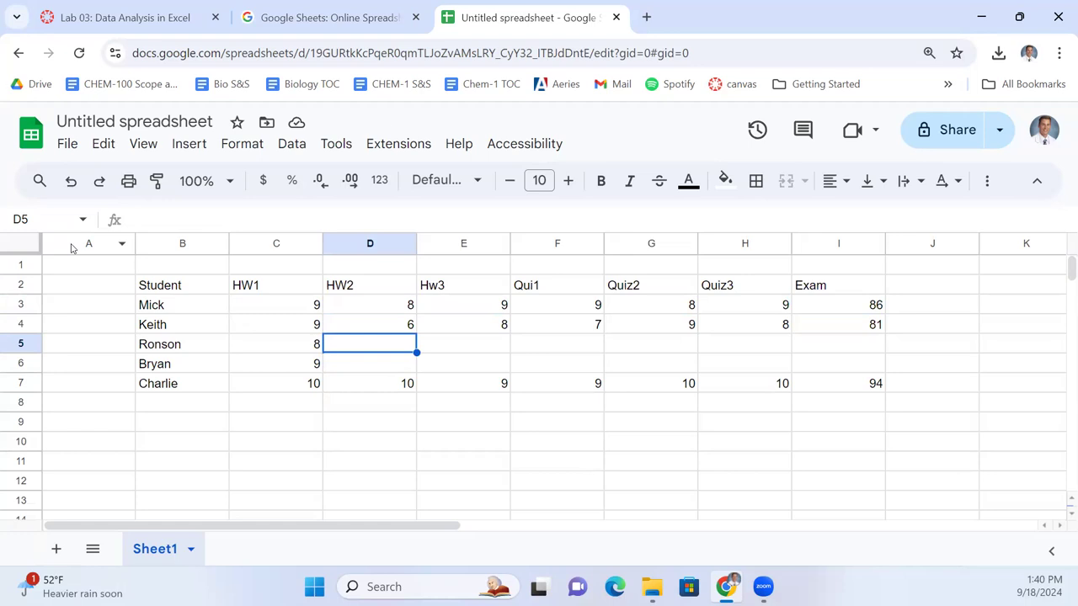
pyautogui.write('6')
pyautogui.press('Tab')
pyautogui.write('8')
pyautogui.press('Tab')
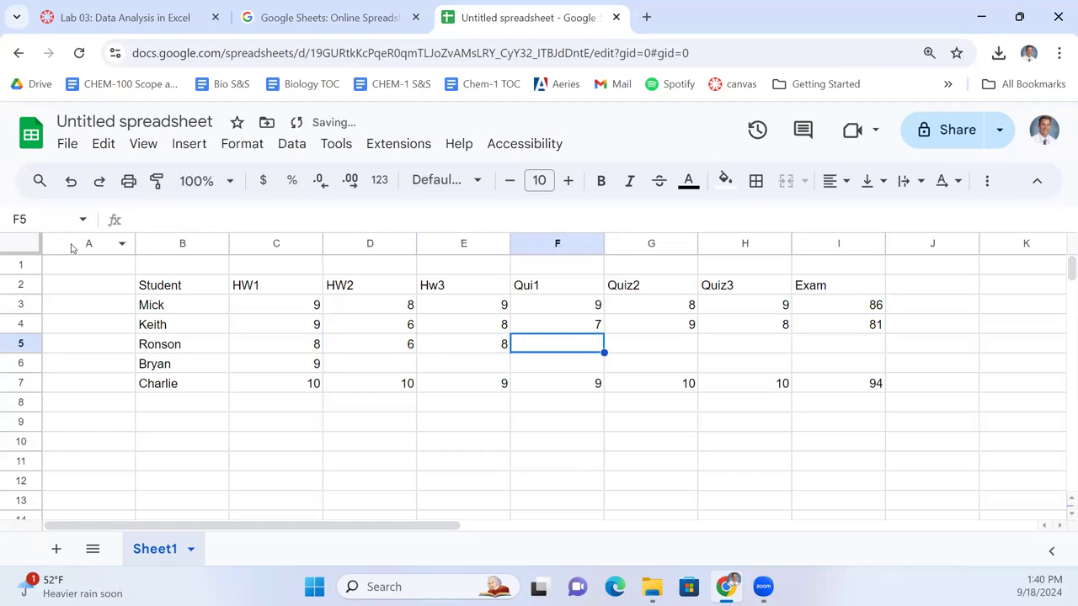
# Step: Enter the third student's quiz scores 7, 8 and 9 and exam score 72 in F5:I5
pyautogui.write('7')
pyautogui.press('Tab')
pyautogui.write('8')
pyautogui.press('Tab')
pyautogui.write('9')
pyautogui.press('Tab')
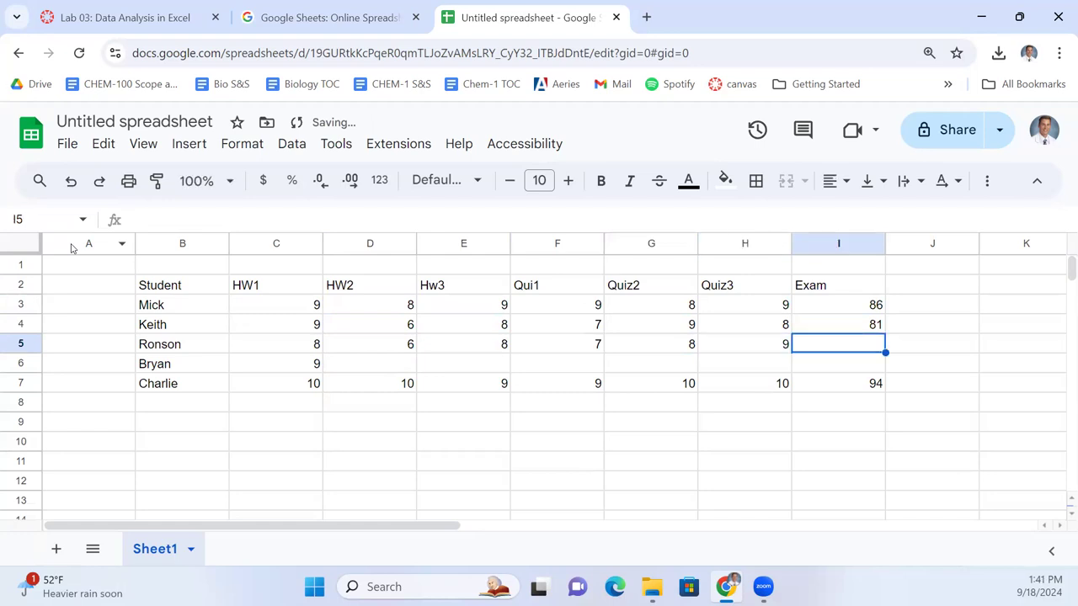
pyautogui.write('72')
# Step: Enter the fourth student's HW2 and HW3 scores, 6 and 0, in D6 and E6
pyautogui.press('Down')
pyautogui.press('Left')
pyautogui.press('Left')
pyautogui.press('Left')
pyautogui.press('Left')
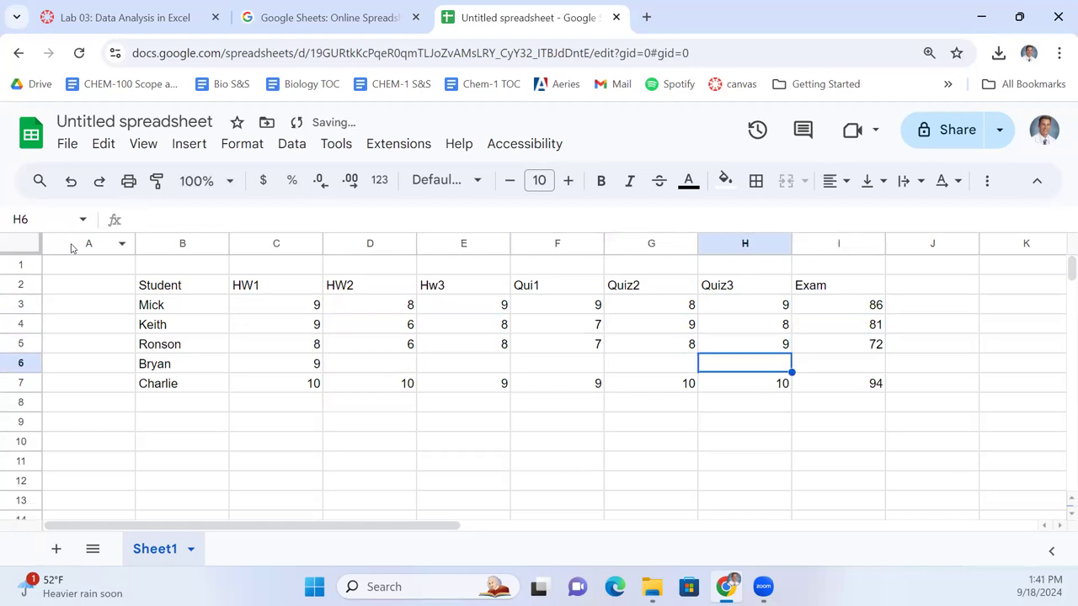
pyautogui.press('Left')
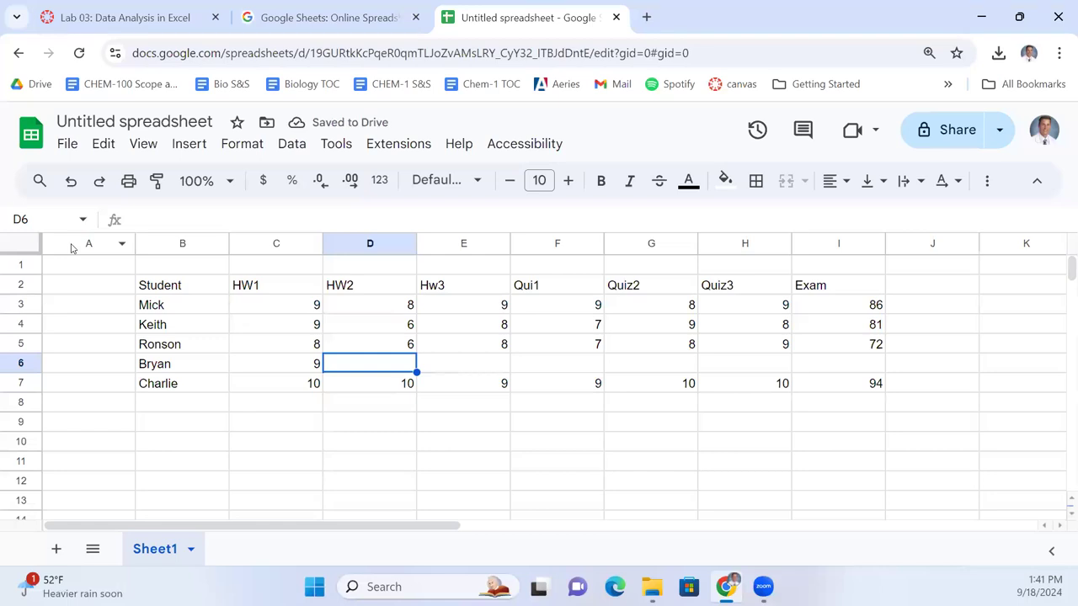
pyautogui.write('6')
pyautogui.press('Tab')
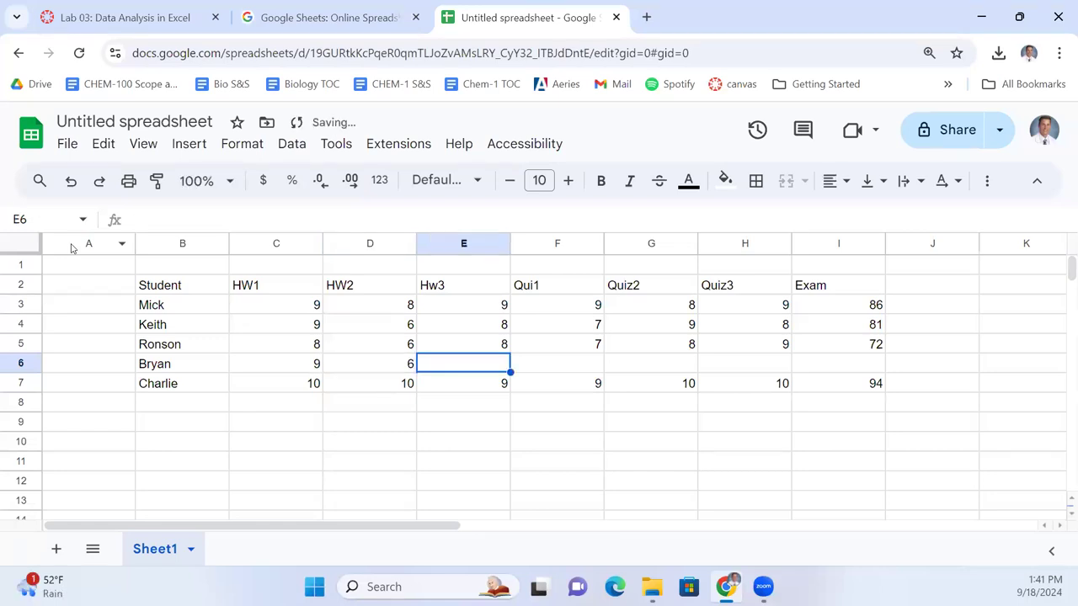
pyautogui.write('0')
pyautogui.press('Tab')
# Step: Enter the fourth student's quiz scores 9, 10 and 0 and exam score 0 in F6:I6
pyautogui.write('9')
pyautogui.press('Tab')
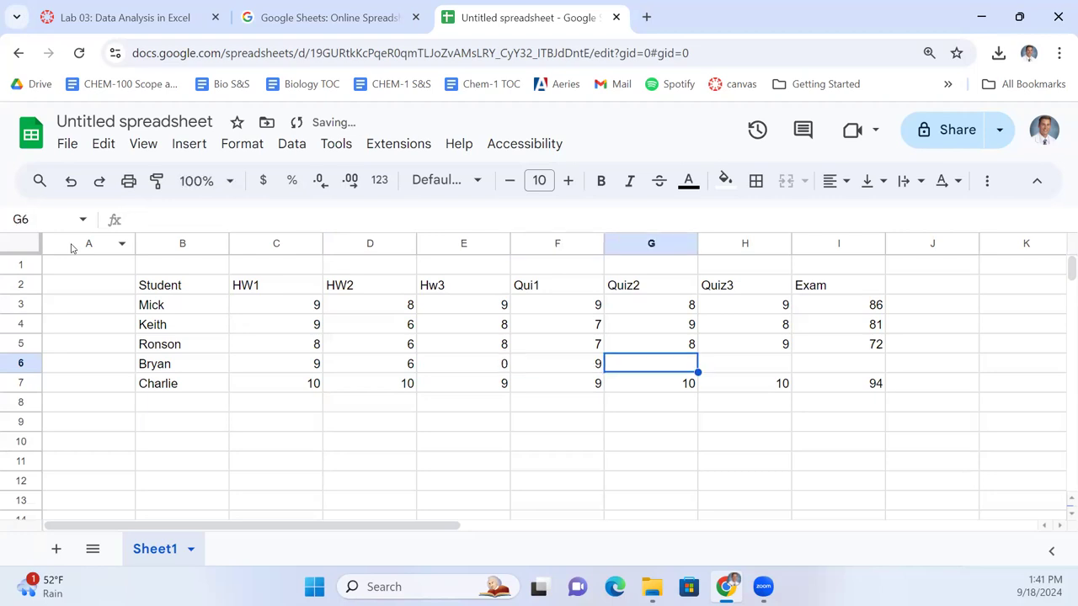
pyautogui.write('10')
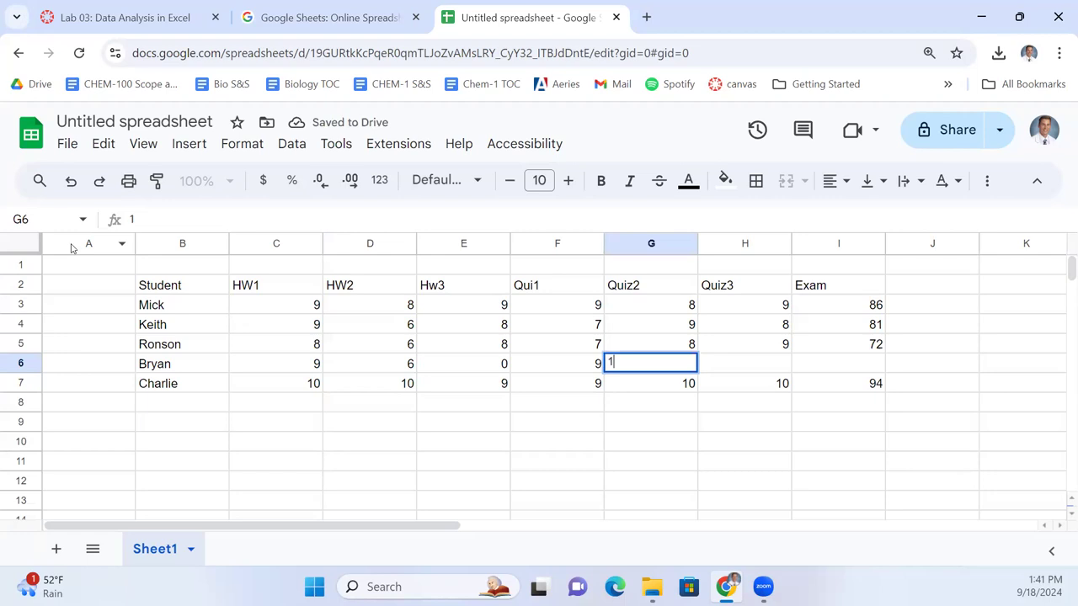
pyautogui.press('Tab')
pyautogui.write('0')
pyautogui.press('Tab')
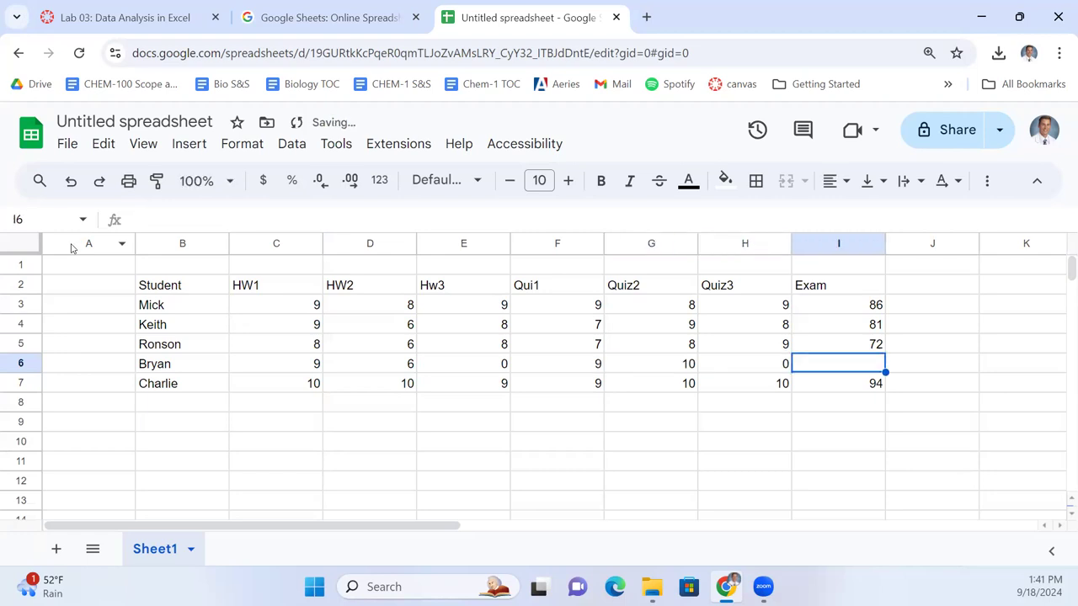
pyautogui.write('0')
pyautogui.press('Return')
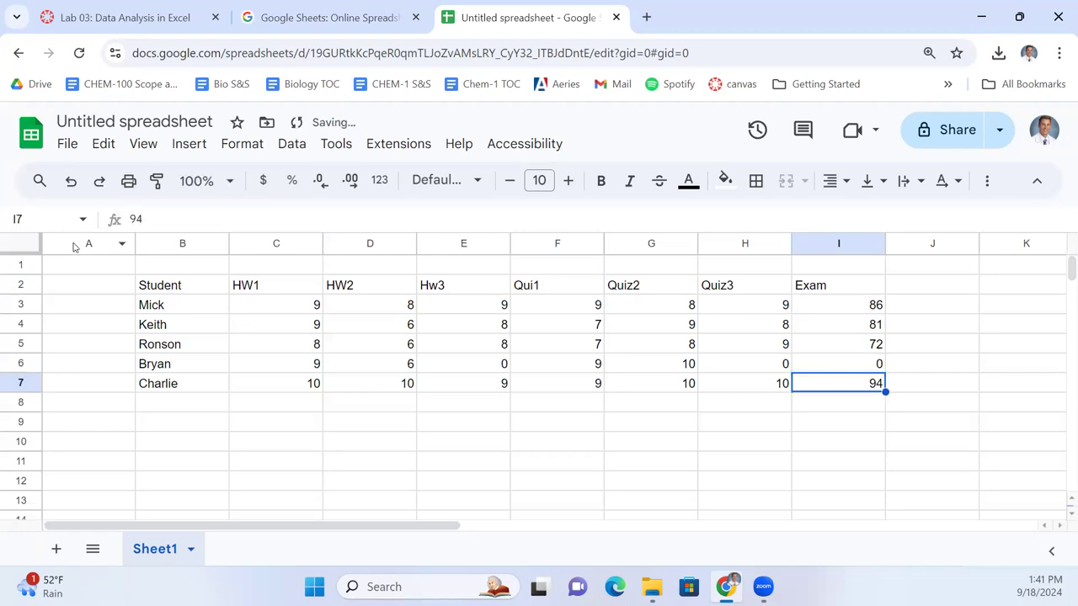
# Step: Change the fourth student's exam score in I6 to 67
pyautogui.press('Down')
pyautogui.press('Left')
pyautogui.press('Left')
pyautogui.press('Left')
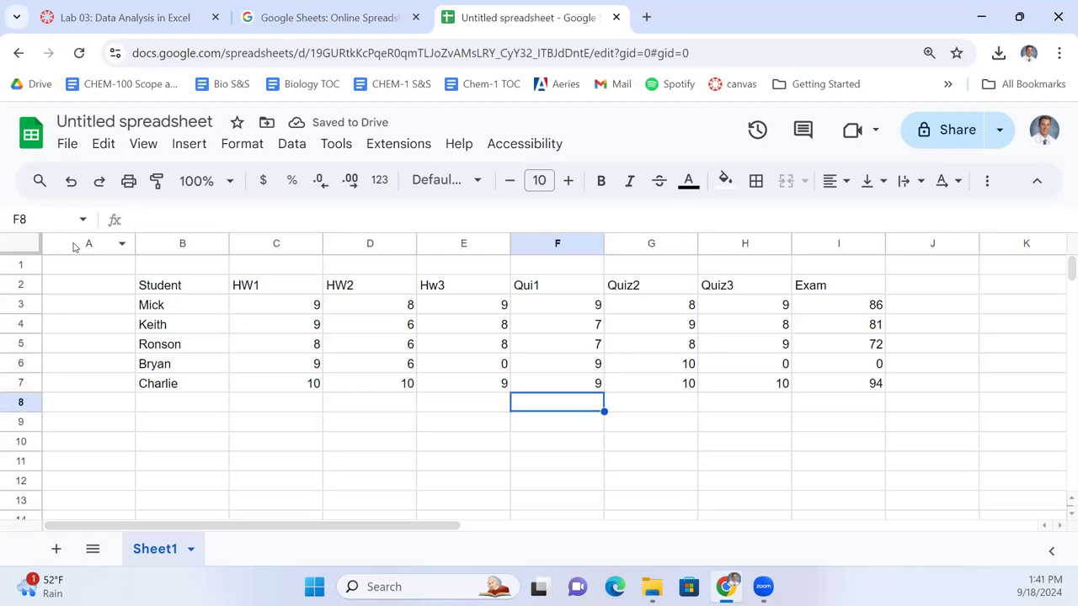
pyautogui.press('Right')
pyautogui.press('Right')
pyautogui.press('Right')
pyautogui.press('Up')
pyautogui.press('Up')
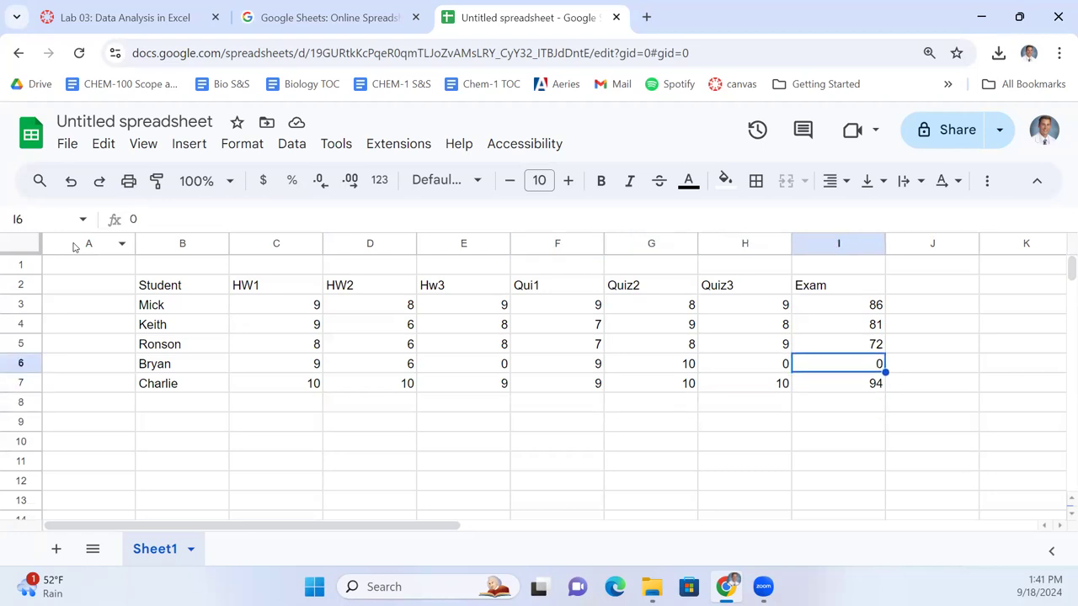
pyautogui.write('67')
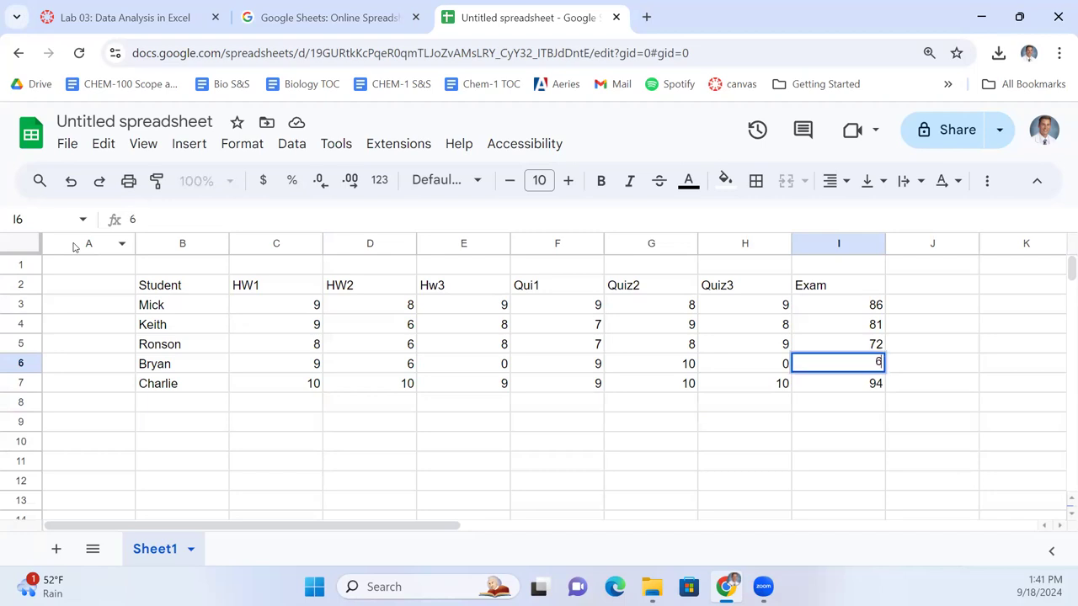
pyautogui.press('Return')
pyautogui.press('Down')
pyautogui.press('Down')
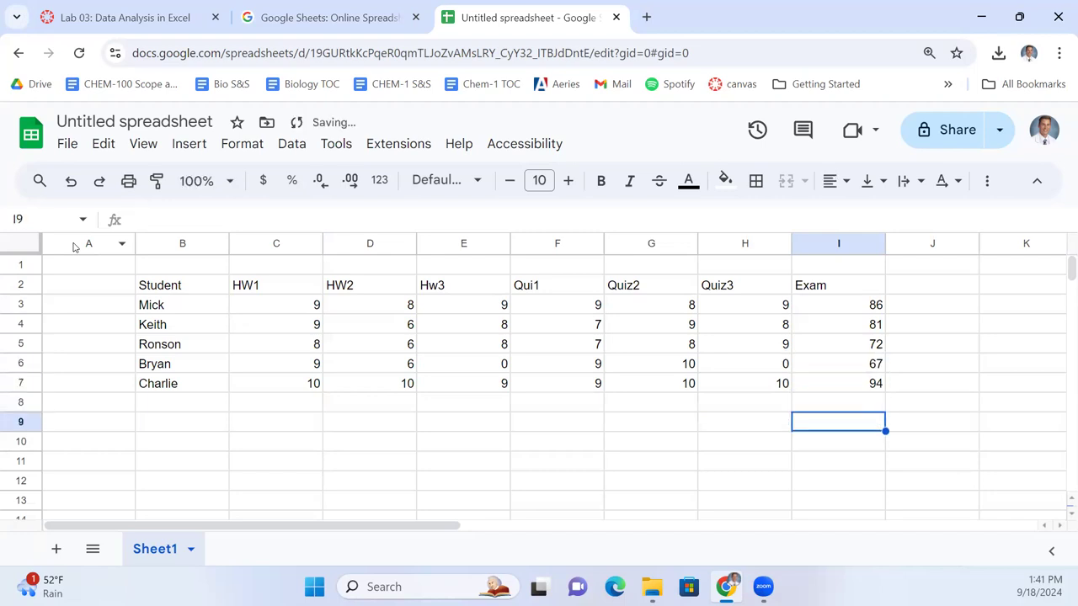
# Step: Check the Lab 03 procedure for the entry that follows the five students, and return to the spreadsheet with B8 selected
pyautogui.press('Left')
pyautogui.press('Left')
pyautogui.press('Left')
pyautogui.press('Left')
pyautogui.press('Left')
pyautogui.press('Left')
pyautogui.press('Left')
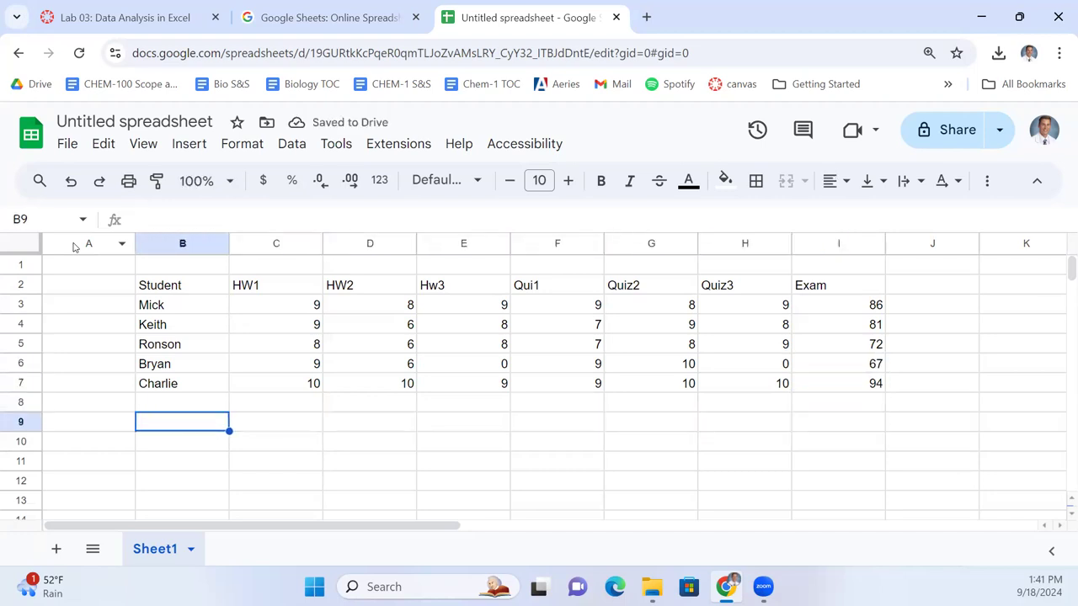
pyautogui.press('Up')
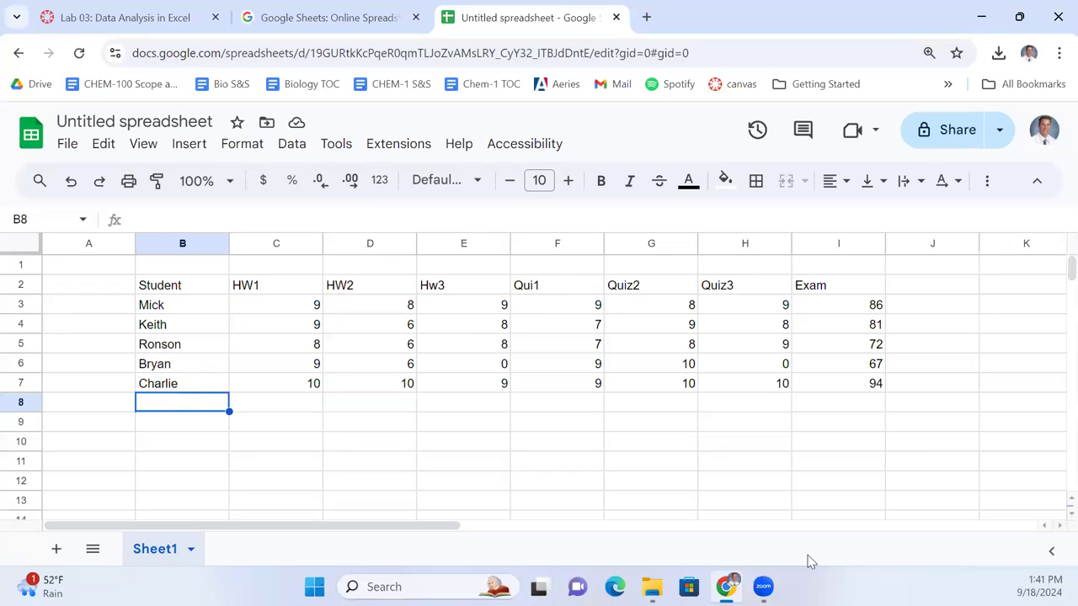
pyautogui.click(166, 25)
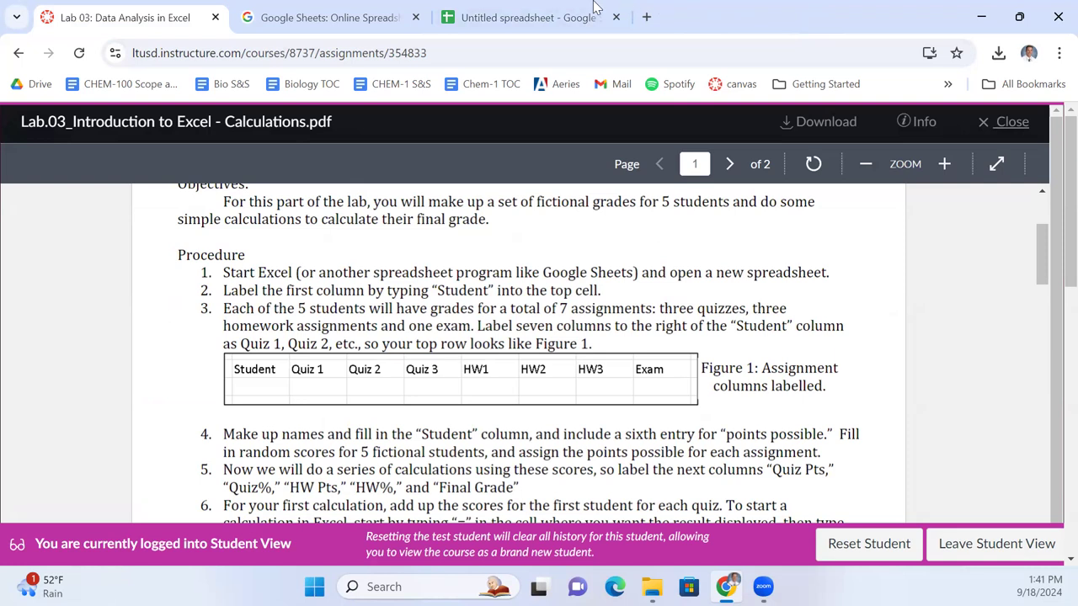
pyautogui.click(532, 28)
pyautogui.moveTo(652, 587)
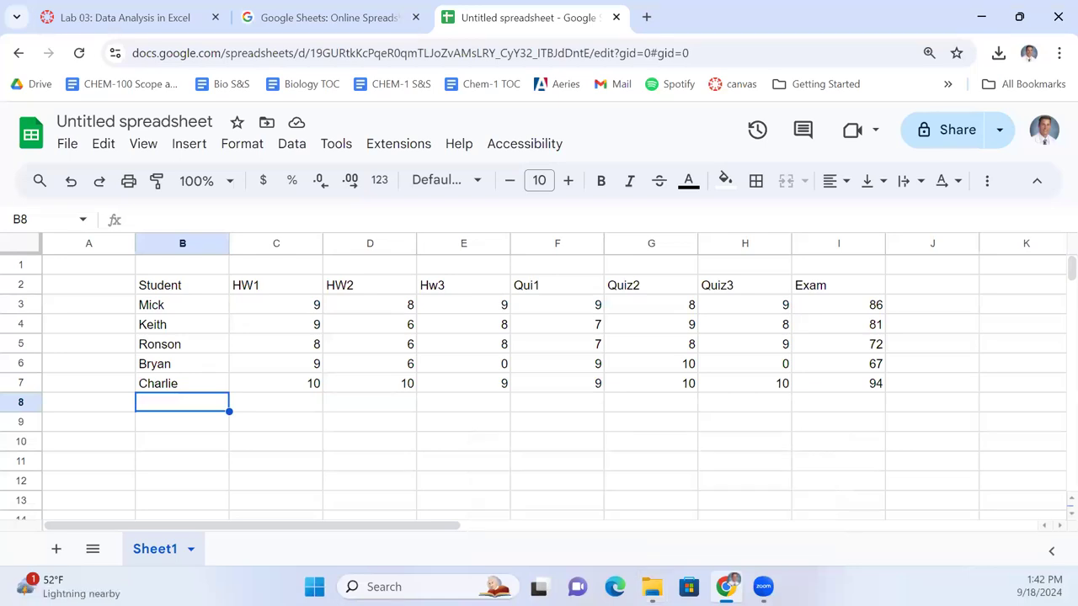
# Step: Enter 120 as the exam's points possible in I8, below the students' exam scores
pyautogui.press('Right')
pyautogui.press('Right')
pyautogui.press('Right')
pyautogui.press('Right')
pyautogui.press('Right')
pyautogui.press('Right')
pyautogui.press('Right')
pyautogui.press('Right')
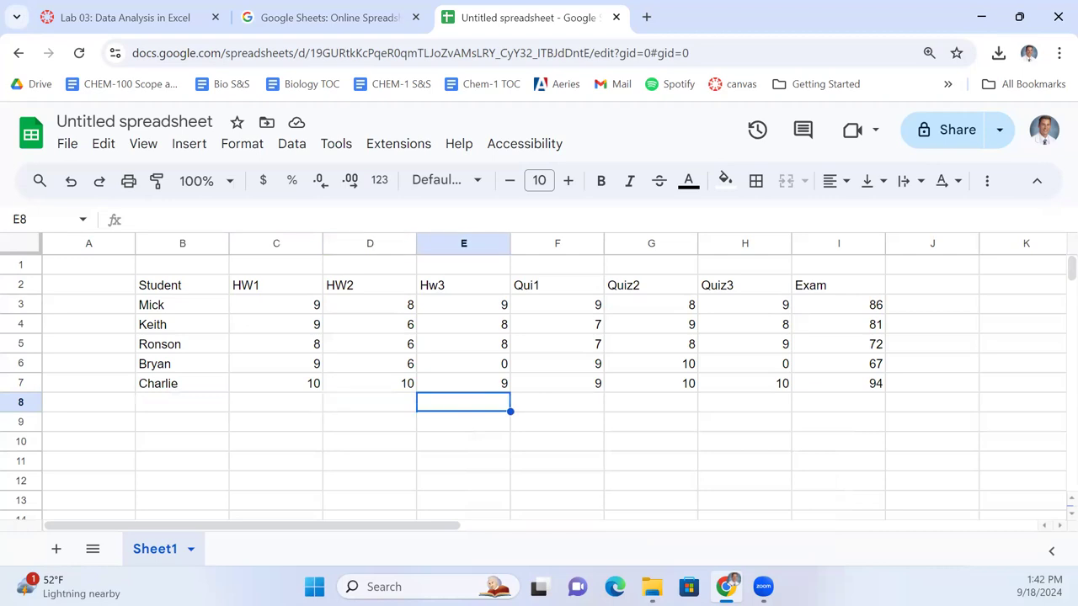
pyautogui.press('Left')
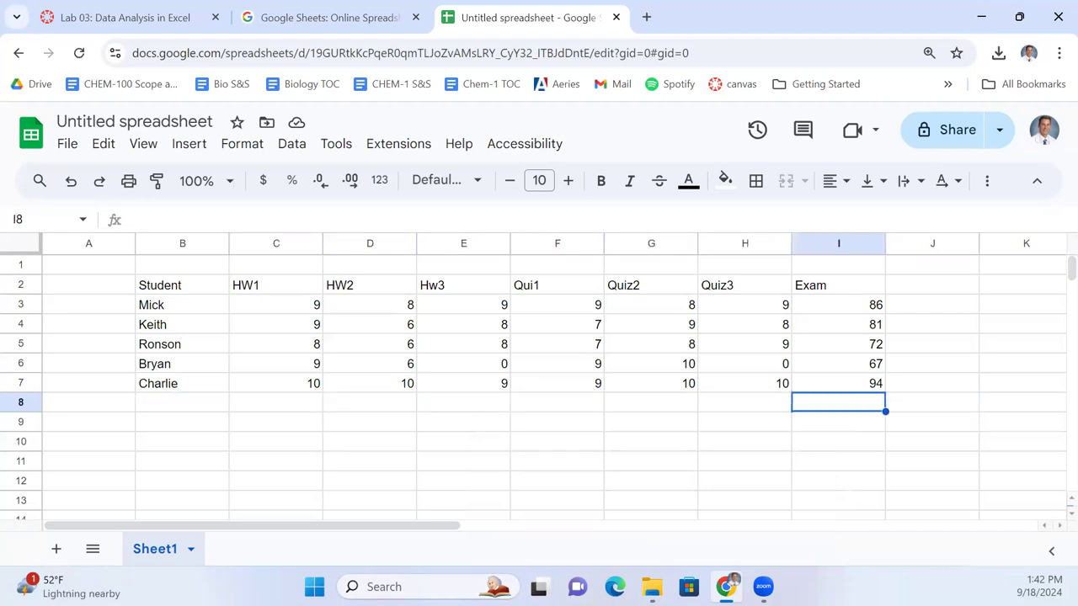
pyautogui.write('120')
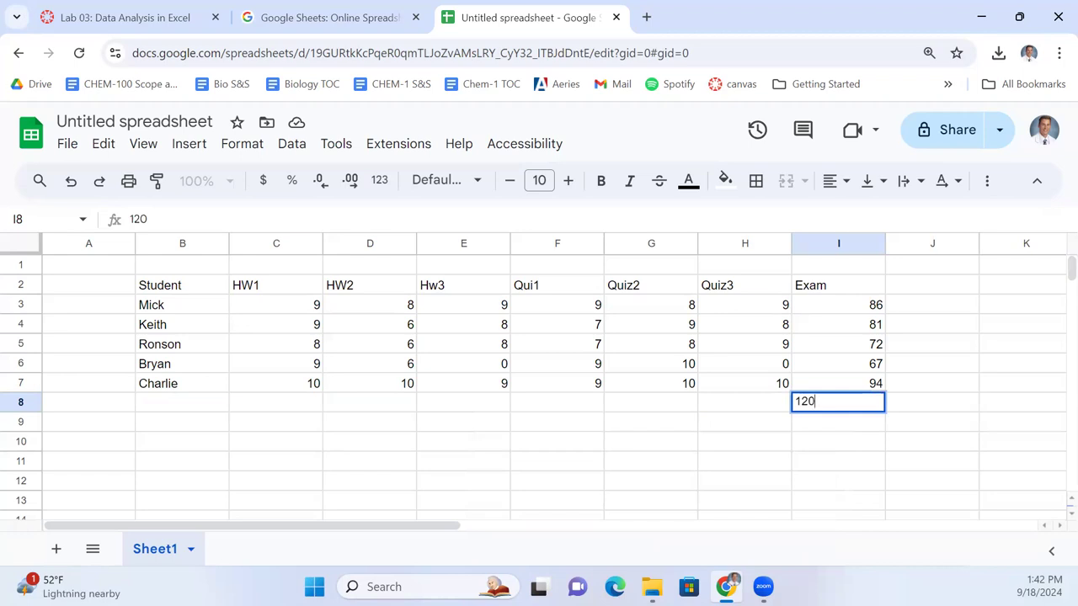
pyautogui.press('Up')
# Step: Change the exam's points possible in I8 to 100
pyautogui.press('Up')
pyautogui.press('Up')
pyautogui.press('Up')
pyautogui.press('Down')
pyautogui.press('Down')
pyautogui.press('Down')
pyautogui.press('Down')
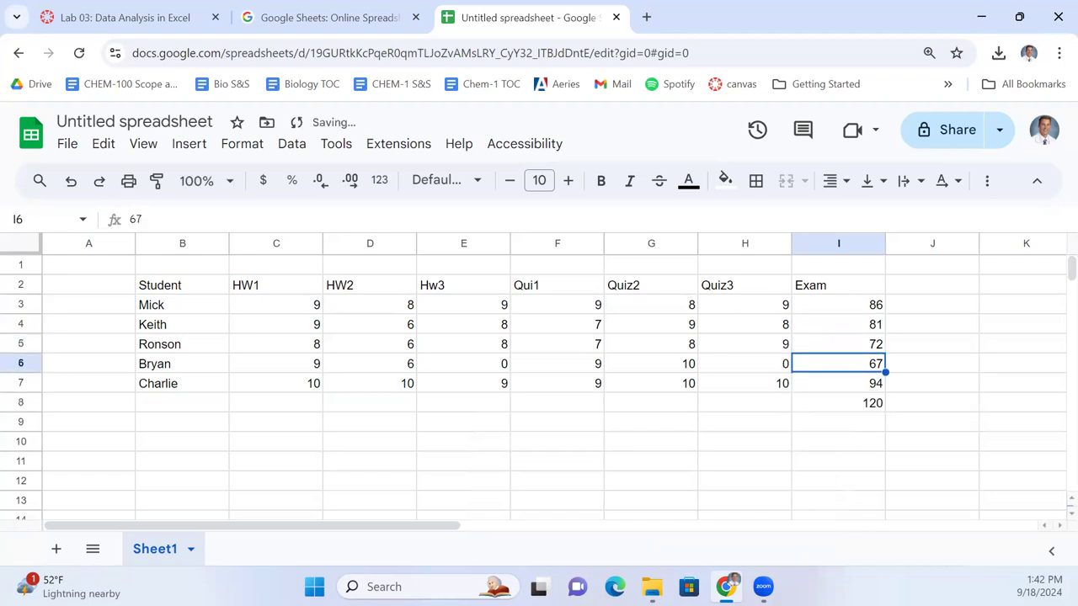
pyautogui.write('100')
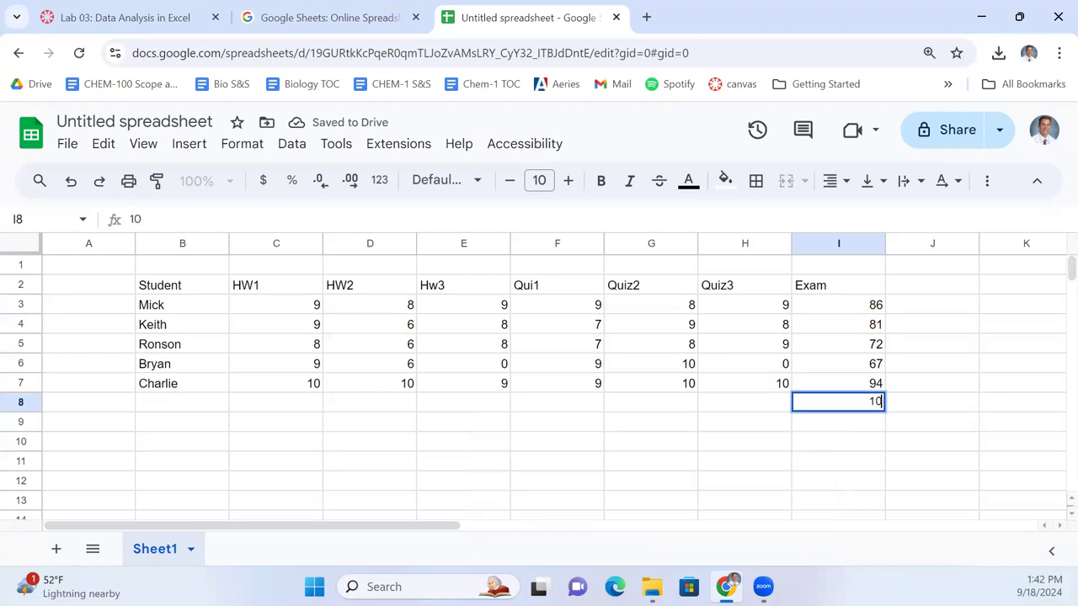
# Step: Enter 10 as the points possible for each of the three homework columns in C8:E8
pyautogui.press('Left')
pyautogui.press('Left')
pyautogui.press('Left')
pyautogui.press('Left')
pyautogui.press('Left')
pyautogui.press('Left')
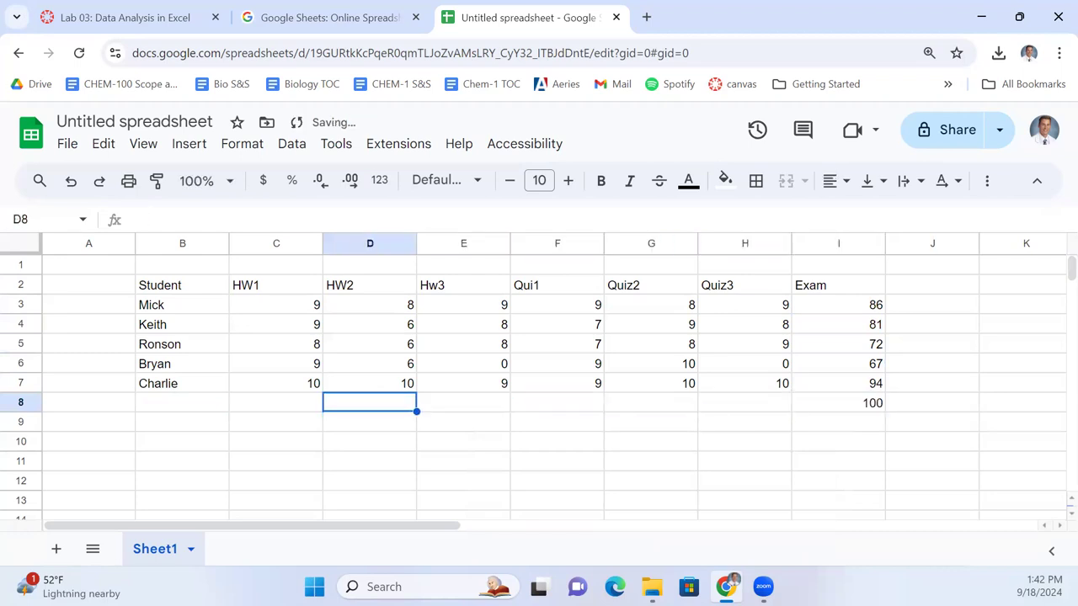
pyautogui.write('10')
pyautogui.press('Tab')
pyautogui.write('10')
pyautogui.press('Tab')
pyautogui.write('10')
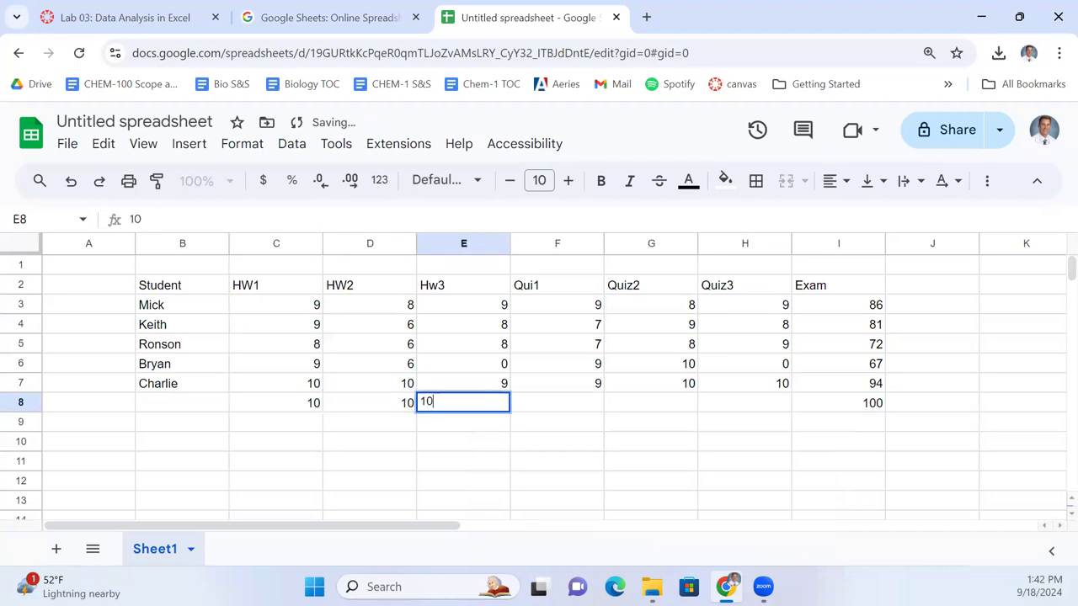
# Step: Enter 10 as the points possible for each of the three quiz columns in F8:H8
pyautogui.press('Tab')
pyautogui.write('10')
pyautogui.press('Tab')
pyautogui.write('10')
pyautogui.press('Tab')
pyautogui.write('10')
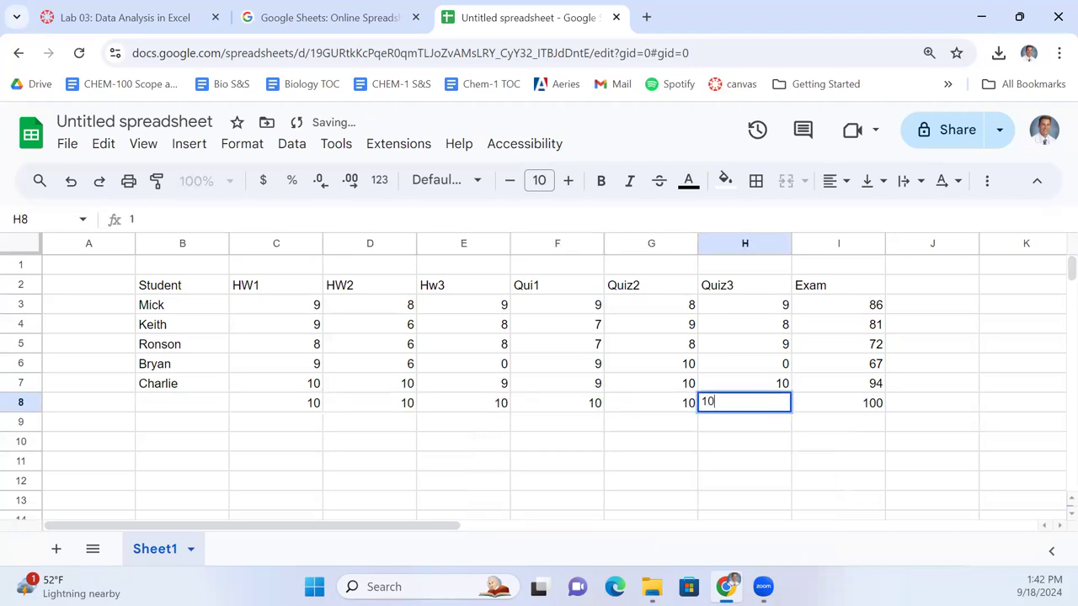
pyautogui.press('Tab')
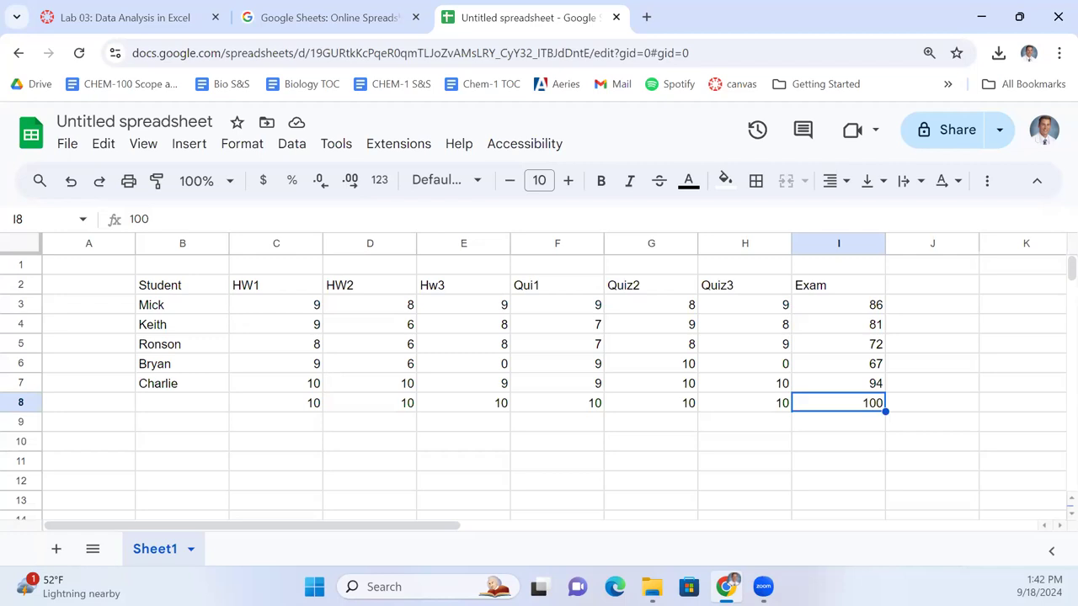
# Step: Label row 8 as "pts possible" in B8, below the student names
pyautogui.hotkey('ctrl', 'Left')
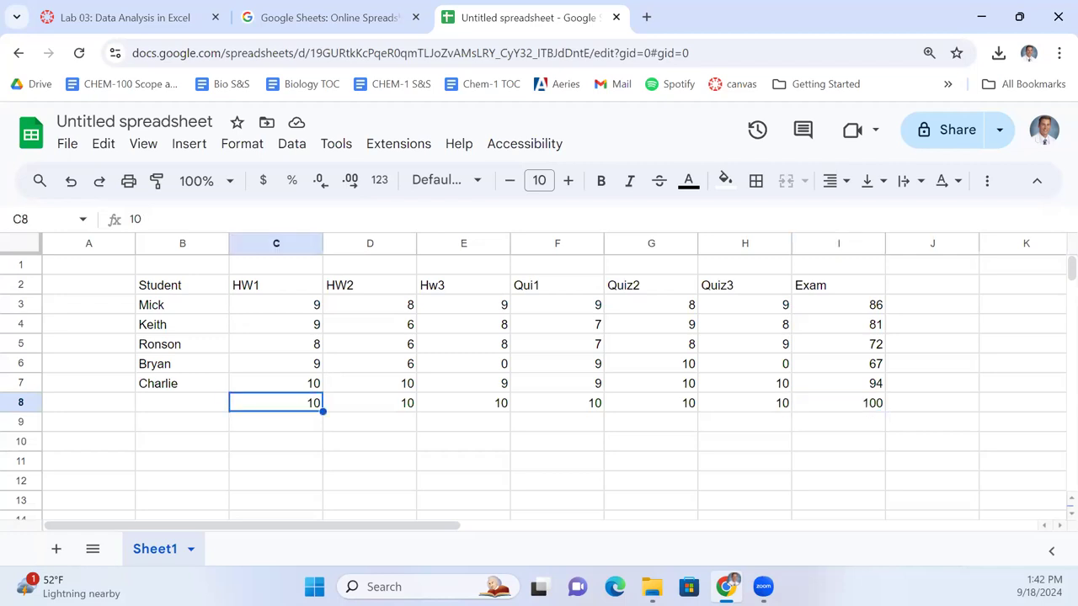
pyautogui.press('Left')
pyautogui.press('Down')
pyautogui.press('Up')
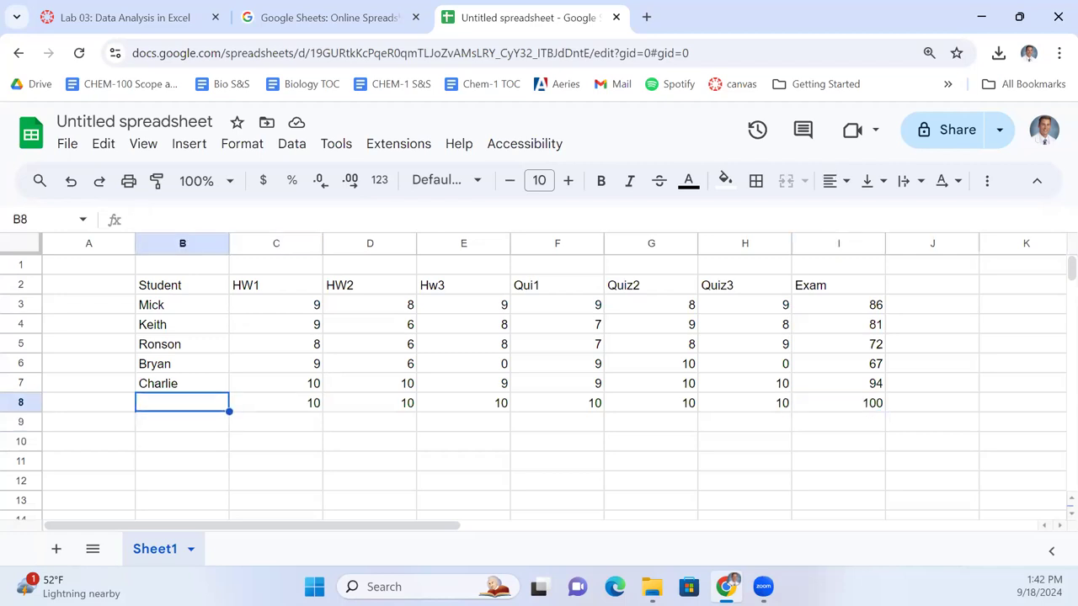
pyautogui.write('pts possible')
pyautogui.press('Return')
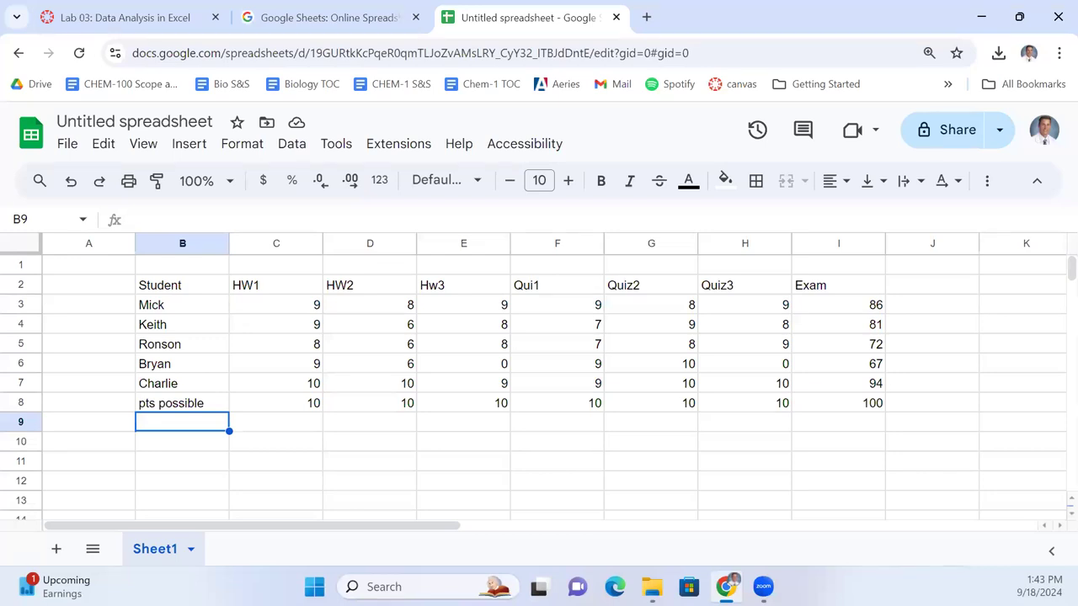
# Step: Try entering the first student's HW1 score in C3 with its unit, as "9 pts"
pyautogui.press('Up')
pyautogui.press('Right')
pyautogui.press('Up')
pyautogui.press('Up')
pyautogui.press('Up')
pyautogui.press('Up')
pyautogui.press('Up')
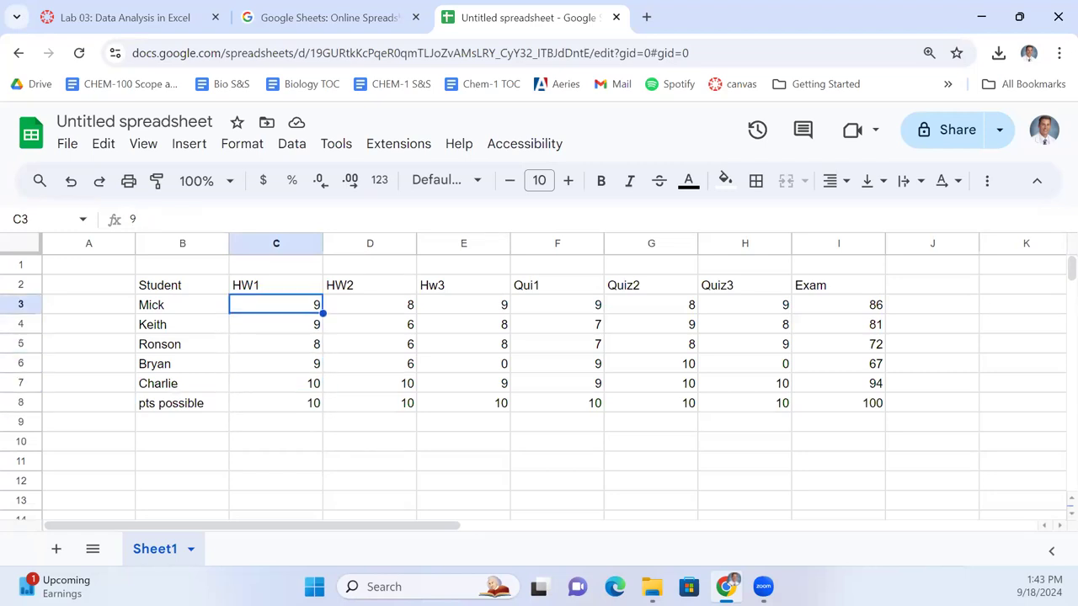
pyautogui.write('9 pts')
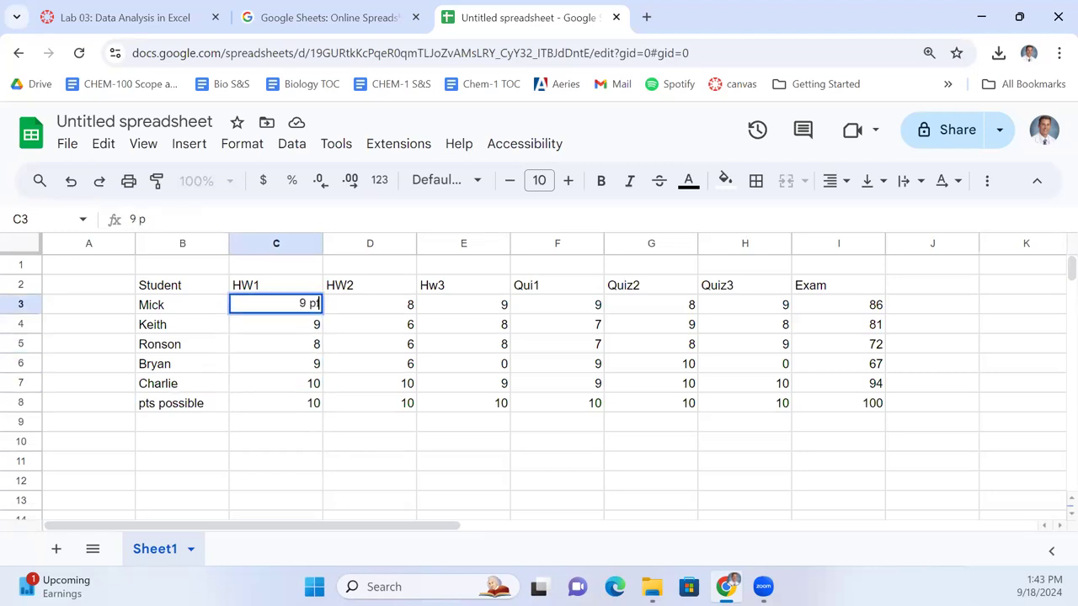
pyautogui.press('Return')
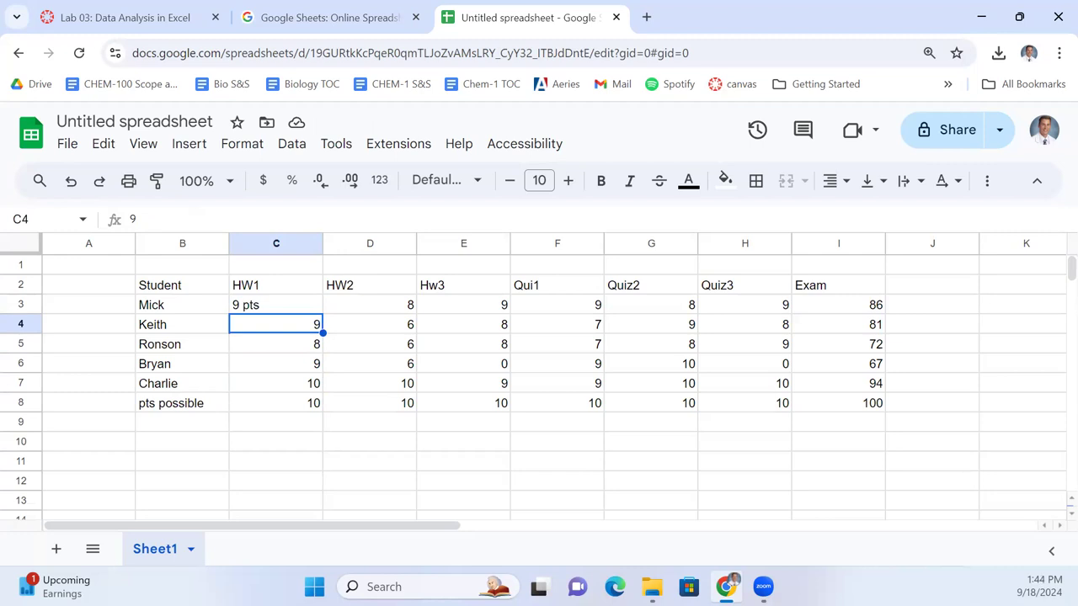
# Step: Replace the first student's HW1 score in C3 with the plain number 9
pyautogui.click(276, 304)
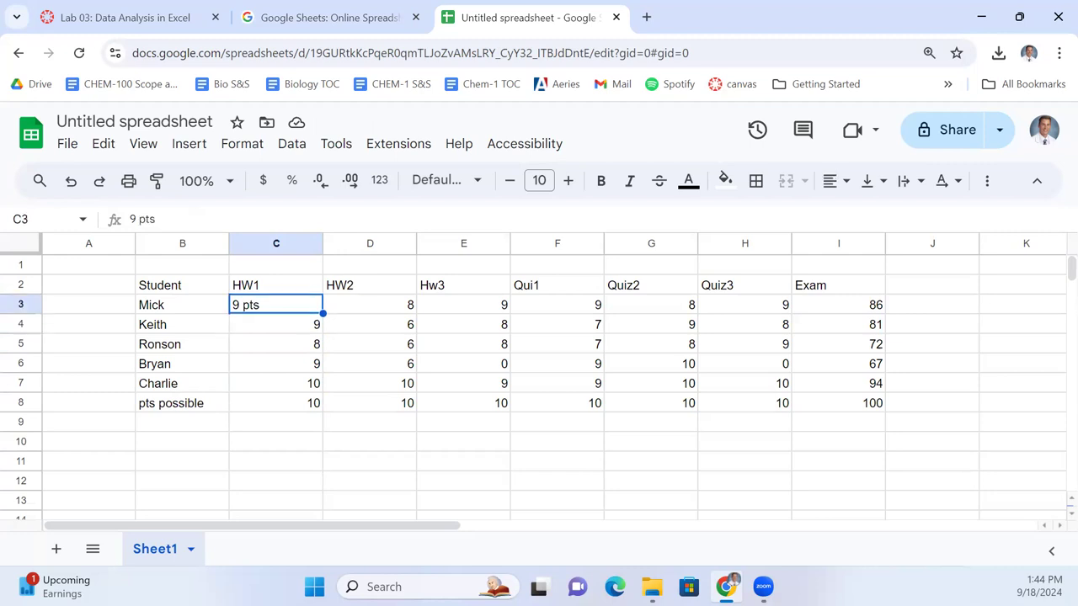
pyautogui.write('9')
pyautogui.press('Tab')
# Step: Add the unit to the first homework header in C2 so it reads "HW1 (pts)"
pyautogui.press('Up')
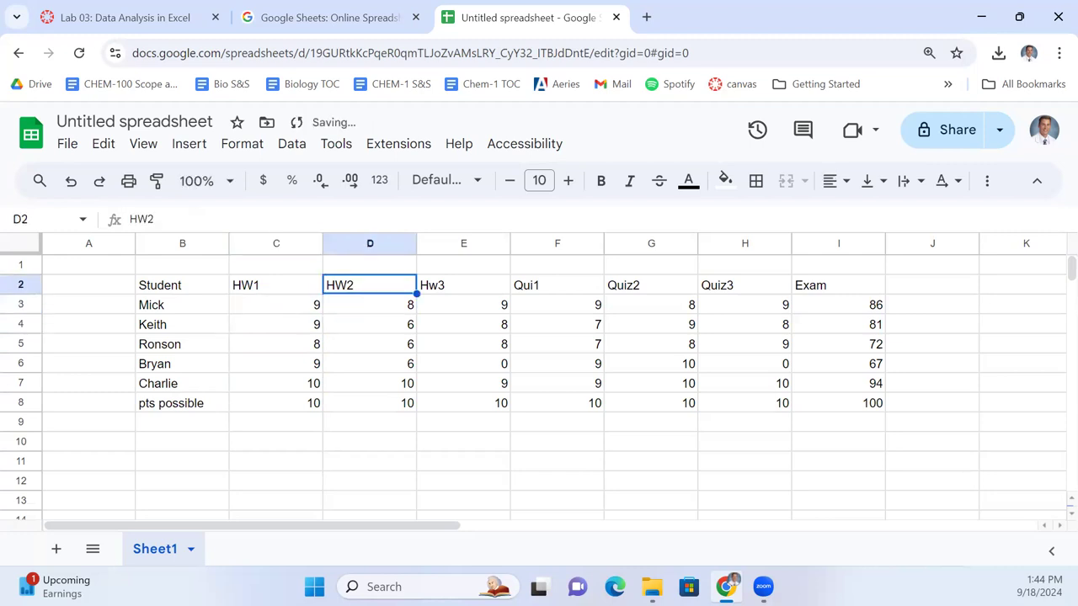
pyautogui.press('Left')
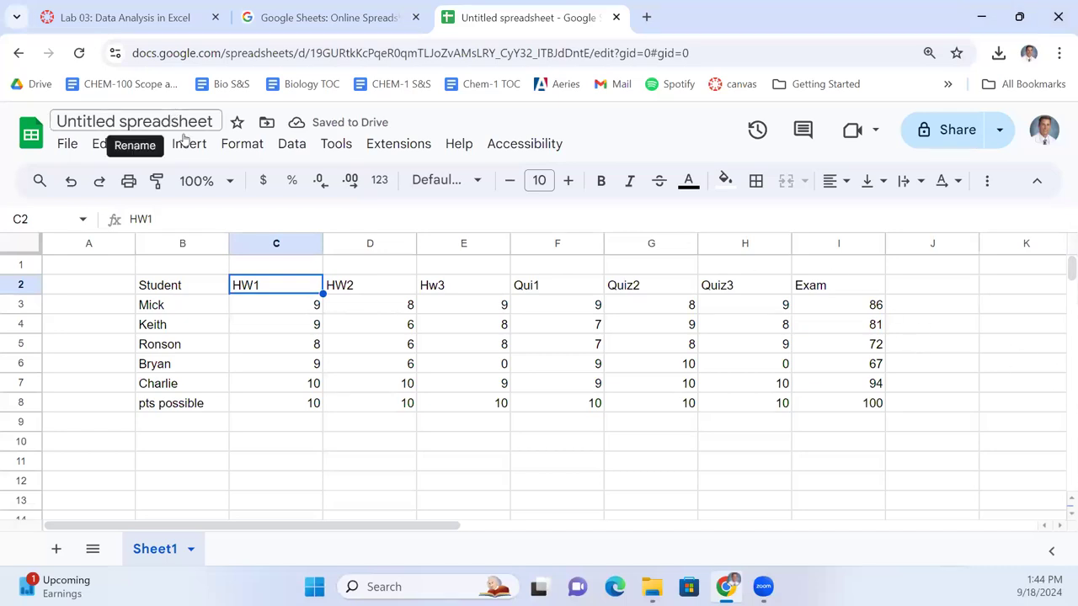
pyautogui.click(221, 213)
pyautogui.write('(pts)')
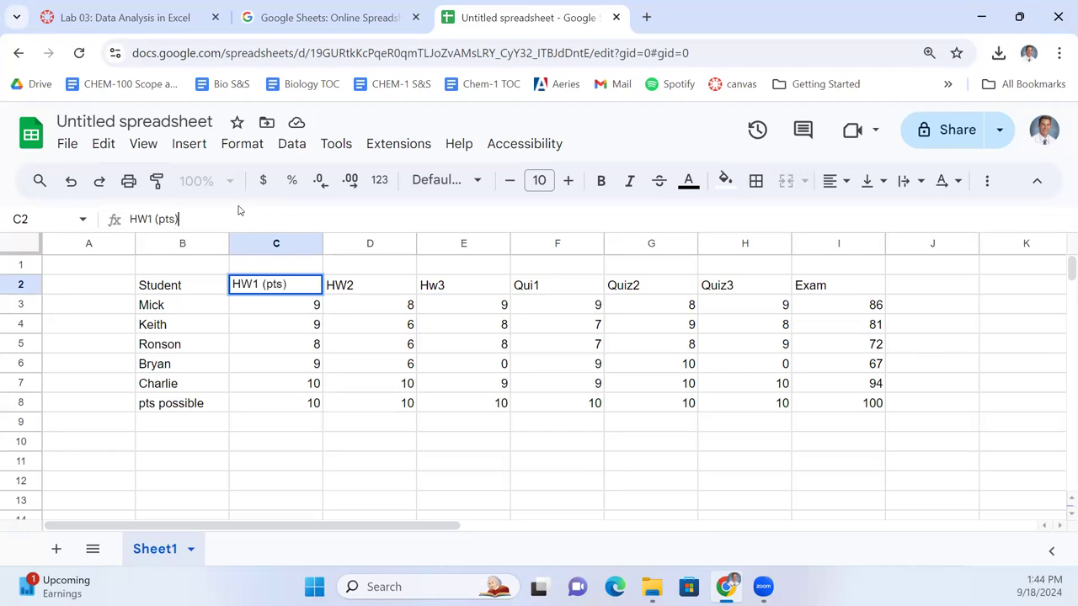
pyautogui.press('Return')
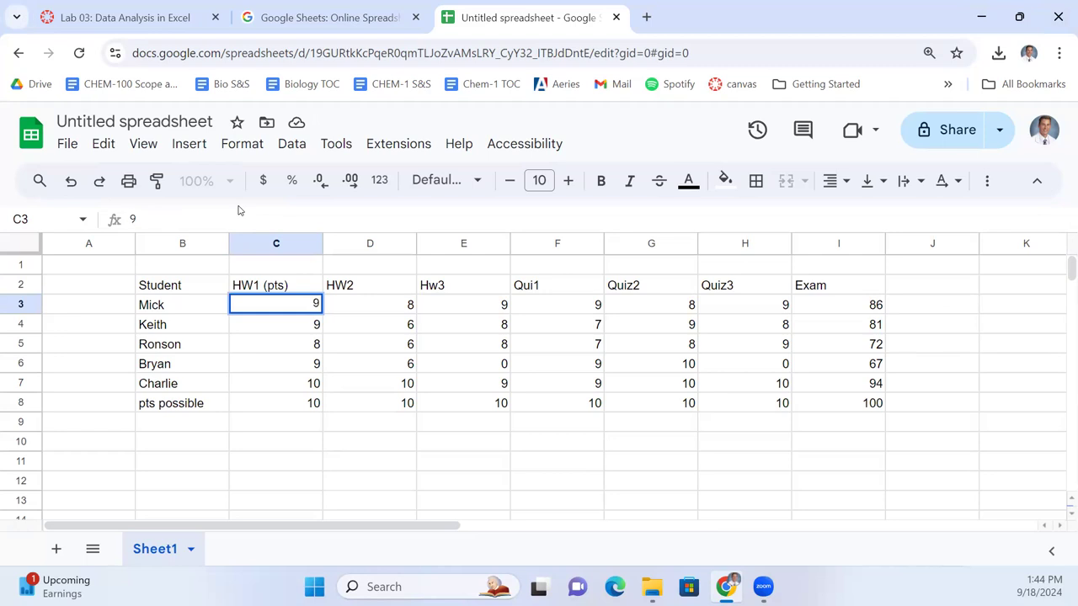
# Step: Add the column header "HW pts" in J2, beside the Exam header
pyautogui.press('Return')
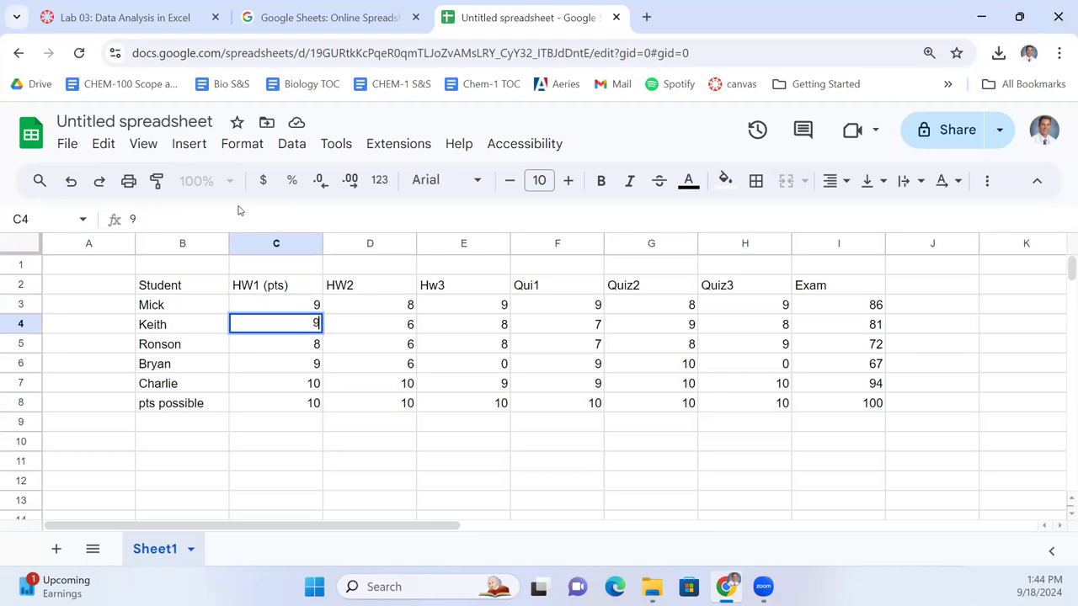
pyautogui.press('Tab')
pyautogui.press('Tab')
pyautogui.press('Tab')
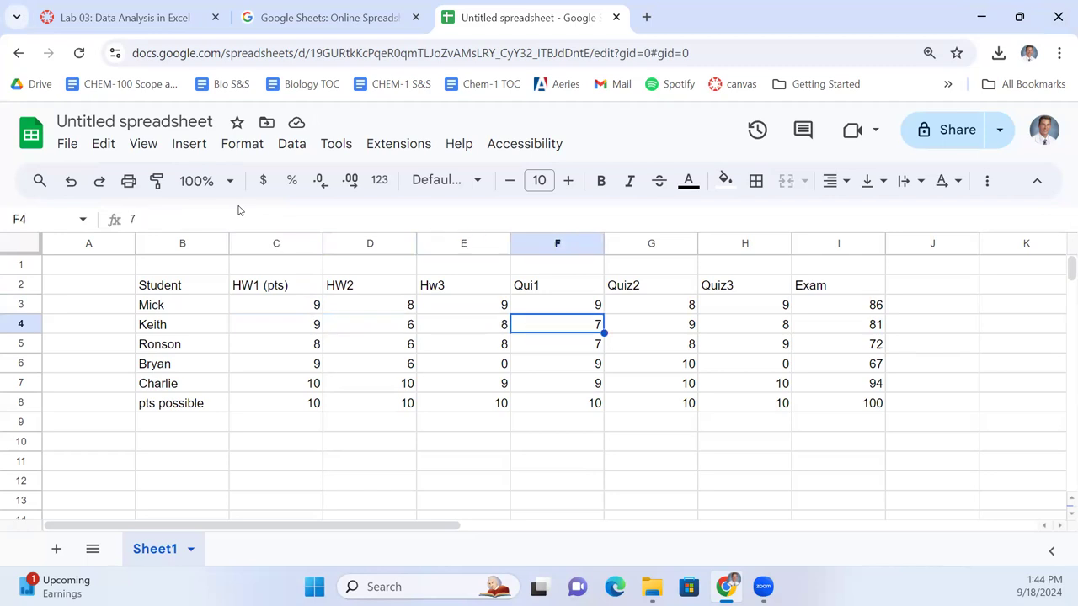
pyautogui.press('Tab')
pyautogui.press('Tab')
pyautogui.press('Tab')
pyautogui.press('Tab')
pyautogui.press('Up')
pyautogui.press('Up')
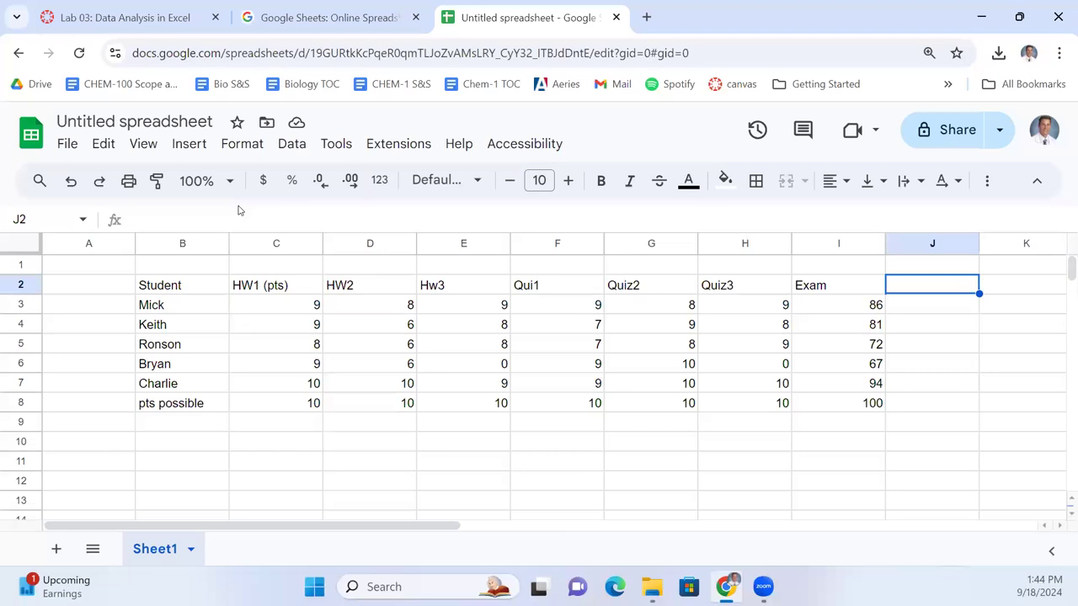
pyautogui.write('HW pts')
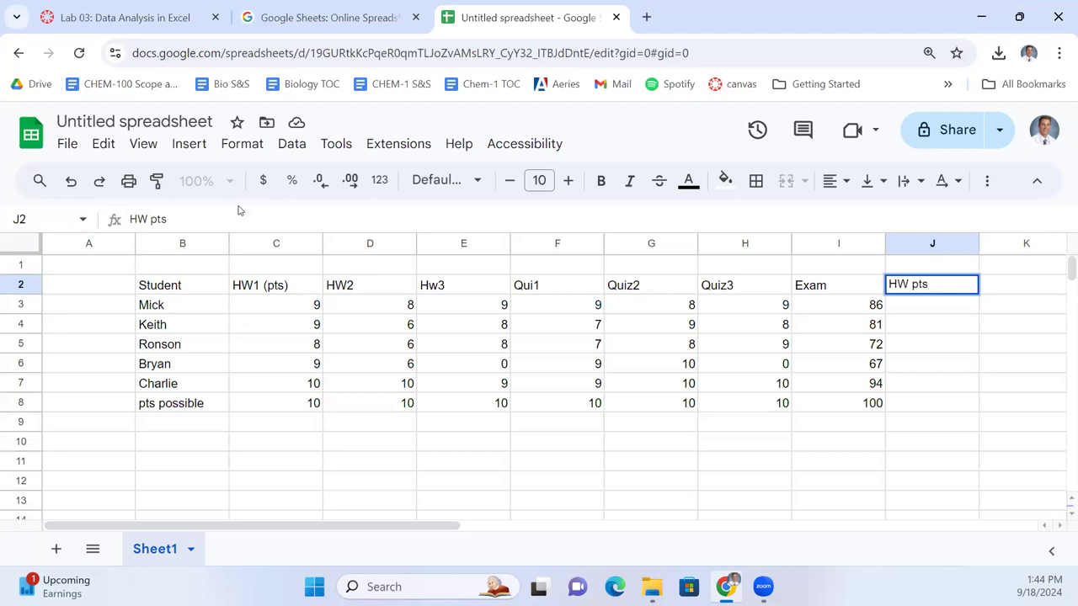
pyautogui.press('Return')
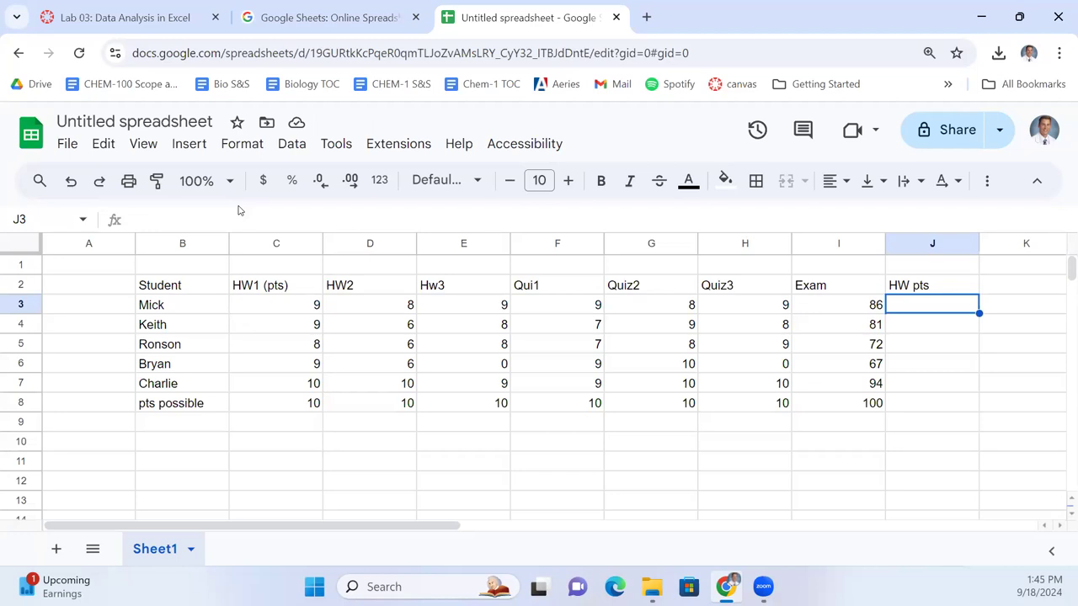
pyautogui.write('=')
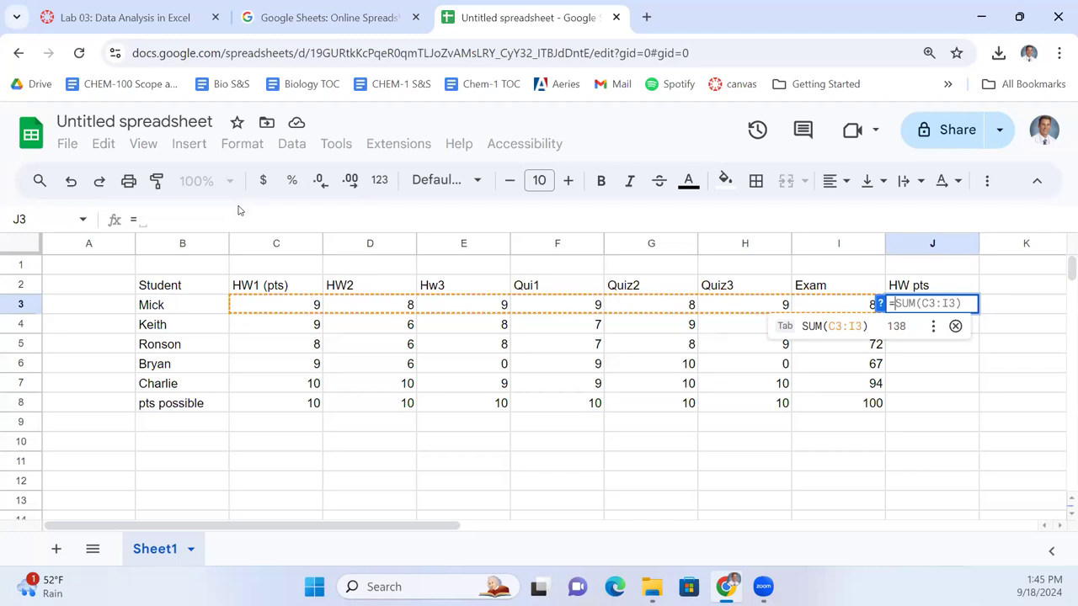
pyautogui.hotkey('ctrl', 'a')
pyautogui.press('BackSpace')
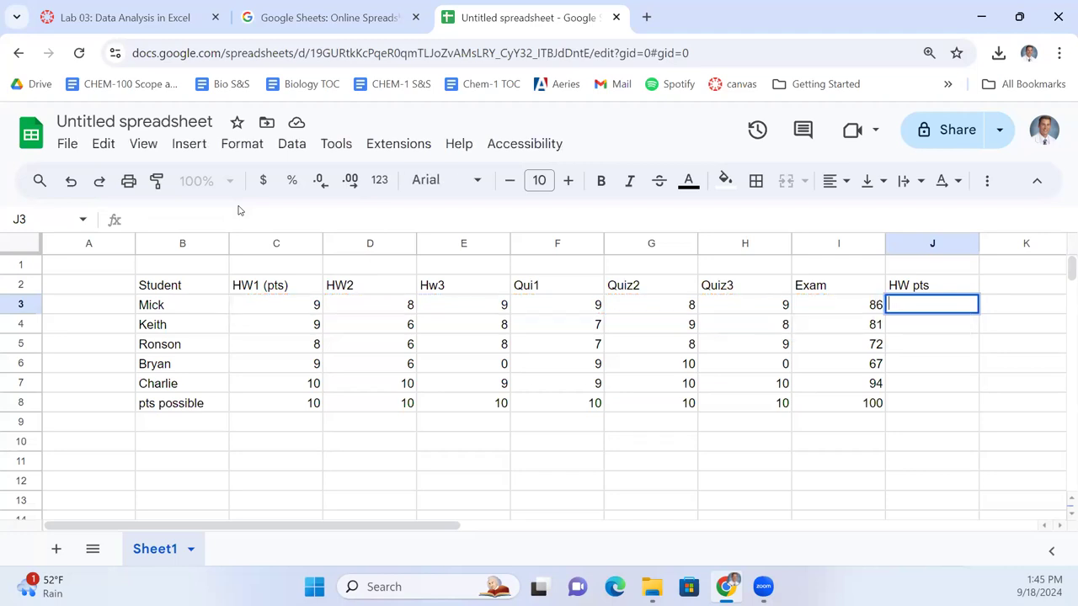
# Step: Add up the first student's homework scores in J3 with the typed-number formula =9+8+9
pyautogui.write('=')
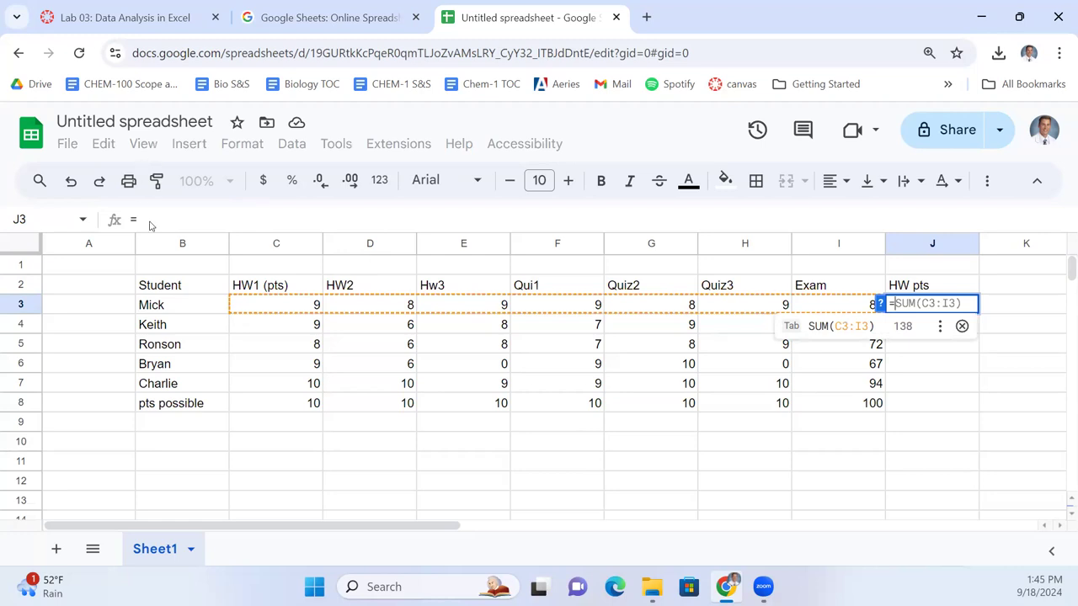
pyautogui.click(287, 311)
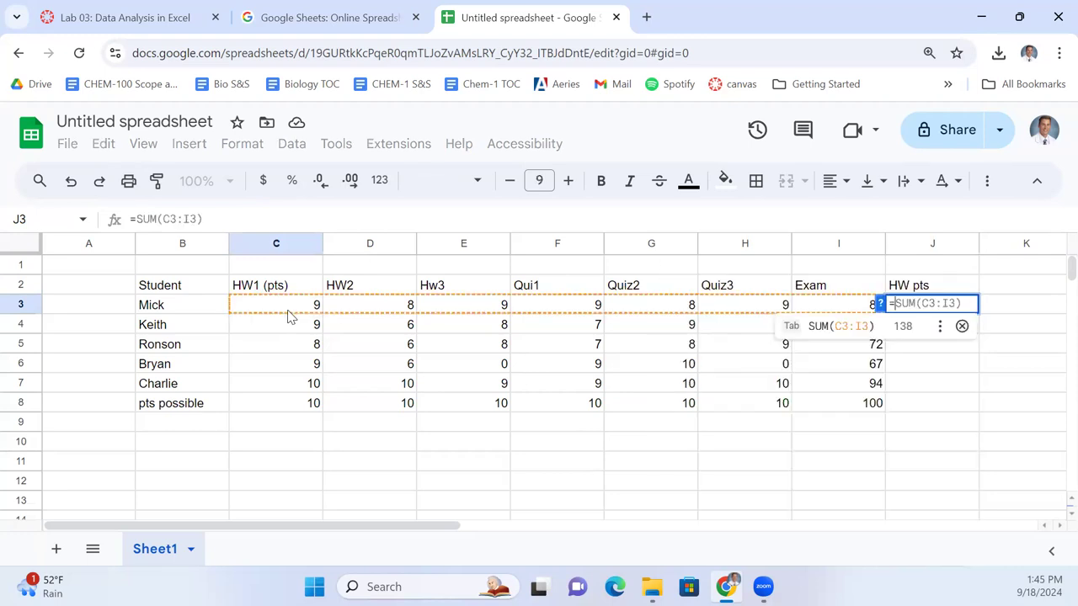
pyautogui.write('9+8+9')
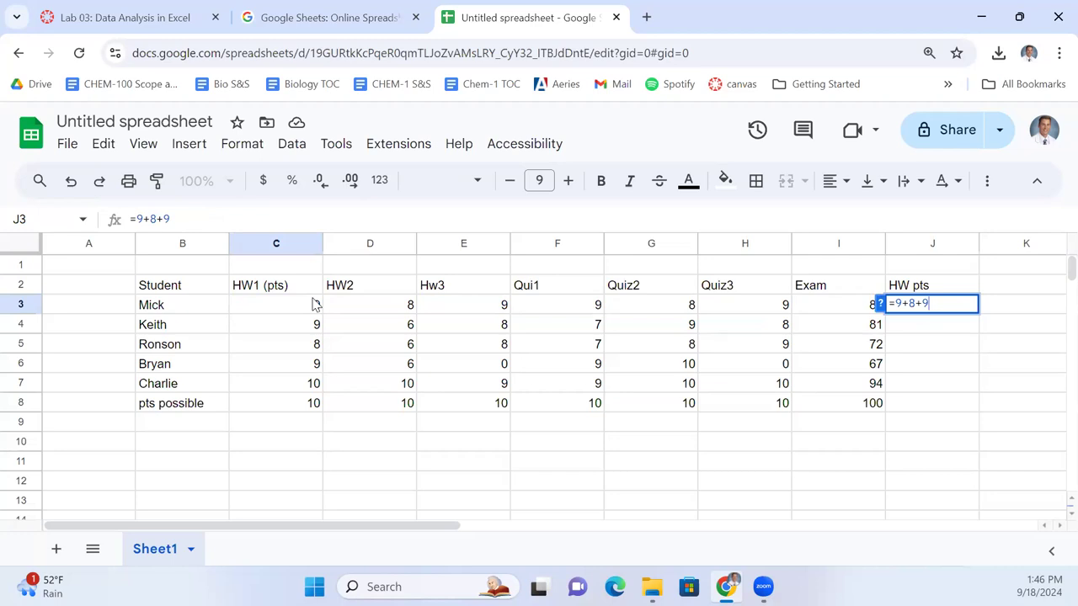
pyautogui.press('Return')
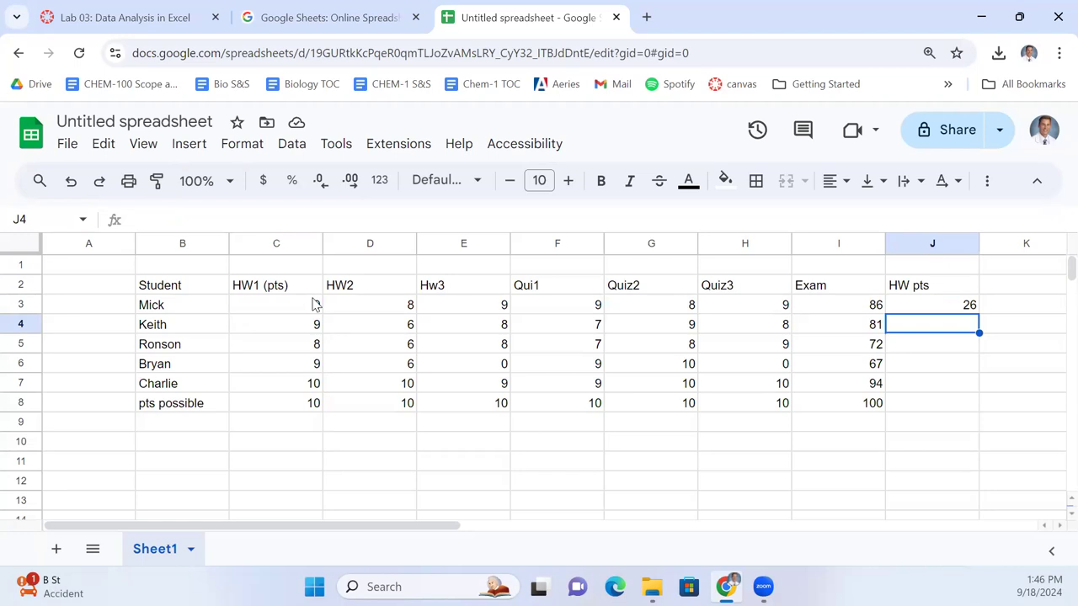
# Step: Replace the formula in J3 with the cell-reference sum =C3+D3+E3 and decline the suggested autofill for the rows below
pyautogui.press('Up')
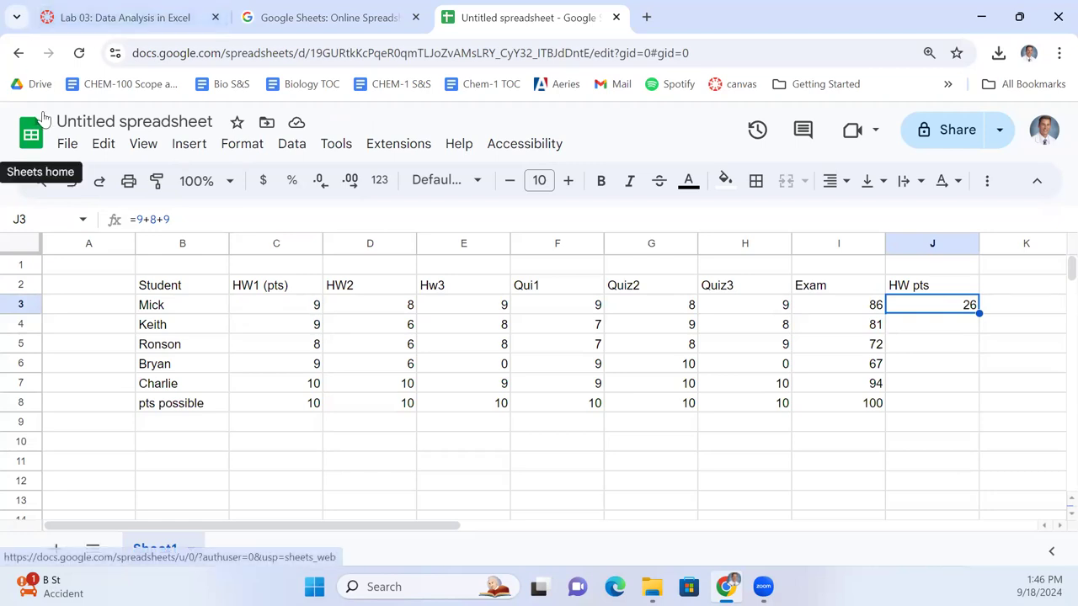
pyautogui.write('=')
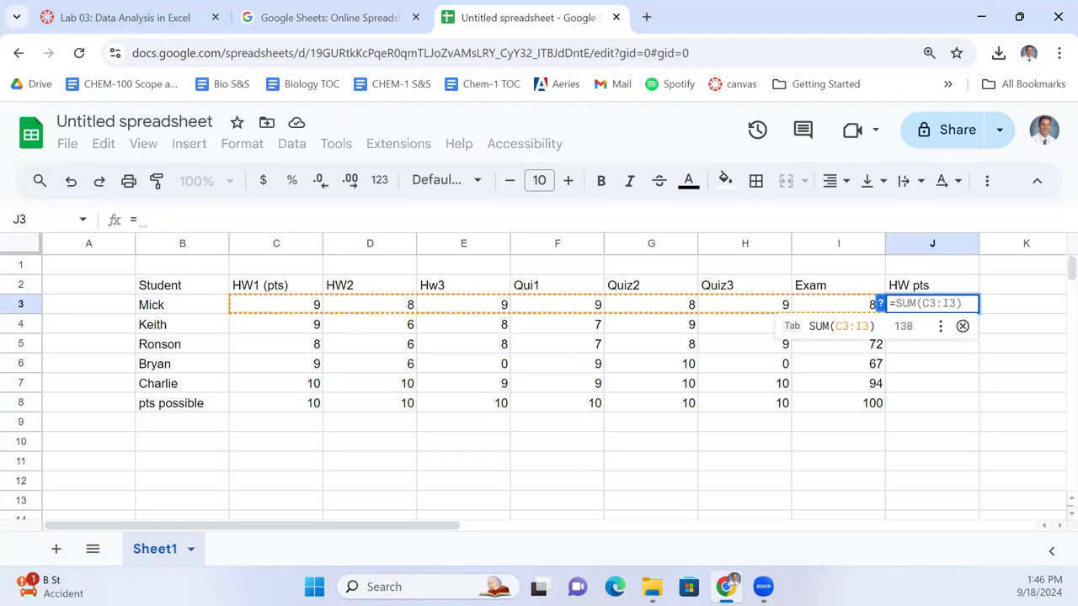
pyautogui.click(278, 304)
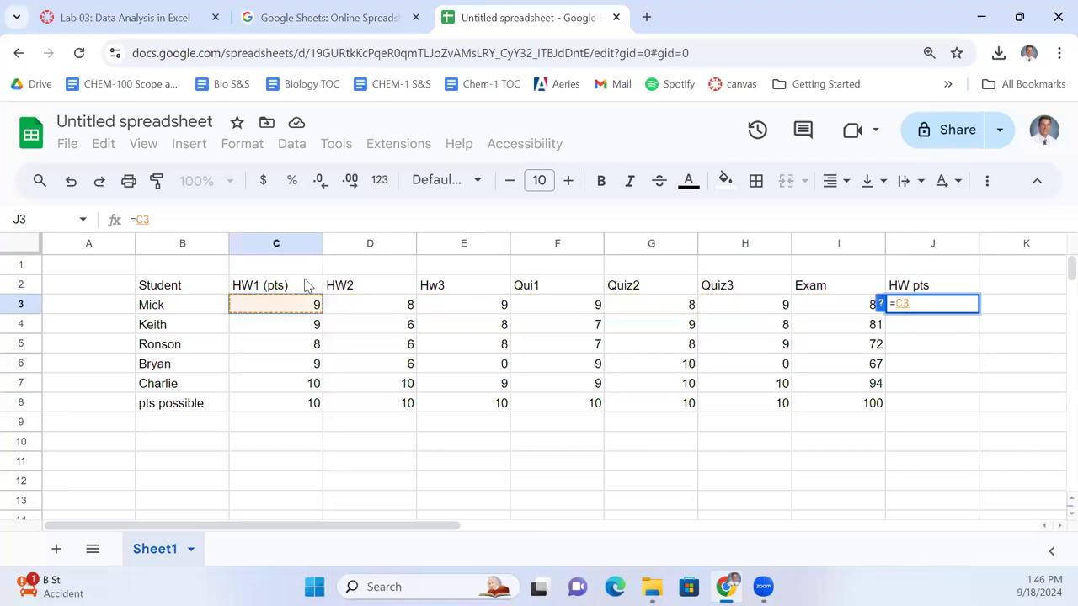
pyautogui.write('+d')
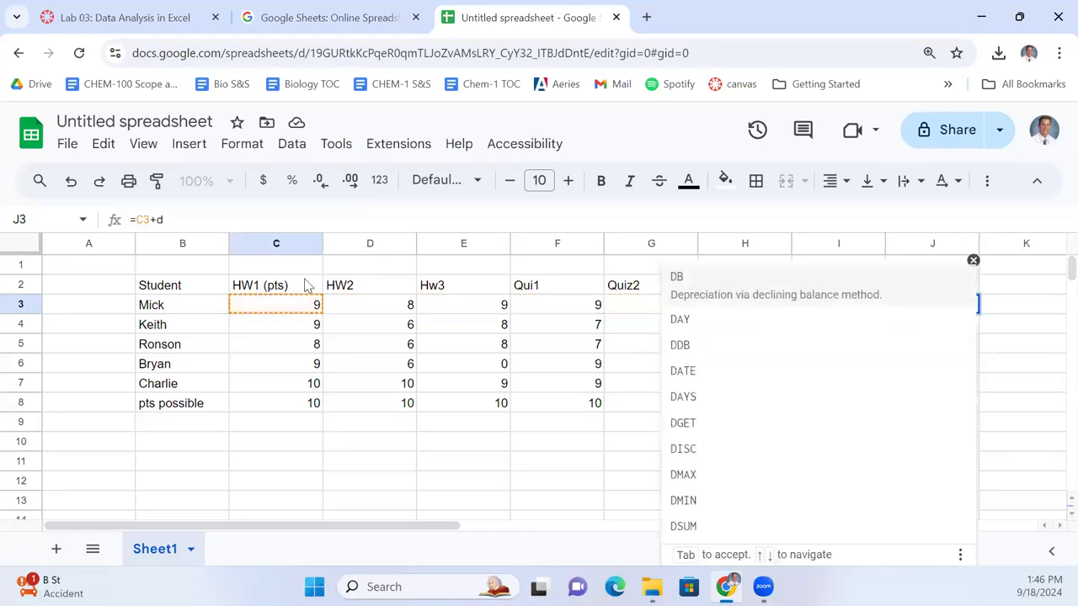
pyautogui.write('3+e3')
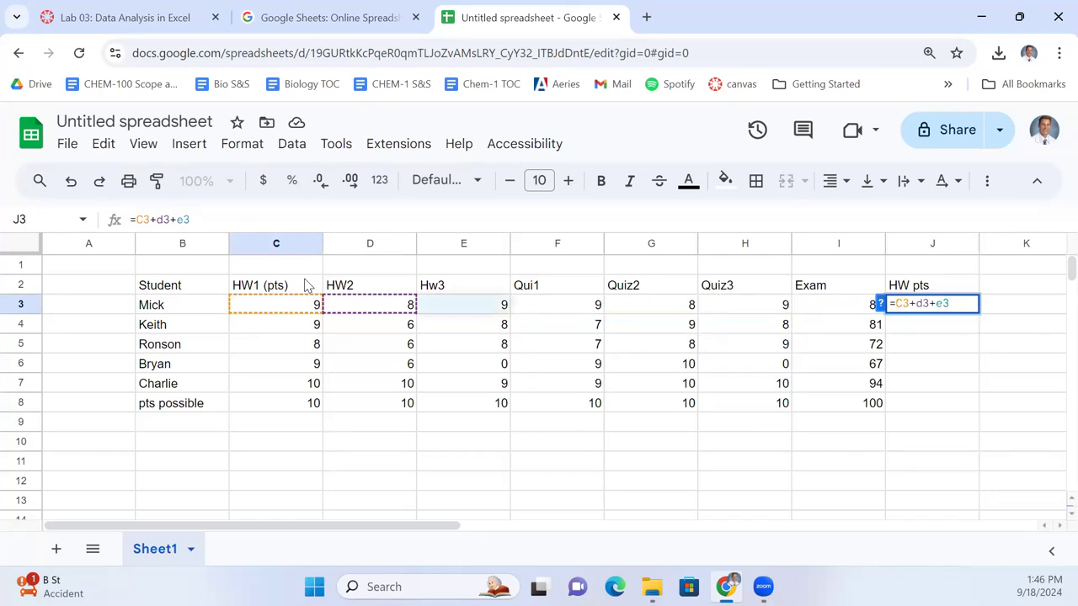
pyautogui.press('Return')
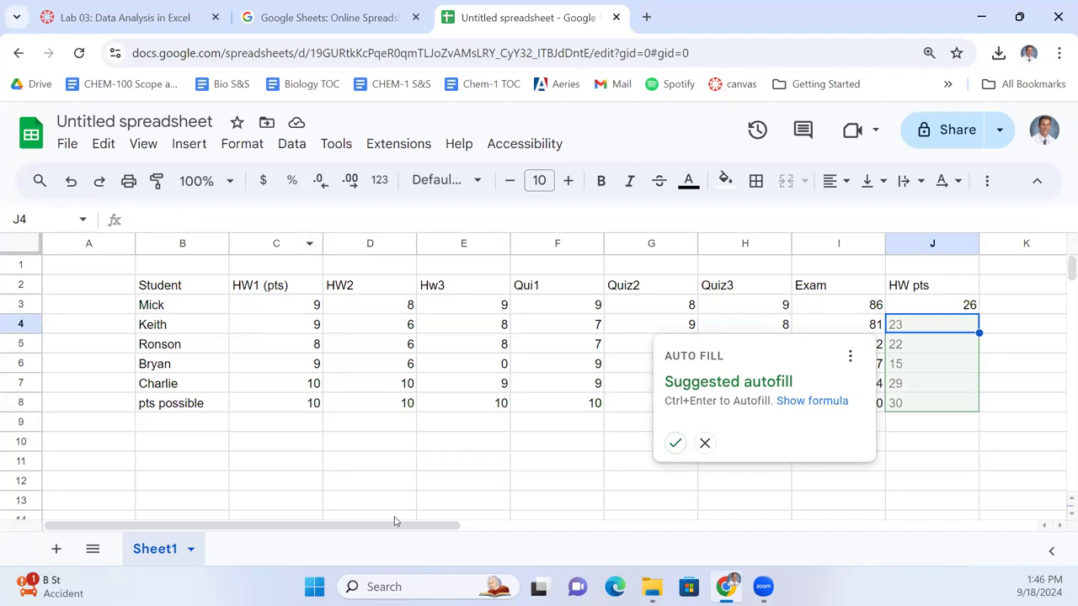
pyautogui.click(705, 446)
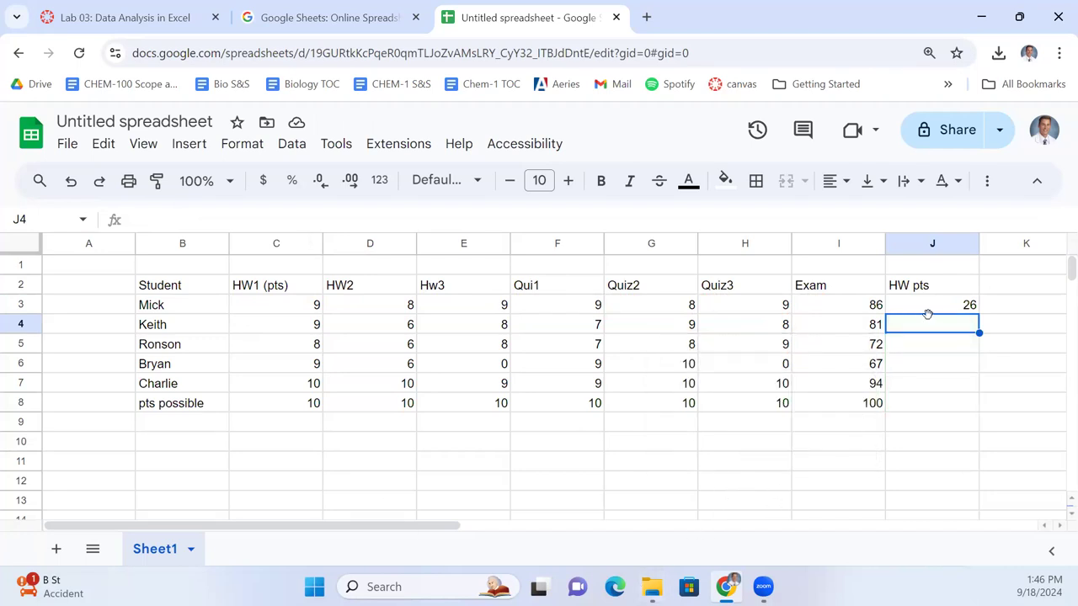
# Step: Copy the homework sum from J3 into J4 to check how its cell references adjust, and clear J4 again
pyautogui.click(937, 312)
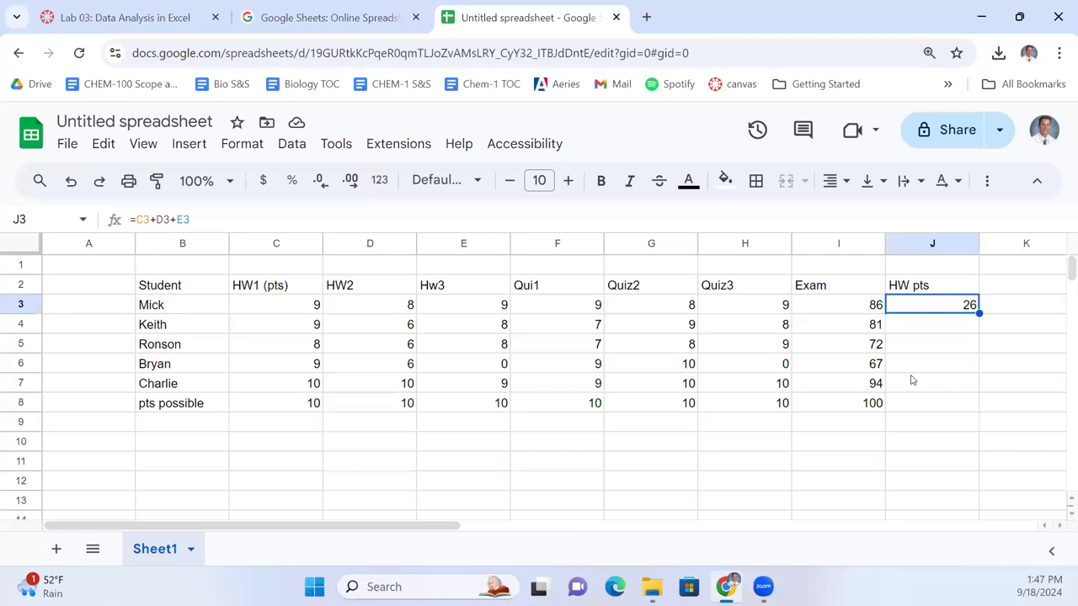
pyautogui.hotkey('ctrl', 'c')
pyautogui.press('Down')
pyautogui.hotkey('ctrl', 'v')
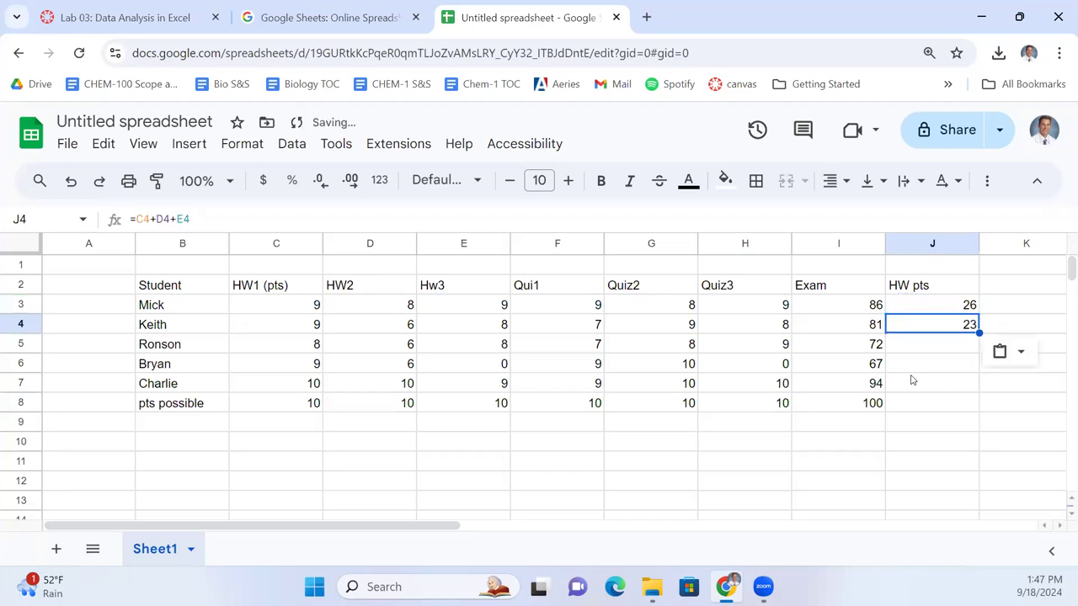
pyautogui.doubleClick(938, 333)
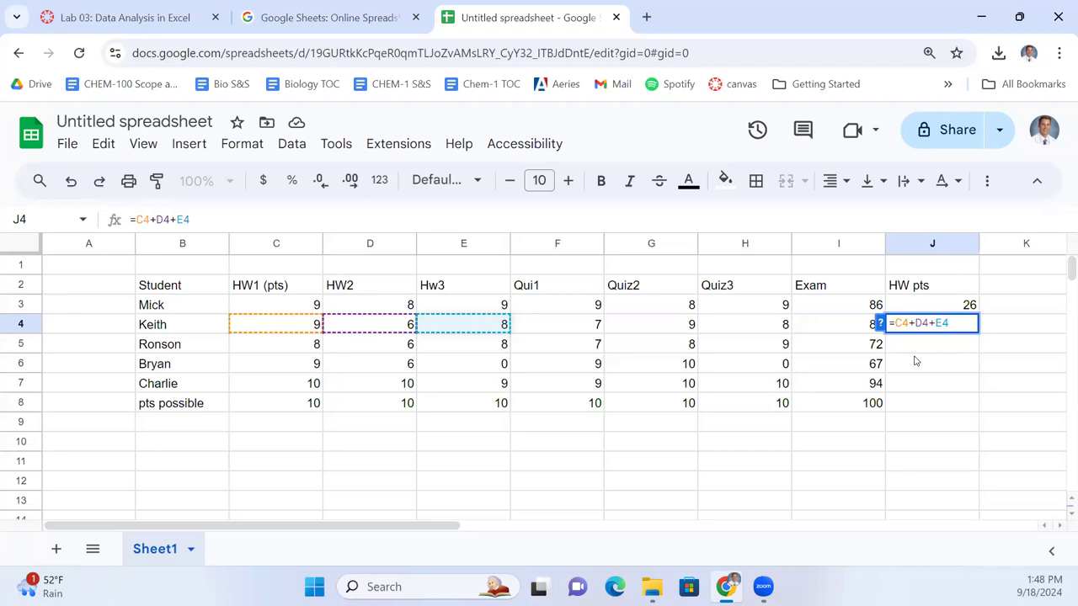
pyautogui.press('Return')
pyautogui.press('Up')
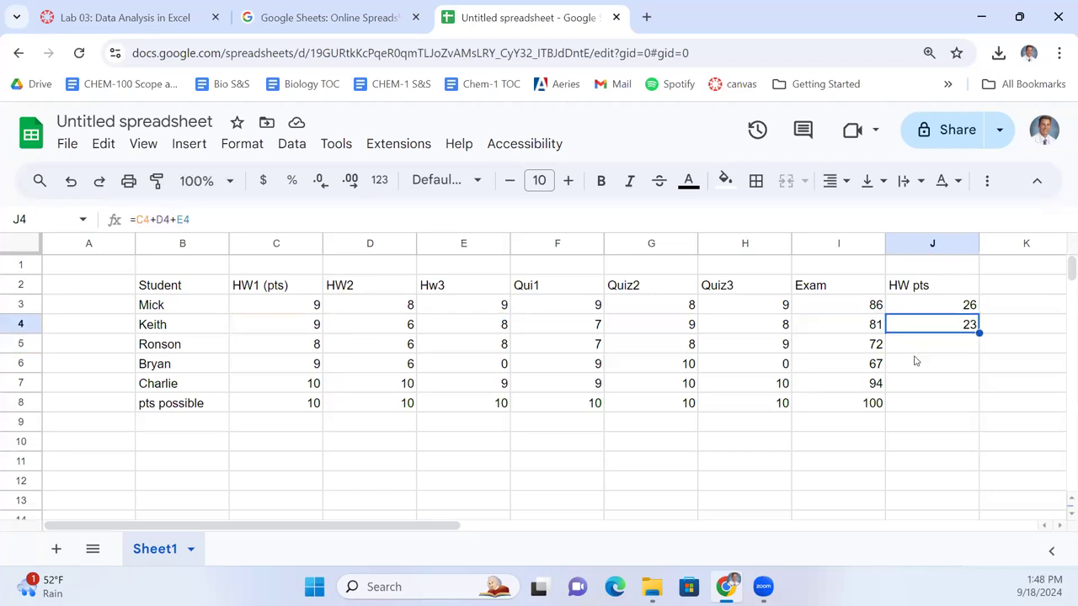
pyautogui.press('Delete')
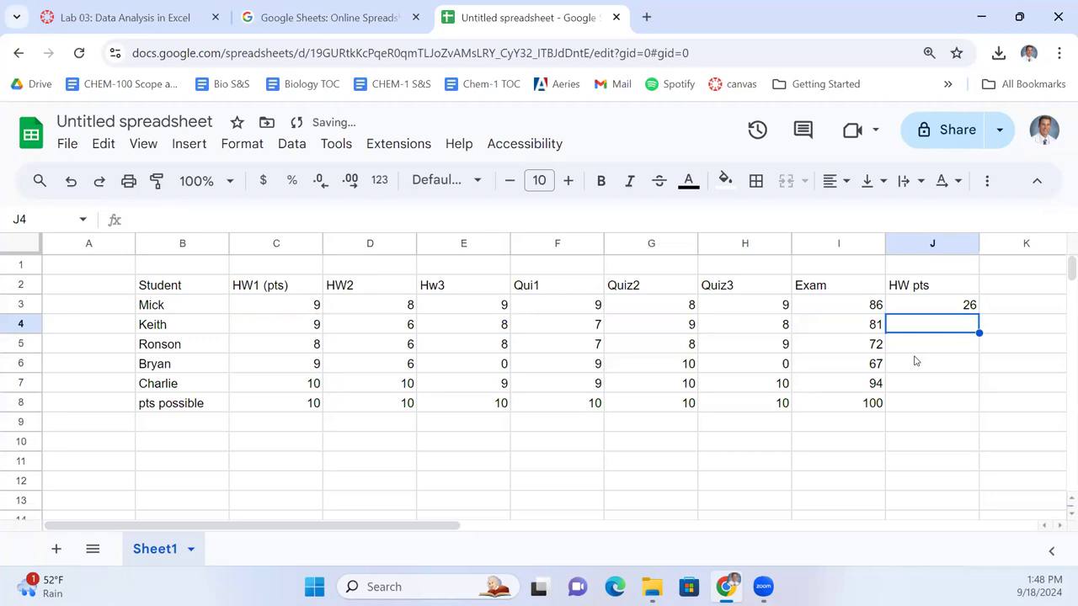
# Step: Copy the homework sum formula in J3 down the HW pts column through the pts possible row, J8
pyautogui.press('Up')
pyautogui.hotkey('ctrl', 'c')
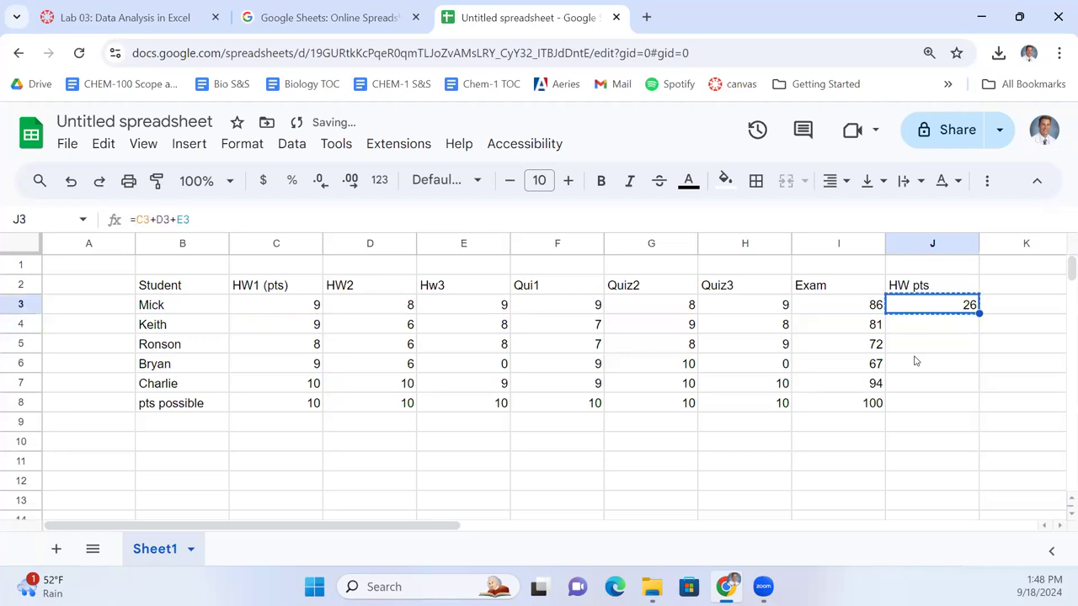
pyautogui.hotkey('shift', 'Down')
pyautogui.hotkey('shift', 'Down')
pyautogui.hotkey('shift', 'Down')
pyautogui.hotkey('shift', 'Down')
pyautogui.hotkey('shift', 'Down')
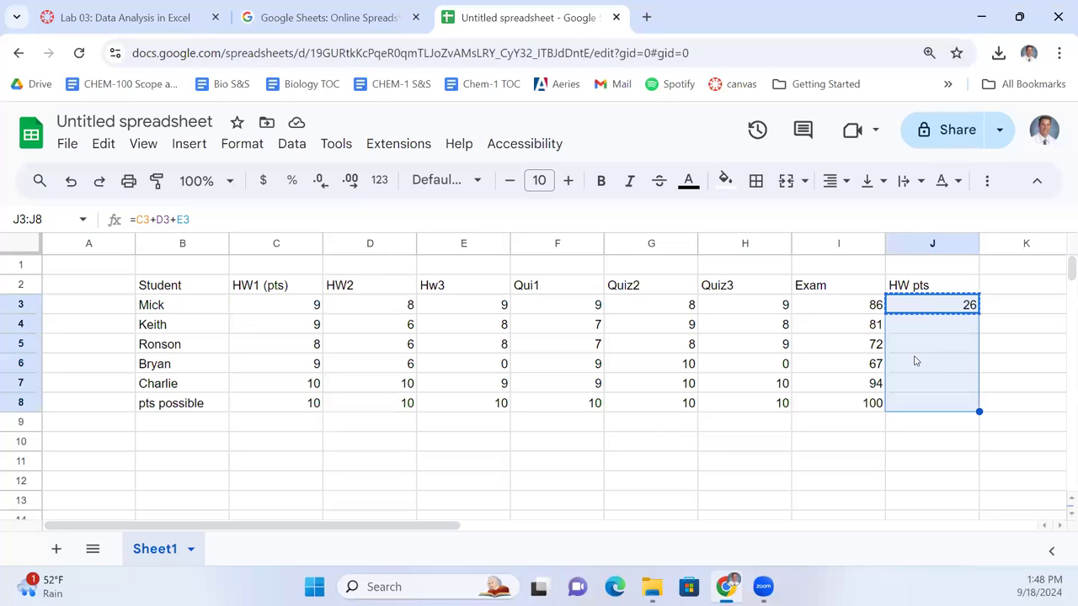
pyautogui.hotkey('ctrl', 'v')
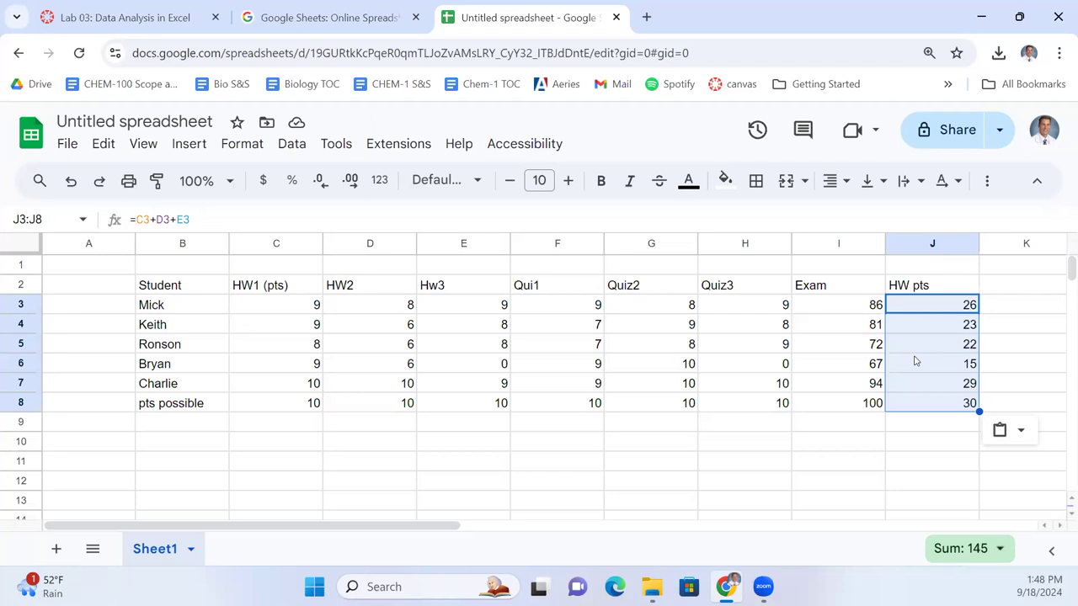
# Step: Examine the copied formulas in the HW pts column, including which homework cells the formula in J6 references
pyautogui.press('Right')
pyautogui.press('Left')
pyautogui.press('Down')
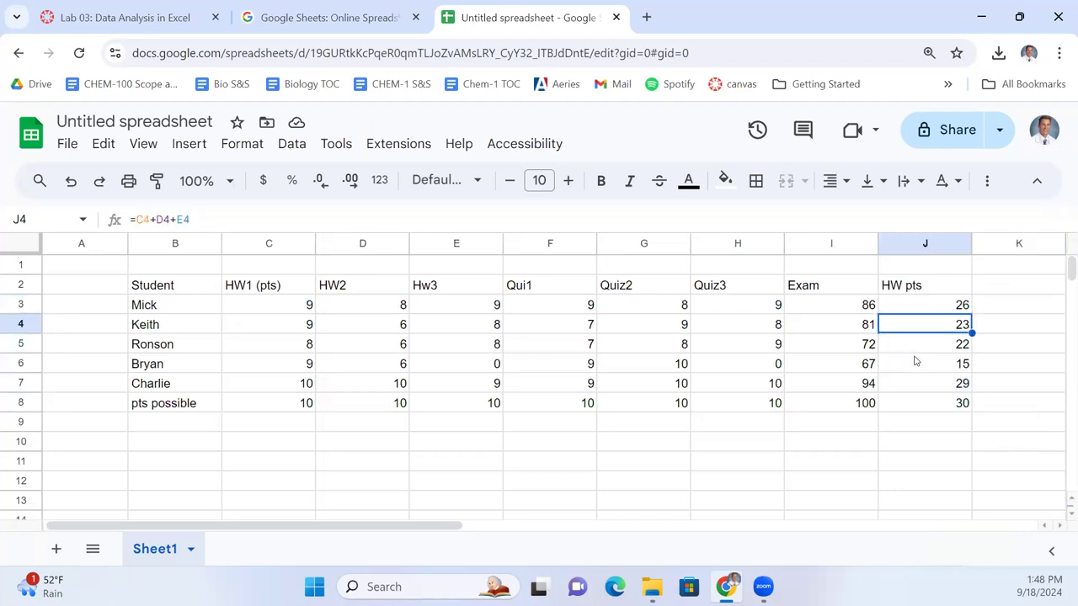
pyautogui.press('Down')
pyautogui.press('Down')
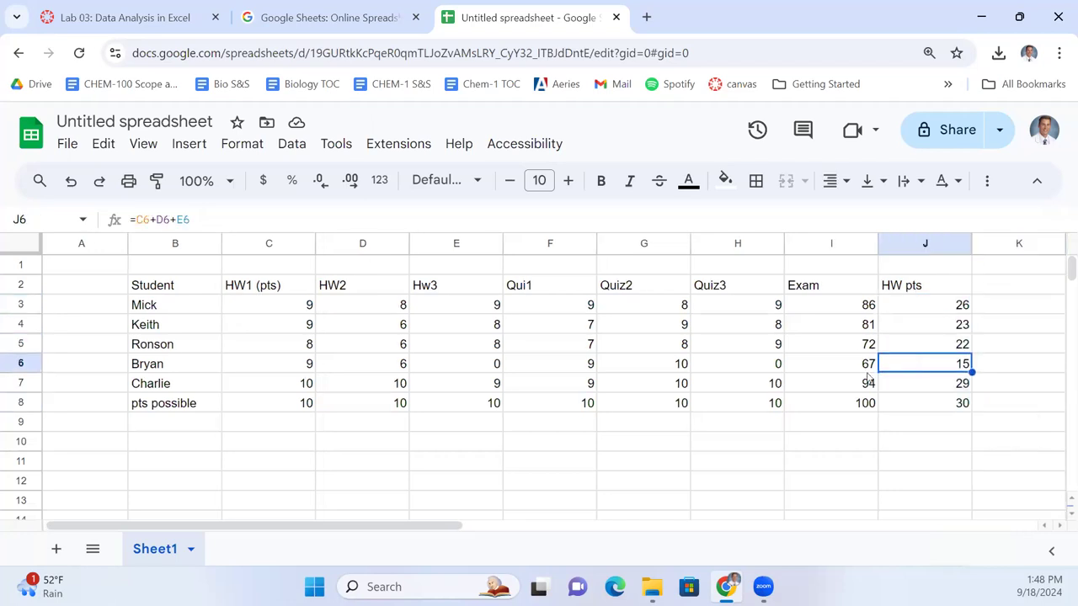
pyautogui.doubleClick(895, 365)
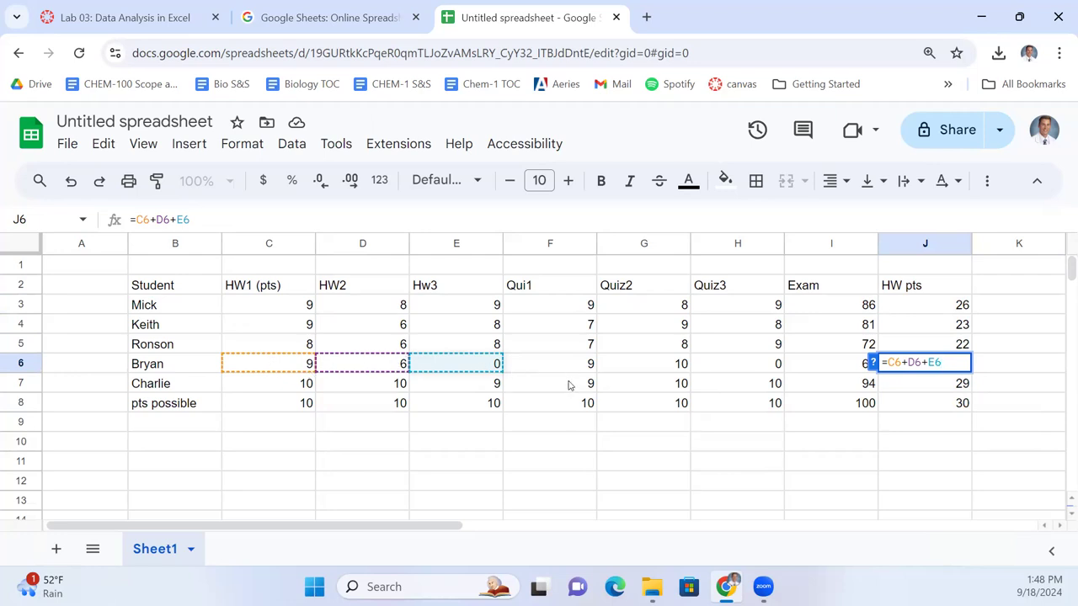
pyautogui.press('Return')
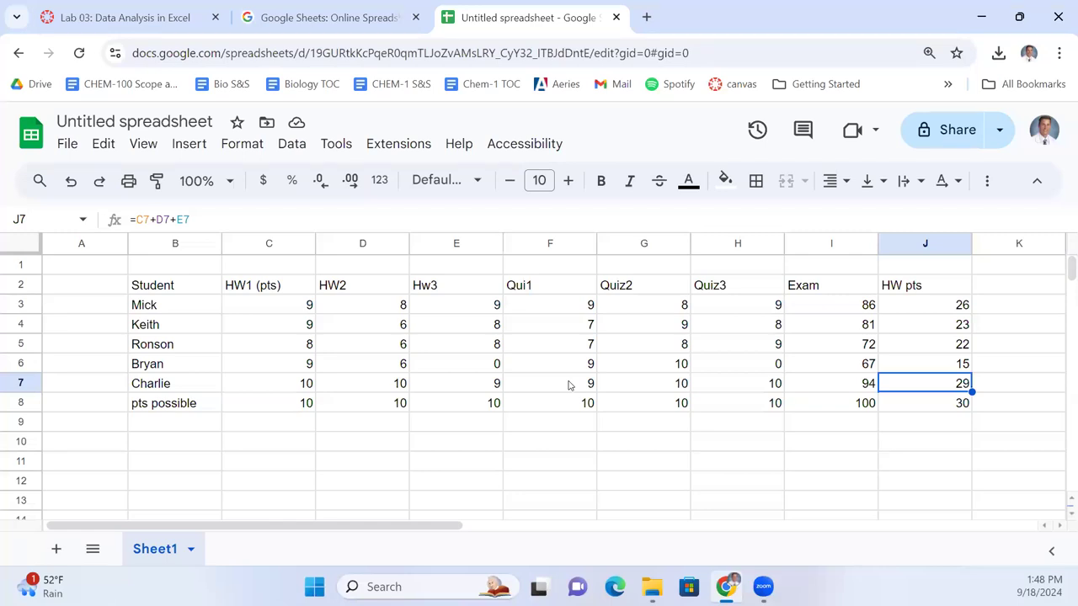
# Step: Add the column header "Quiz pts" in K2, beside the HW pts header
pyautogui.press('Up')
pyautogui.press('Up')
pyautogui.press('Up')
pyautogui.press('Up')
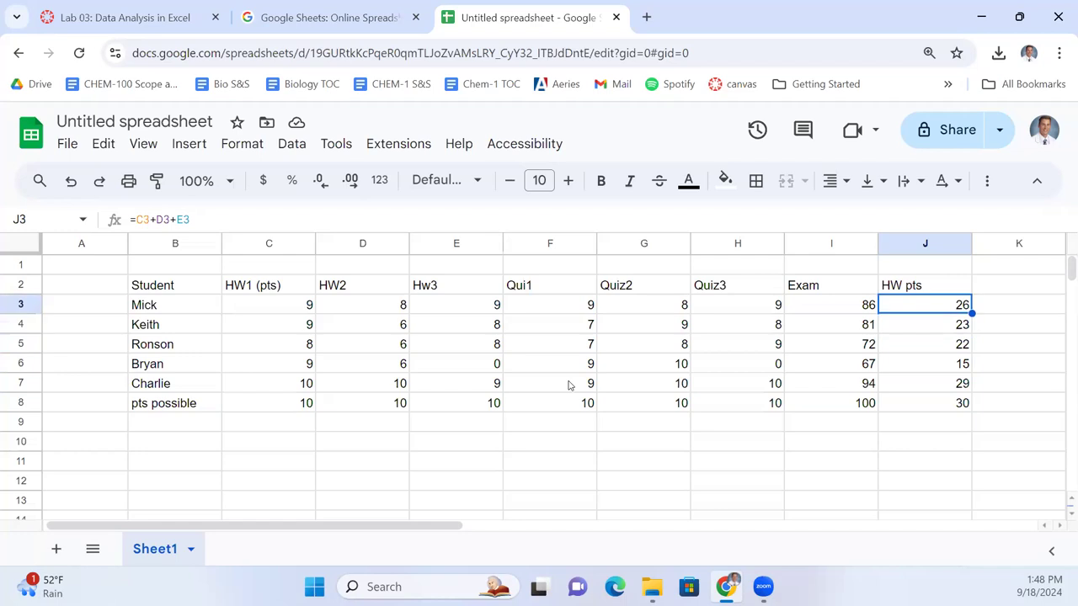
pyautogui.press('Right')
pyautogui.press('Up')
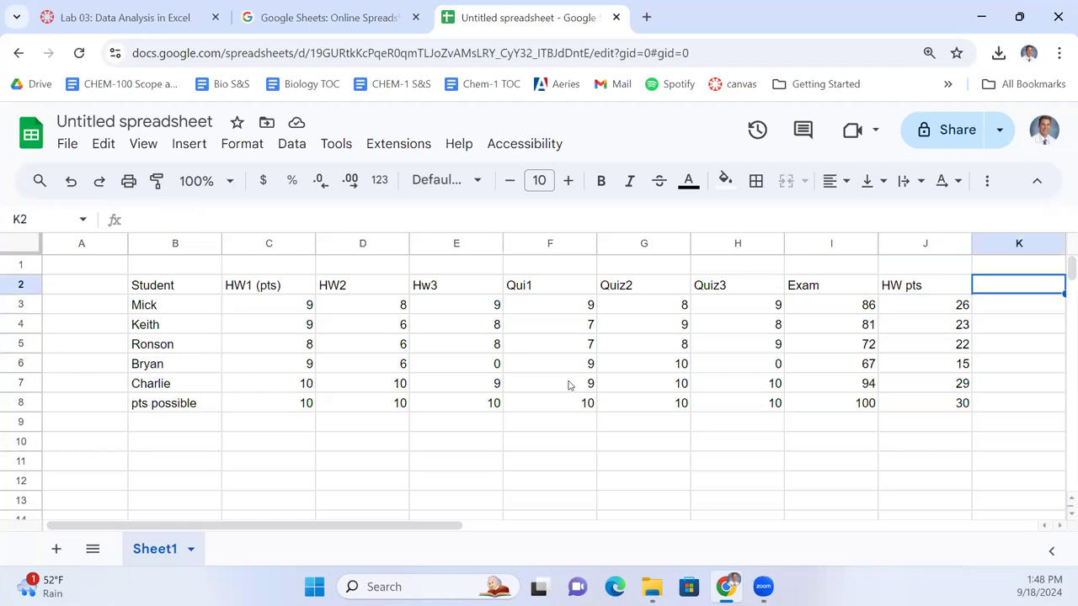
pyautogui.write('Quiz')
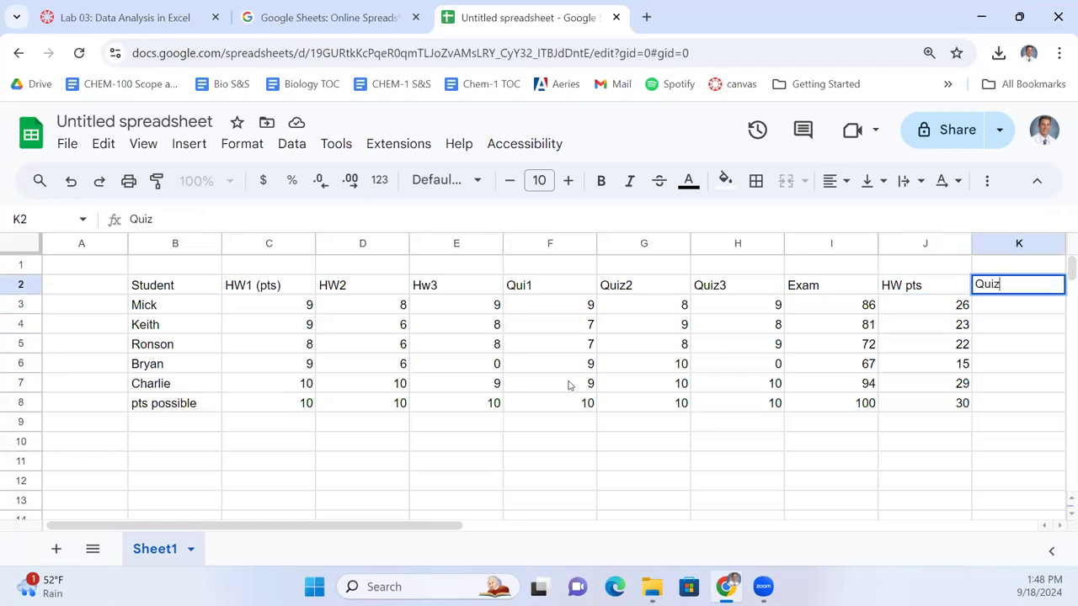
pyautogui.write(' pts')
pyautogui.press('Return')
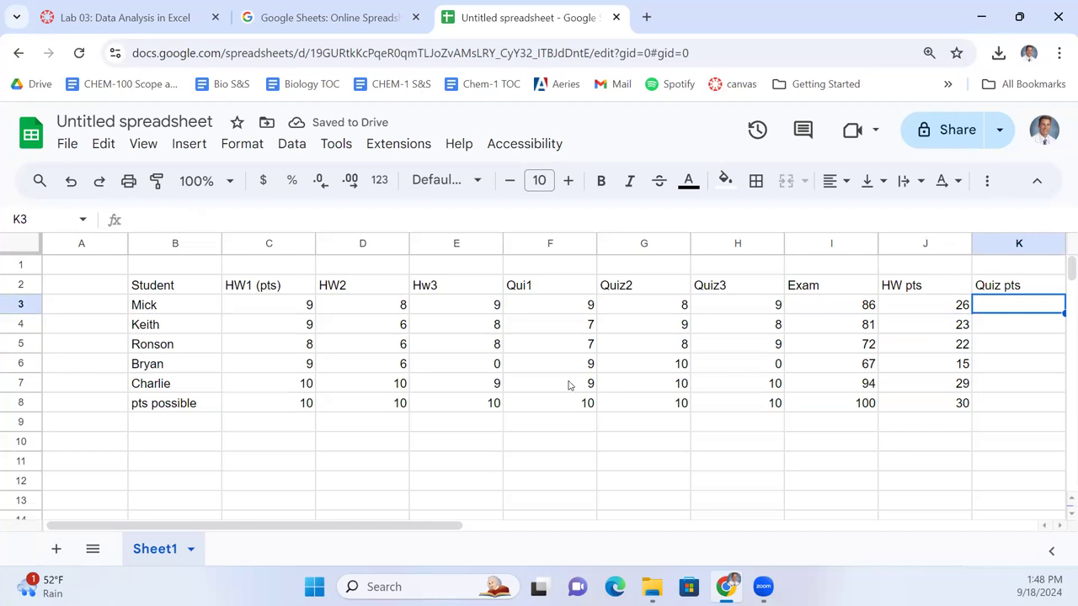
# Step: Total the first student's three quiz scores in K3 with the formula =sum(F3:H3)
pyautogui.click(568, 385)
pyautogui.click(709, 390)
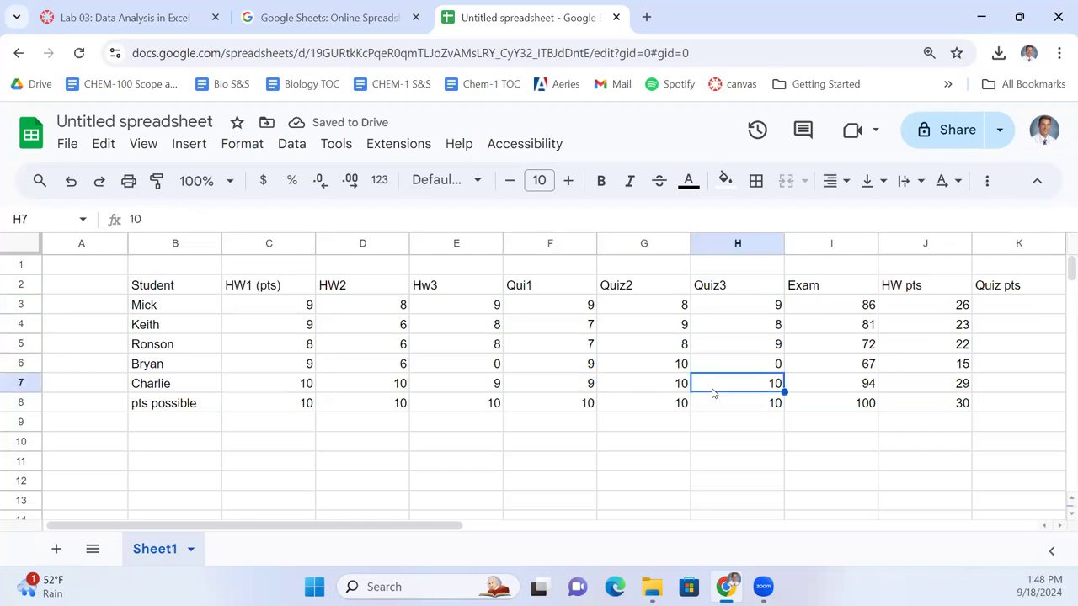
pyautogui.click(759, 402)
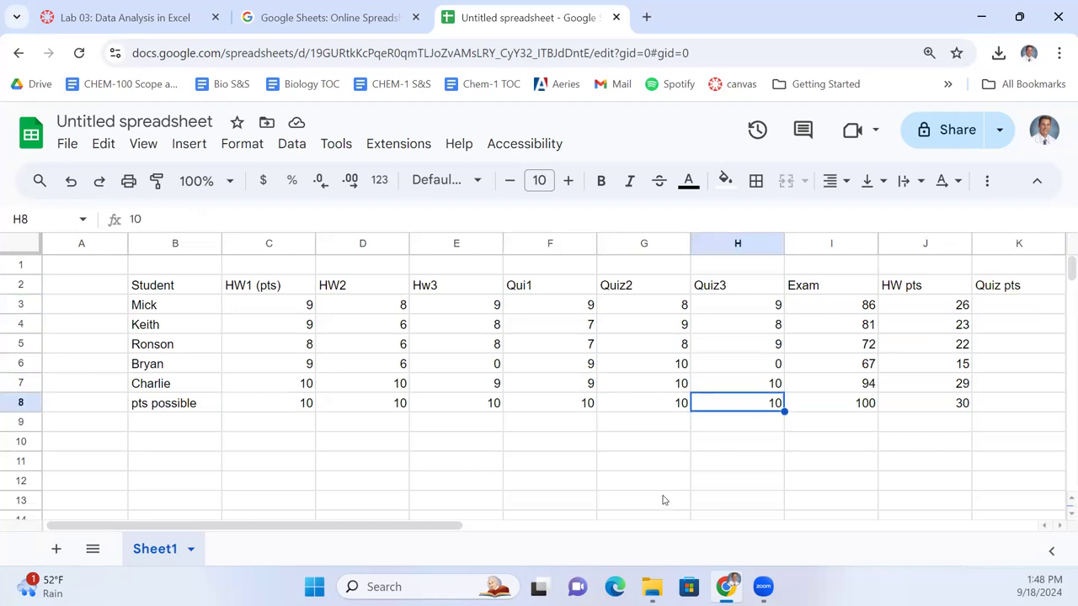
pyautogui.press('Right')
pyautogui.press('Right')
pyautogui.press('Right')
pyautogui.press('Right')
pyautogui.press('Left')
pyautogui.press('Up')
pyautogui.press('Up')
pyautogui.press('Up')
pyautogui.press('Up')
pyautogui.press('Up')
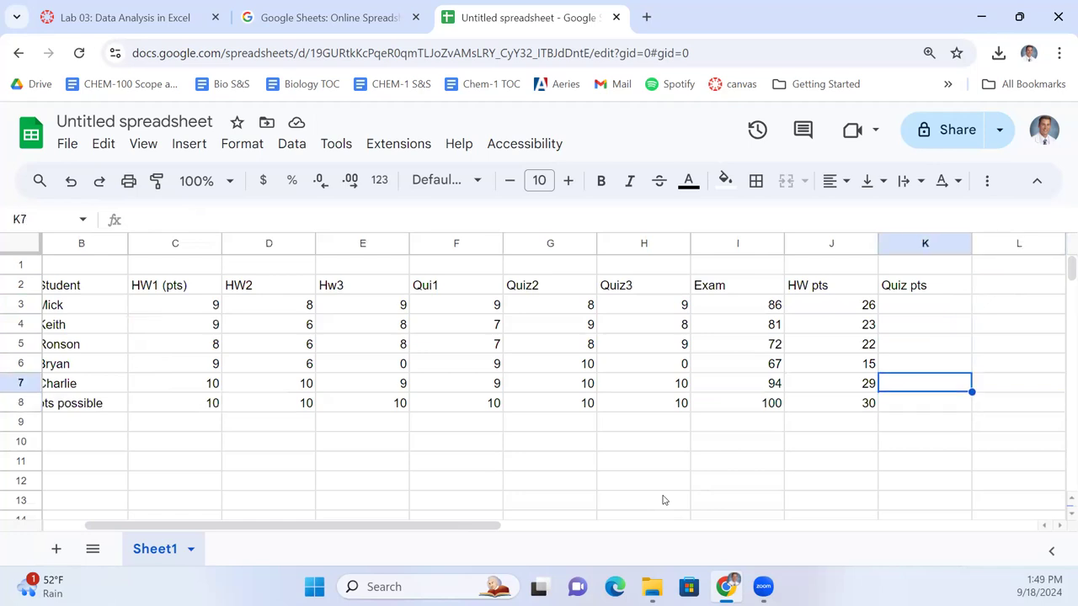
pyautogui.write('=')
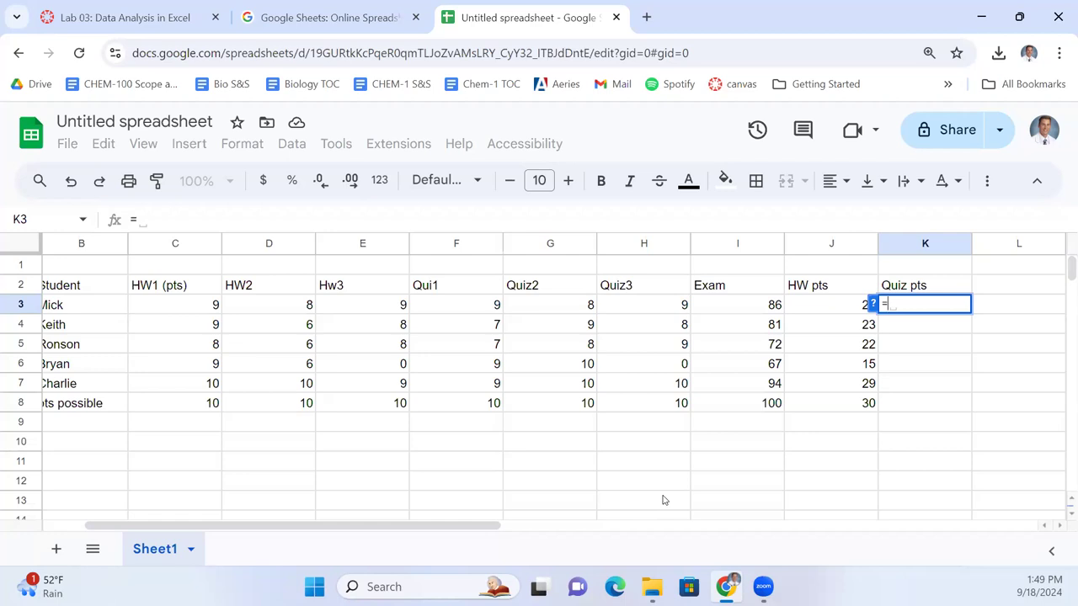
pyautogui.write('sum(')
pyautogui.moveTo(446, 311); pyautogui.dragTo(650, 308)
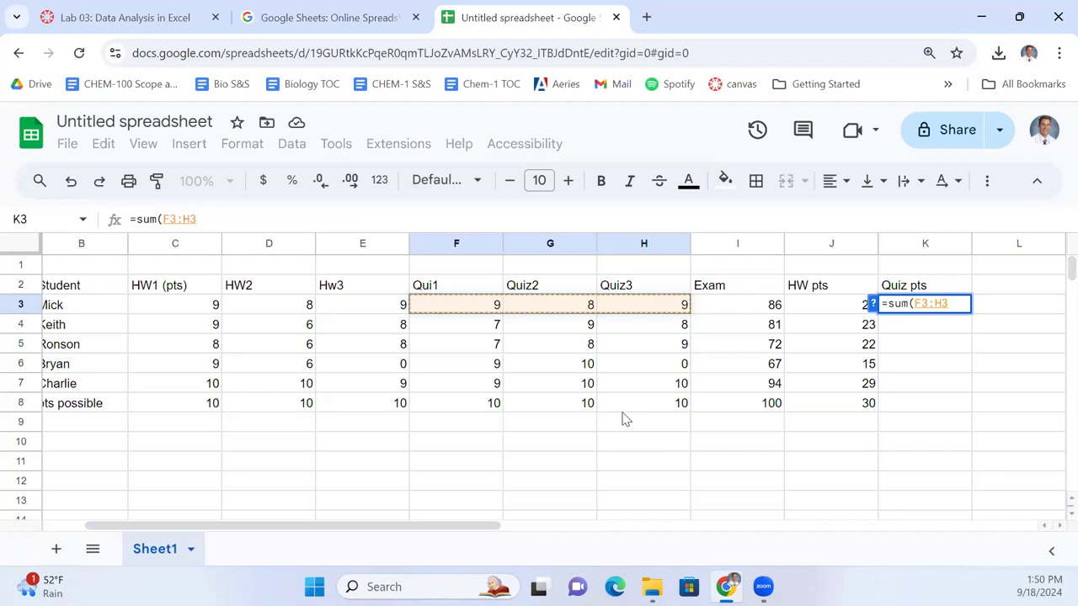
pyautogui.write(')')
pyautogui.press('Return')
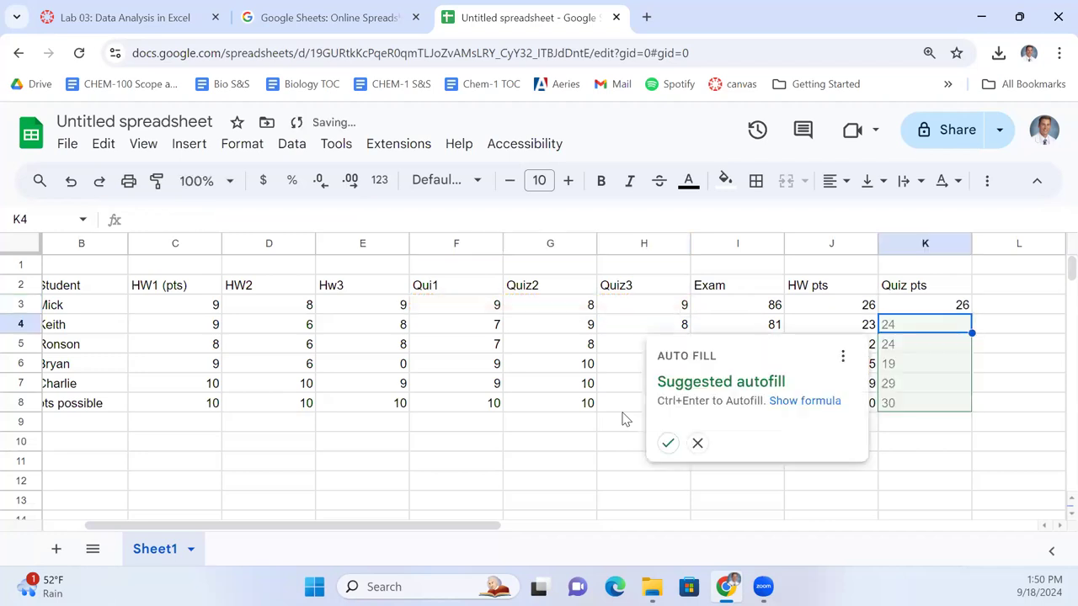
# Step: Copy the quiz sum formula in K3 down the Quiz pts column through K8, without using the suggested autofill
pyautogui.press('Up')
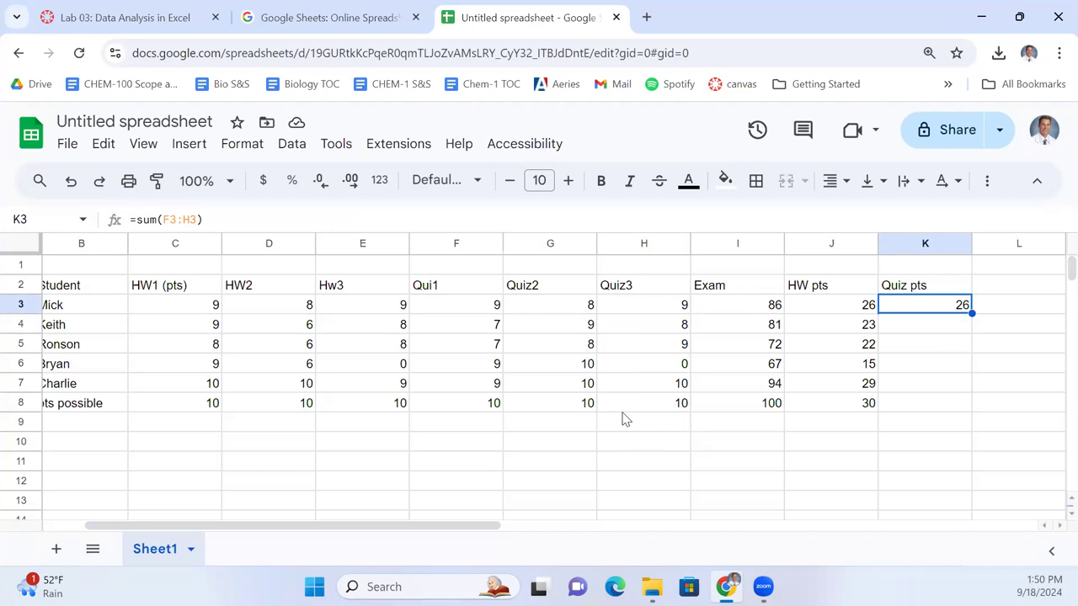
pyautogui.hotkey('ctrl', 'c')
pyautogui.hotkey('shift', 'Down')
pyautogui.hotkey('shift', 'Down')
pyautogui.hotkey('shift', 'Down')
pyautogui.hotkey('shift', 'Down')
pyautogui.hotkey('shift', 'Down')
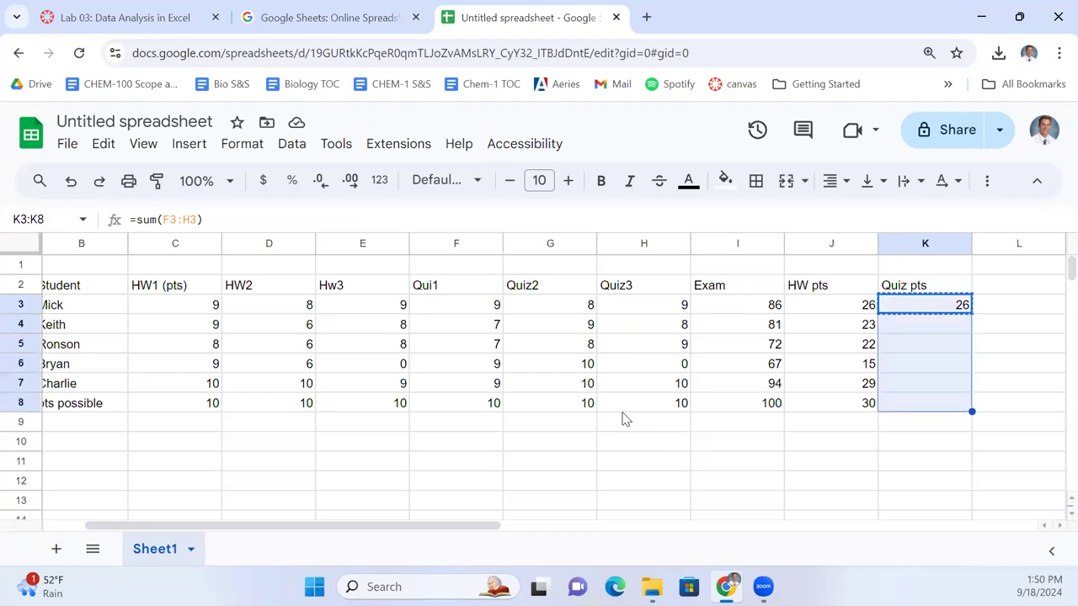
pyautogui.hotkey('ctrl', 'v')
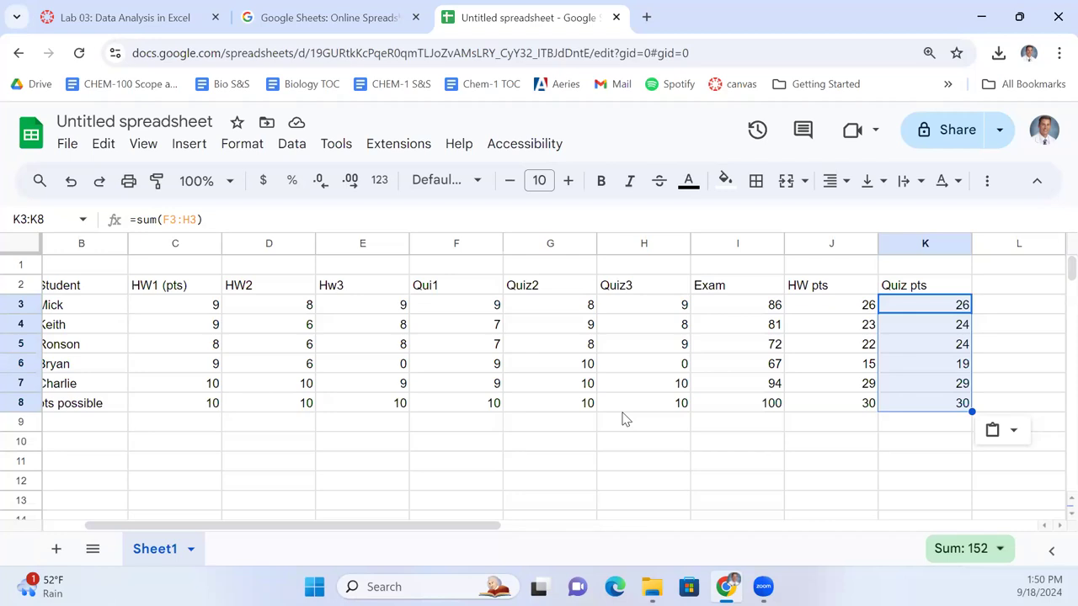
# Step: Add the column header "HW%" in L2, beside the Quiz pts header
pyautogui.press('Right')
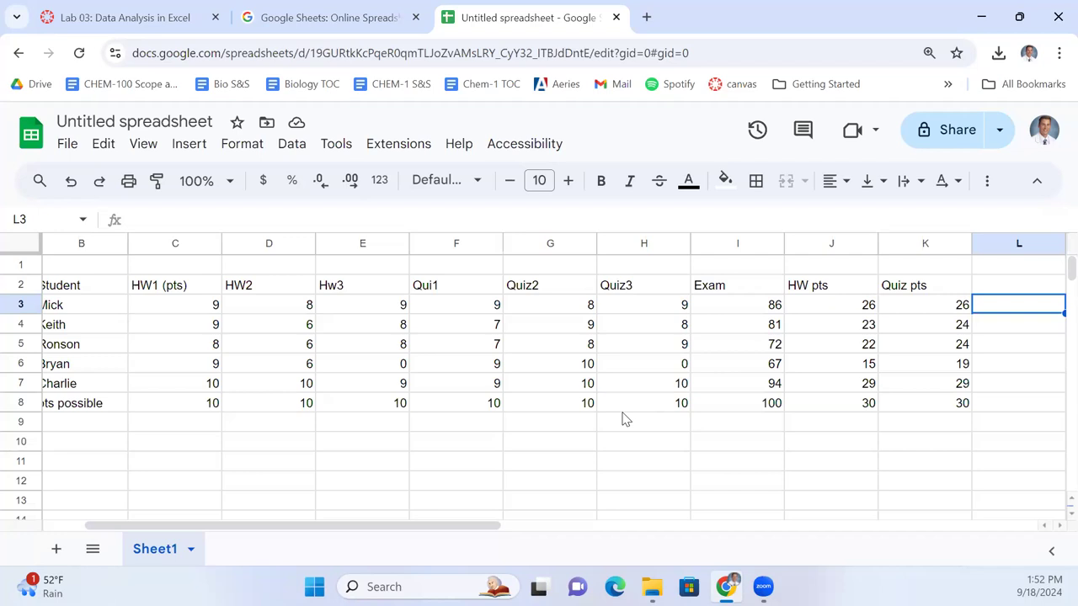
pyautogui.press('Up')
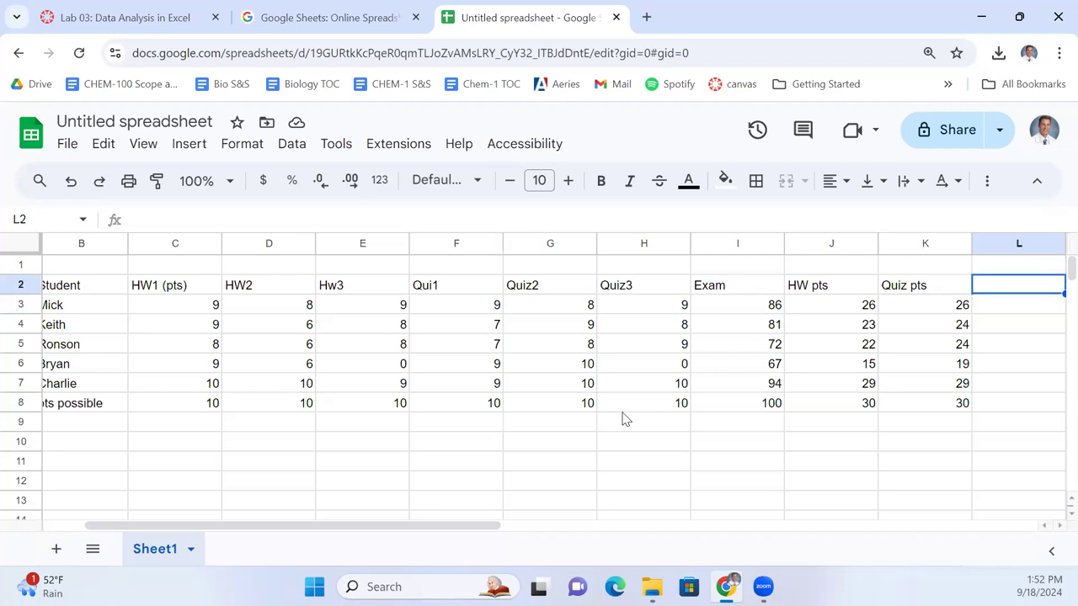
pyautogui.write('HW%')
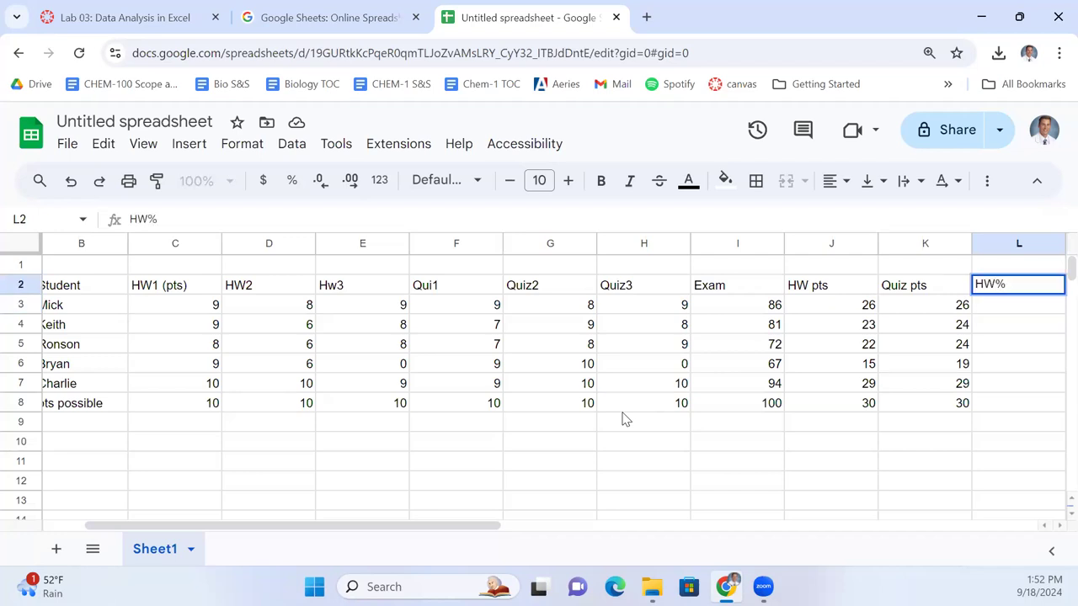
pyautogui.press('Return')
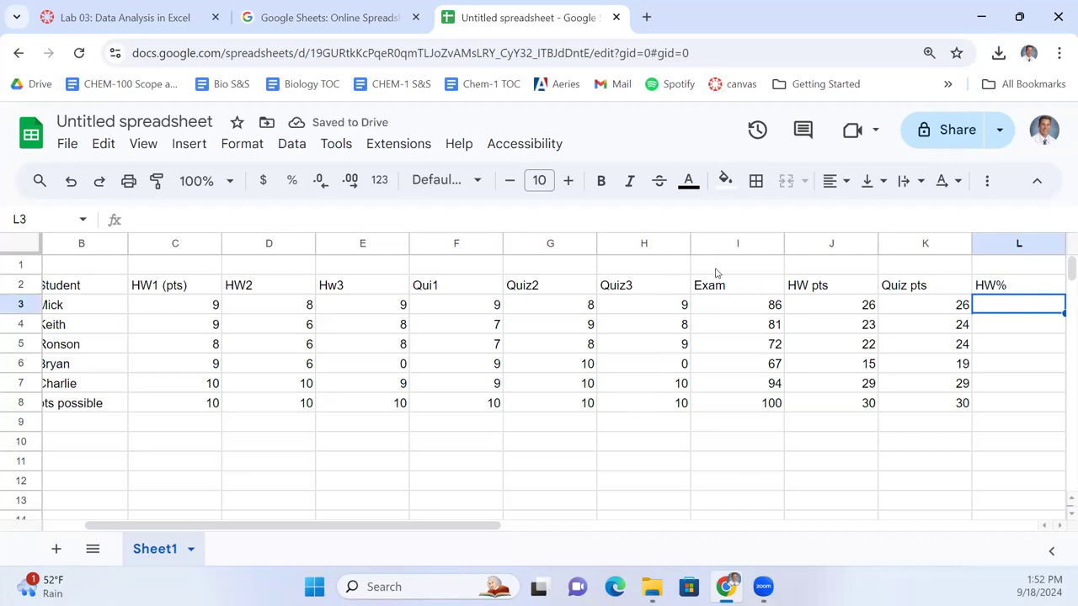
# Step: Calculate the first student's homework percentage in L3 with =J3/30*100 and decline the suggested autofill for the rows below
pyautogui.write('=')
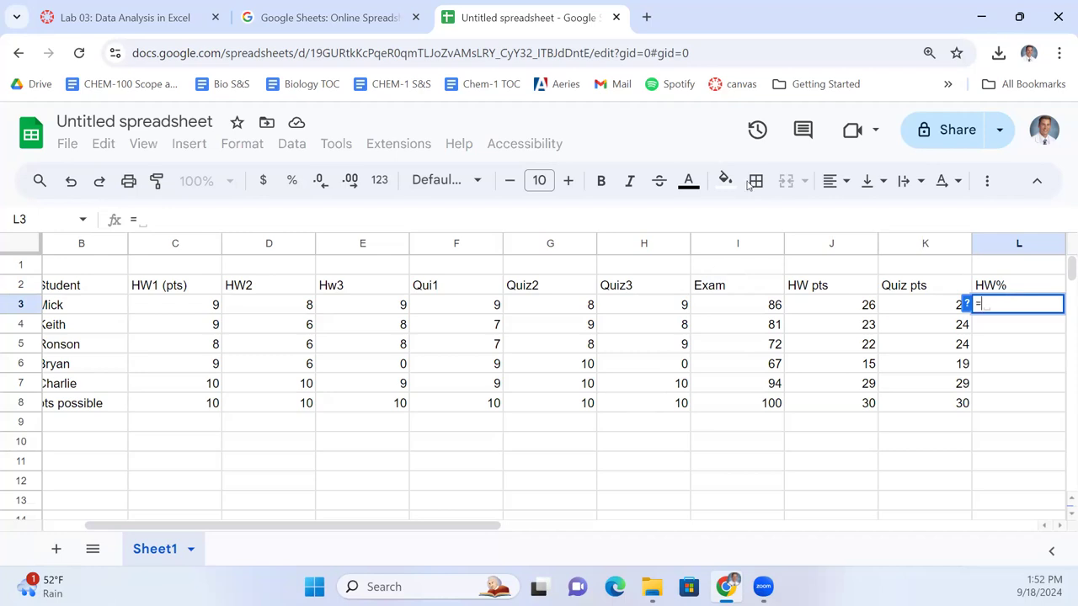
pyautogui.click(813, 309)
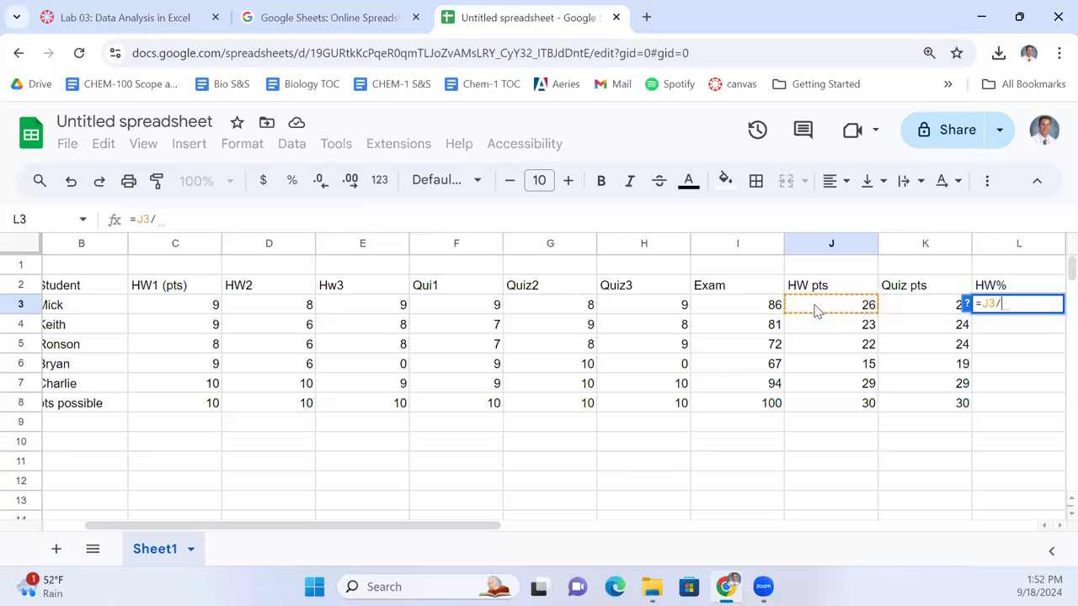
pyautogui.write('/30*100')
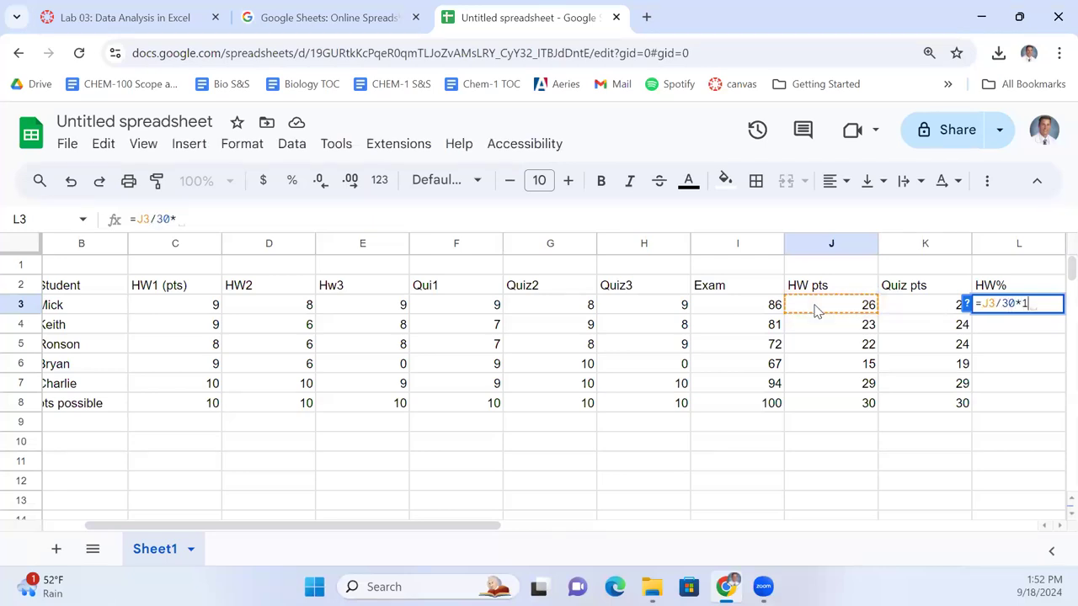
pyautogui.press('Return')
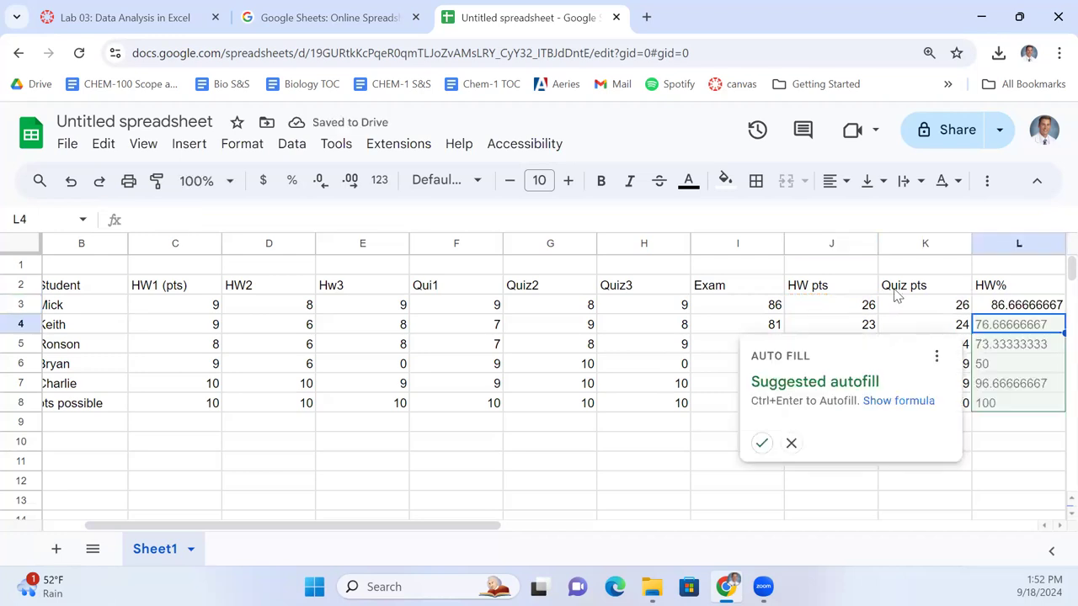
pyautogui.click(937, 356)
pyautogui.click(791, 443)
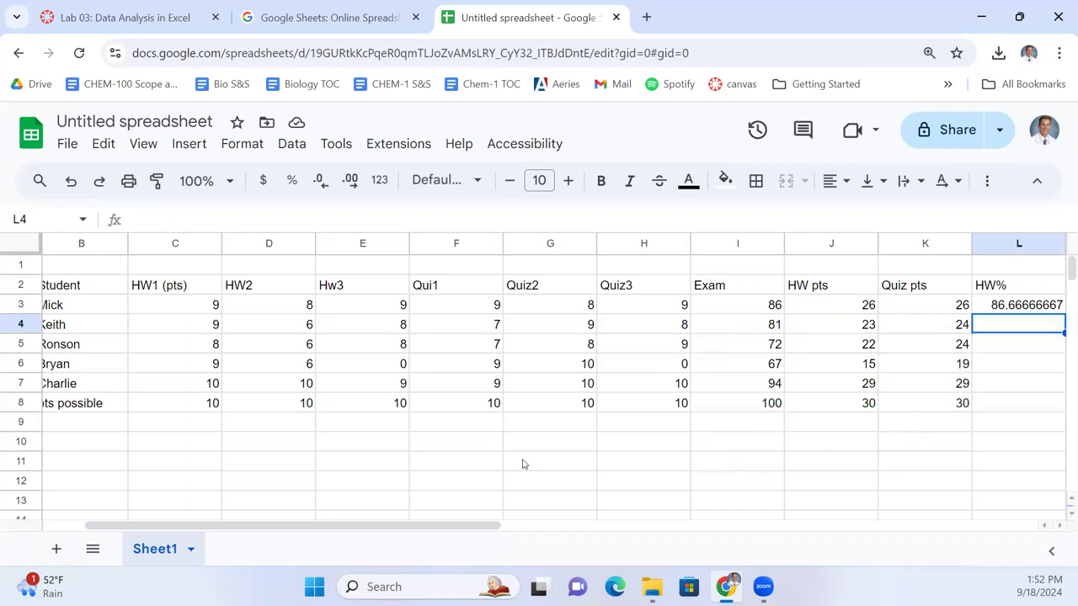
pyautogui.moveTo(480, 532); pyautogui.dragTo(580, 539)
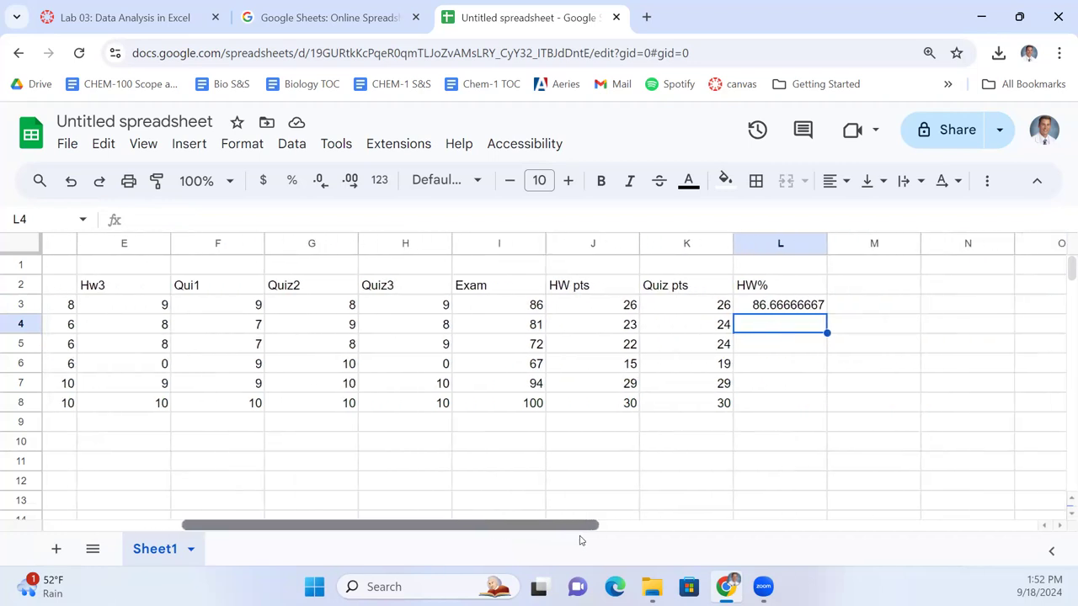
# Step: Change the first student's homework percentage formula in L3 to =J3/J8*100, dividing by the points-possible total instead of a typed number
pyautogui.click(145, 411)
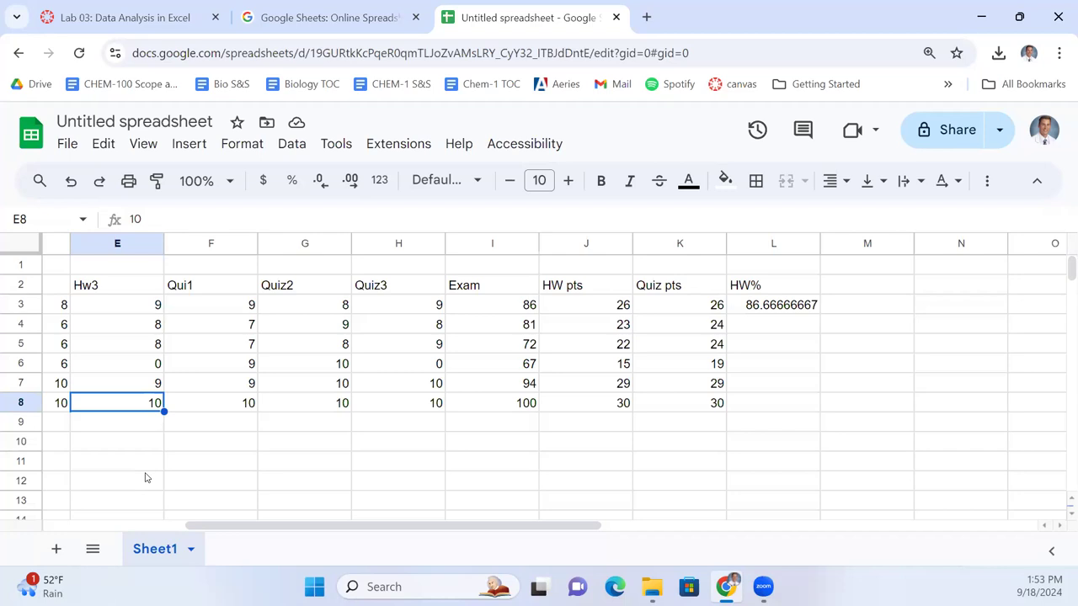
pyautogui.press('Right')
pyautogui.press('Right')
pyautogui.press('Right')
pyautogui.press('Right')
pyautogui.press('Right')
pyautogui.press('Right')
pyautogui.press('Right')
pyautogui.press('Up')
pyautogui.press('Up')
pyautogui.press('Up')
pyautogui.press('Up')
pyautogui.press('Up')
pyautogui.press('Up')
pyautogui.press('Down')
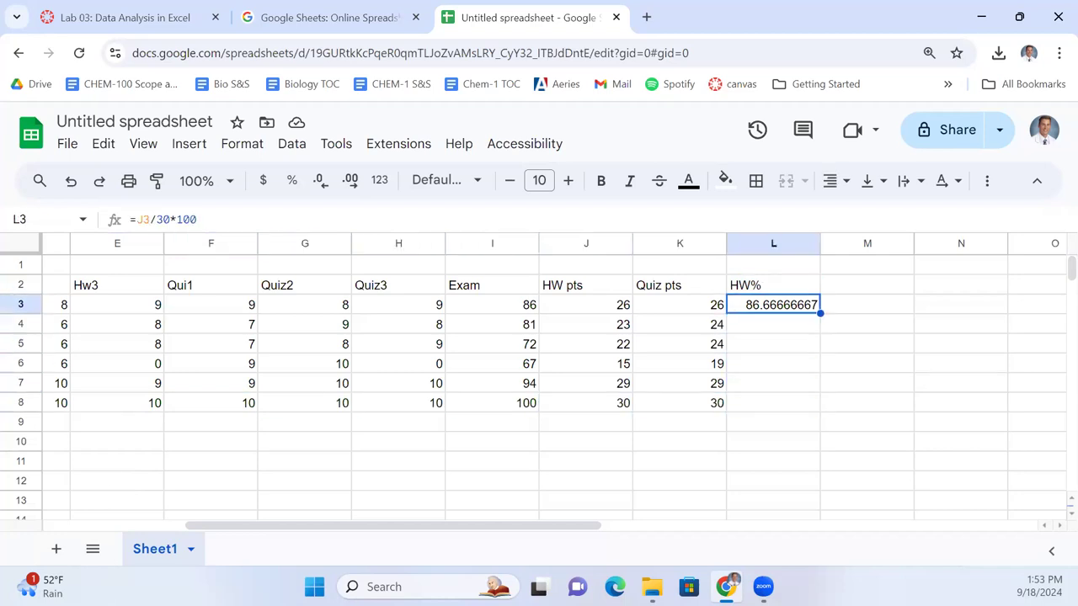
pyautogui.click(173, 218)
pyautogui.press('BackSpace')
pyautogui.press('BackSpace')
pyautogui.press('BackSpace')
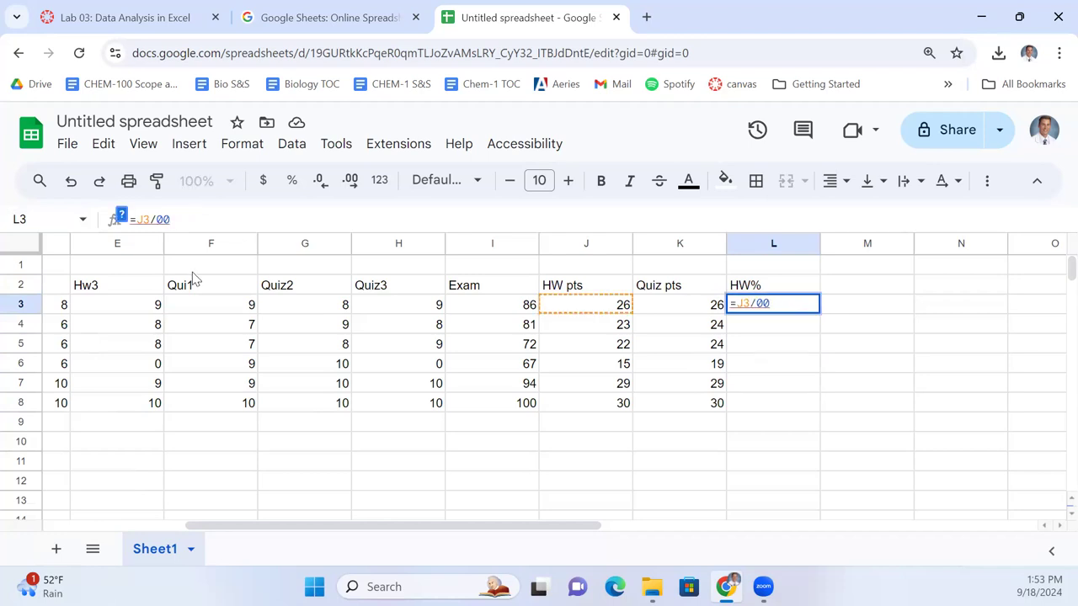
pyautogui.press('Delete')
pyautogui.press('Delete')
pyautogui.press('BackSpace')
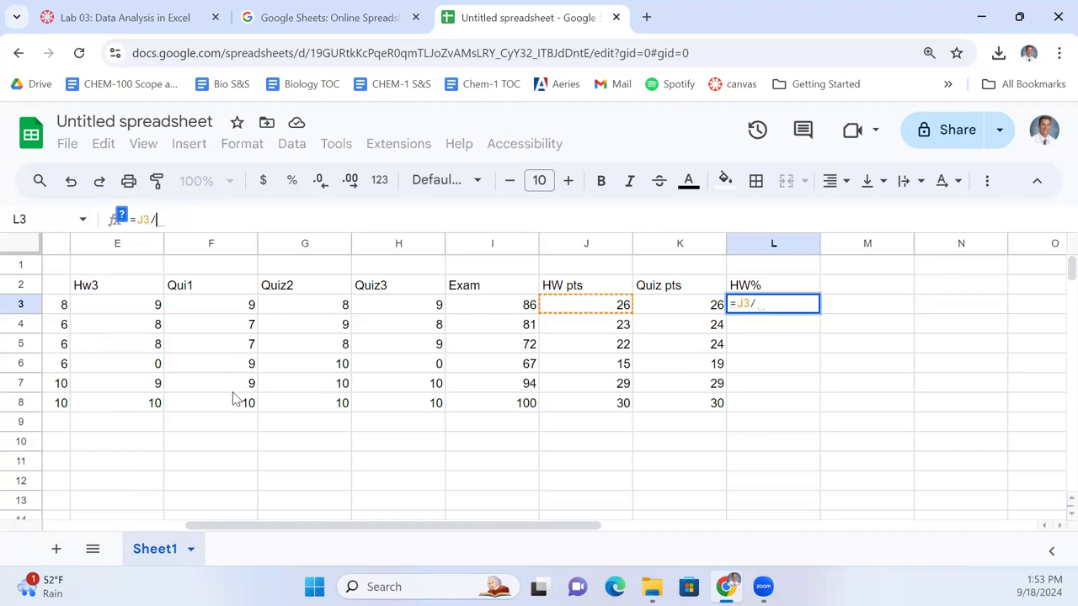
pyautogui.click(585, 406)
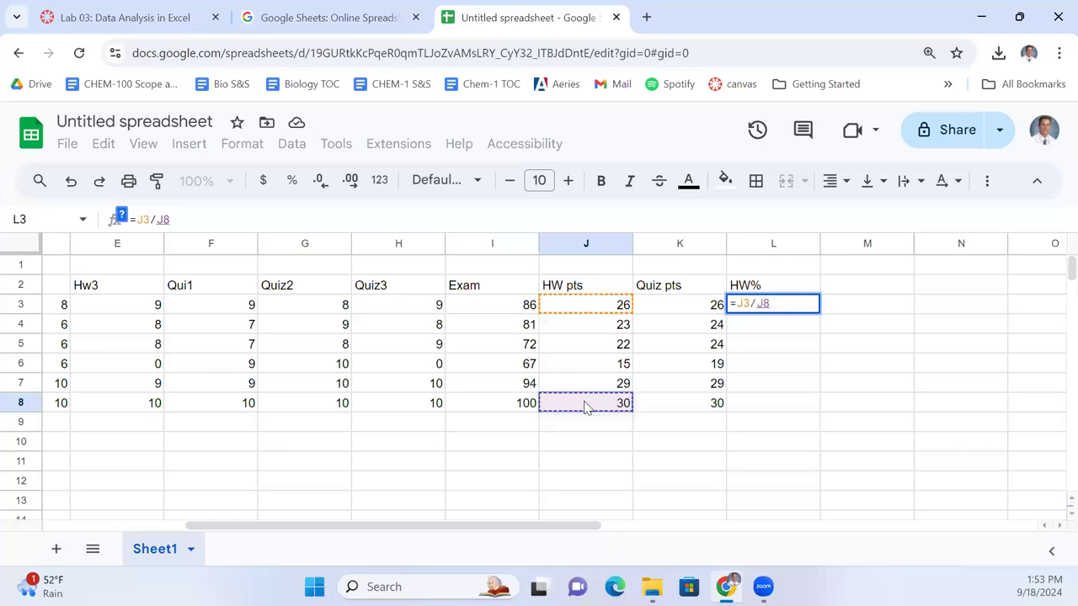
pyautogui.write('*100')
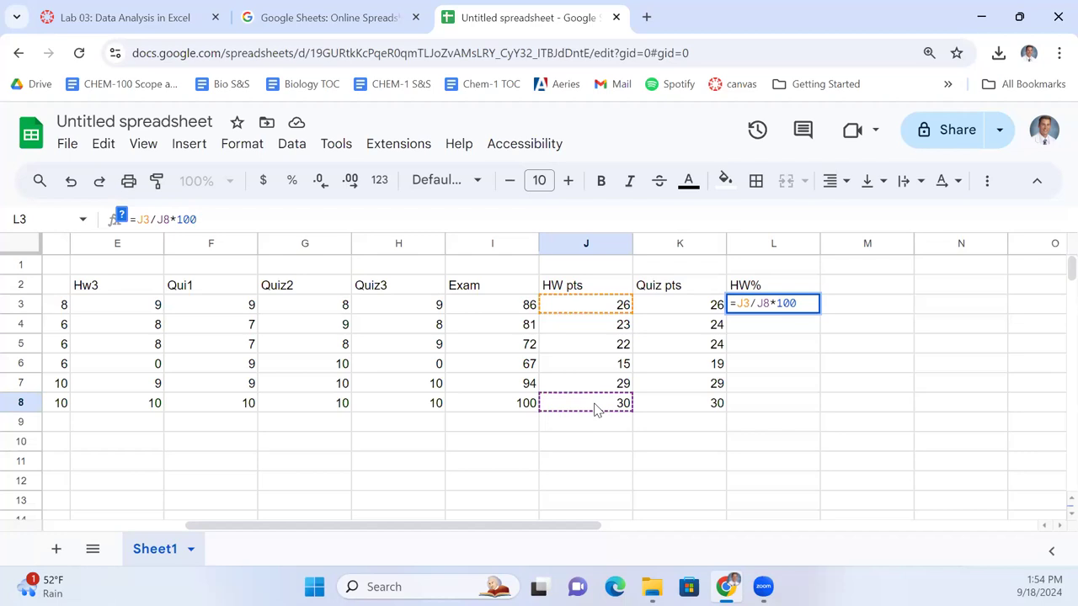
pyautogui.press('Return')
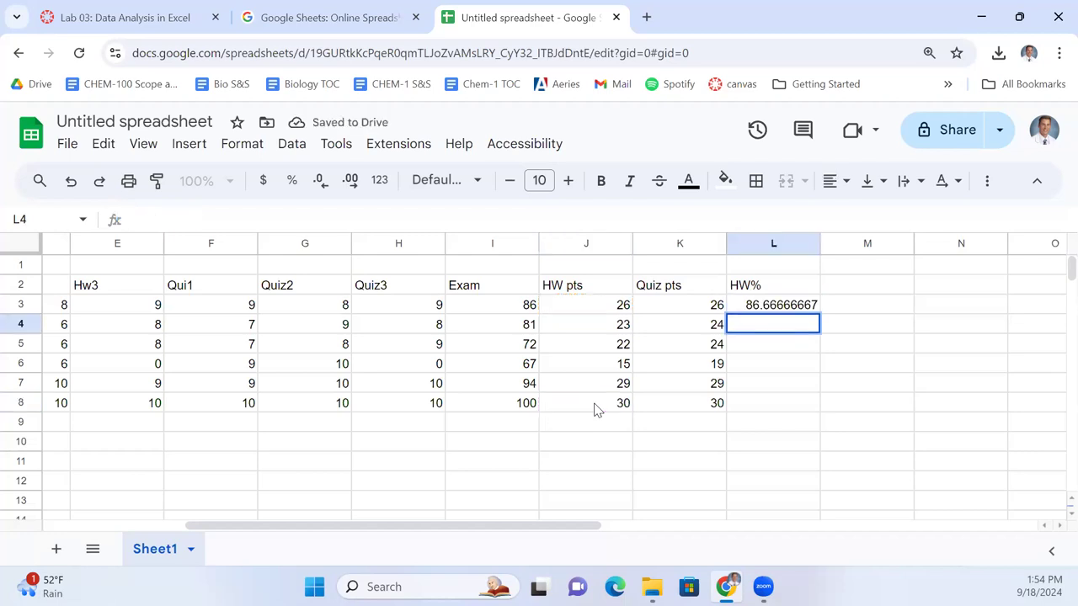
# Step: Check the total formula in J8, and test the linked cells by setting E8 to 9 and restoring it to 10
pyautogui.doubleClick(595, 410)
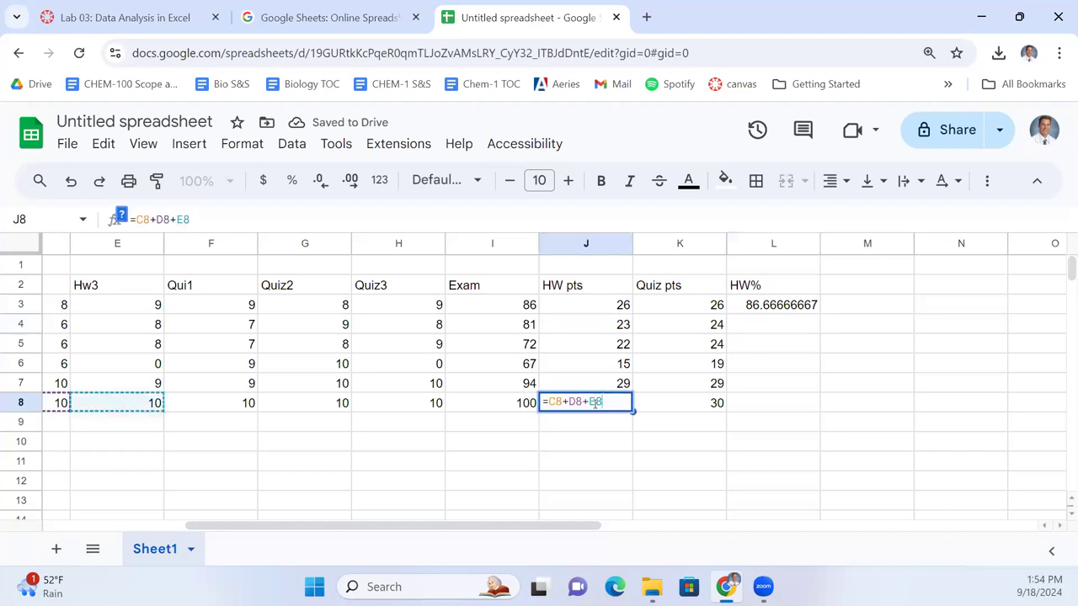
pyautogui.press('Return')
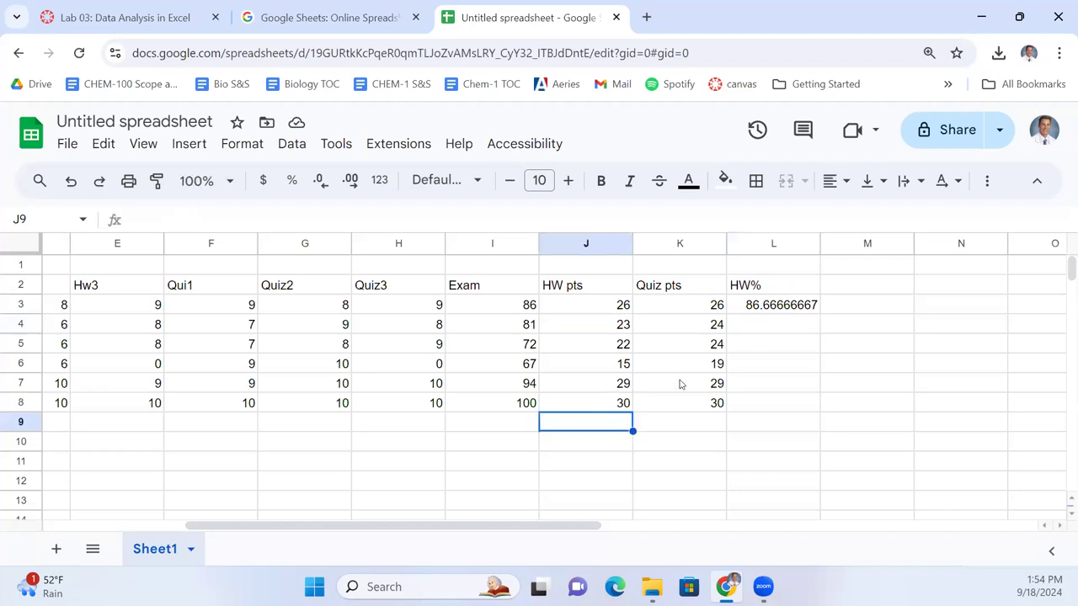
pyautogui.click(141, 404)
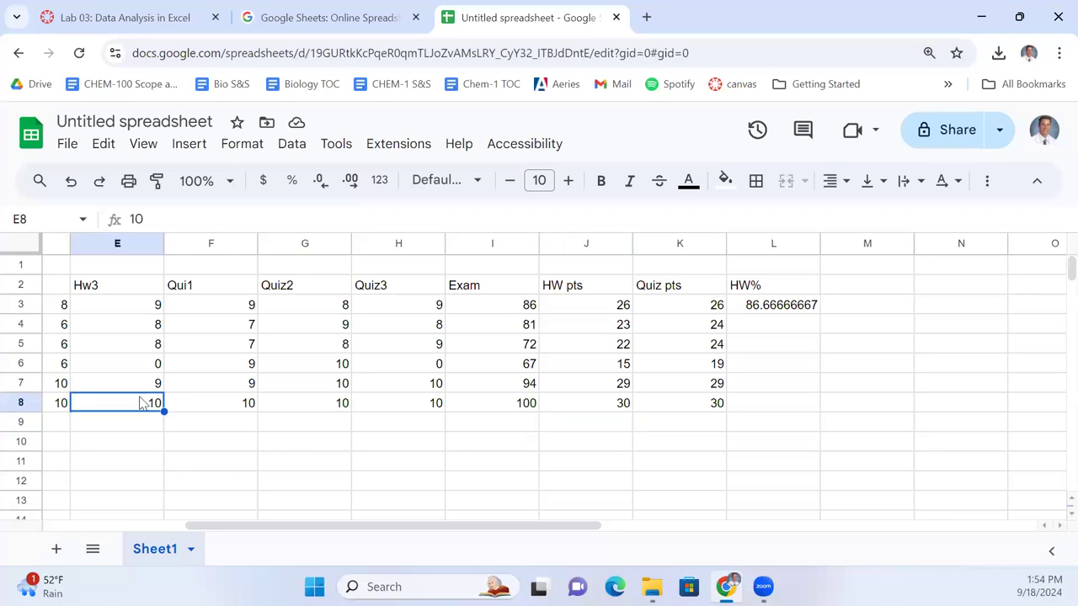
pyautogui.write('9')
pyautogui.press('Return')
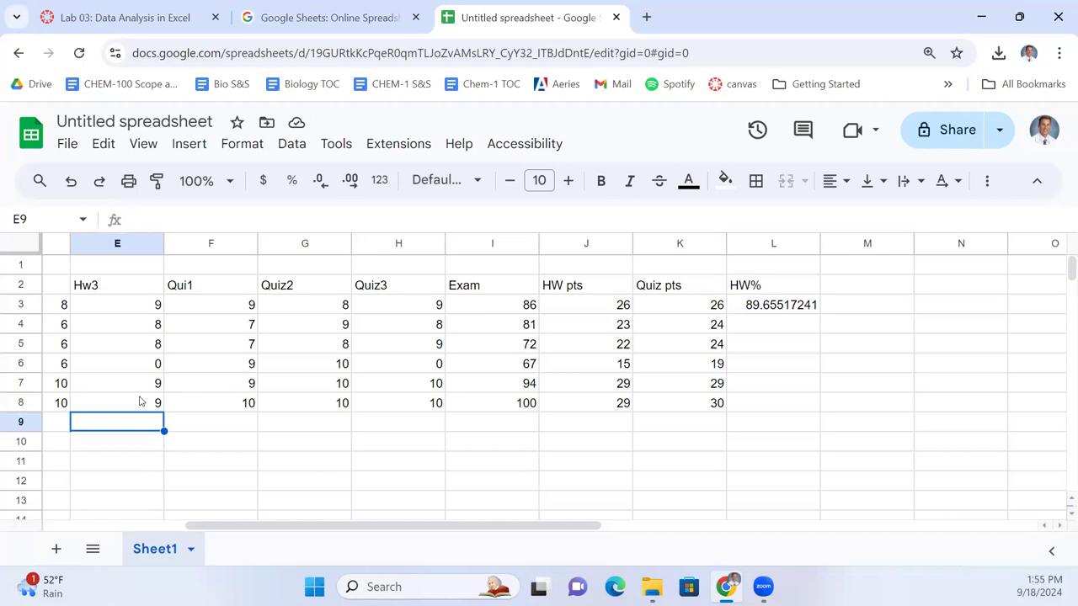
pyautogui.click(140, 402)
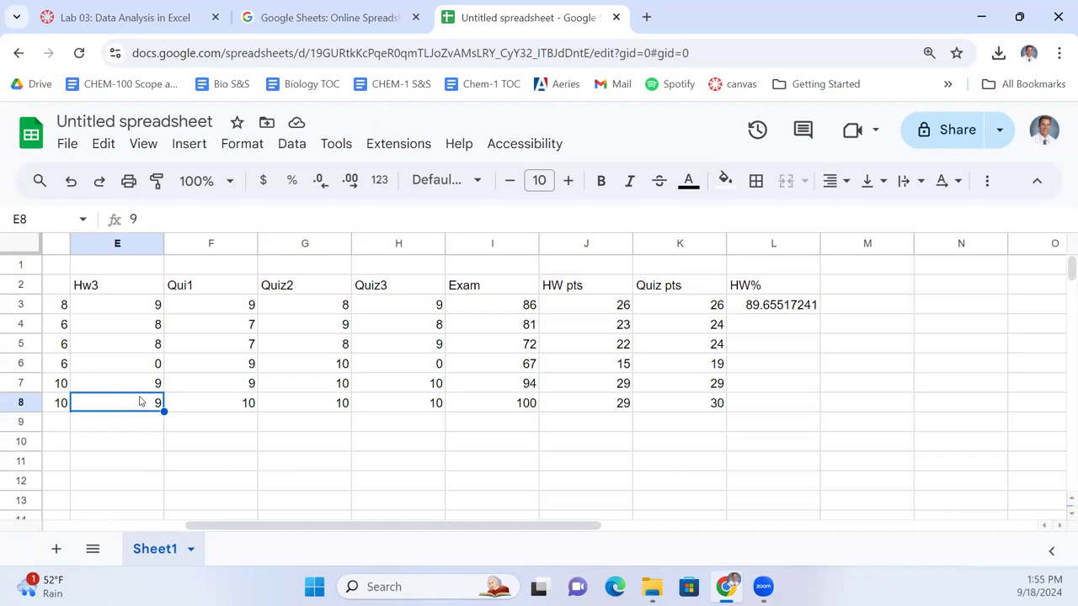
pyautogui.write('10')
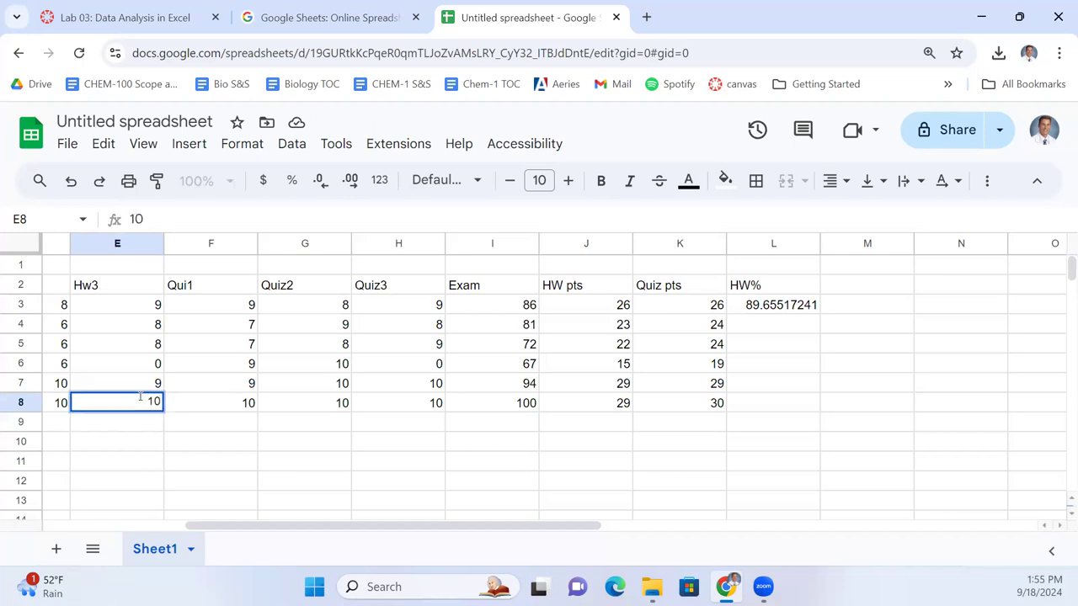
pyautogui.press('Return')
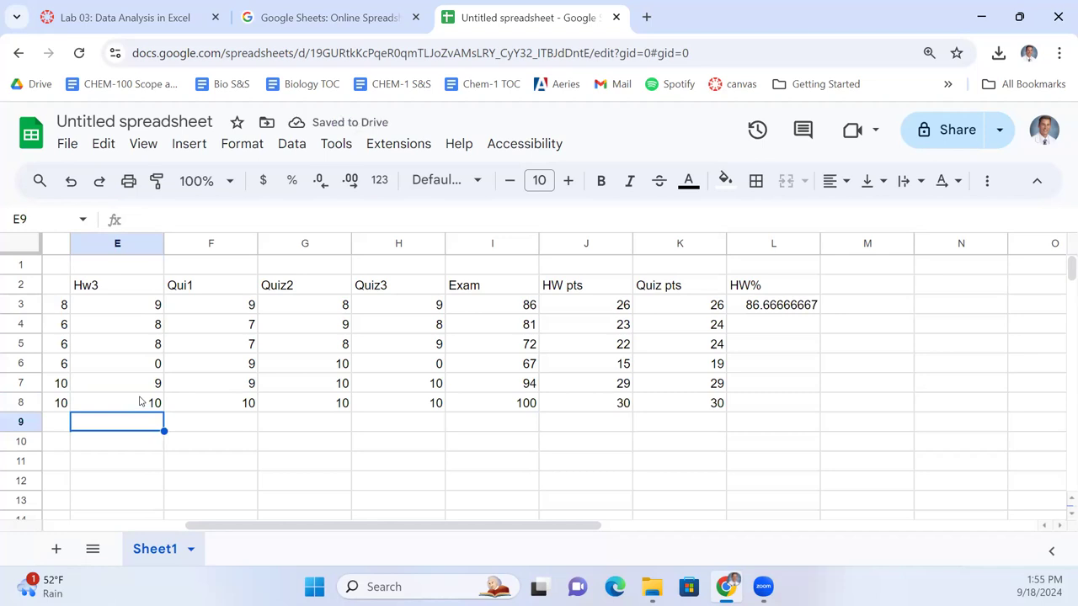
pyautogui.click(762, 312)
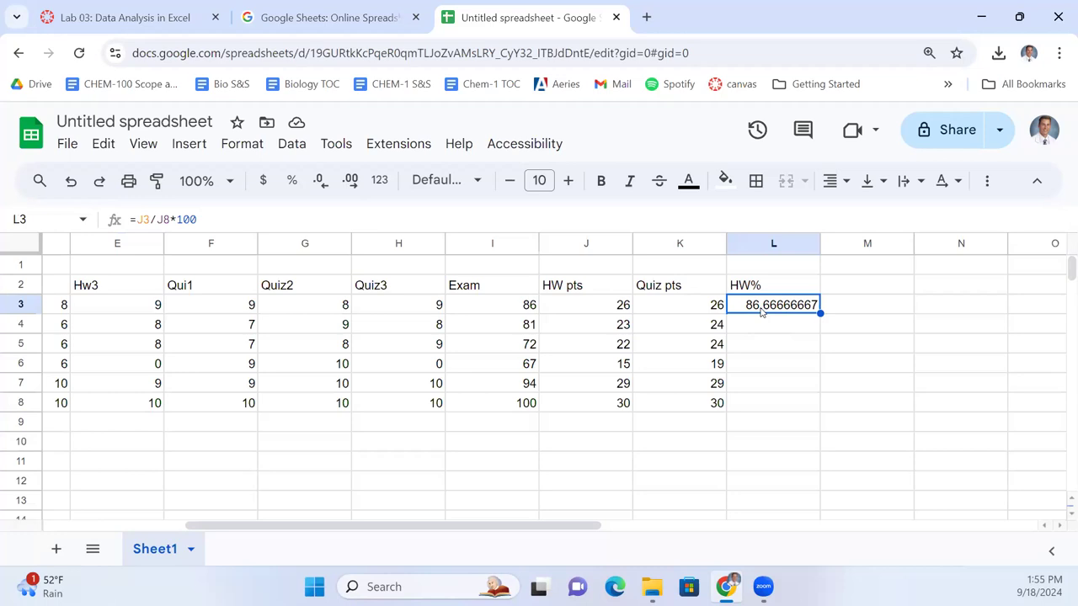
pyautogui.rightClick(760, 311)
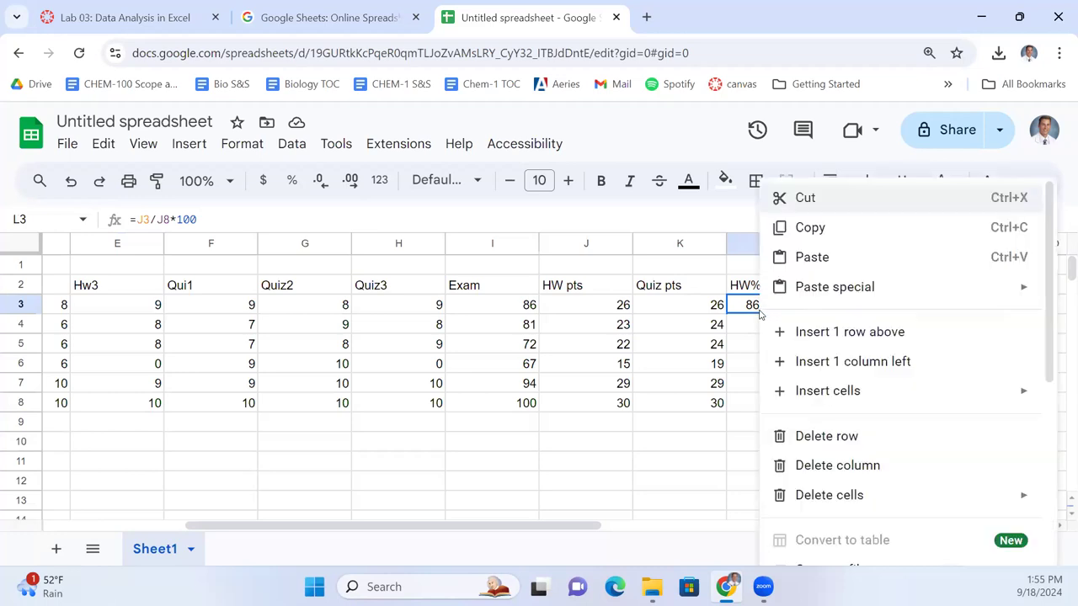
pyautogui.scroll(-4, 804, 387)
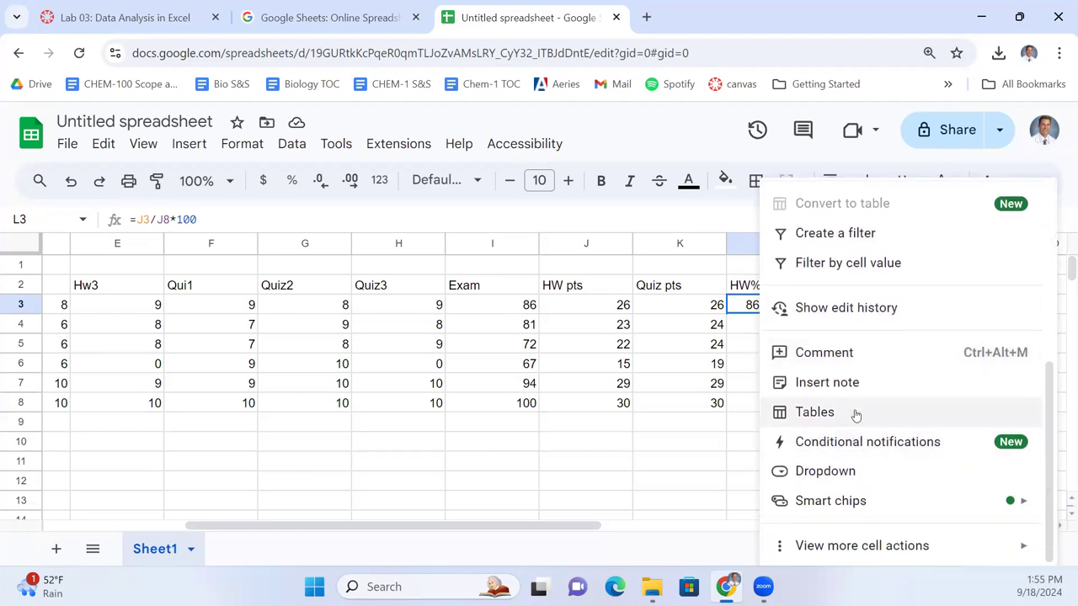
pyautogui.scroll(3, 854, 414)
pyautogui.scroll(3, 860, 416)
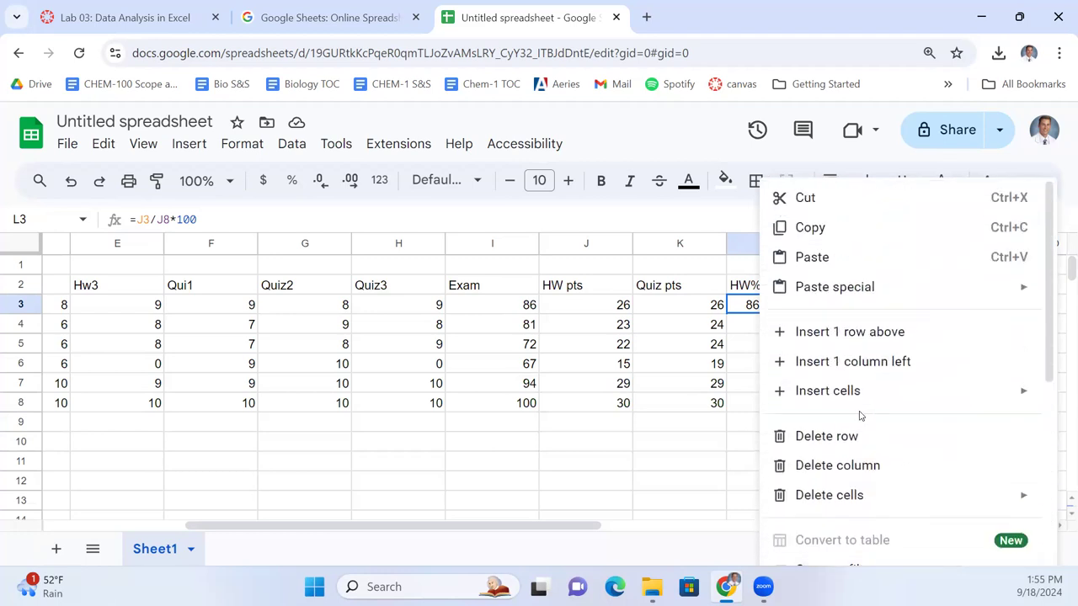
pyautogui.moveTo(857, 402)
pyautogui.click(625, 459)
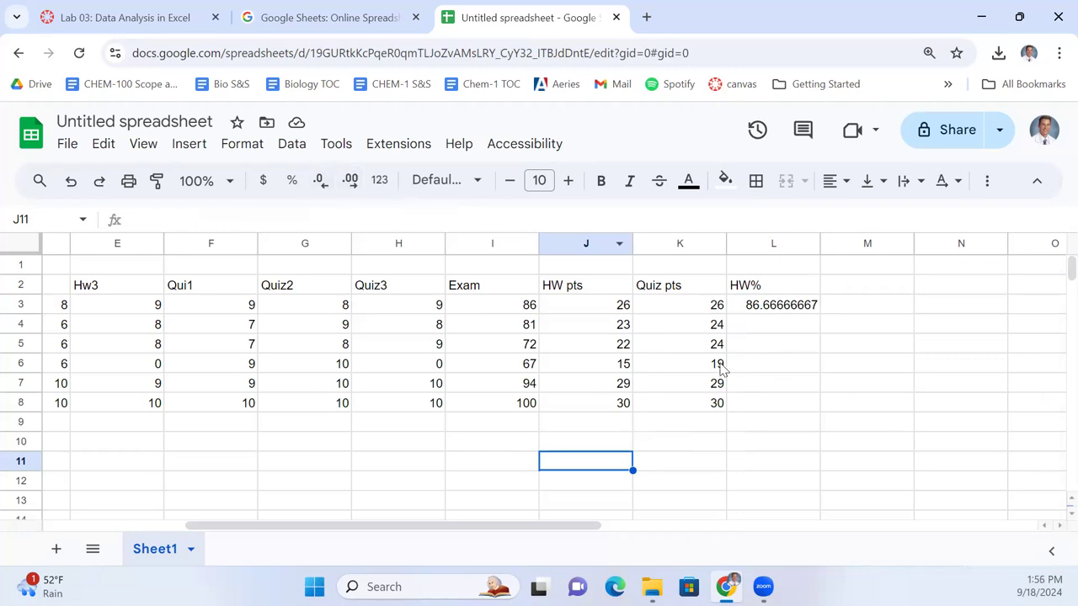
# Step: Reduce the homework percentage in L3 to two decimal places
pyautogui.click(748, 310)
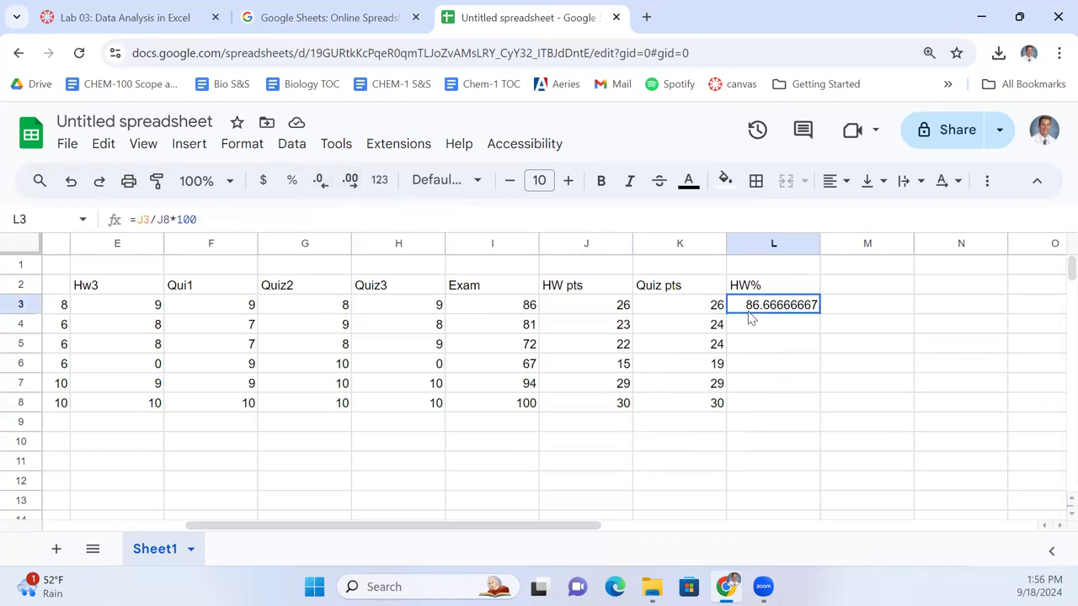
pyautogui.click(319, 192)
pyautogui.click(319, 192)
pyautogui.click(319, 193)
pyautogui.click(320, 193)
pyautogui.click(319, 193)
pyautogui.click(319, 193)
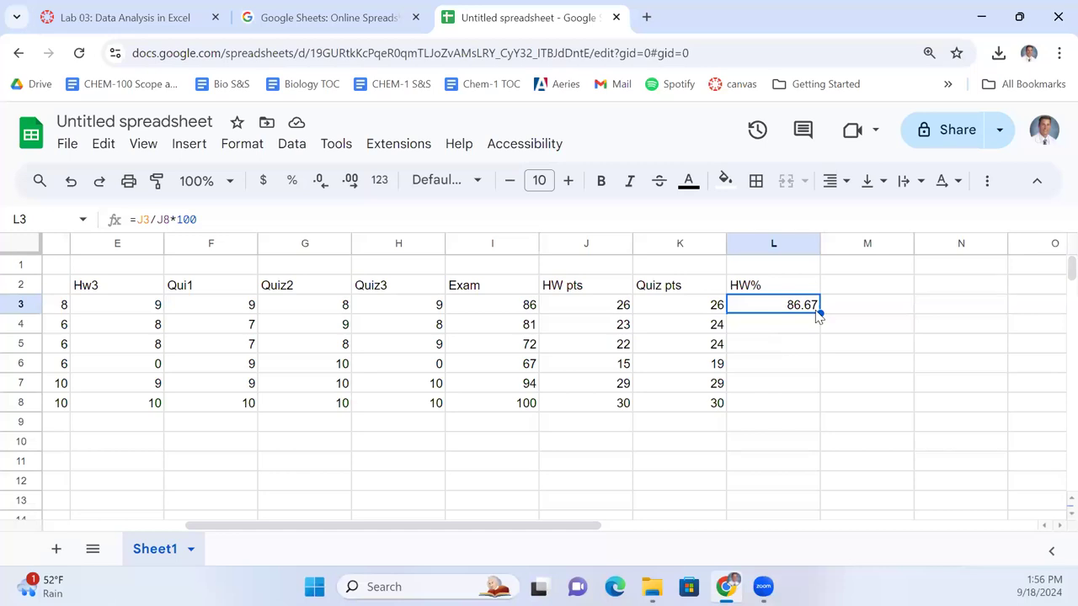
# Step: Try to copy the homework percentage formula in L3 down the HW% column through L8
pyautogui.hotkey('ctrl', 'c')
pyautogui.hotkey('shift', 'Down')
pyautogui.hotkey('shift', 'Down')
pyautogui.hotkey('shift', 'Down')
pyautogui.hotkey('shift', 'Down')
pyautogui.hotkey('shift', 'Down')
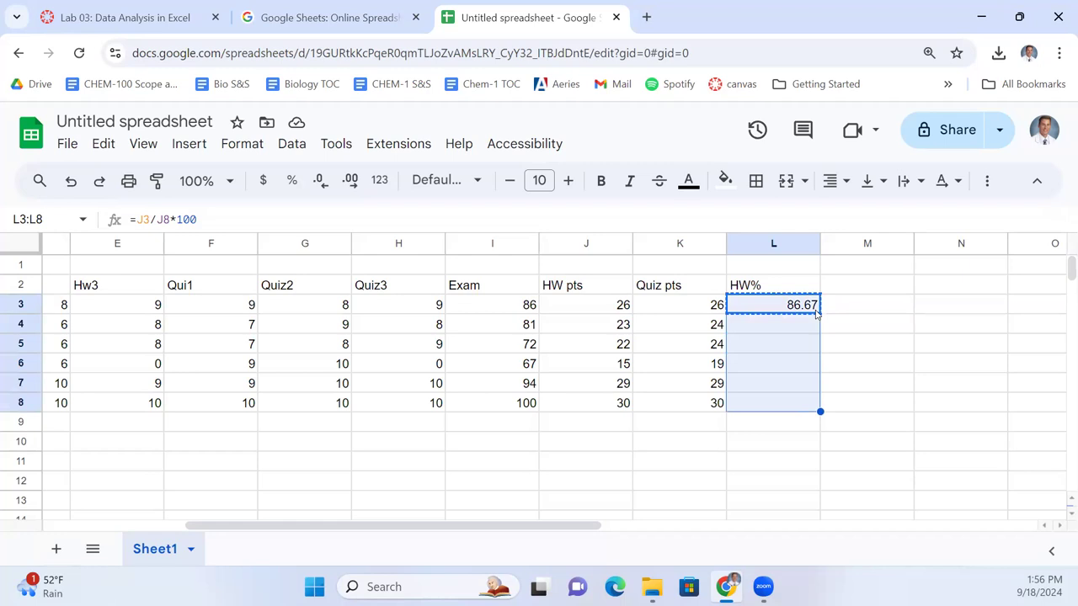
pyautogui.hotkey('ctrl', 'v')
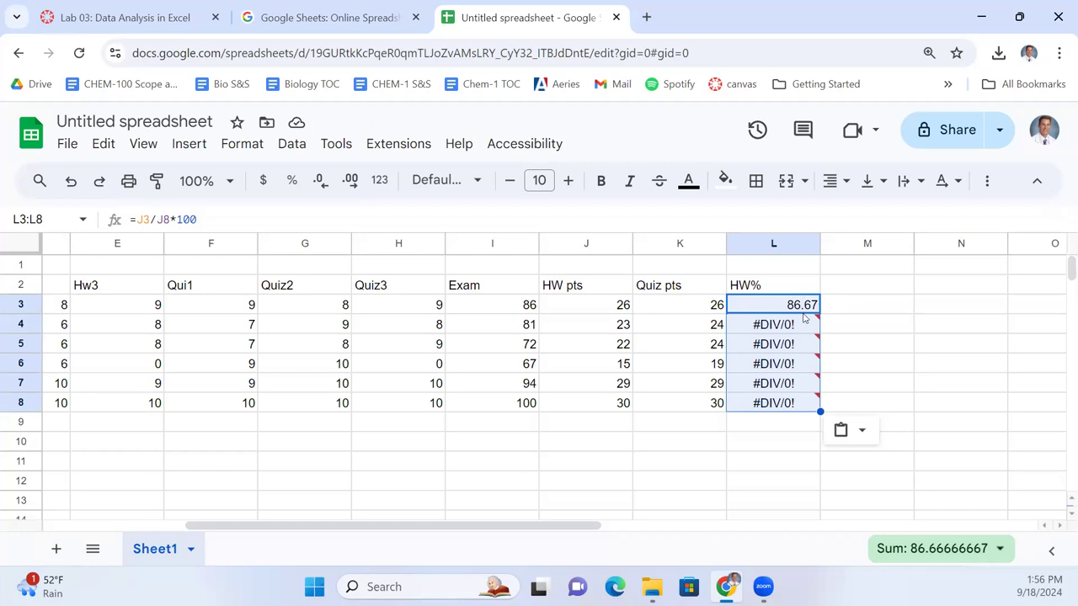
# Step: Inspect the copied formula in L4 to see which cells it references
pyautogui.click(863, 304)
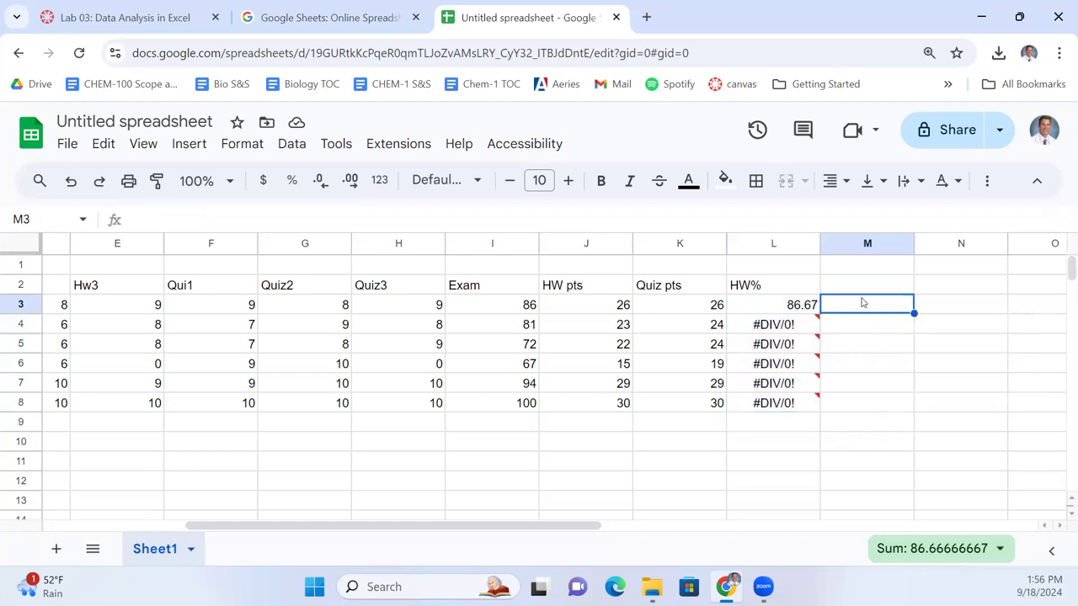
pyautogui.click(775, 325)
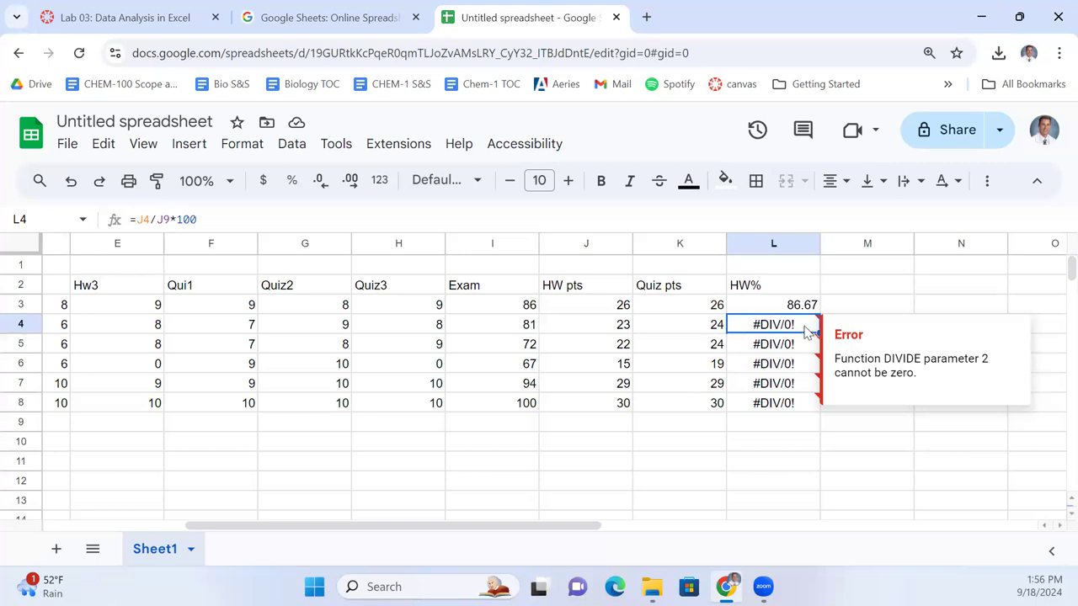
pyautogui.doubleClick(804, 327)
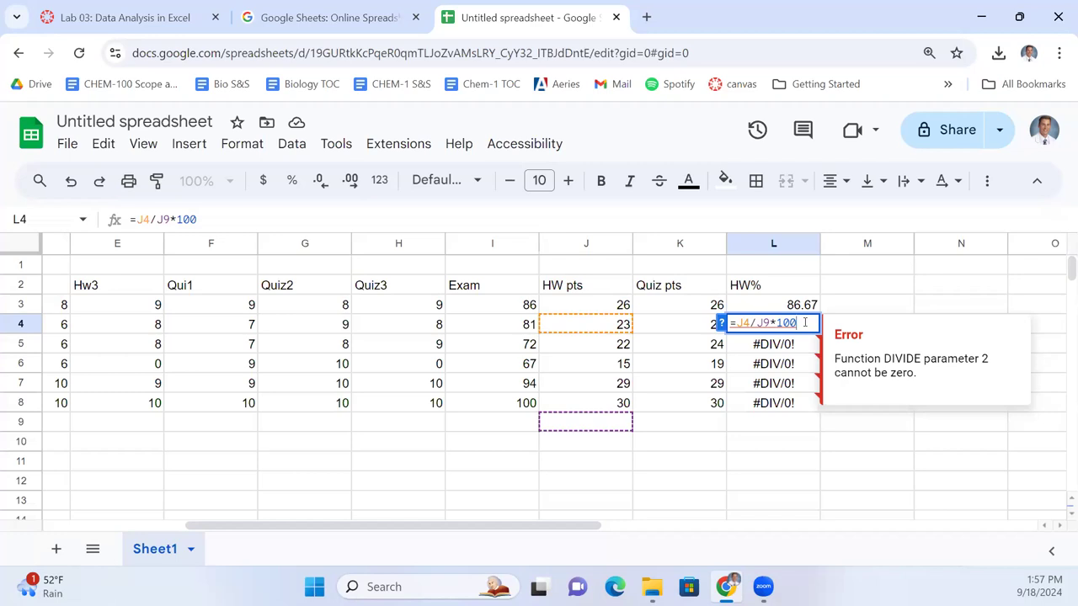
pyautogui.press('Return')
# Step: Clear the copied HW% formulas from L4 through L8
pyautogui.click(804, 325)
pyautogui.hotkey('shift', 'Down')
pyautogui.hotkey('shift', 'Down')
pyautogui.hotkey('shift', 'Down')
pyautogui.hotkey('shift', 'Down')
pyautogui.press('Delete')
# Step: Make the J8 reference in the L3 formula absolute so it reads =J3/$J$8*100
pyautogui.press('Up')
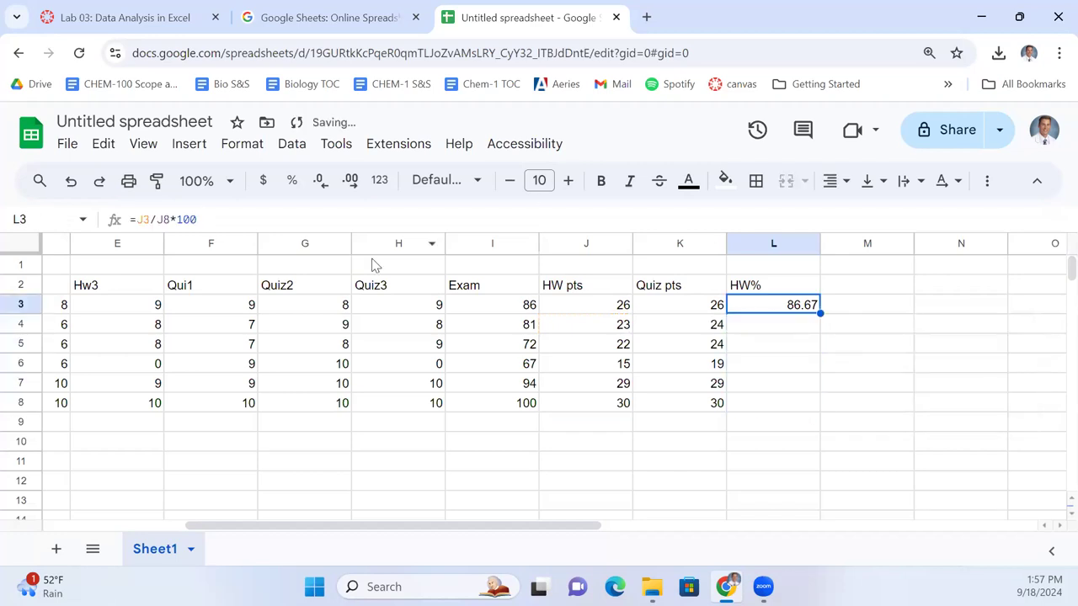
pyautogui.click(159, 219)
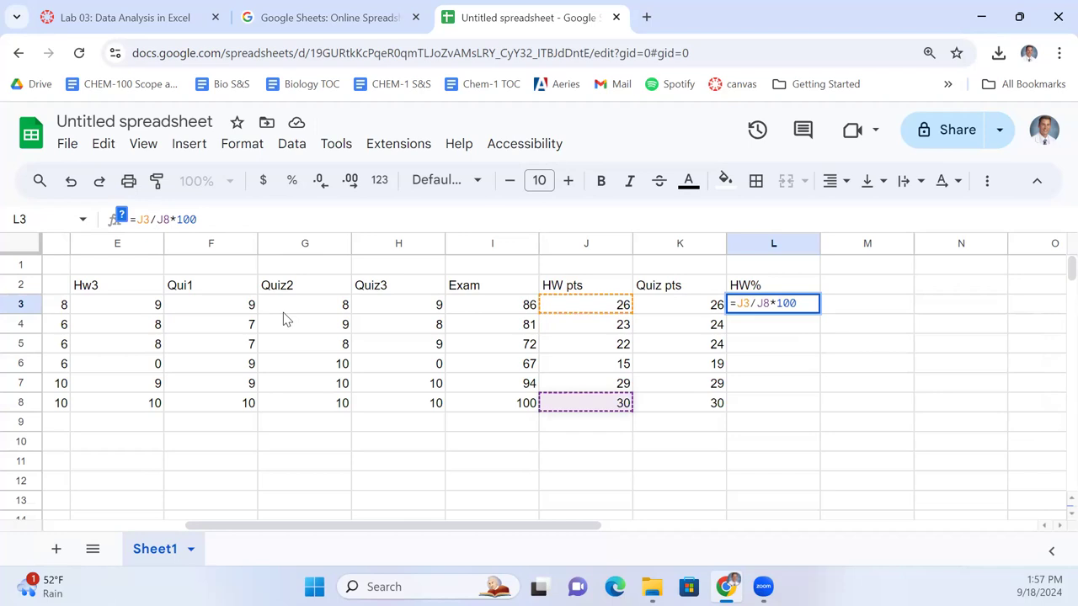
pyautogui.press('F4')
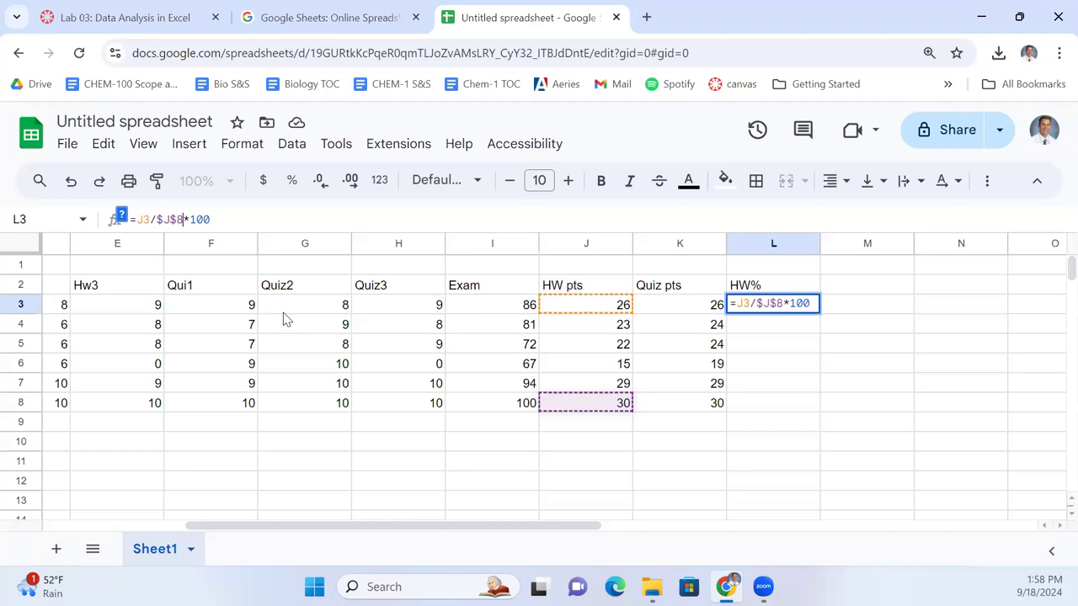
pyautogui.press('Return')
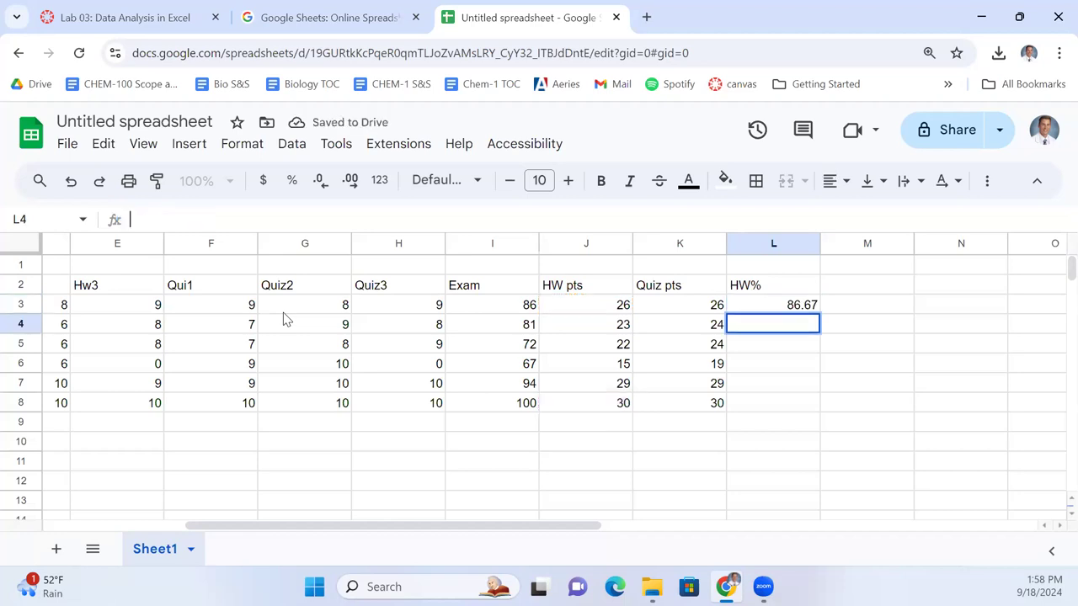
pyautogui.press('Down')
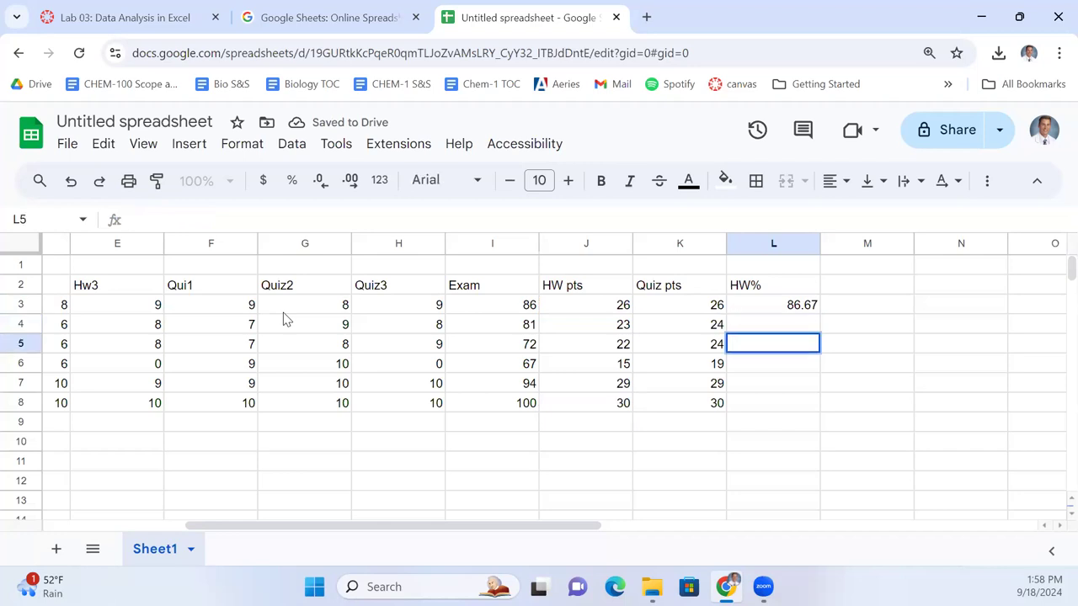
pyautogui.click(798, 371)
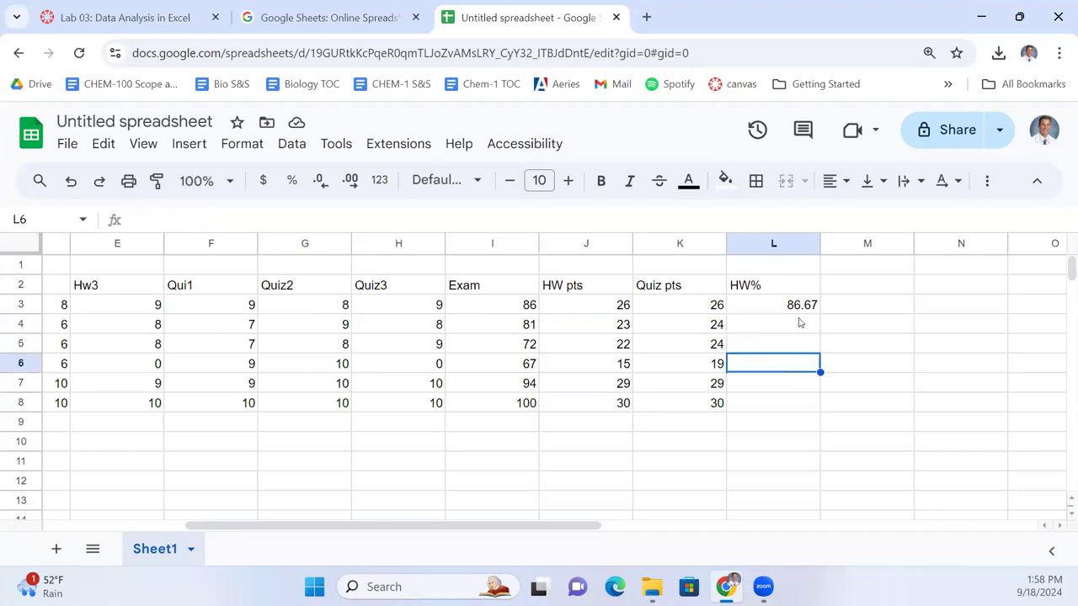
# Step: Copy the HW% formula with the absolute reference from L3 down through L8
pyautogui.click(798, 308)
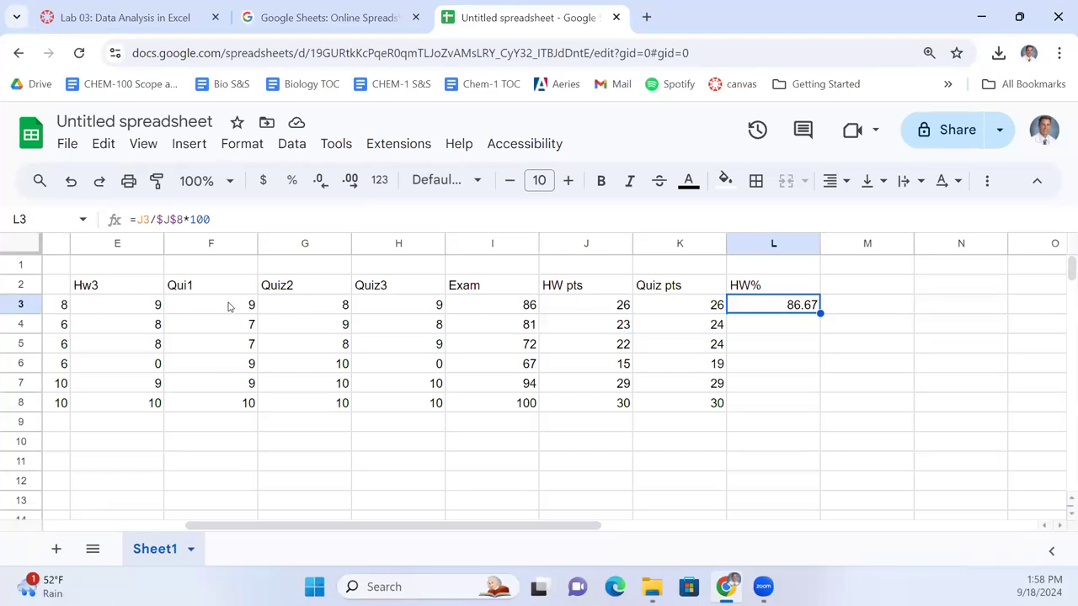
pyautogui.hotkey('ctrl', 'c')
pyautogui.hotkey('shift', 'Down')
pyautogui.hotkey('shift', 'Down')
pyautogui.hotkey('shift', 'Down')
pyautogui.hotkey('shift', 'Down')
pyautogui.hotkey('shift', 'Down')
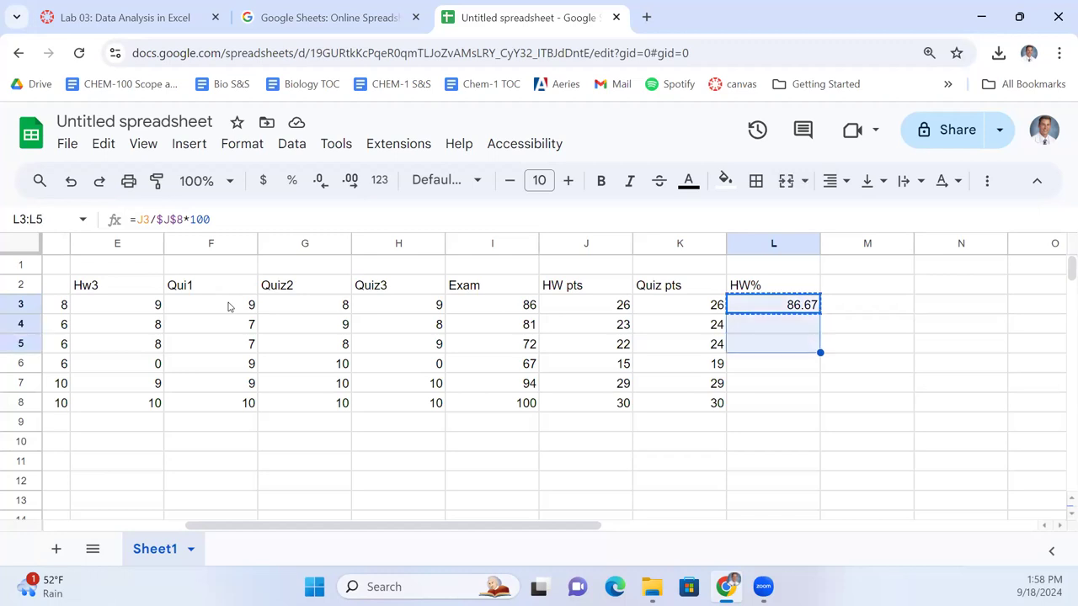
pyautogui.hotkey('ctrl', 'v')
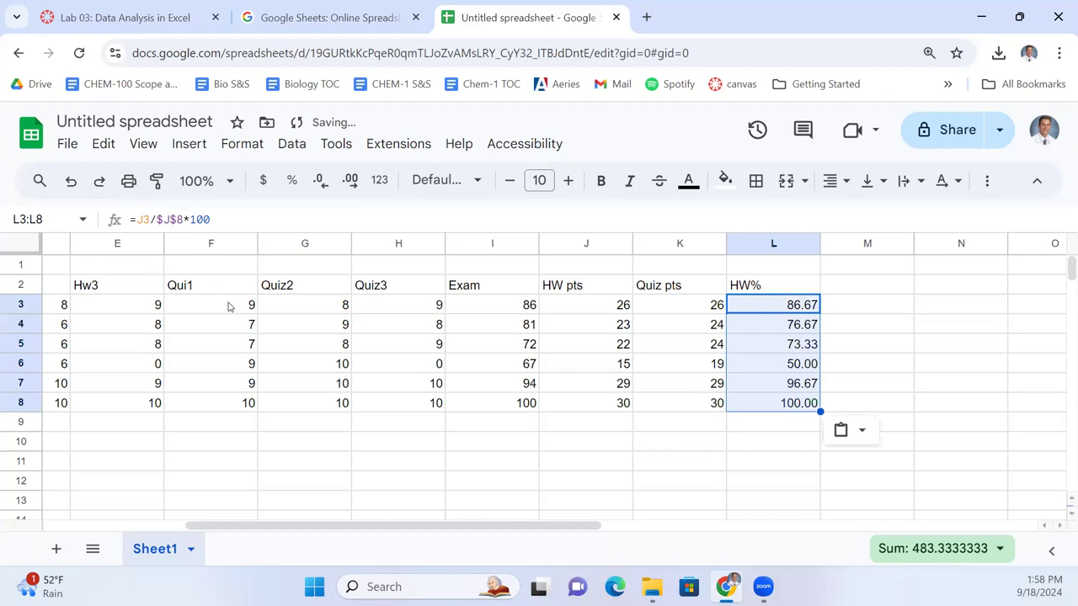
# Step: Inspect the copied HW% formula in L7 to see which cells it references
pyautogui.click(794, 383)
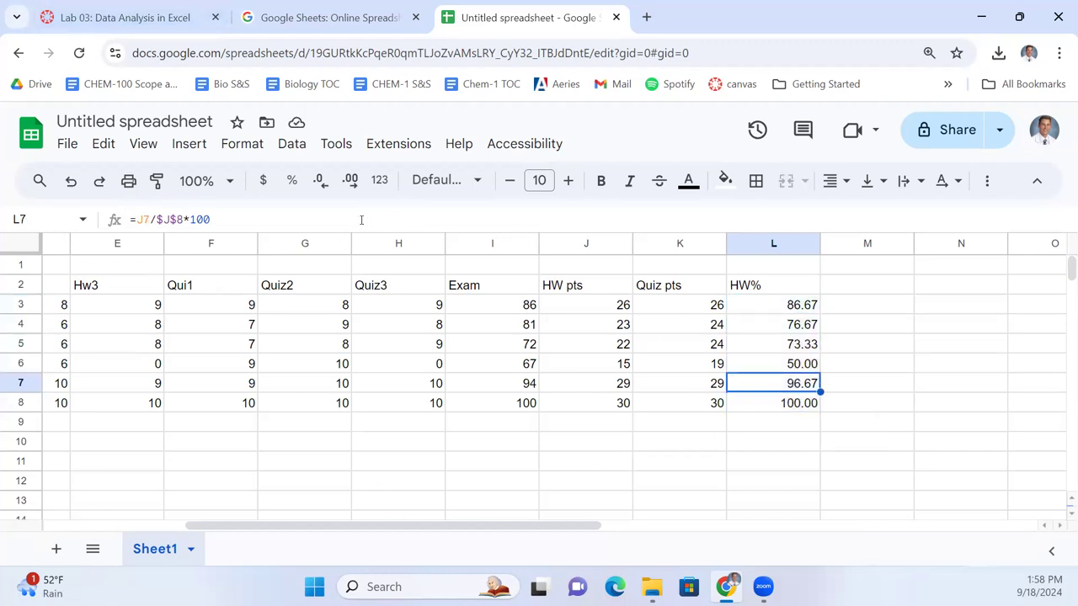
pyautogui.click(363, 219)
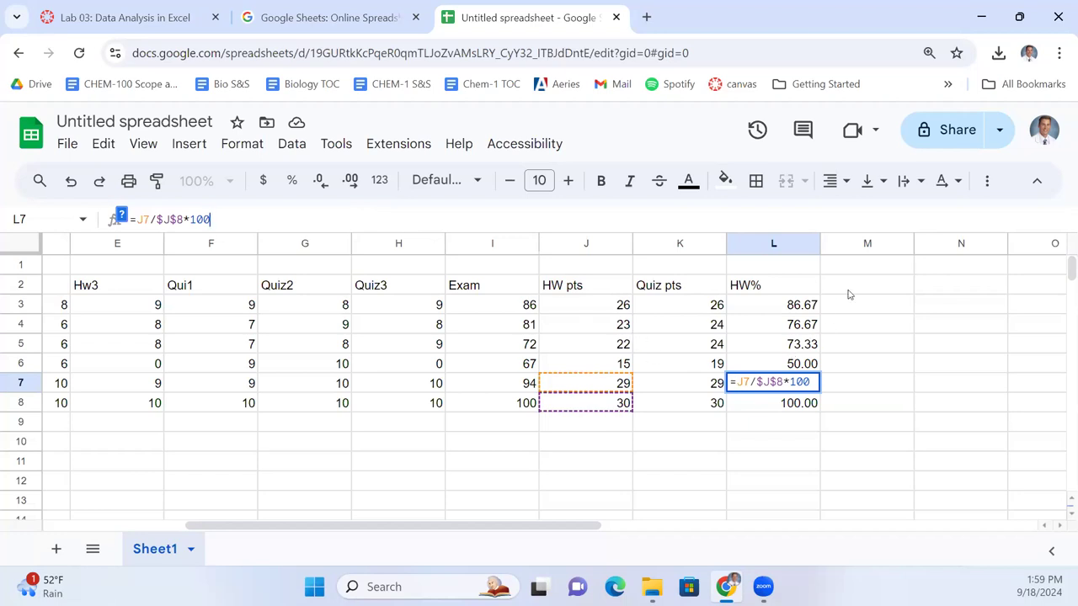
# Step: Add the column header Quiz% in M2
pyautogui.doubleClick(848, 288)
pyautogui.write('Quiz%')
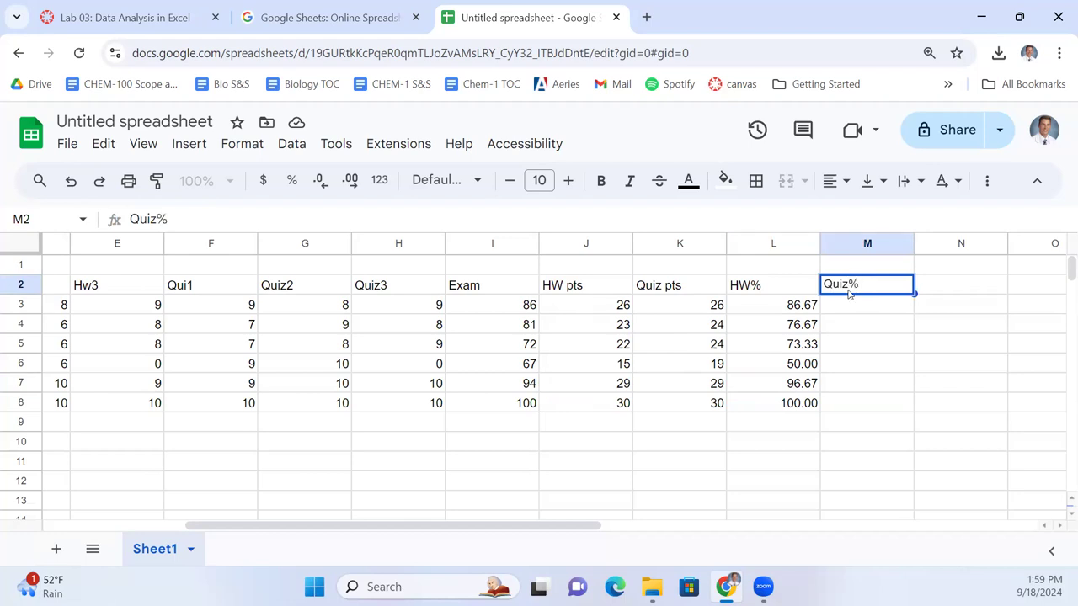
pyautogui.press('Return')
# Step: Enter the formula =K3/$K$8*100 in M3, with an absolute reference to the possible quiz points
pyautogui.write('=')
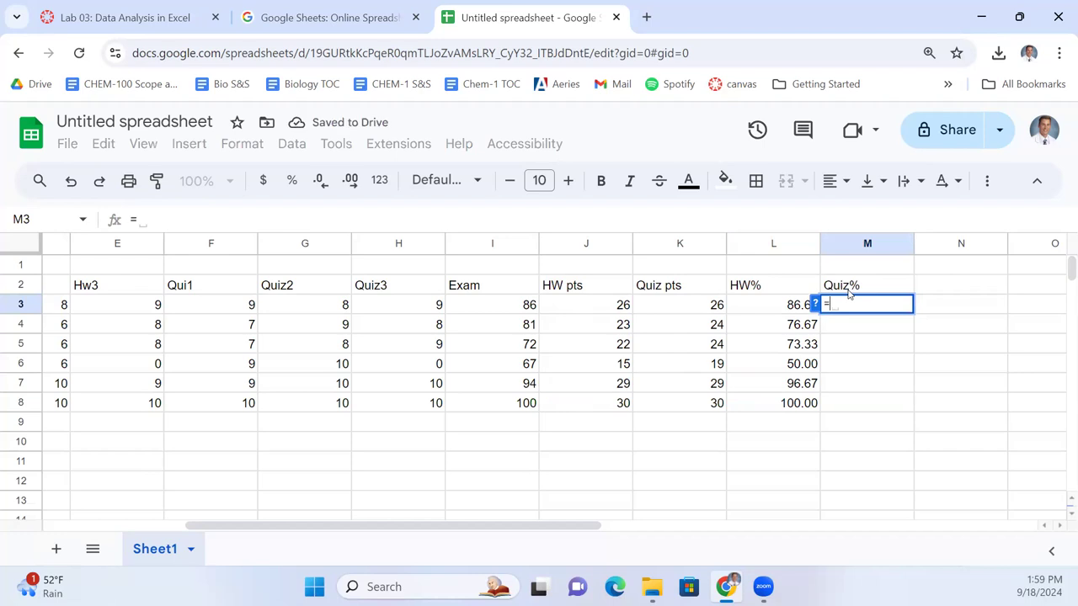
pyautogui.press('Left')
pyautogui.press('Left')
pyautogui.write('/')
pyautogui.press('Left')
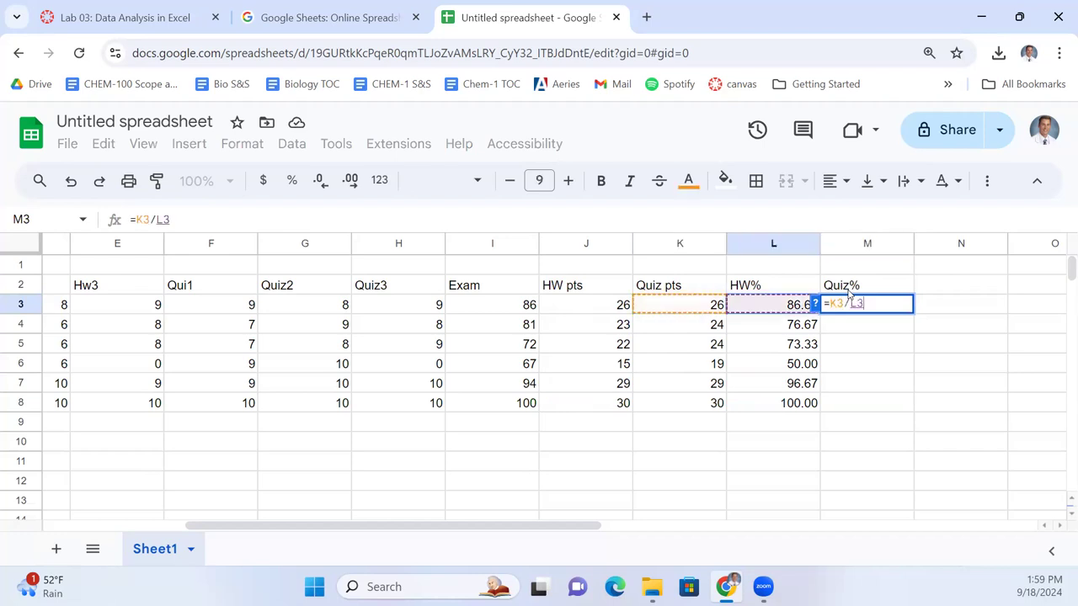
pyautogui.press('Left')
pyautogui.press('Down')
pyautogui.press('Down')
pyautogui.press('Down')
pyautogui.press('Down')
pyautogui.press('Down')
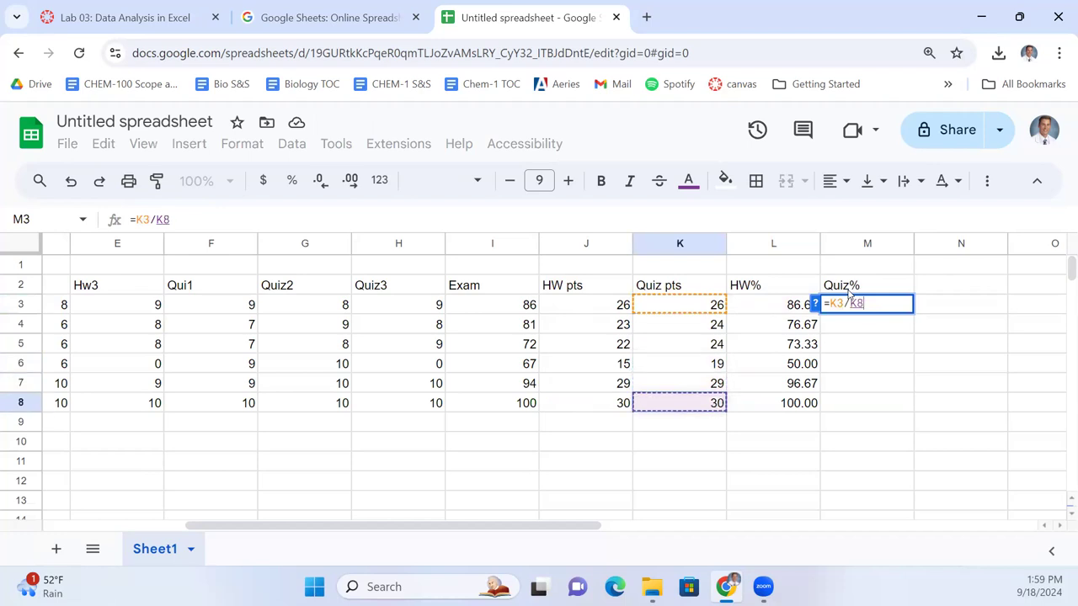
pyautogui.press('F4')
pyautogui.write('*100')
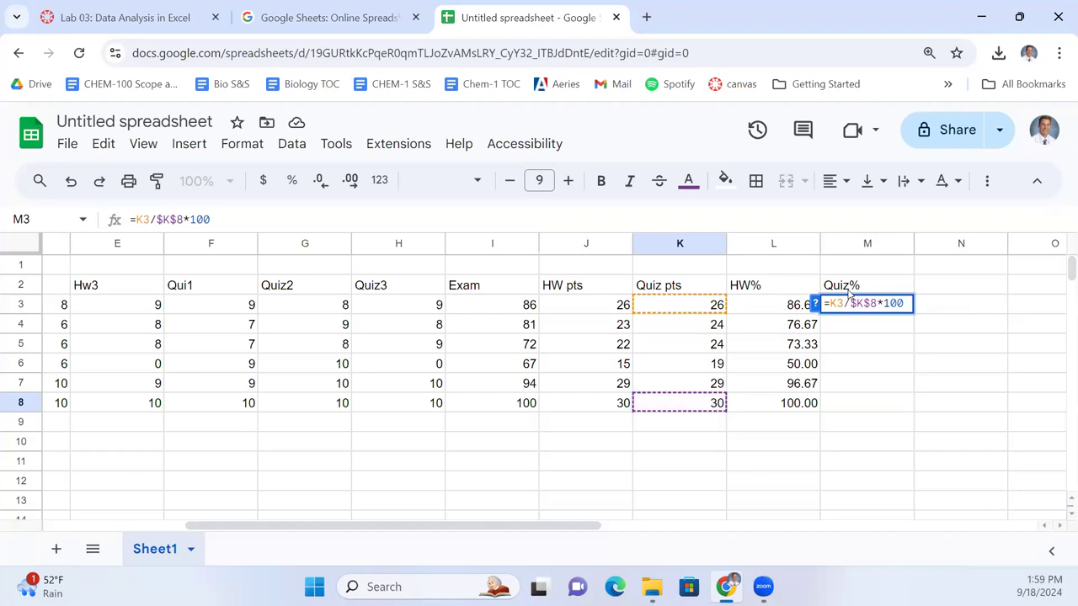
pyautogui.press('Return')
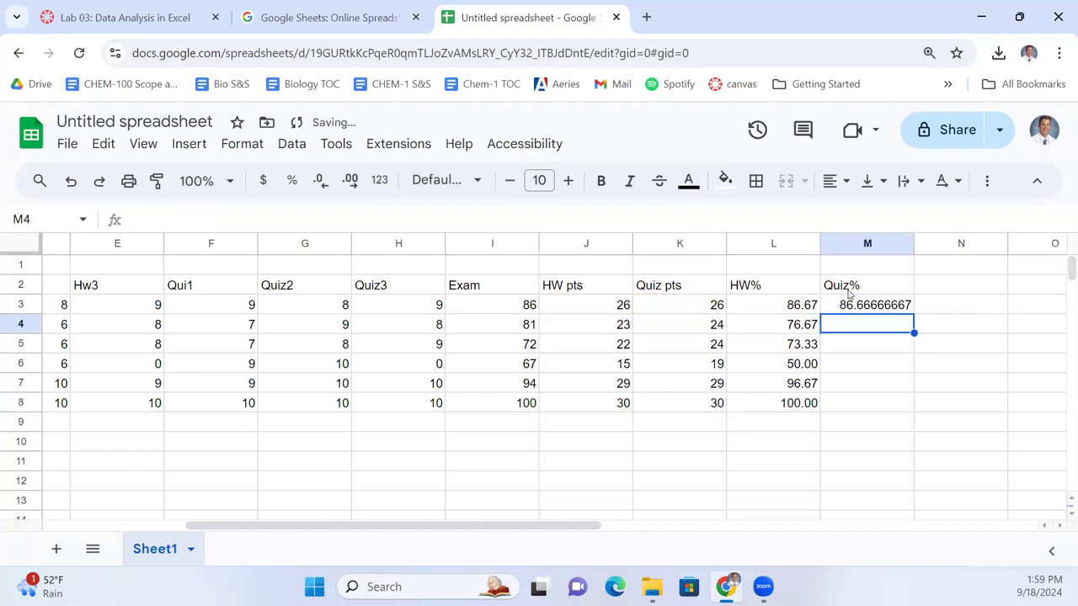
# Step: Inspect the Quiz% formula in M3 and the cells it references, leaving it as it is
pyautogui.press('Up')
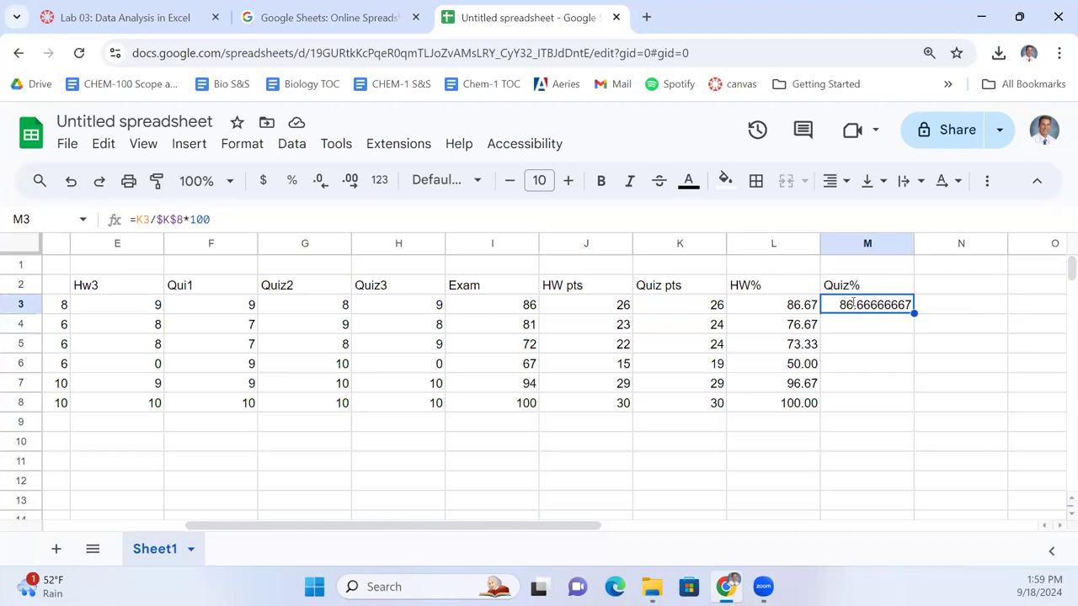
pyautogui.doubleClick(853, 307)
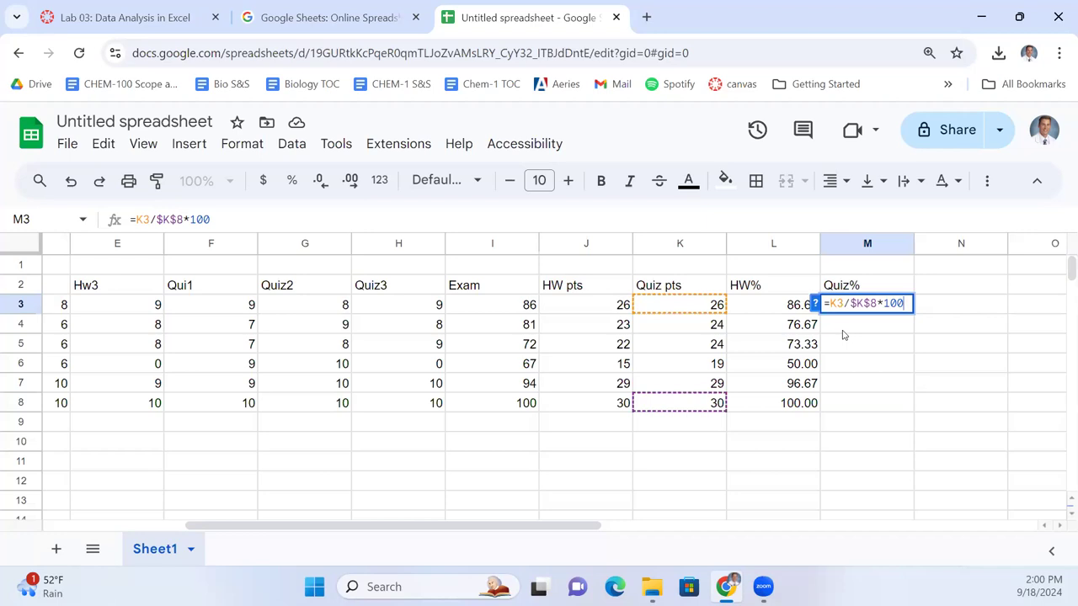
pyautogui.press('Return')
pyautogui.press('Up')
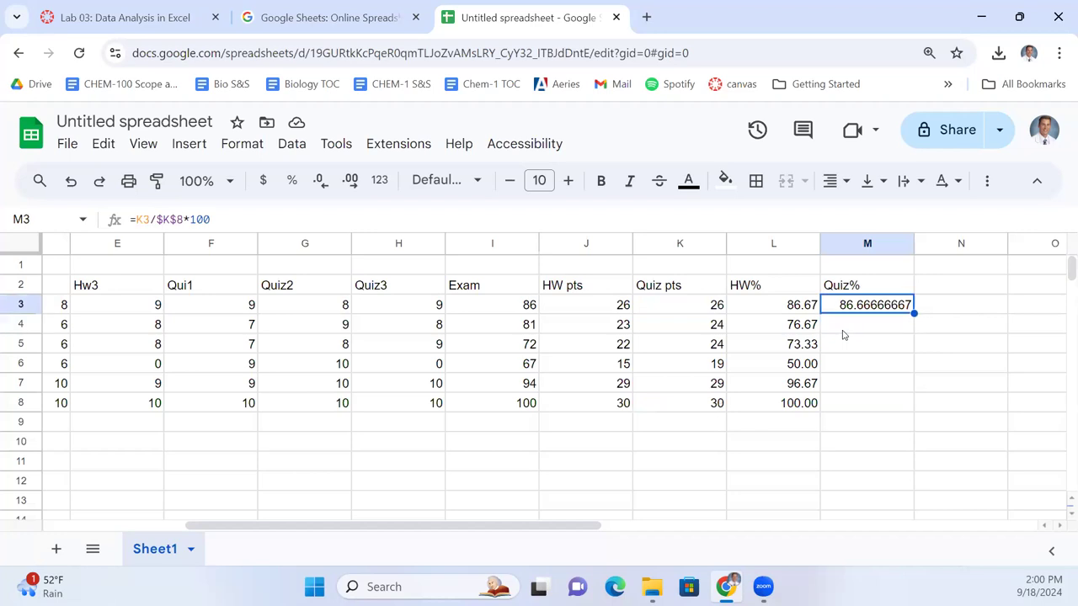
# Step: Clear the Quiz% formula from M3
pyautogui.hotkey('ctrl', 'c')
pyautogui.press('Left')
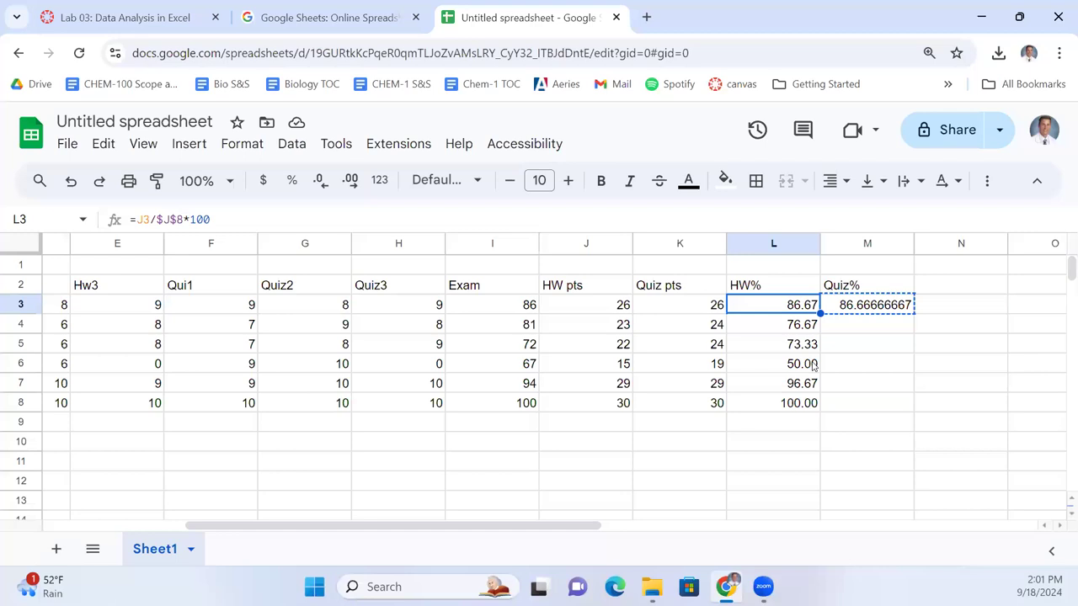
pyautogui.press('Down')
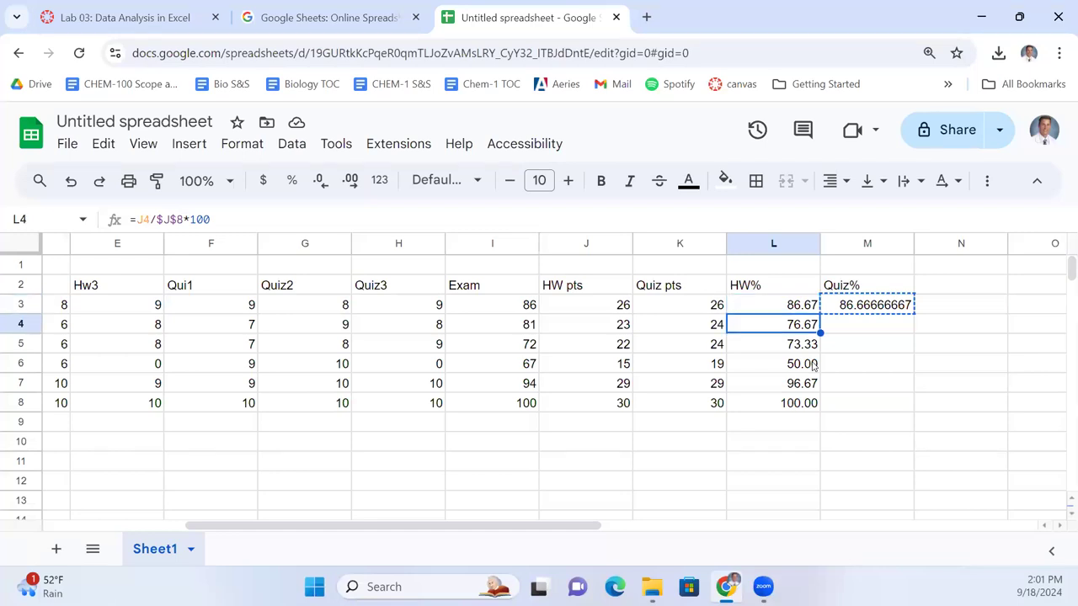
pyautogui.press('Right')
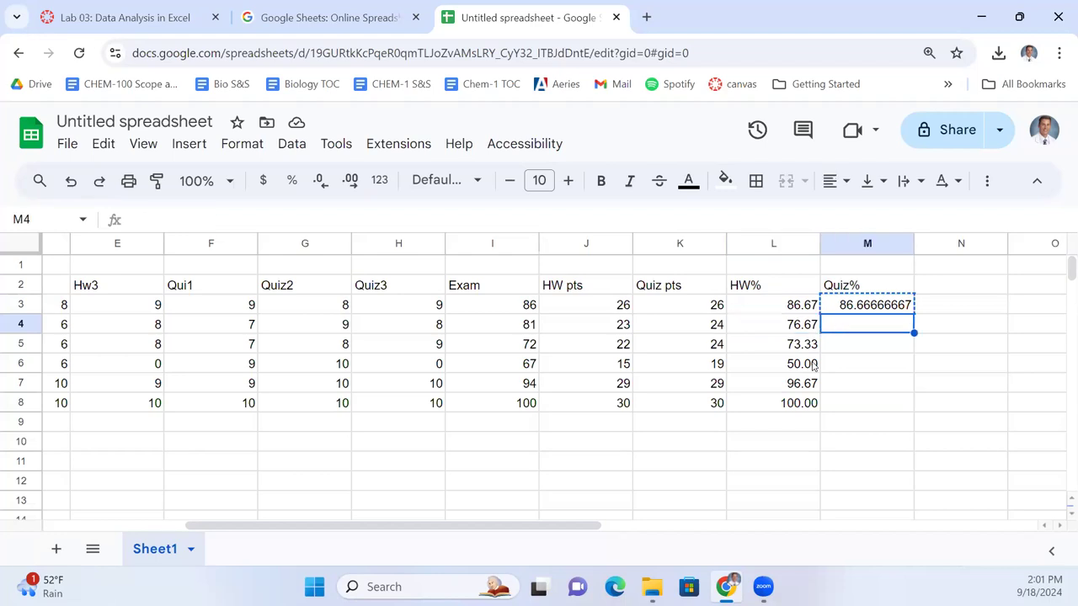
pyautogui.press('Up')
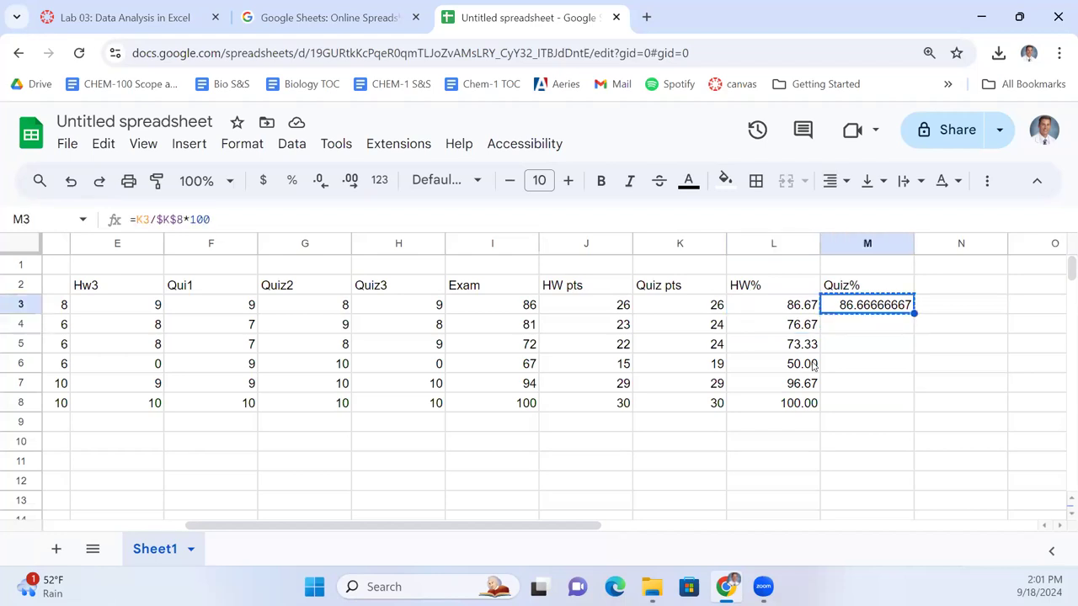
pyautogui.press('Delete')
pyautogui.press('Left')
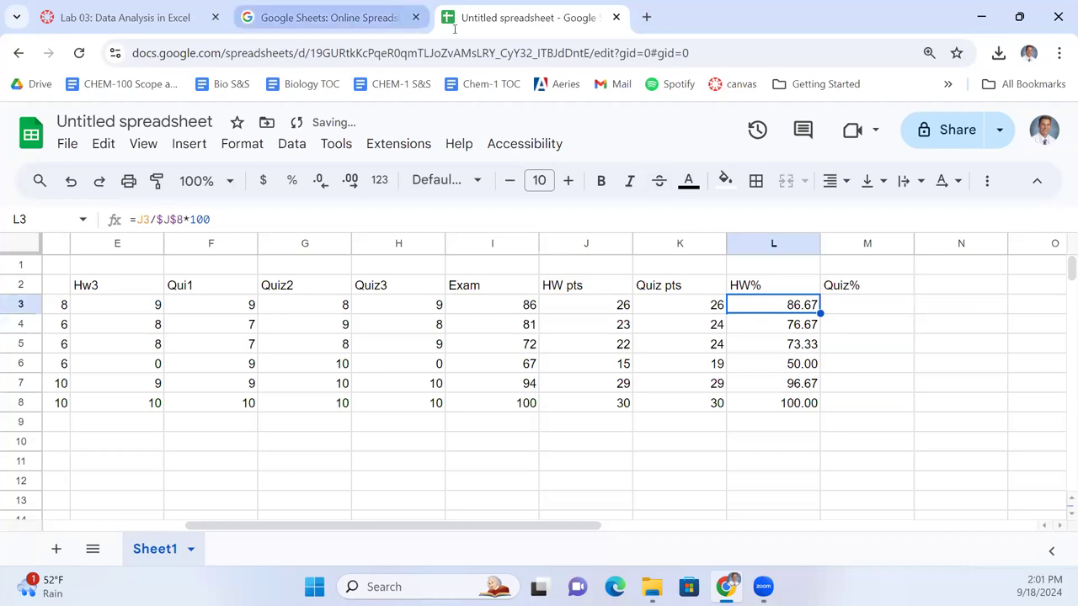
# Step: Change the HW% formula in L3 to =J3/J$8*100 so that only the row of J8 is fixed
pyautogui.hotkey('ctrl', '+')
pyautogui.hotkey('ctrl', '+')
pyautogui.hotkey('ctrl', '+')
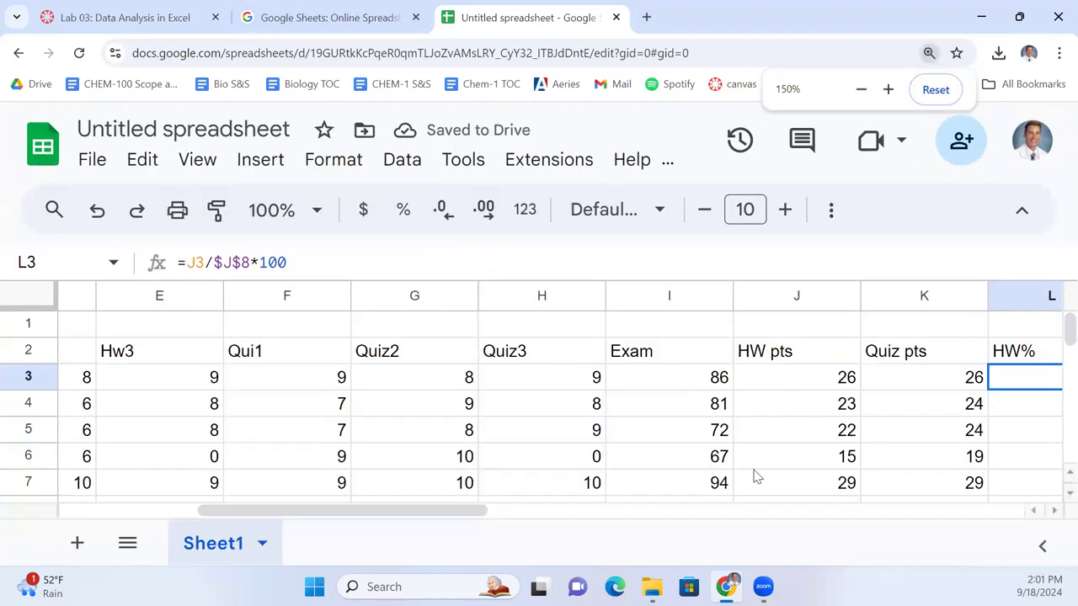
pyautogui.moveTo(500, 511); pyautogui.dragTo(611, 510)
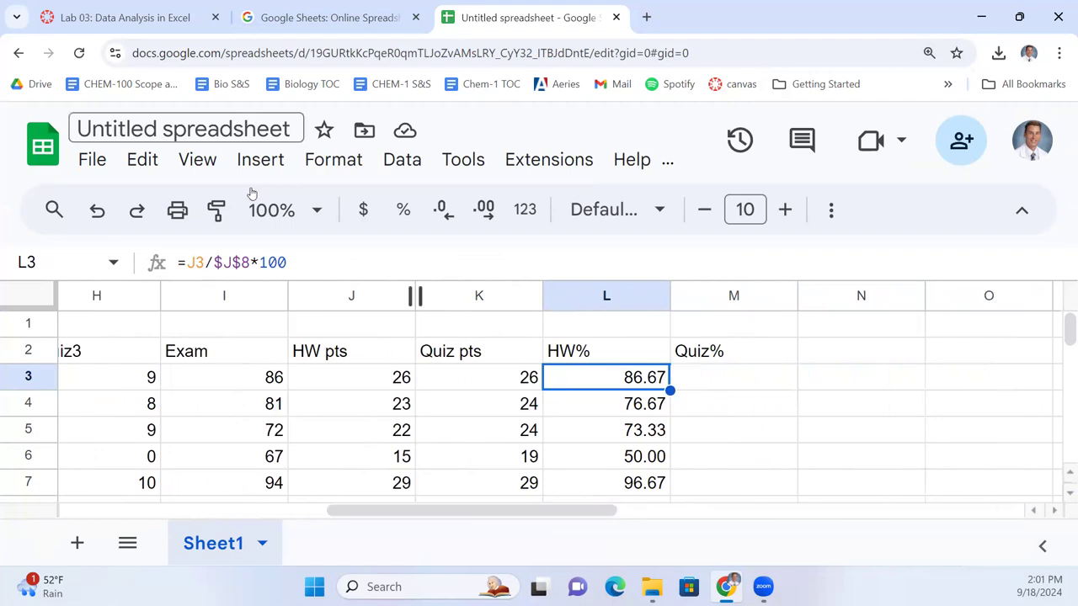
pyautogui.click(242, 262)
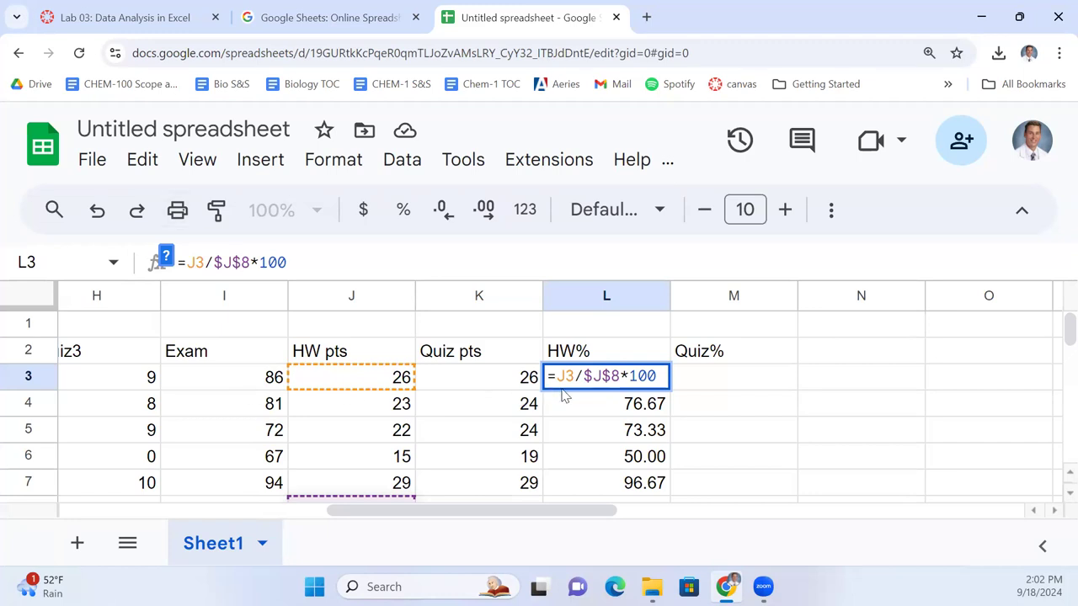
pyautogui.click(590, 379)
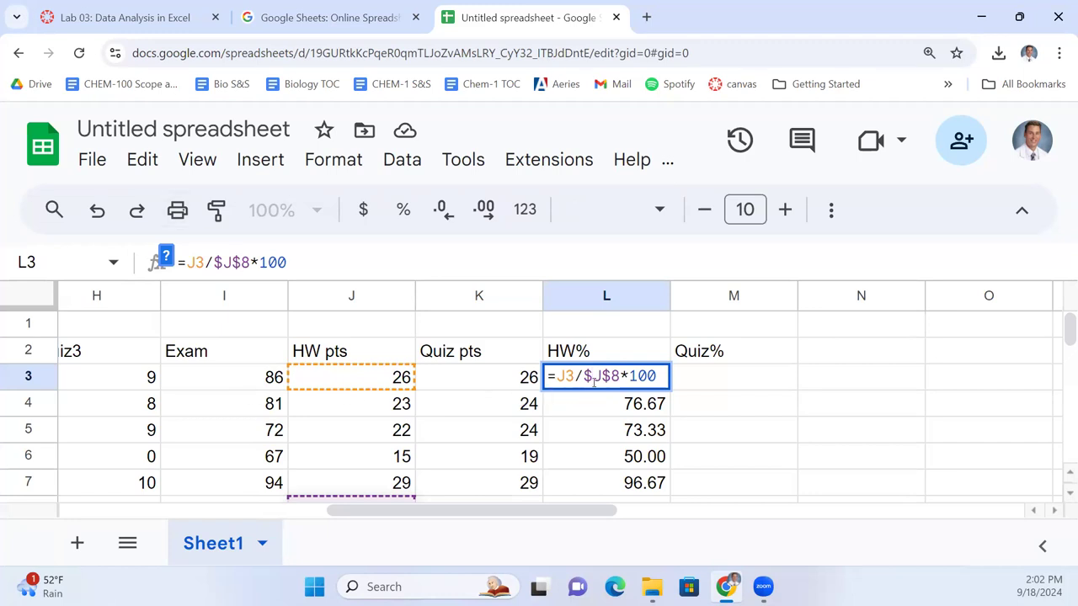
pyautogui.press('Return')
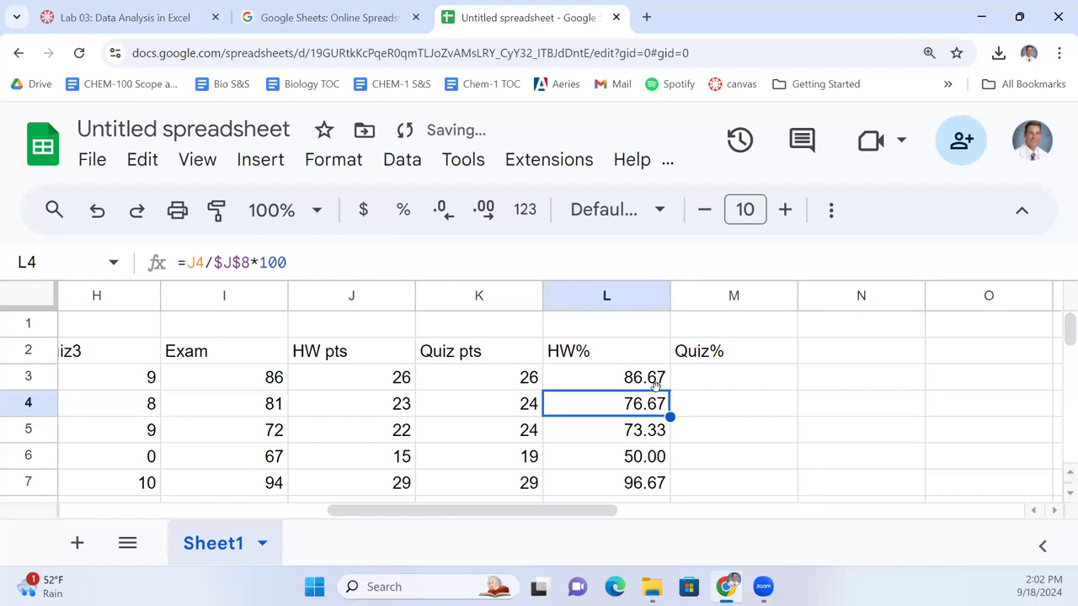
# Step: Clear the old HW% formulas from L4 through L8
pyautogui.scroll(-2, 637, 414)
pyautogui.scroll(2, 636, 410)
pyautogui.hotkey('ctrl', '-')
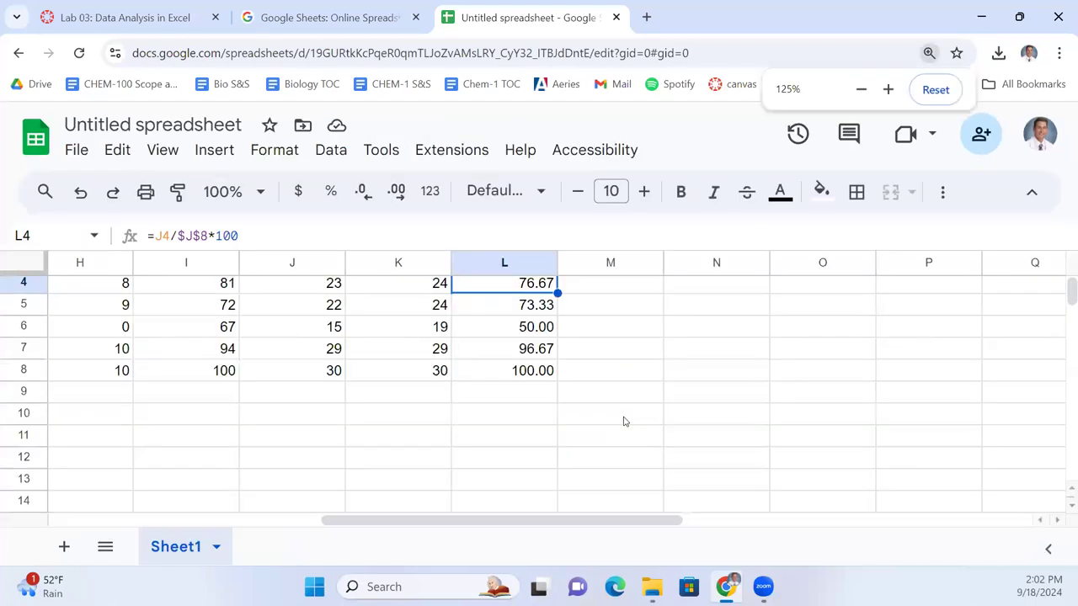
pyautogui.keyDown('shift'); pyautogui.click(528, 377); pyautogui.keyUp('shift')
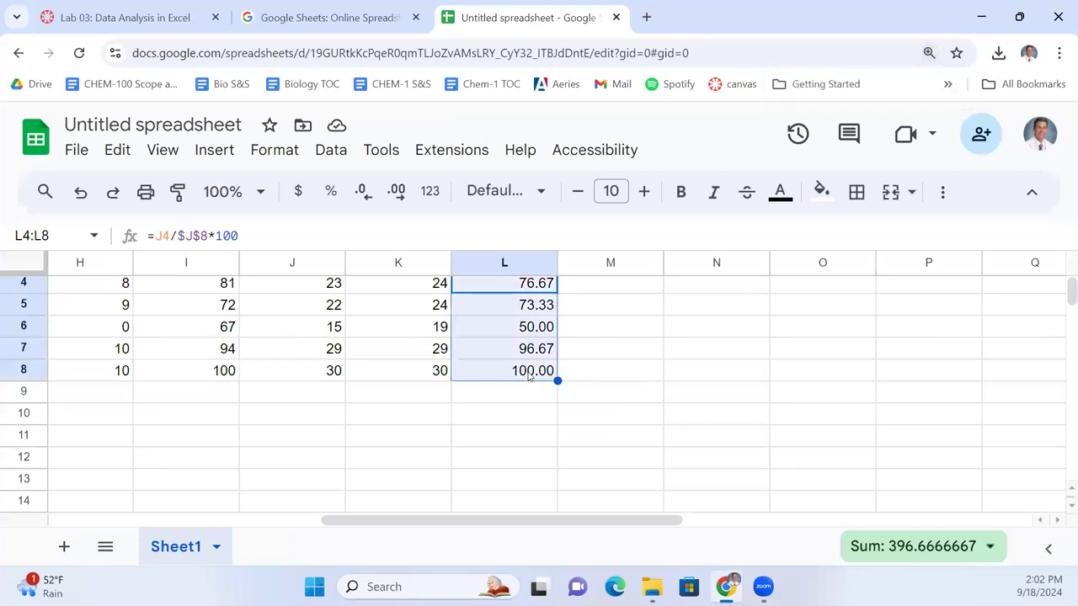
pyautogui.press('Delete')
# Step: Copy the HW% formula from L3 across to M3 for the Quiz% and check its references
pyautogui.press('Up')
pyautogui.press('Up')
pyautogui.press('Up')
pyautogui.press('Down')
pyautogui.press('Down')
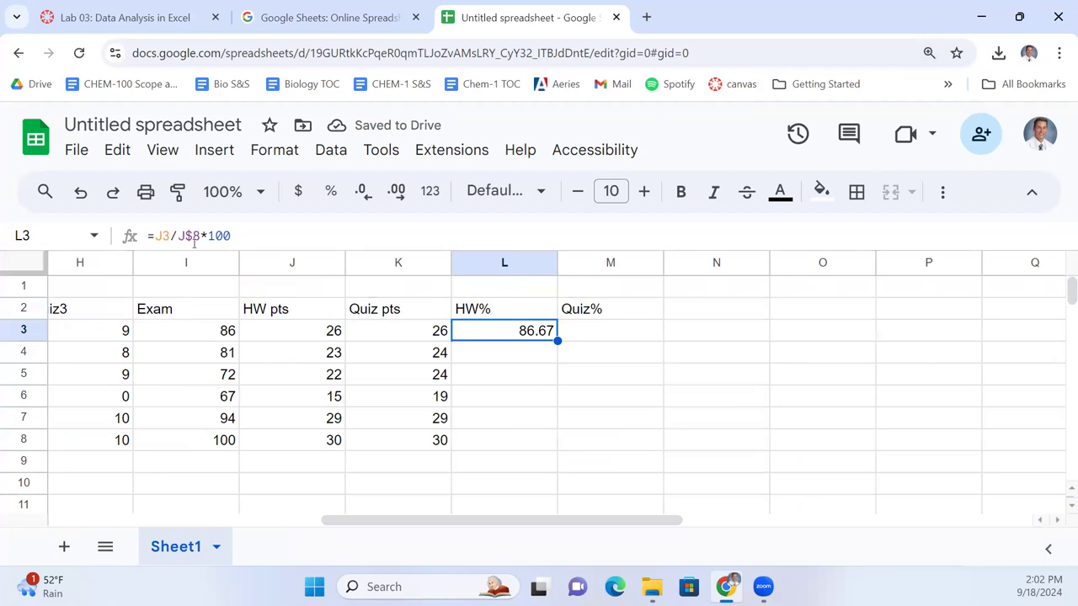
pyautogui.moveTo(558, 340); pyautogui.dragTo(612, 345)
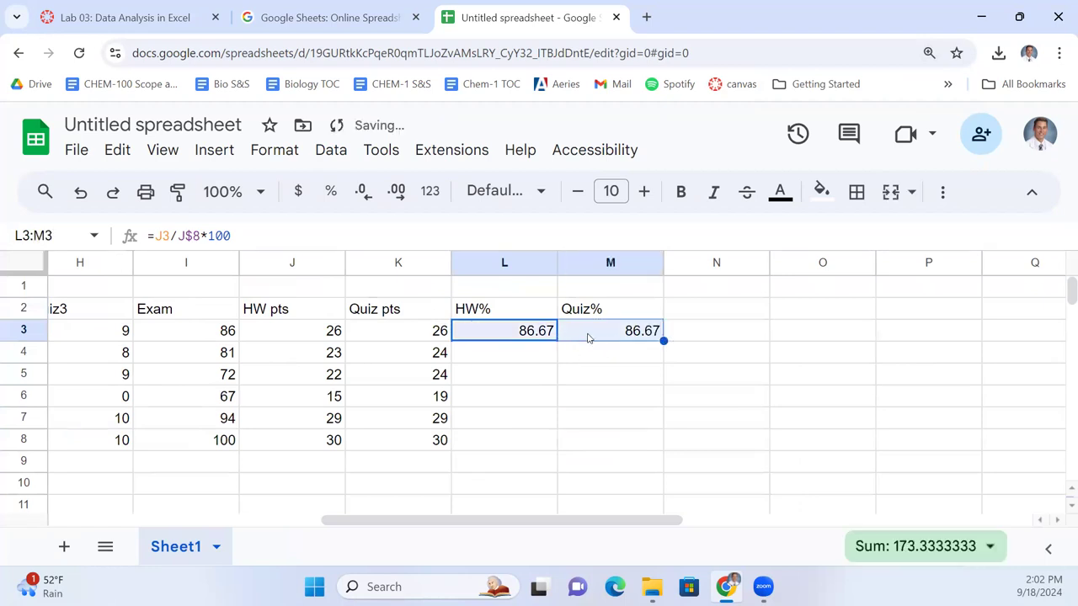
pyautogui.click(588, 337)
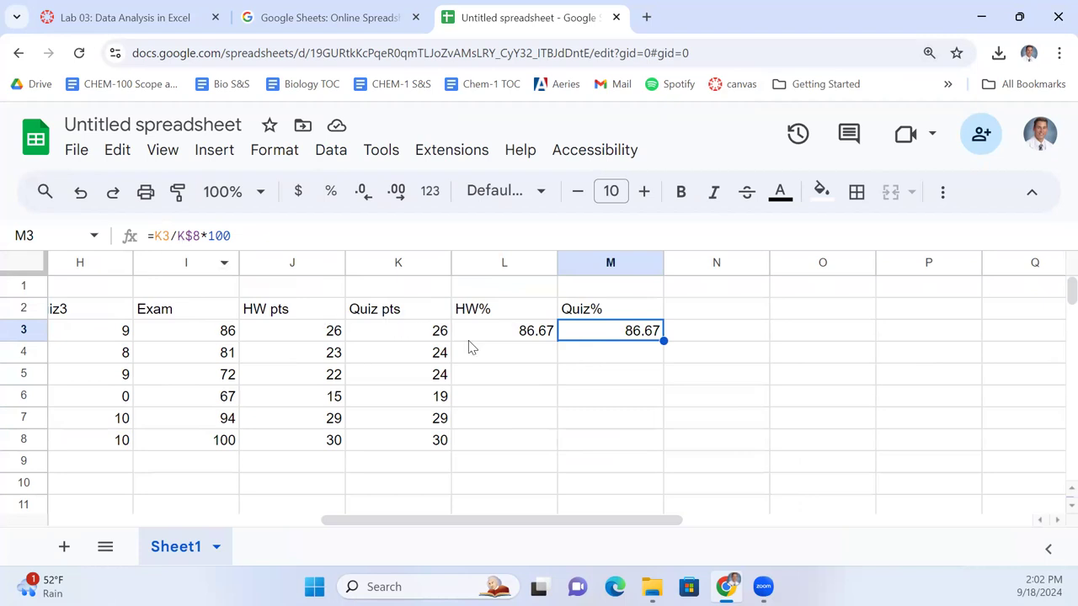
# Step: Fill the HW% formula in L3 and the Quiz% formula in M3 down through row 8
pyautogui.click(506, 337)
pyautogui.moveTo(558, 340); pyautogui.dragTo(550, 435)
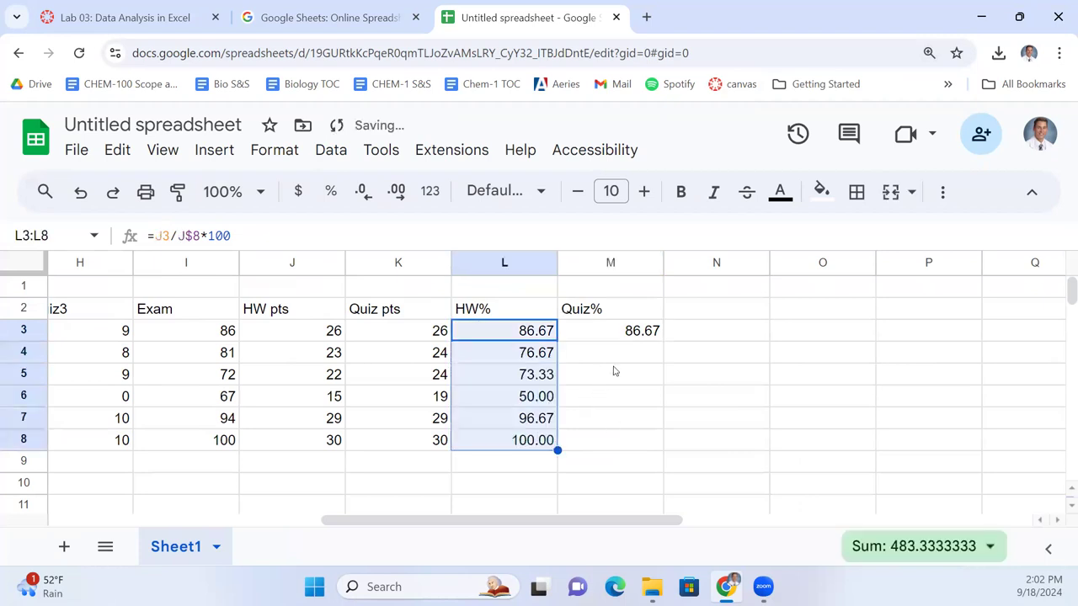
pyautogui.click(635, 338)
pyautogui.moveTo(664, 341); pyautogui.dragTo(673, 451)
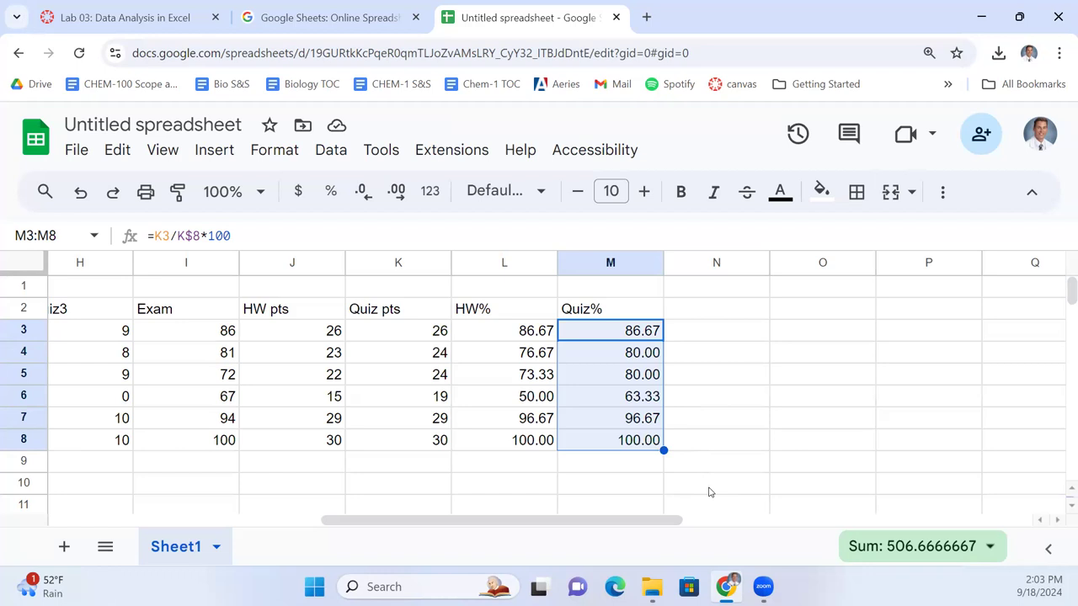
# Step: Select the whole grades table B2:M8 and move it up one row so it starts in B1
pyautogui.press('Left')
pyautogui.hotkey('ctrl', 'Left')
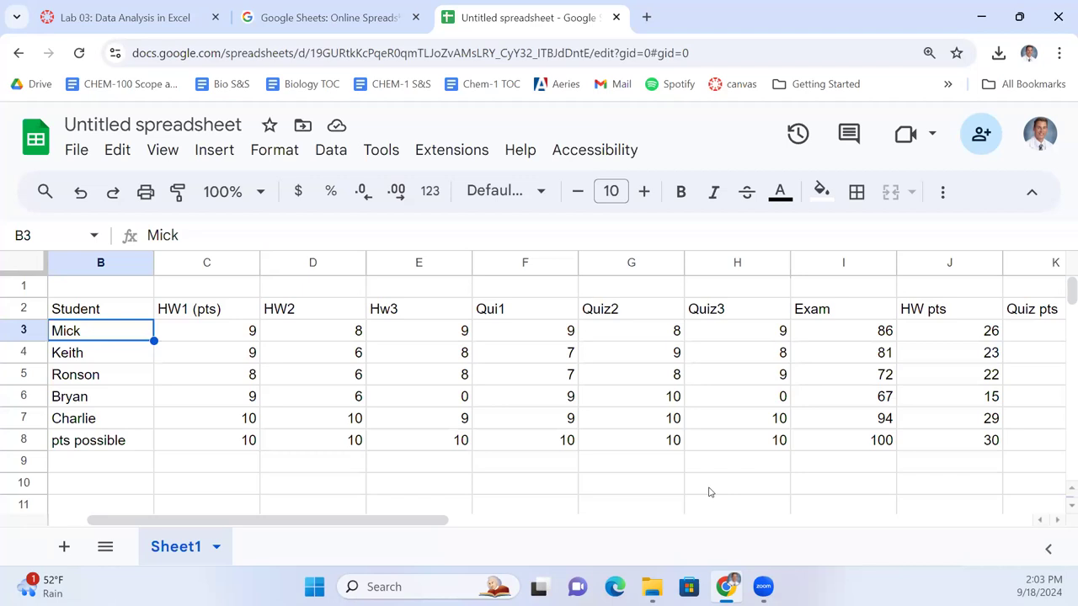
pyautogui.press('Up')
pyautogui.press('Up')
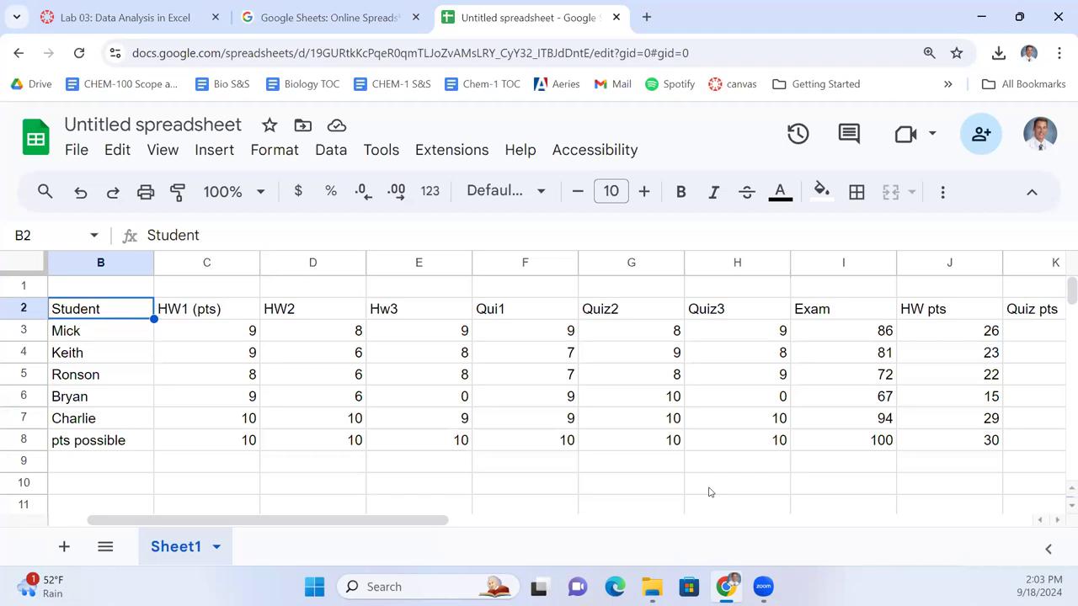
pyautogui.press('Left')
pyautogui.press('Right')
pyautogui.press('Down')
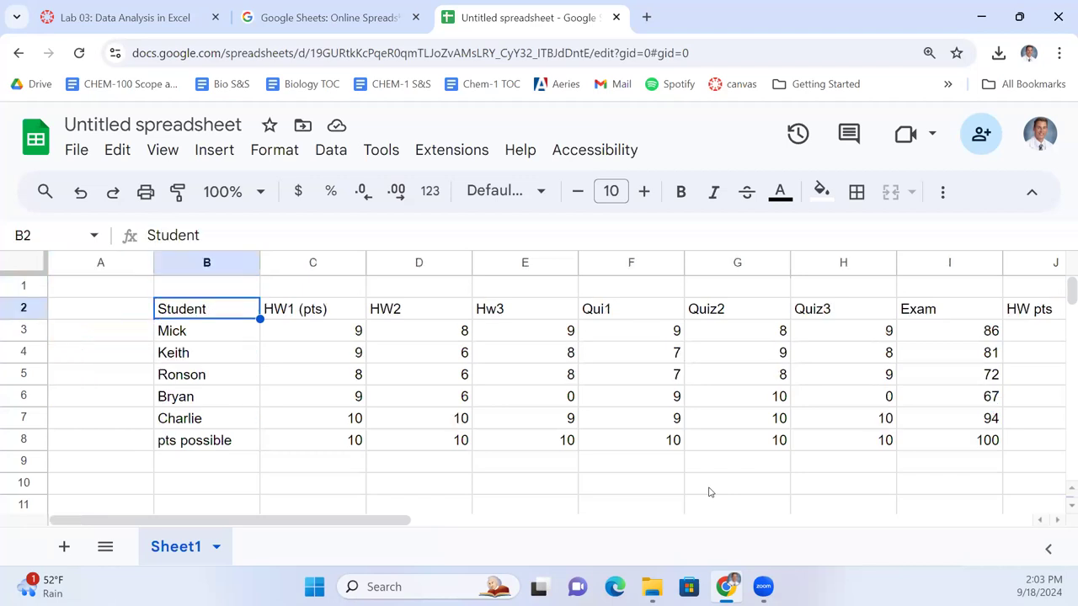
pyautogui.hotkey('ctrl', 'shift', 'Right')
pyautogui.hotkey('ctrl', 'shift', 'Down')
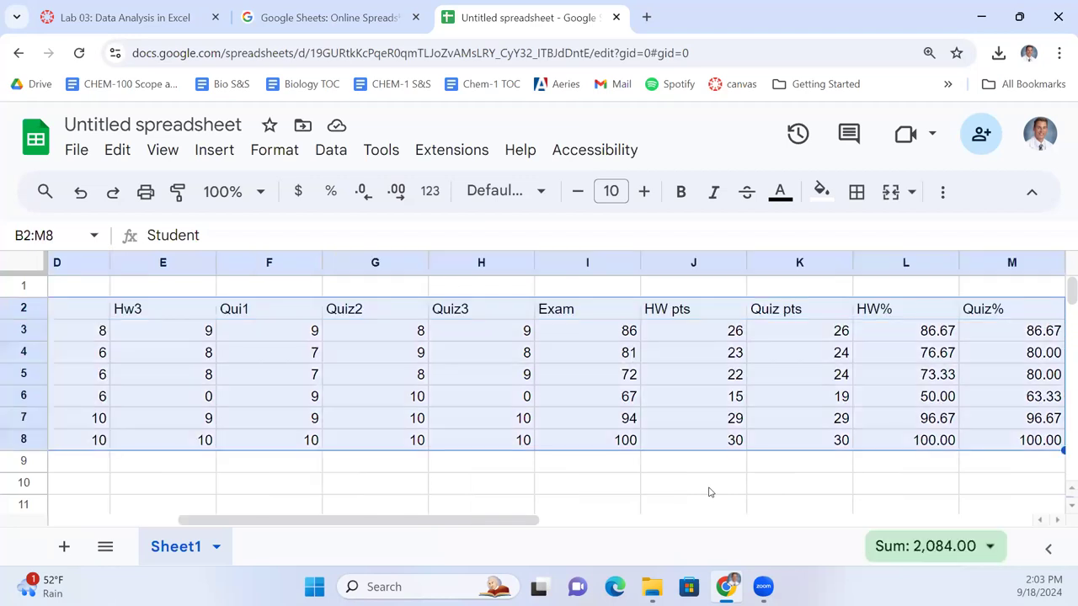
pyautogui.moveTo(345, 529); pyautogui.dragTo(264, 530)
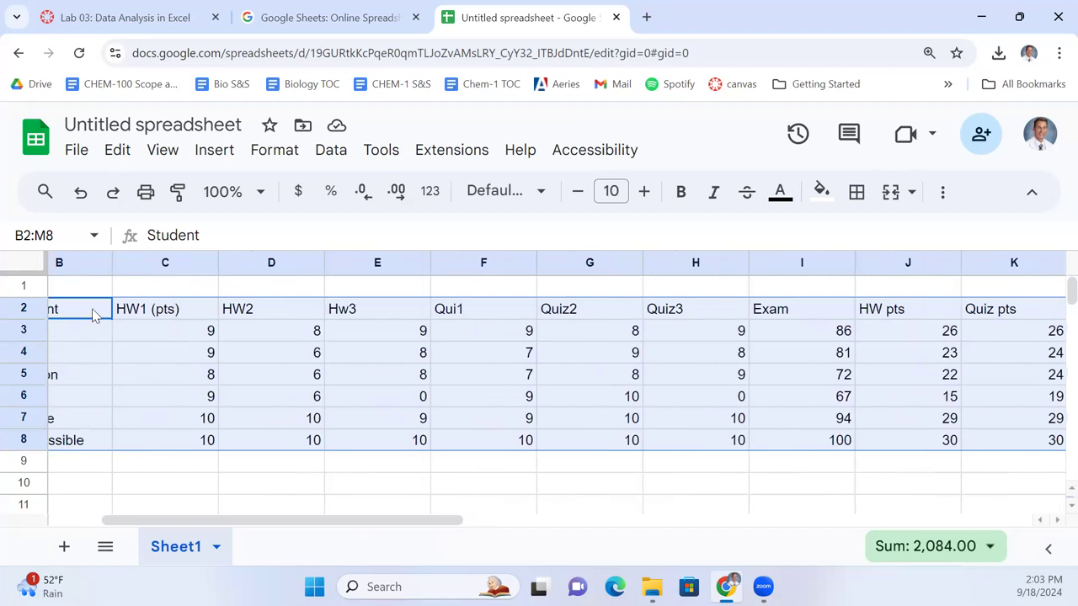
pyautogui.moveTo(99, 299); pyautogui.dragTo(104, 290)
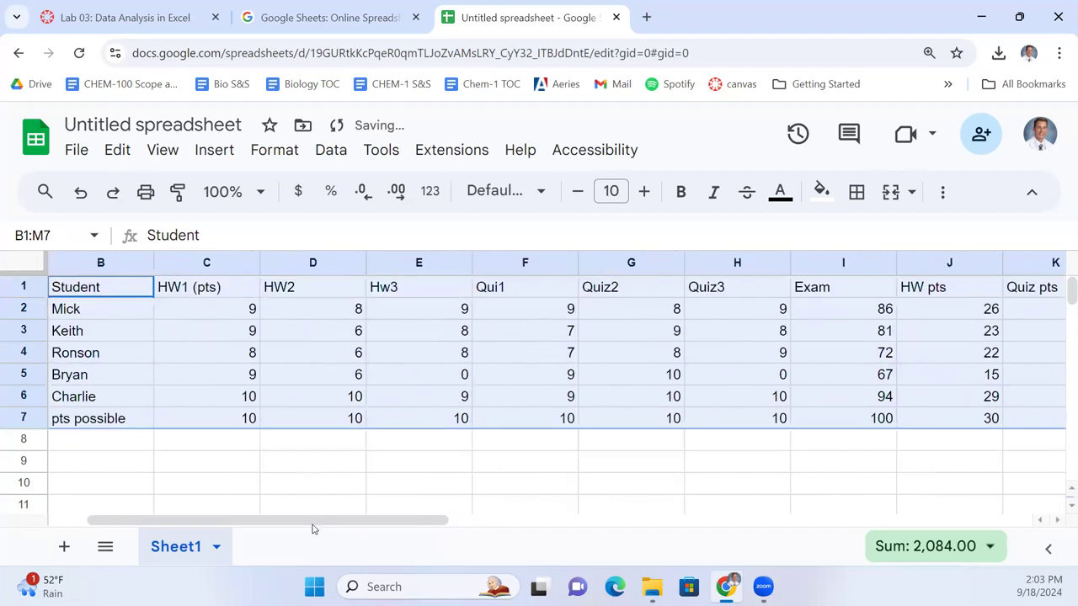
# Step: Move the selected grades table over one column so it starts in A1
pyautogui.moveTo(308, 525); pyautogui.dragTo(240, 536)
pyautogui.hotkey('ctrl', 'c')
pyautogui.hotkey('ctrl', 'v')
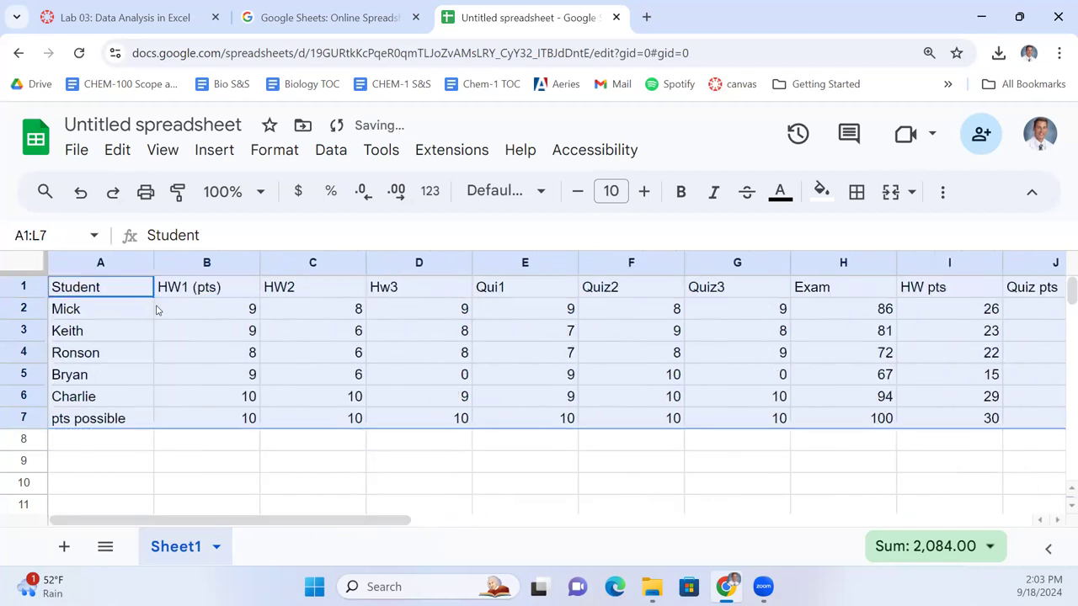
# Step: Freeze the first row and the first column of the grades sheet
pyautogui.click(157, 309)
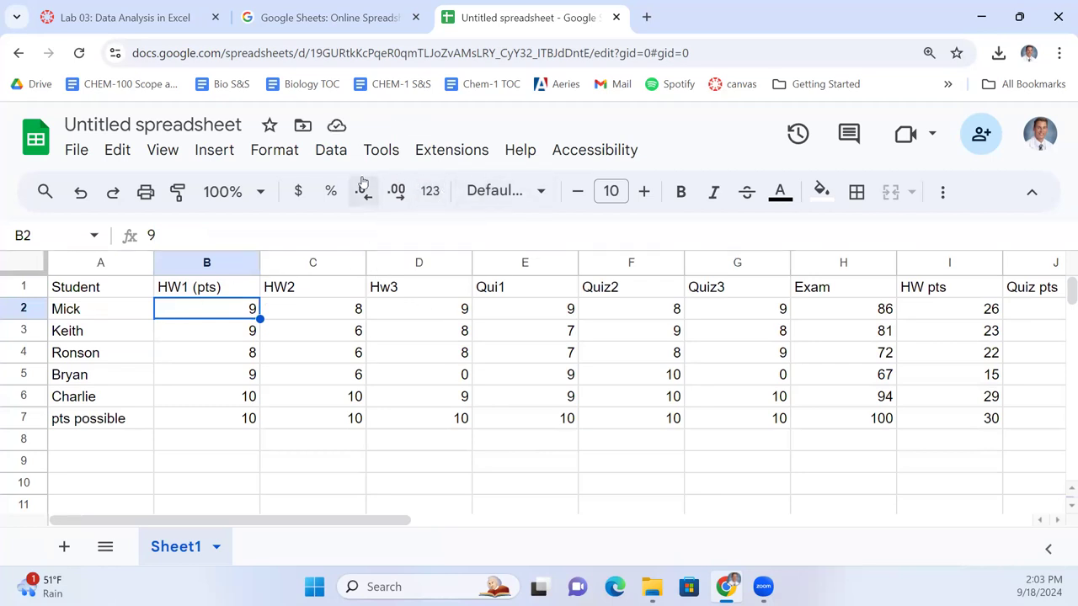
pyautogui.click(175, 160)
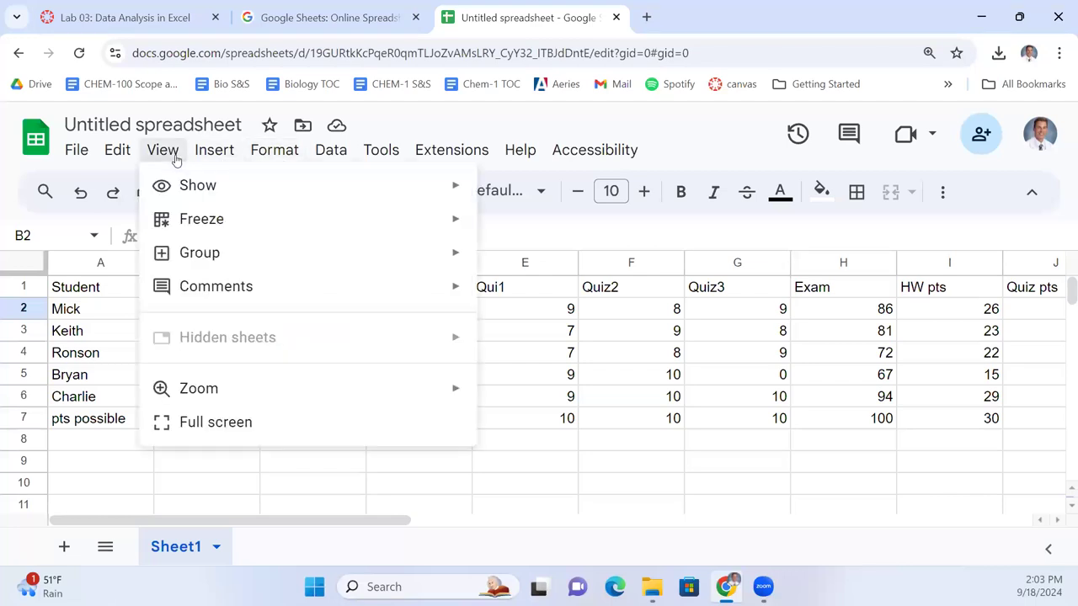
pyautogui.moveTo(345, 221)
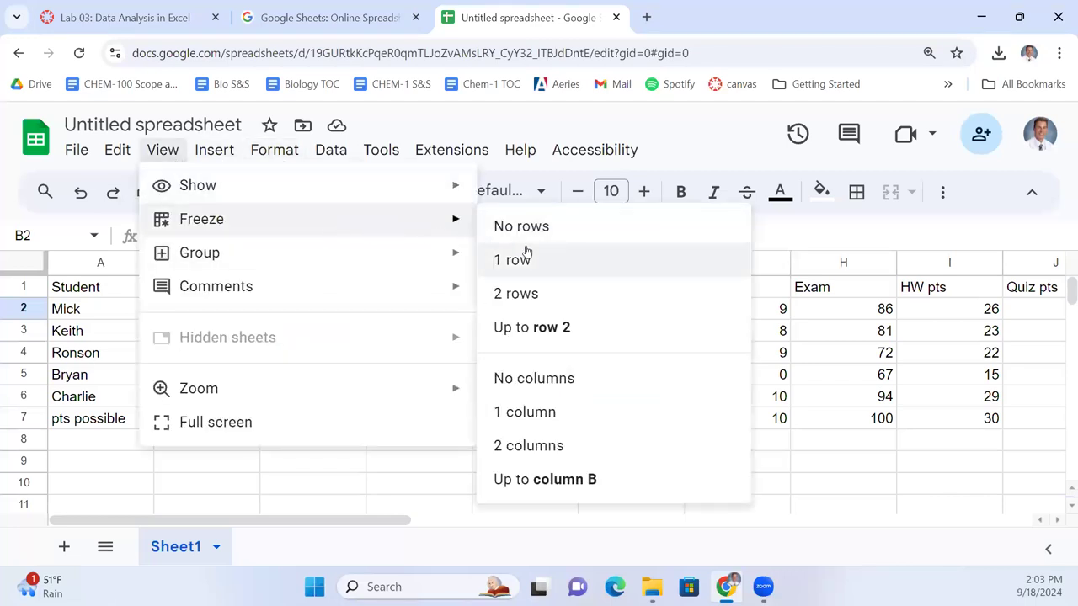
pyautogui.click(566, 258)
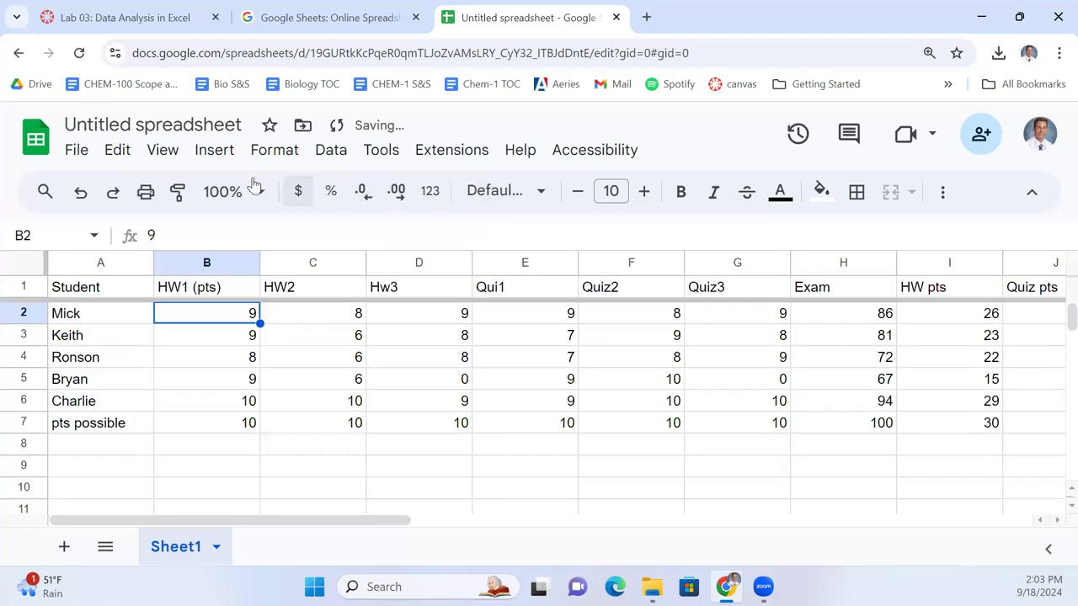
pyautogui.click(164, 154)
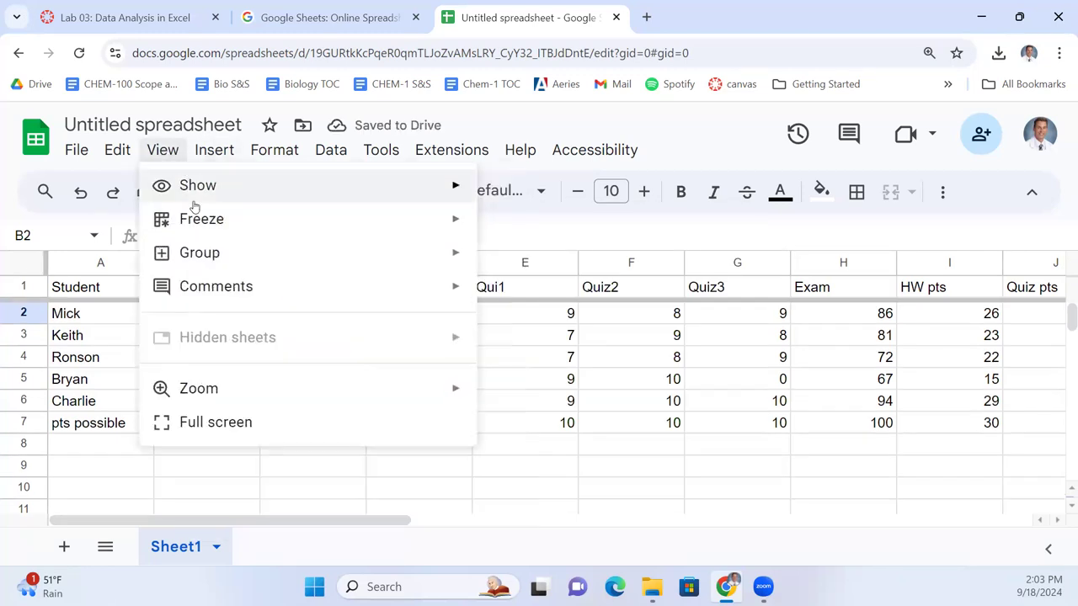
pyautogui.moveTo(430, 244)
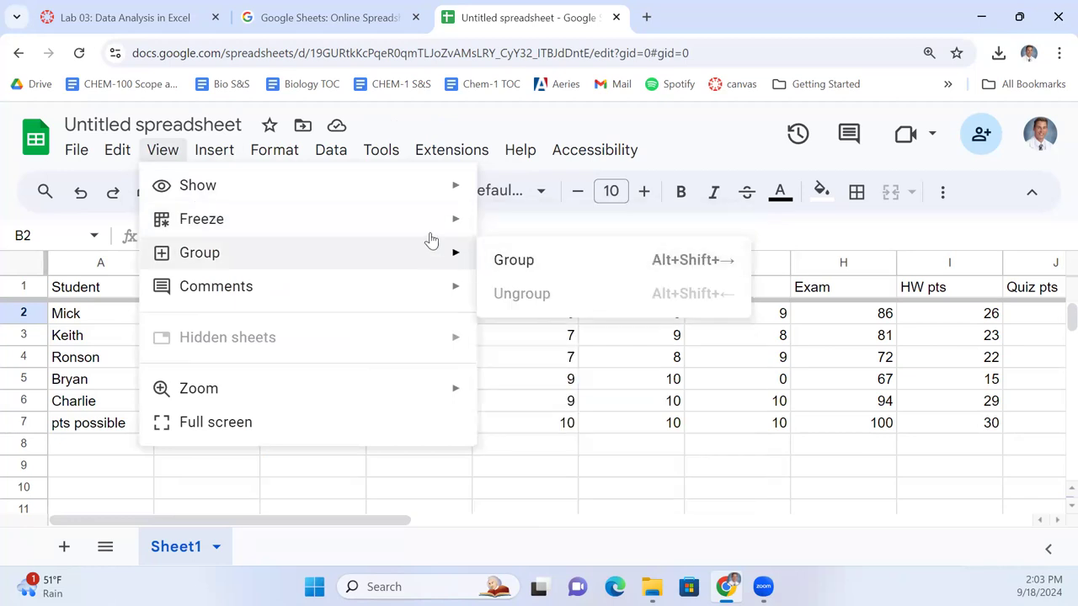
pyautogui.moveTo(459, 225)
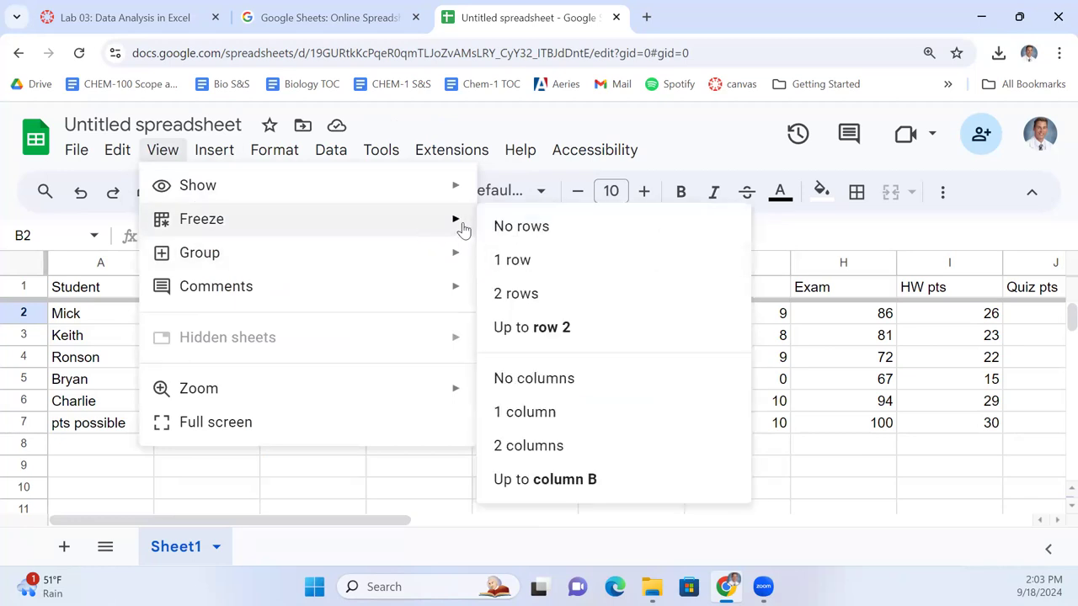
pyautogui.click(576, 415)
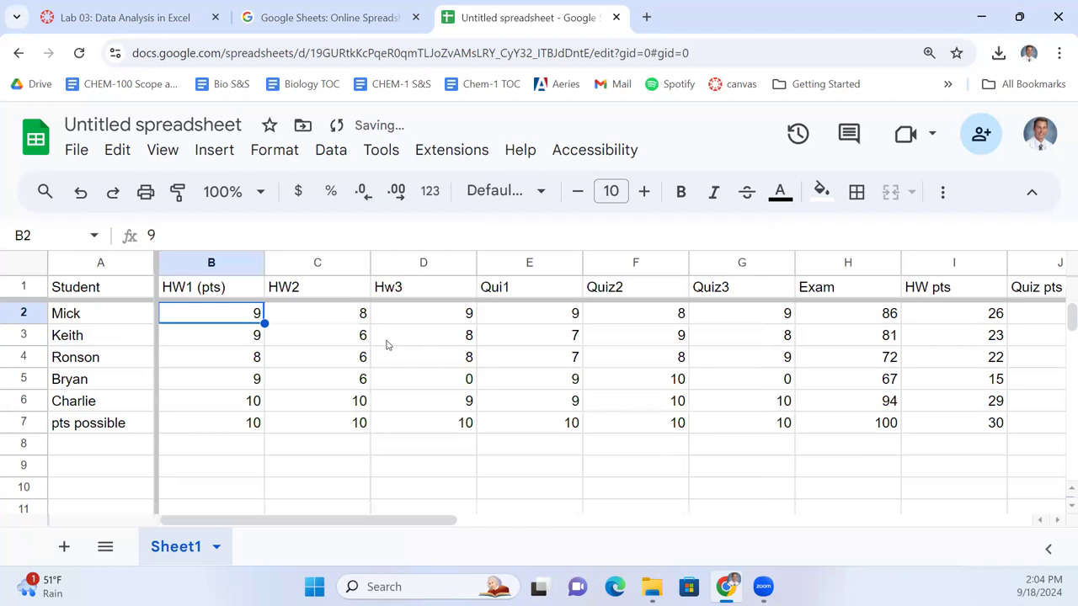
# Step: Move across row 2 past the Quiz% column to check the frozen student column
pyautogui.press('Right')
pyautogui.press('Right')
pyautogui.press('Right')
pyautogui.press('Right')
pyautogui.press('Right')
pyautogui.press('Right')
pyautogui.press('Right')
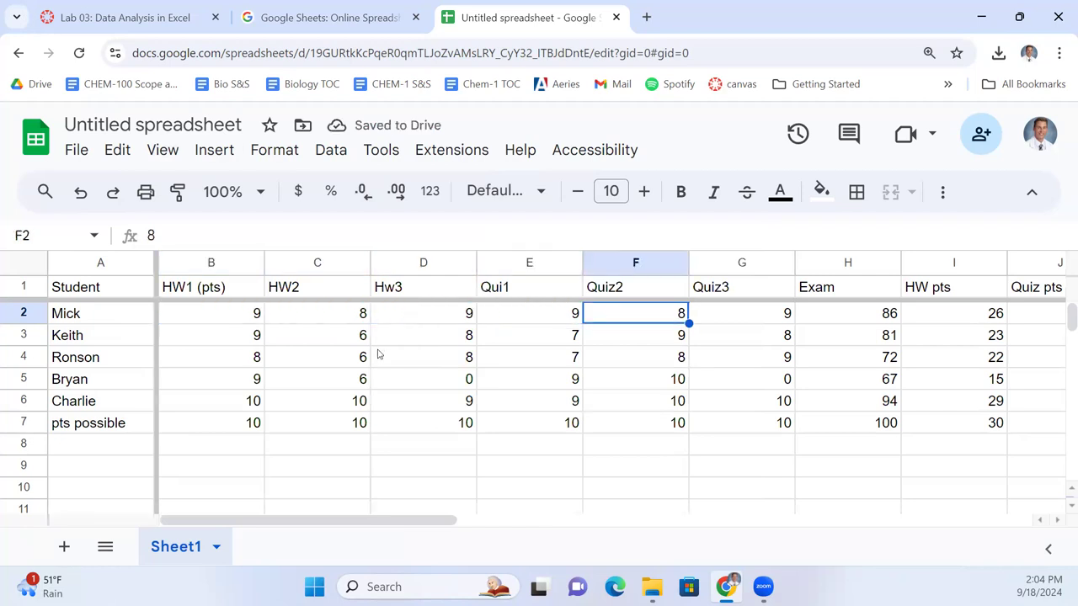
pyautogui.press('Right')
pyautogui.press('Right')
pyautogui.press('Right')
pyautogui.press('Right')
pyautogui.press('Right')
pyautogui.press('Right')
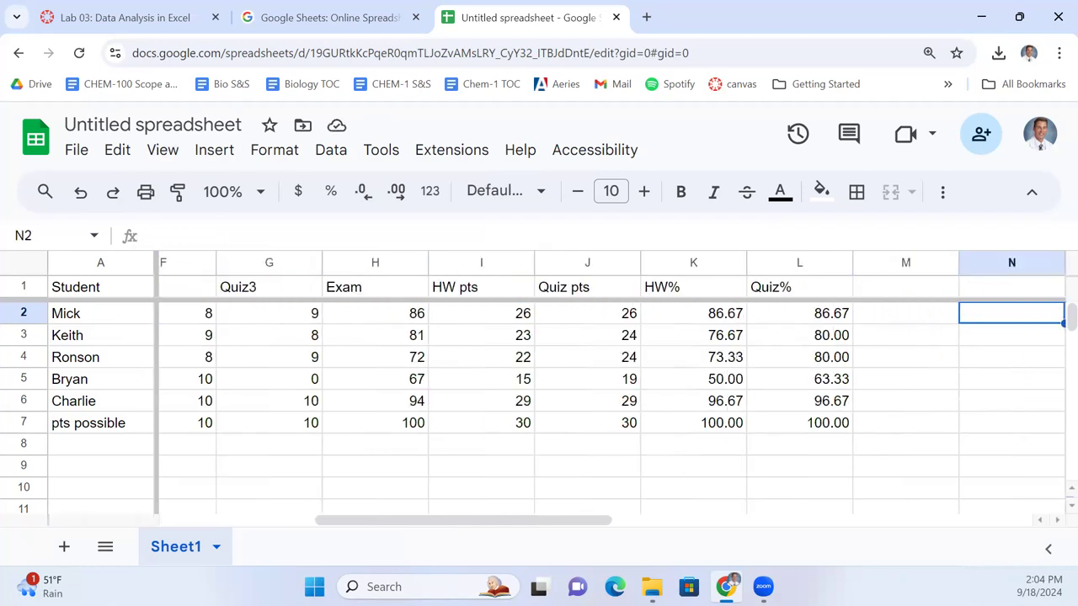
pyautogui.press('Right')
pyautogui.press('Right')
pyautogui.press('Right')
pyautogui.press('Right')
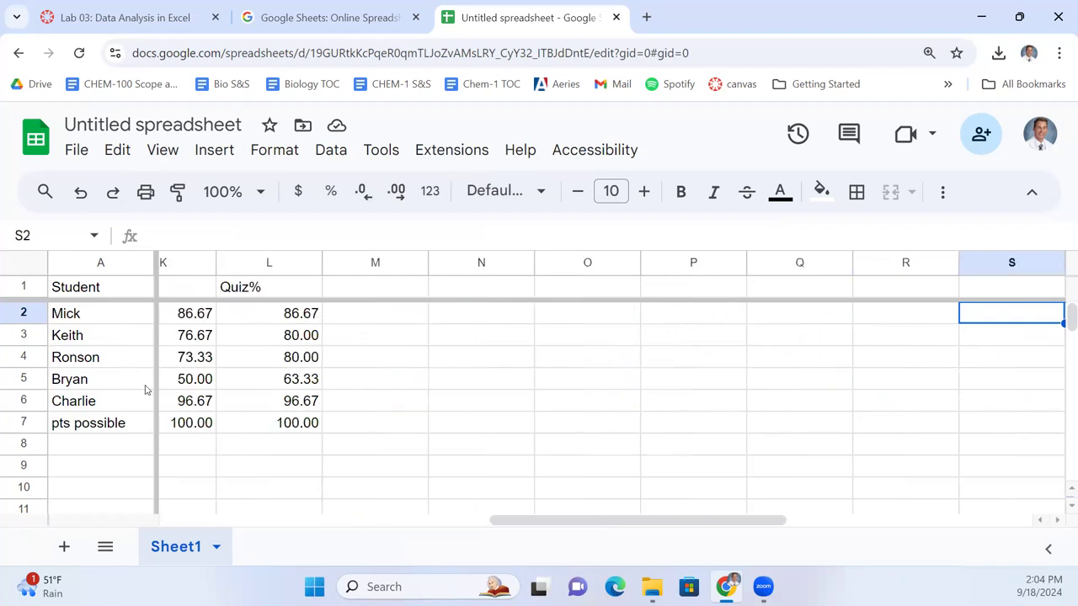
pyautogui.press('Left')
pyautogui.press('Left')
pyautogui.press('Left')
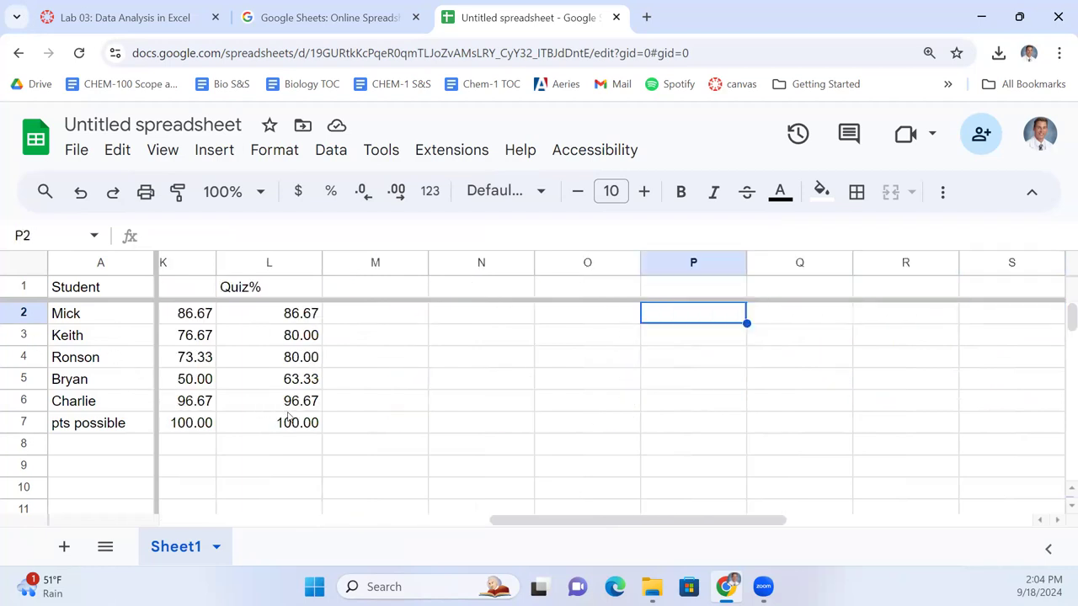
pyautogui.press('Left')
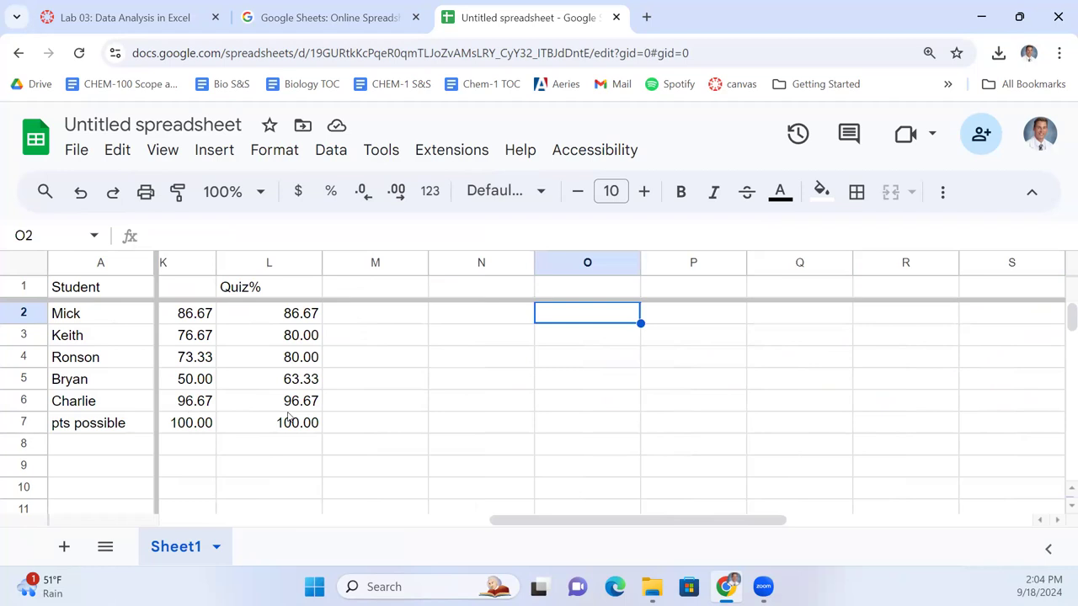
# Step: Move down below the grades table to row 15 and back up to row 1 to check the frozen header row
pyautogui.press('Down')
pyautogui.press('Down')
pyautogui.press('Down')
pyautogui.press('Down')
pyautogui.press('Down')
pyautogui.press('Down')
pyautogui.press('Down')
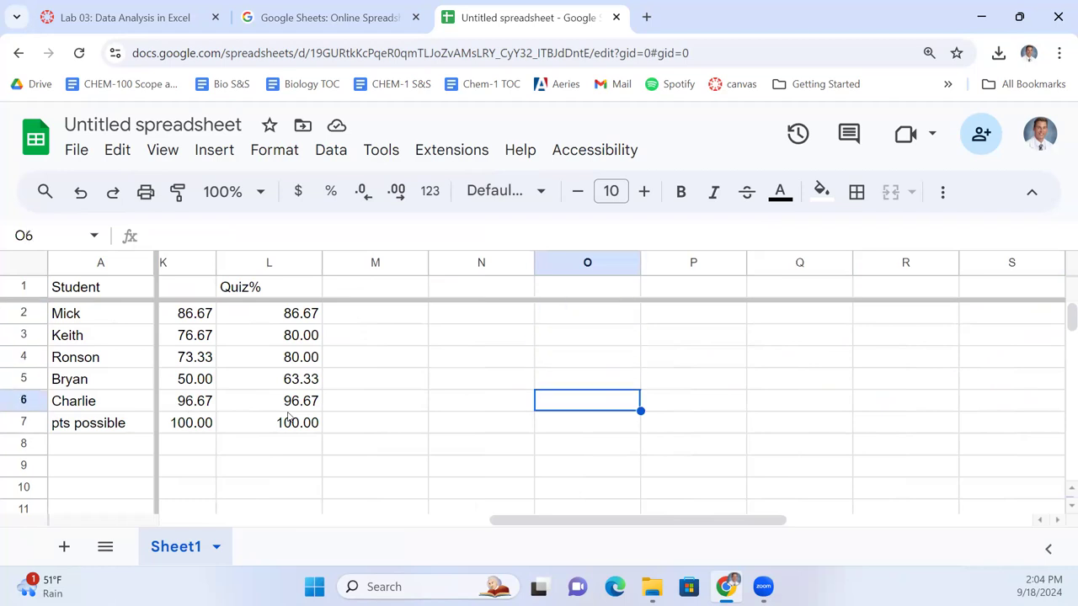
pyautogui.press('Left')
pyautogui.press('Left')
pyautogui.press('Left')
pyautogui.press('Left')
pyautogui.press('Left')
pyautogui.press('Left')
pyautogui.press('Down')
pyautogui.press('Down')
pyautogui.press('Down')
pyautogui.press('Down')
pyautogui.press('Down')
pyautogui.press('Down')
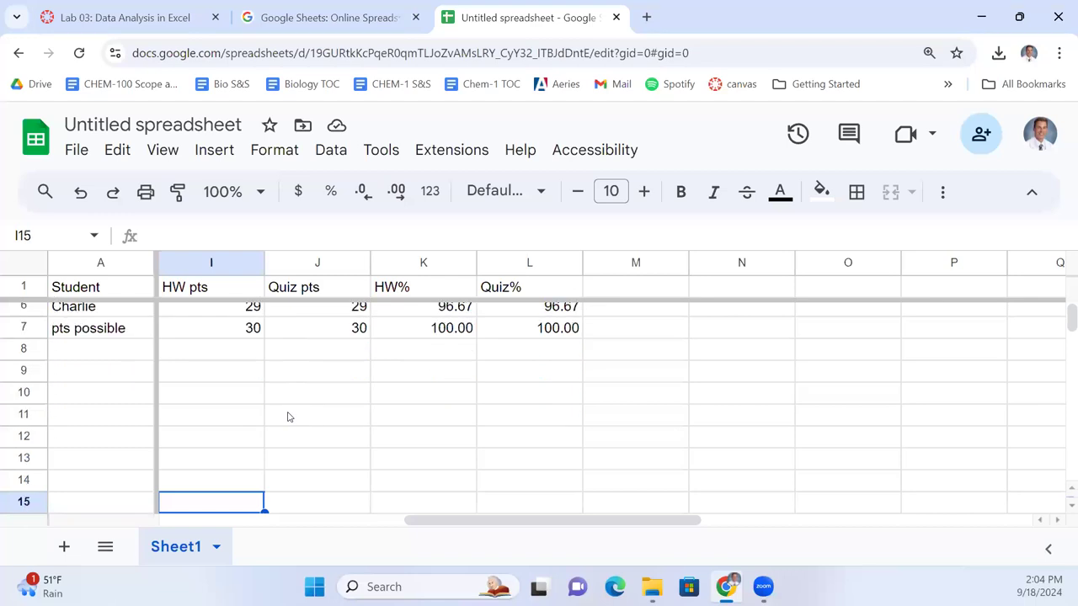
pyautogui.press('Up')
pyautogui.press('Up')
pyautogui.press('Up')
pyautogui.press('Up')
pyautogui.press('Up')
pyautogui.press('Up')
pyautogui.press('Up')
pyautogui.press('Up')
pyautogui.press('Up')
pyautogui.press('Up')
pyautogui.press('Up')
pyautogui.press('Up')
pyautogui.press('Up')
pyautogui.press('Up')
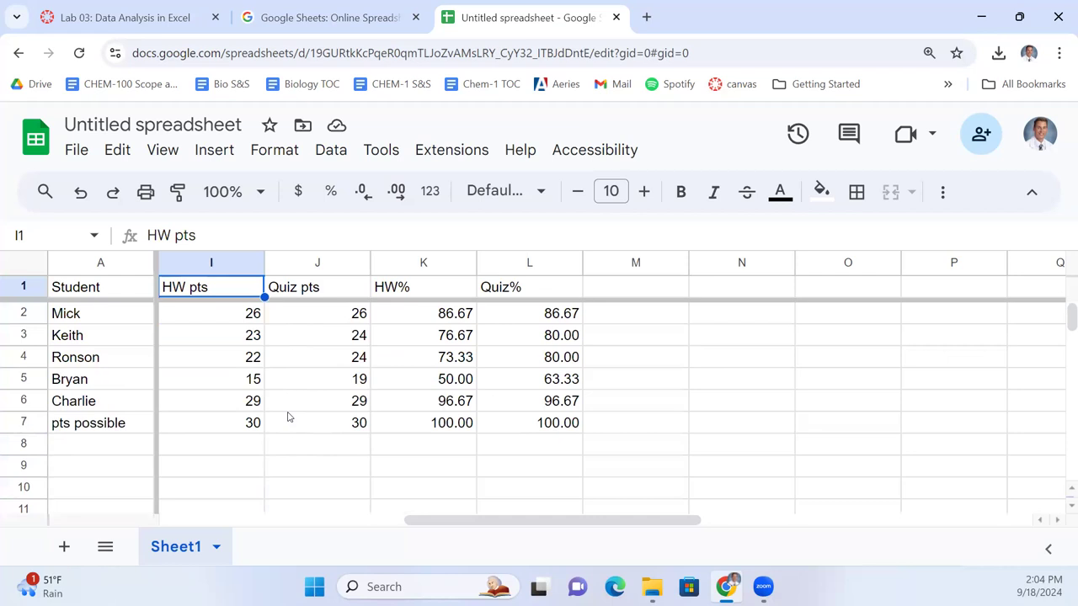
# Step: Go back to the start of row 2, look across all score columns again, and select the empty header cell M1
pyautogui.press('Left')
pyautogui.press('Down')
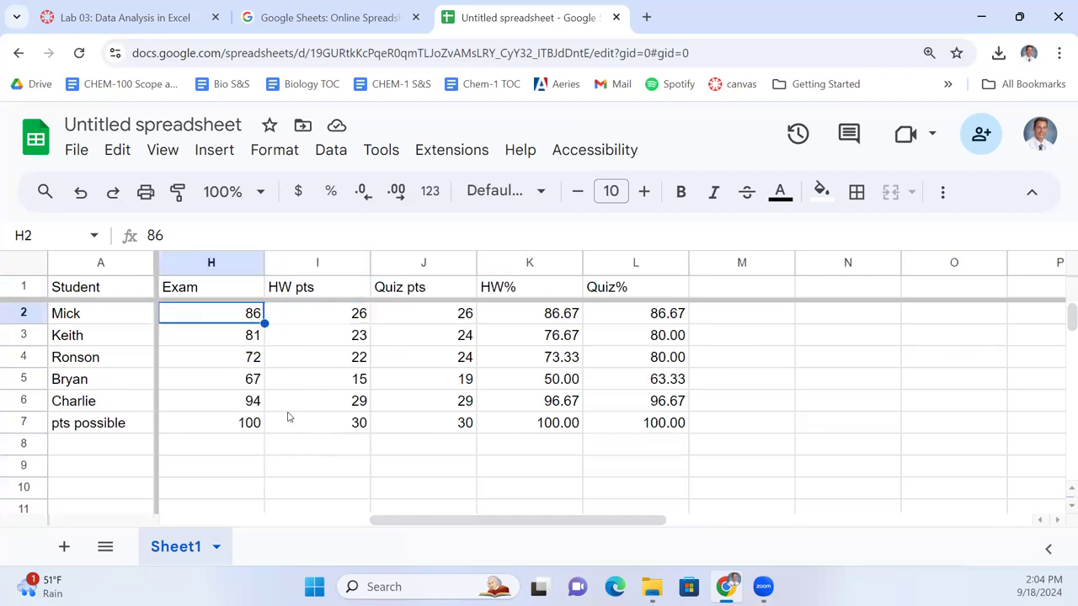
pyautogui.press('Home')
pyautogui.press('Right')
pyautogui.press('Right')
pyautogui.press('Right')
pyautogui.press('Right')
pyautogui.press('Right')
pyautogui.press('Right')
pyautogui.press('Right')
pyautogui.press('Right')
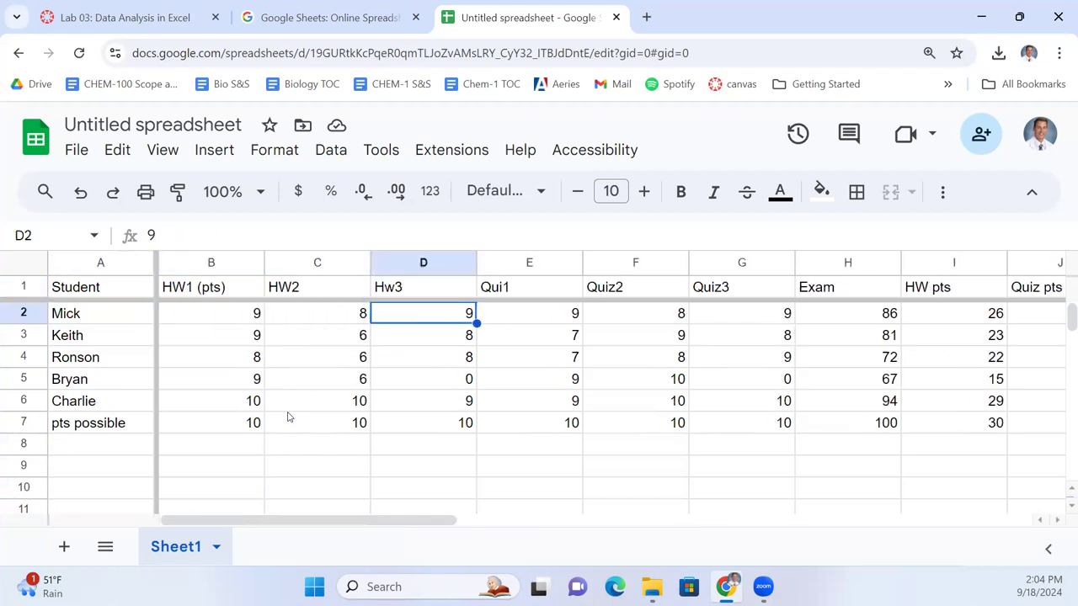
pyautogui.press('Right')
pyautogui.press('Right')
pyautogui.press('Right')
pyautogui.press('Right')
pyautogui.press('Right')
pyautogui.press('Right')
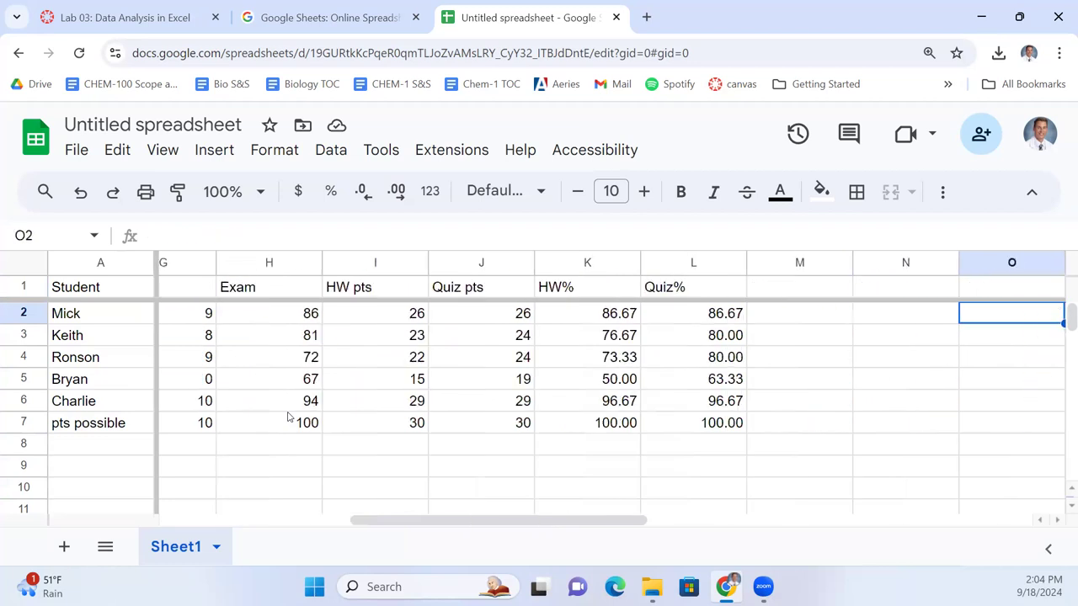
pyautogui.press('Left')
pyautogui.press('Left')
pyautogui.press('Up')
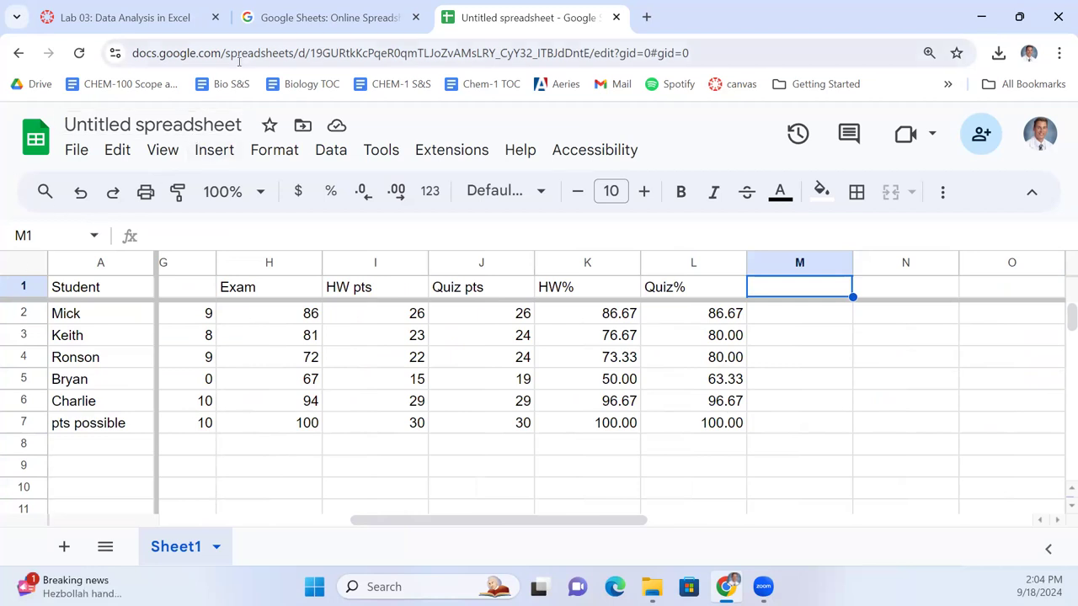
# Step: Switch to the Lab 03 instructions in Canvas and read the page 2 step on weighting the final grade
pyautogui.click(151, 32)
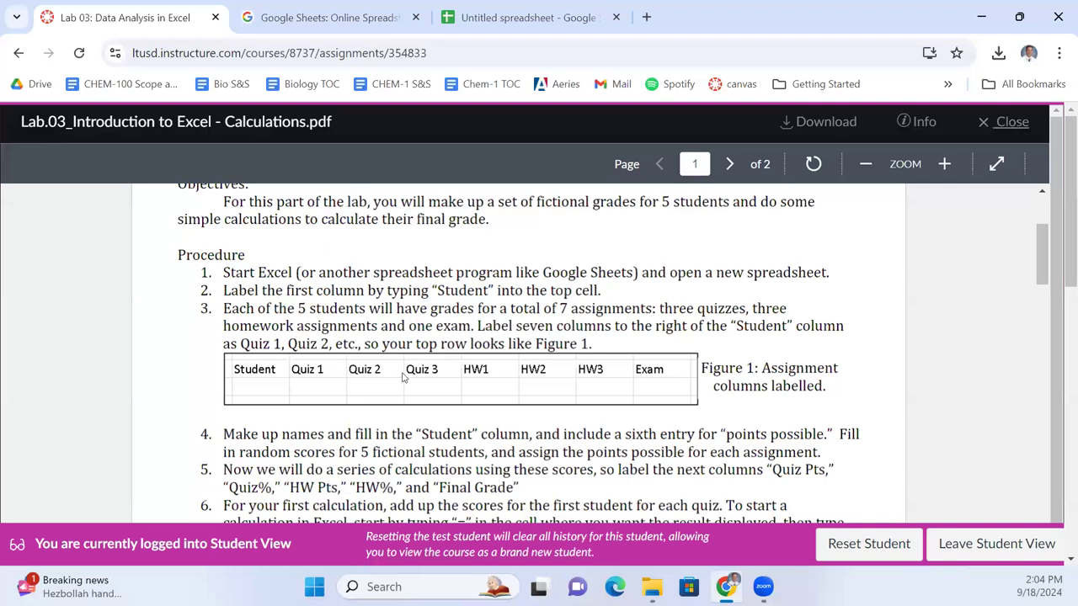
pyautogui.scroll(-15, 403, 377)
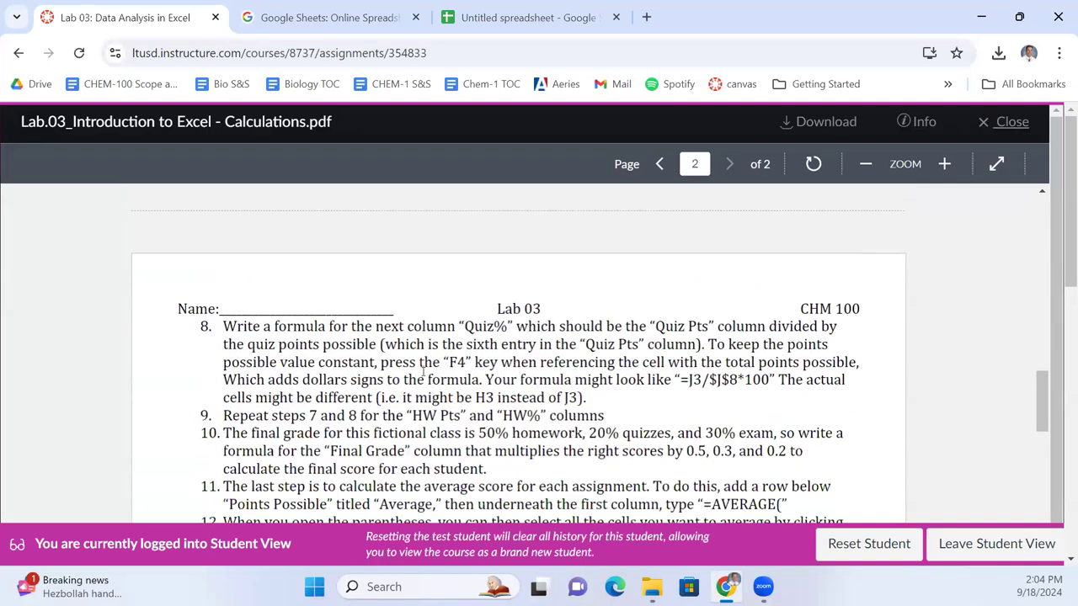
pyautogui.scroll(-1, 423, 370)
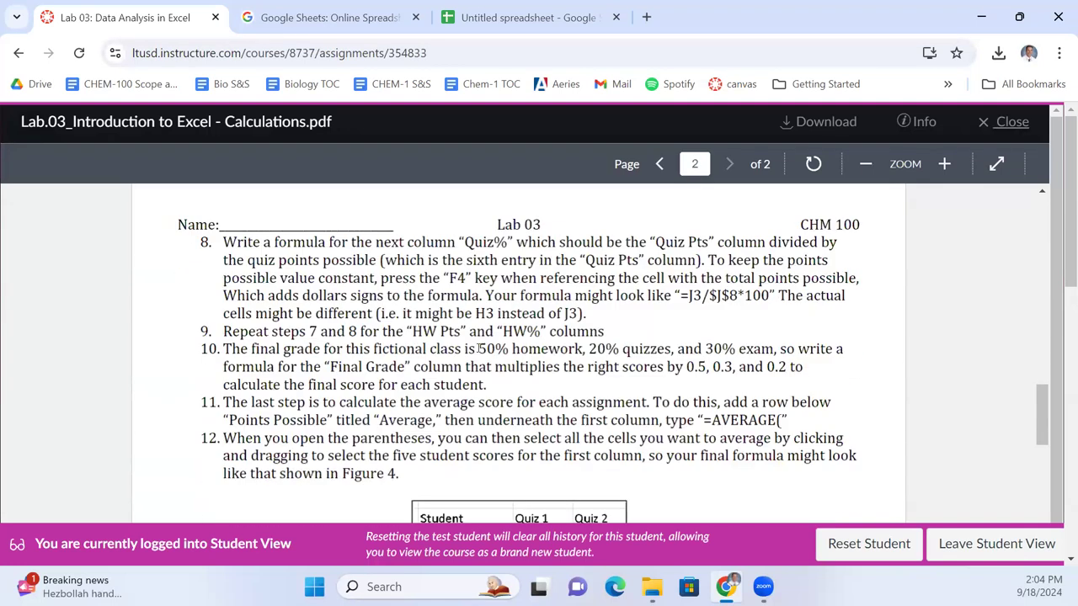
pyautogui.scroll(-1, 516, 347)
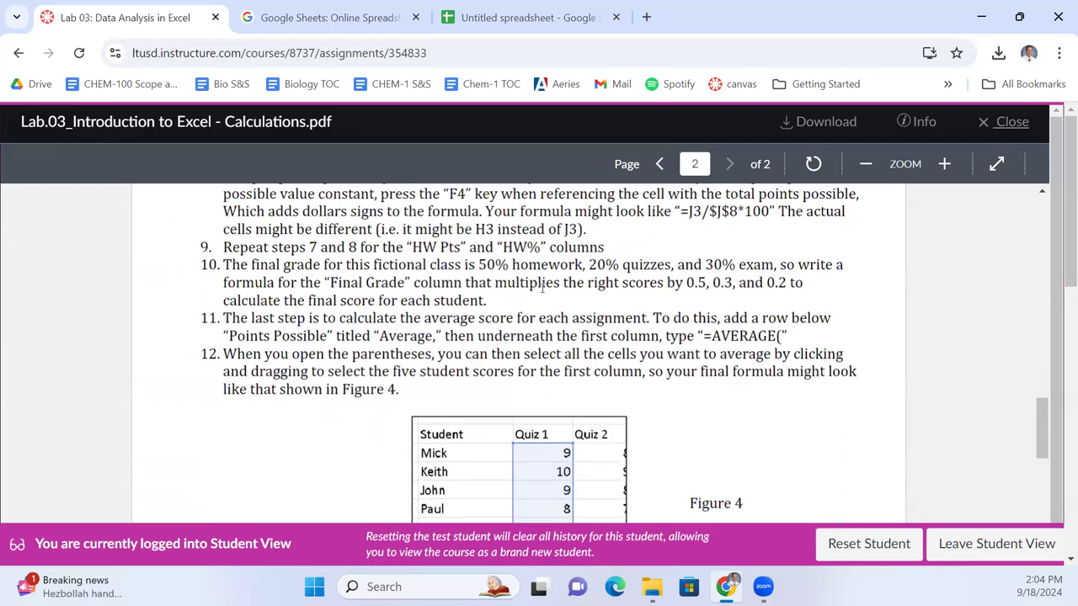
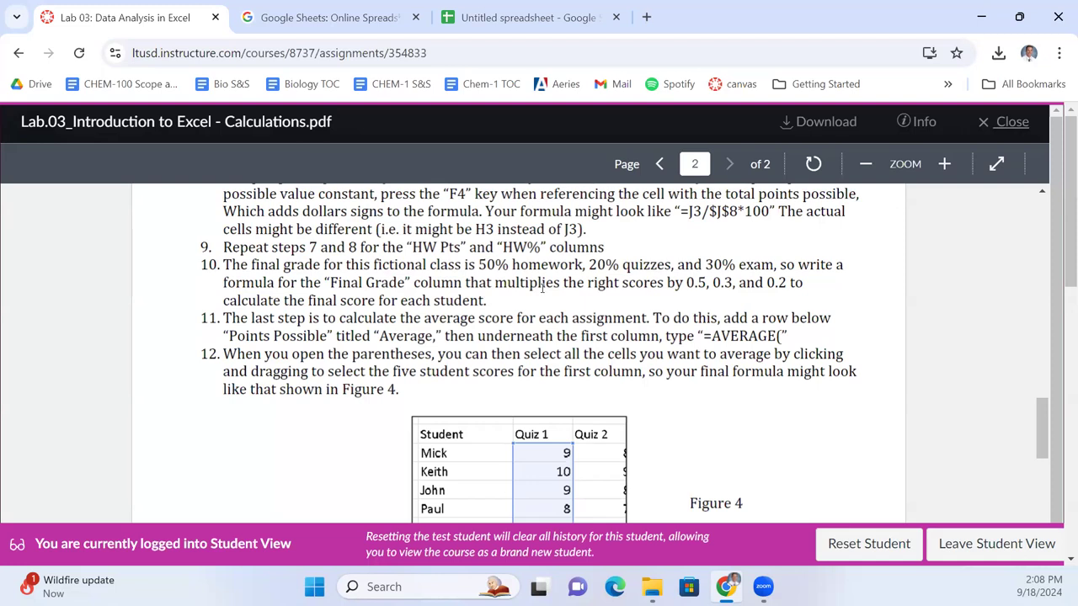
# Step: Return to the Google Sheets spreadsheet and label column M as Total in M1
pyautogui.click(524, 18)
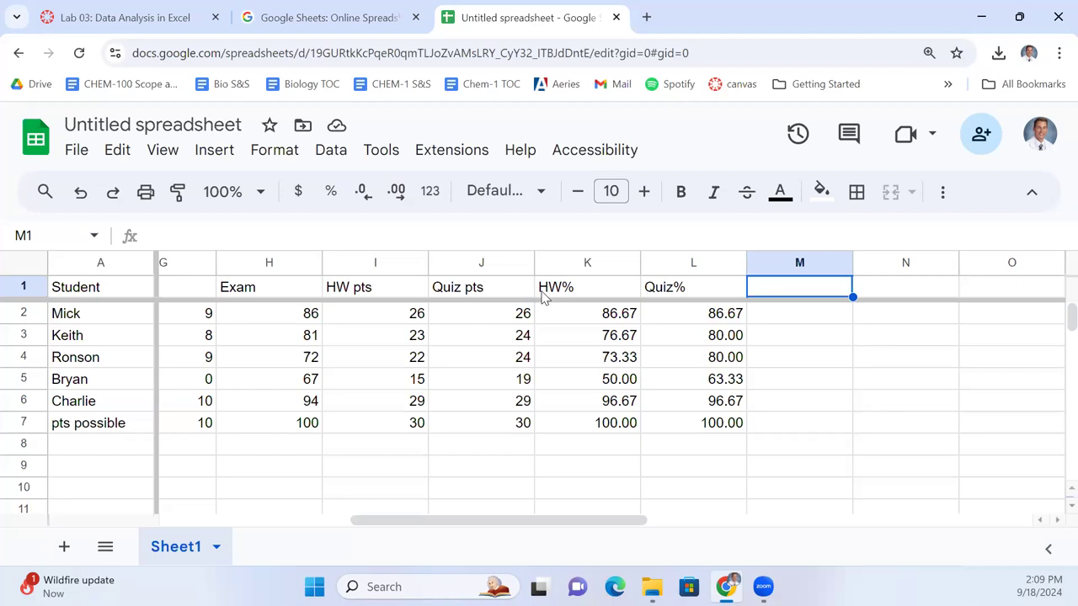
pyautogui.write('Total')
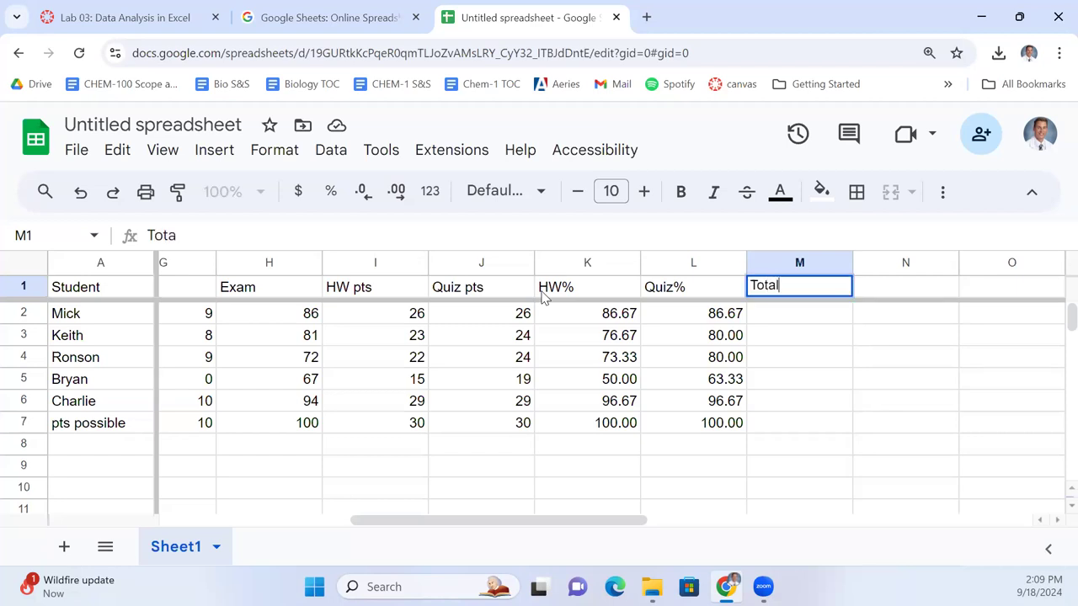
pyautogui.press('Return')
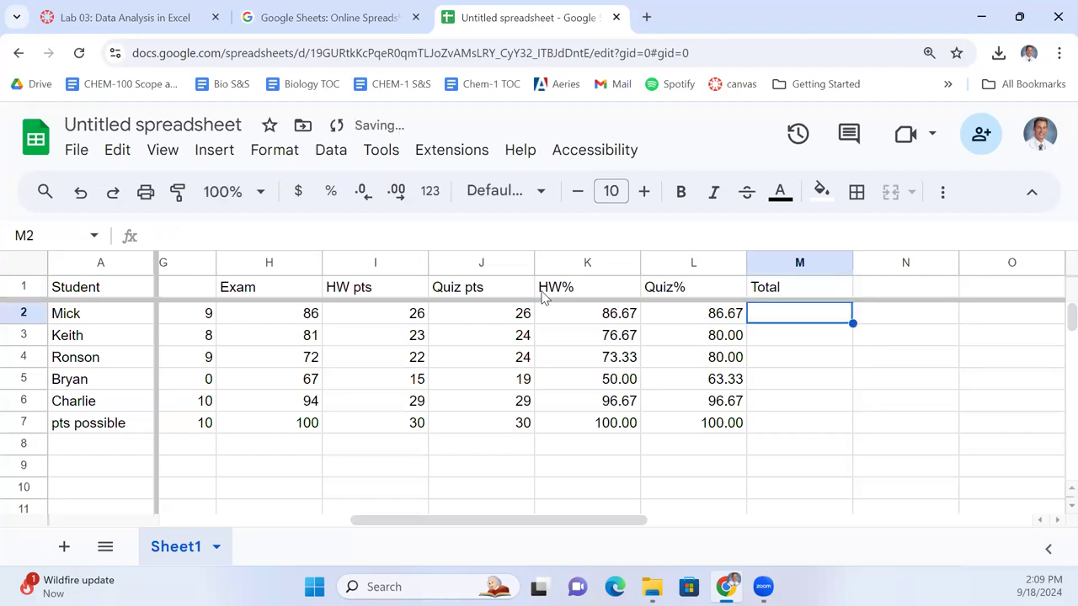
# Step: Enter the weighted total formula =0.5*K2+0.2*L2+0.3*H2 in M2 from the homework, quiz and exam scores
pyautogui.write('=0.5*')
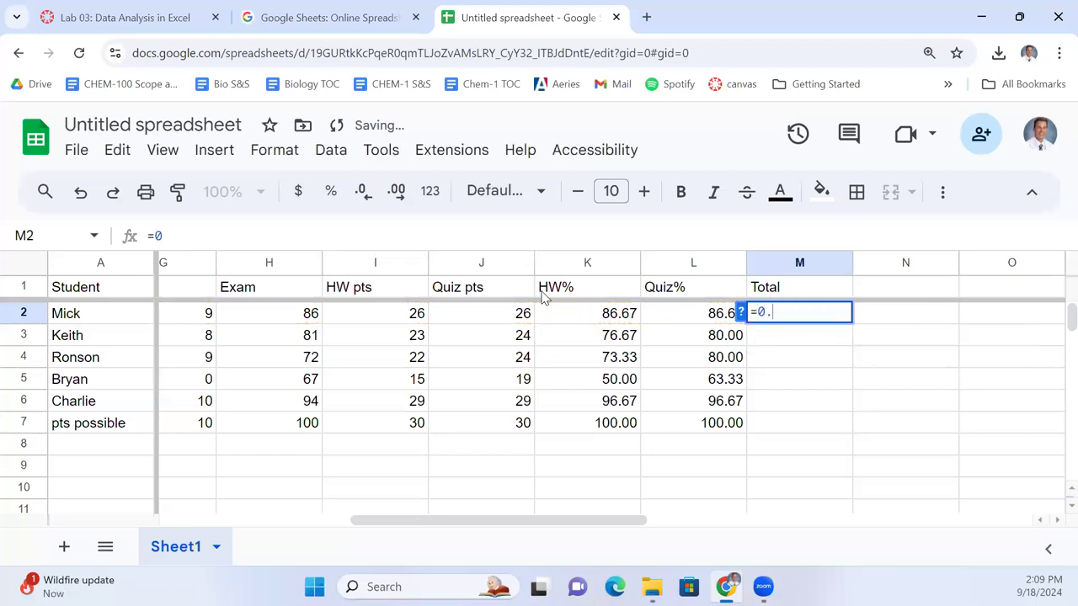
pyautogui.click(606, 321)
pyautogui.write('+')
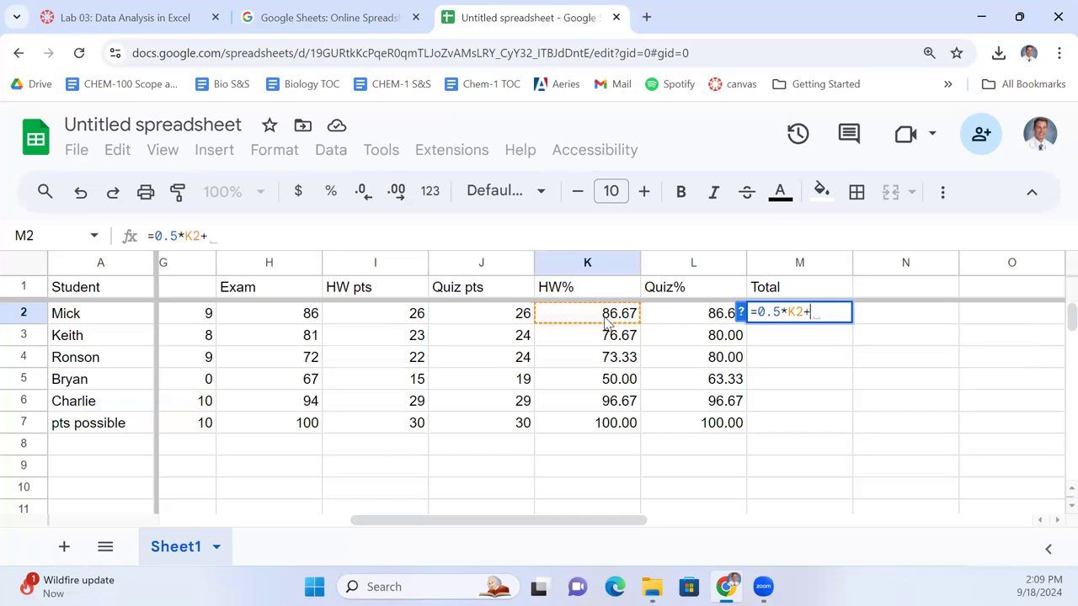
pyautogui.write('0.2*')
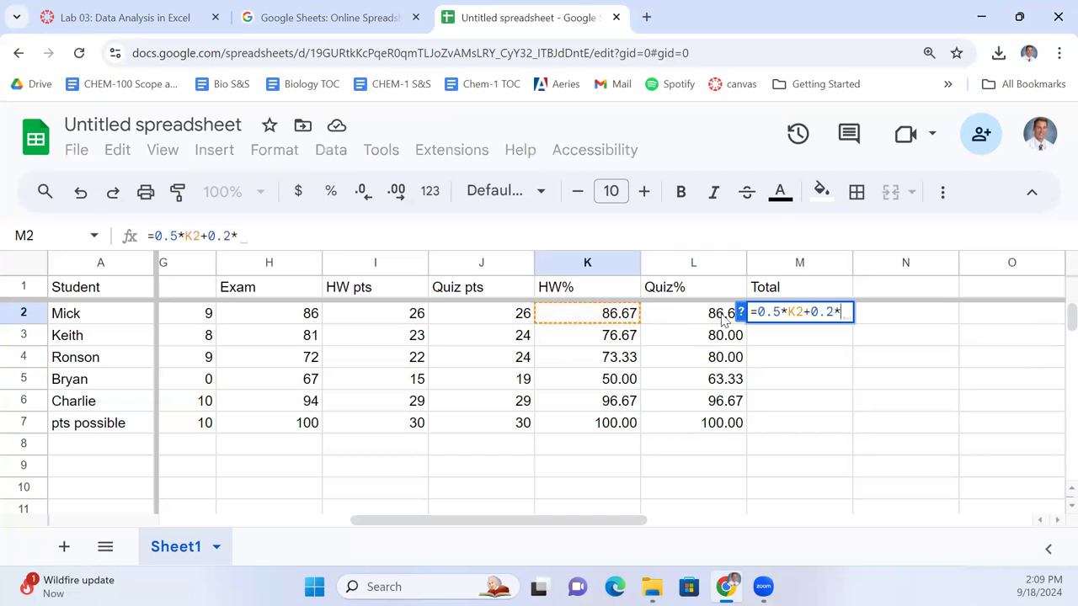
pyautogui.click(721, 321)
pyautogui.write('+0.3*')
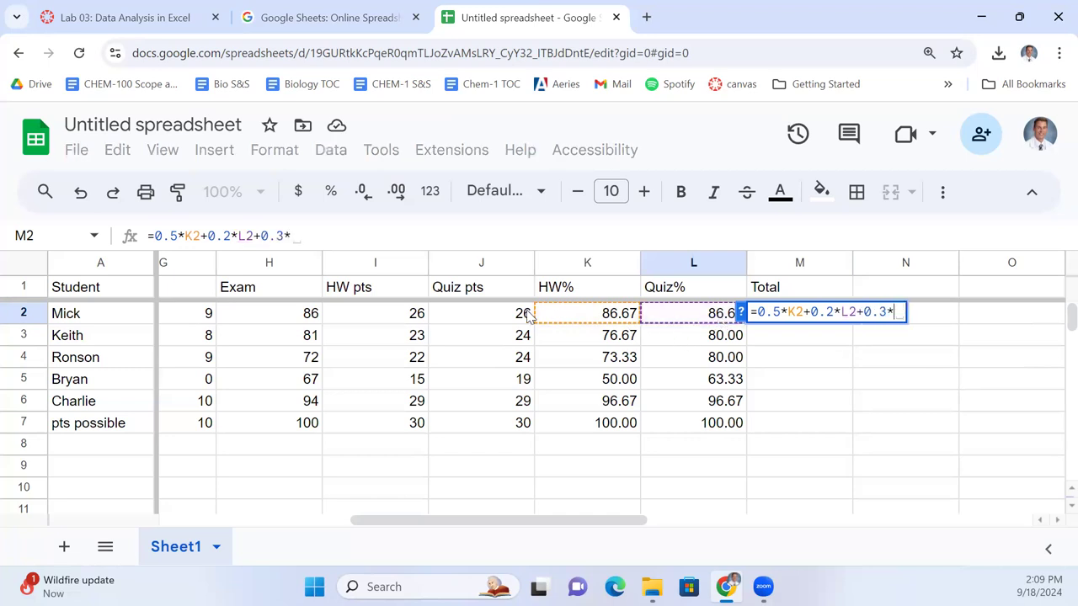
pyautogui.click(312, 317)
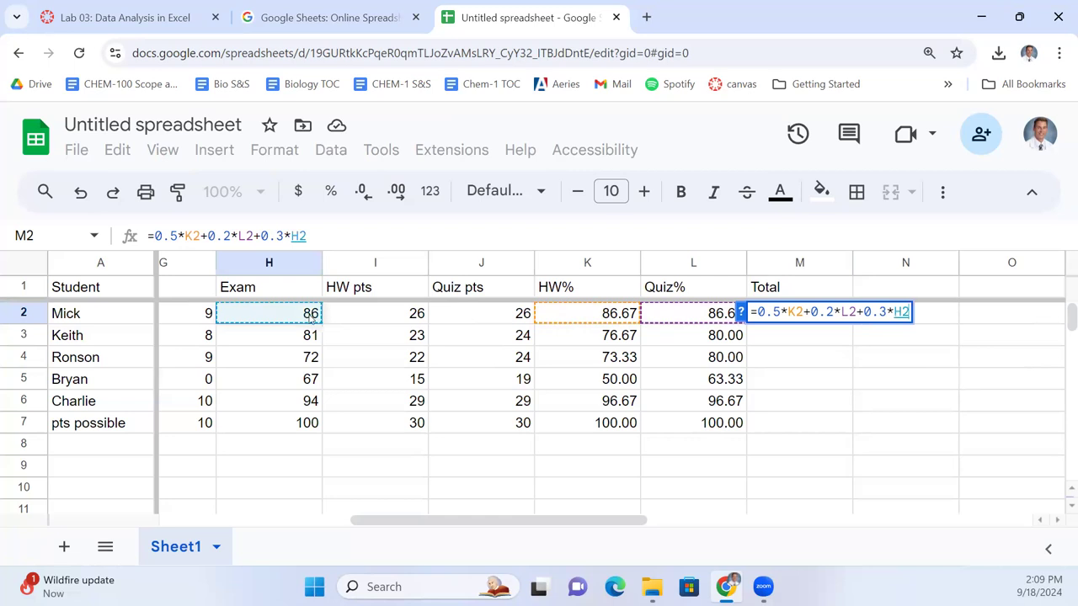
pyautogui.press('Return')
# Step: Fill the Total formula in M2 down through M7
pyautogui.press('Up')
pyautogui.hotkey('ctrl', 'c')
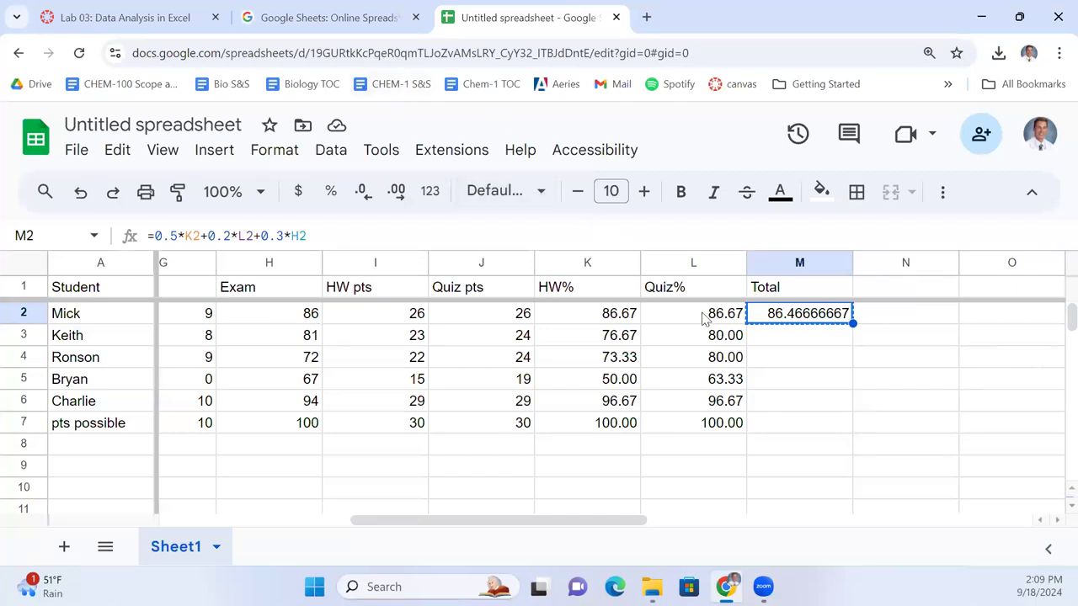
pyautogui.moveTo(852, 323); pyautogui.dragTo(842, 428)
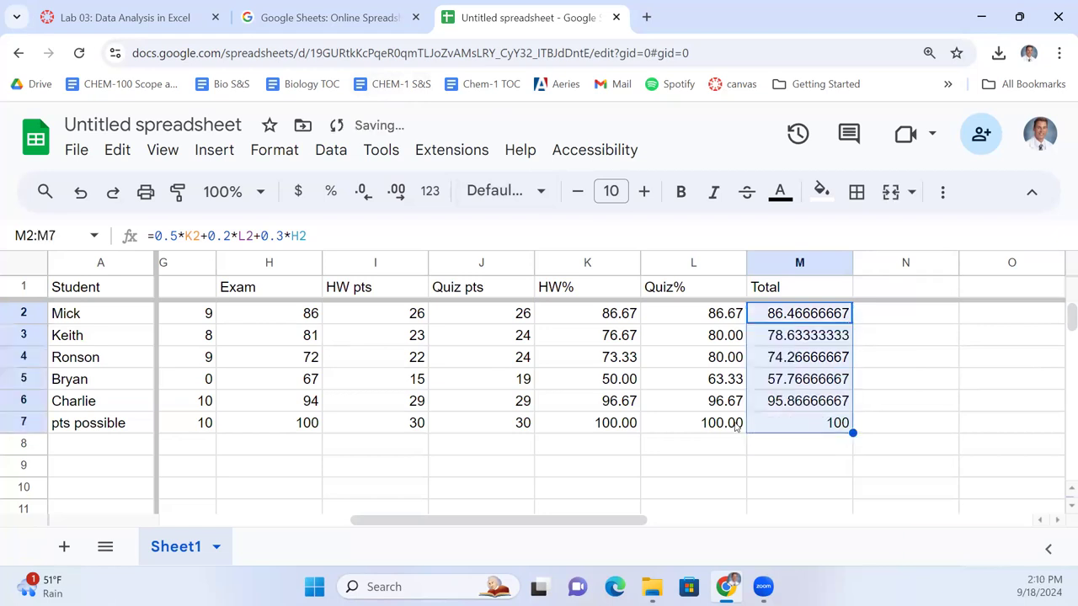
# Step: Inspect the filled Total formula and its cell references in M3
pyautogui.click(794, 398)
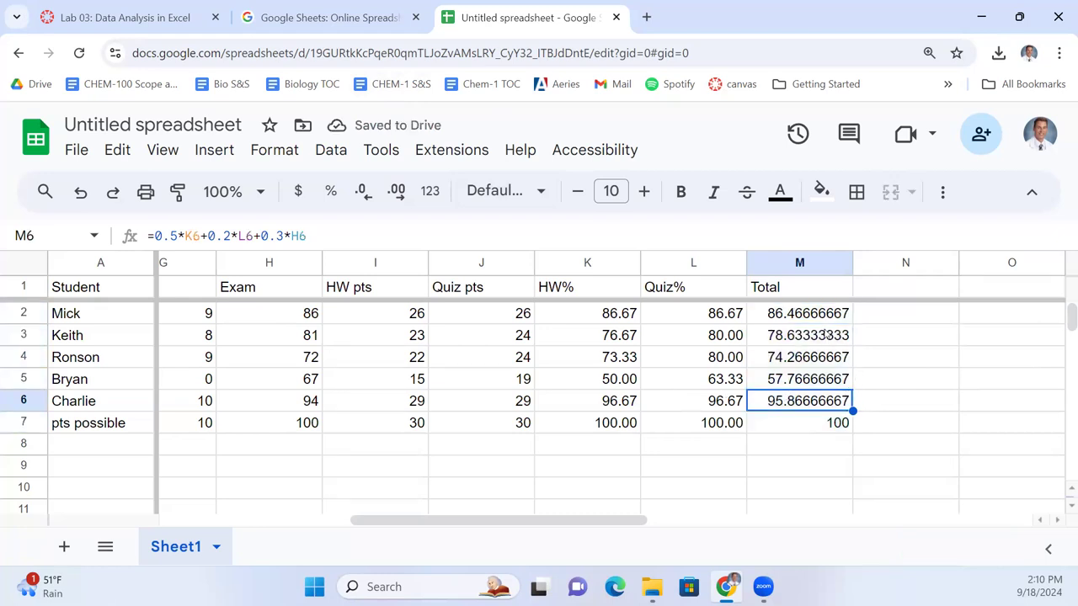
pyautogui.doubleClick(827, 334)
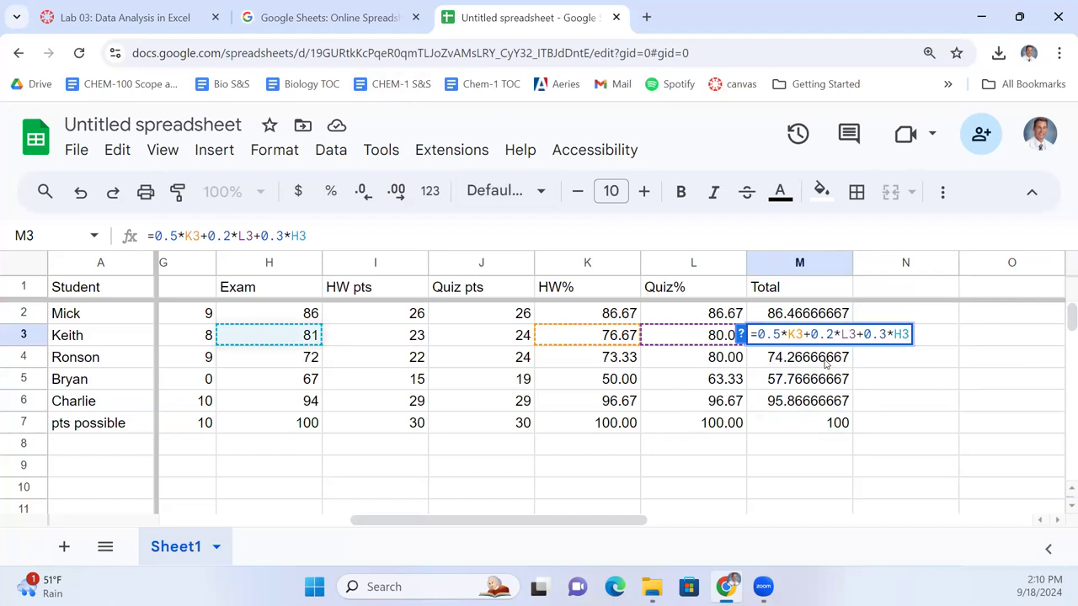
pyautogui.press('Return')
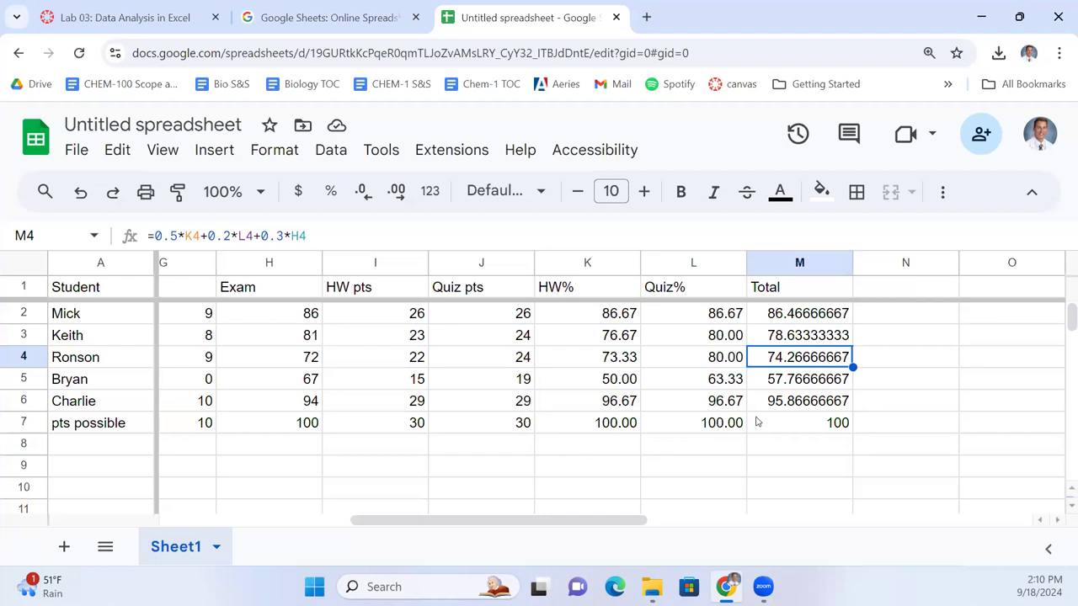
# Step: Put the K4 reference in parentheses in M4 so the Total formula reads =0.5*(K4)+0.2*L4+0.3*H4
pyautogui.click(183, 237)
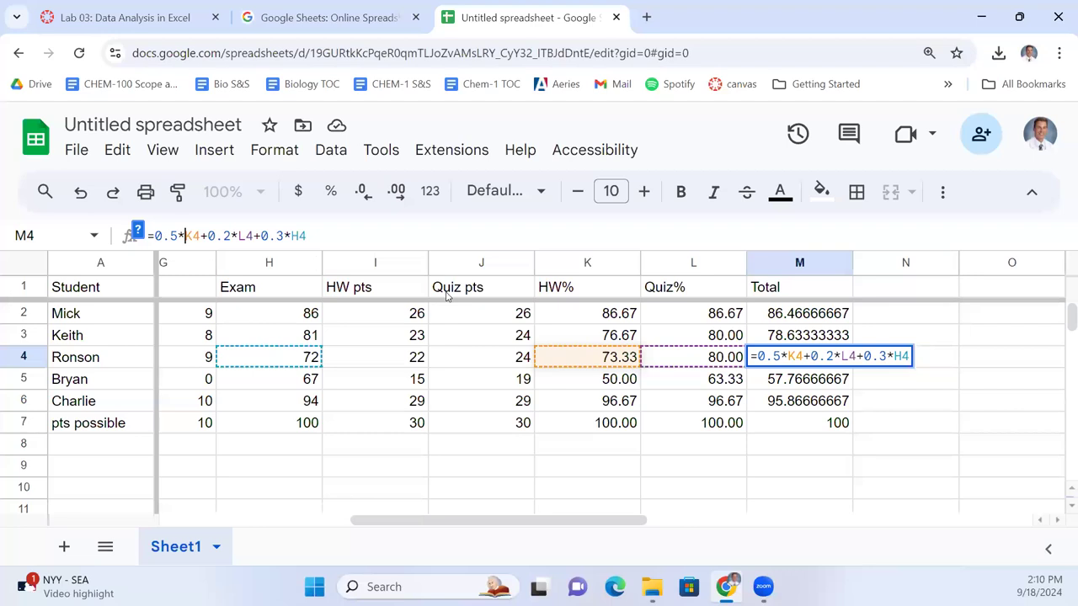
pyautogui.hotkey('shift', 'Right')
pyautogui.hotkey('shift', 'Right')
pyautogui.hotkey('shift', 'Right')
pyautogui.hotkey('shift', 'Right')
pyautogui.hotkey('shift', 'Right')
pyautogui.hotkey('shift', 'Right')
pyautogui.hotkey('shift', 'Right')
pyautogui.press('Left')
pyautogui.press('Right')
pyautogui.press('Right')
pyautogui.press('Left')
pyautogui.press('Left')
pyautogui.write('(K4)')
pyautogui.press('Left')
pyautogui.press('Left')
pyautogui.press('Left')
pyautogui.press('Left')
pyautogui.press('Left')
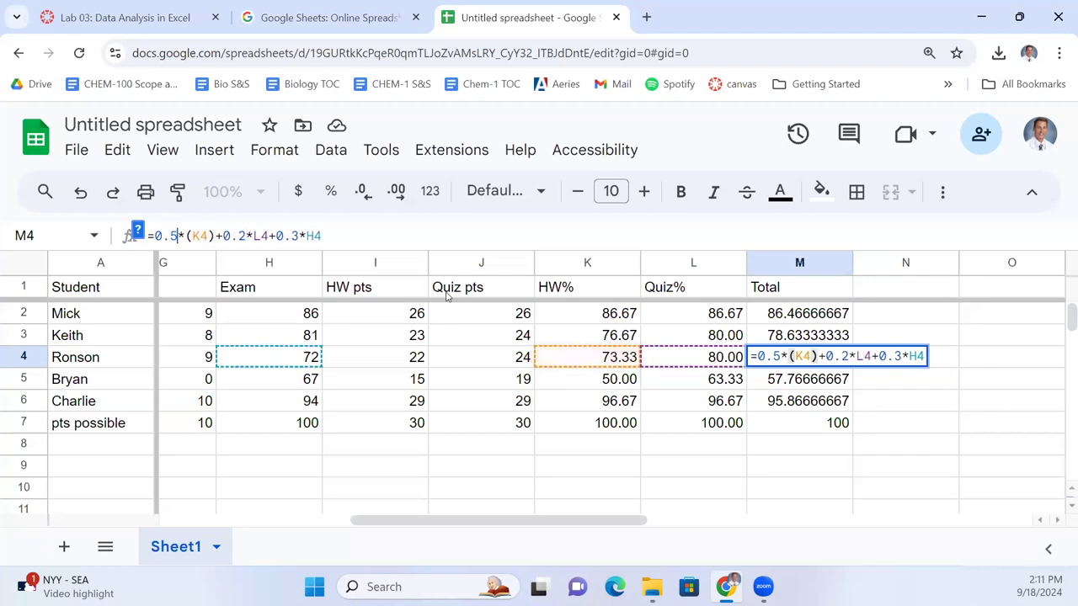
pyautogui.press('Delete')
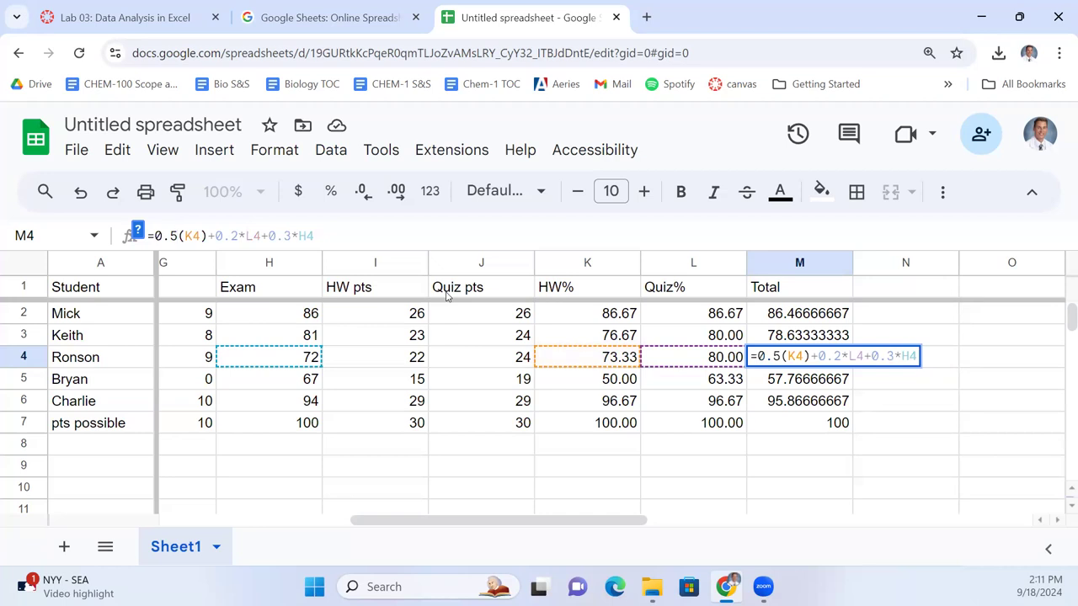
pyautogui.write('*')
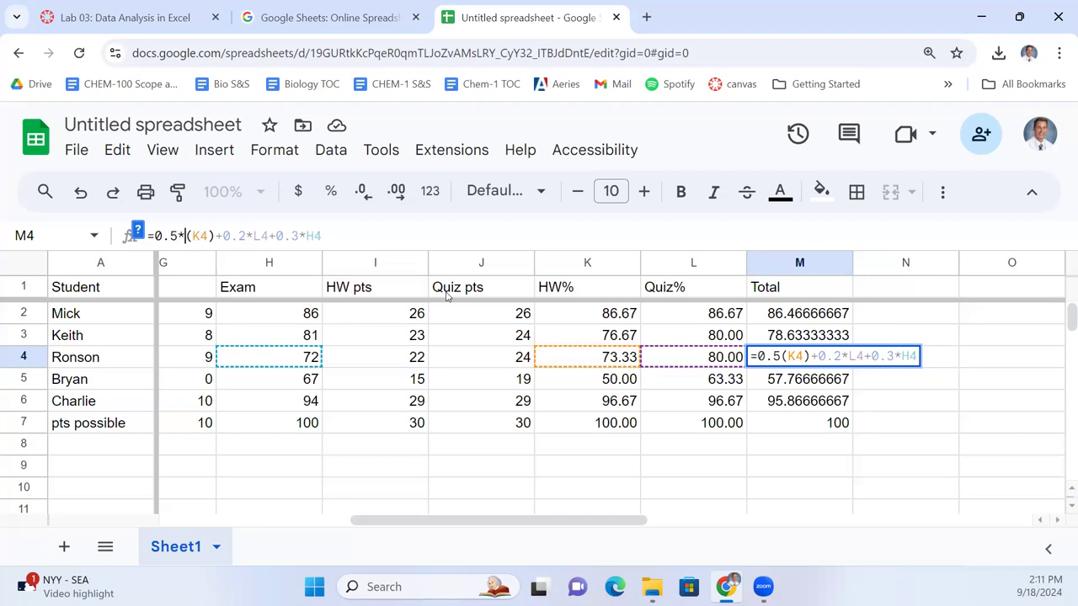
pyautogui.press('Return')
# Step: Check the filled Total formulas and their cell references in M5 through M7
pyautogui.press('Return')
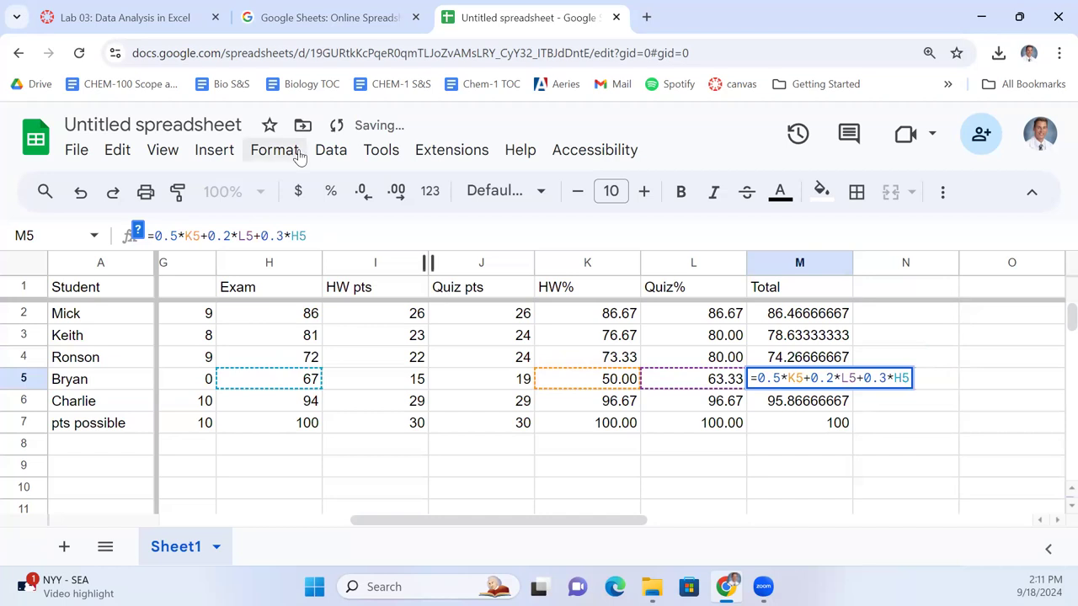
pyautogui.press('Return')
pyautogui.press('Return')
pyautogui.press('Return')
pyautogui.press('Return')
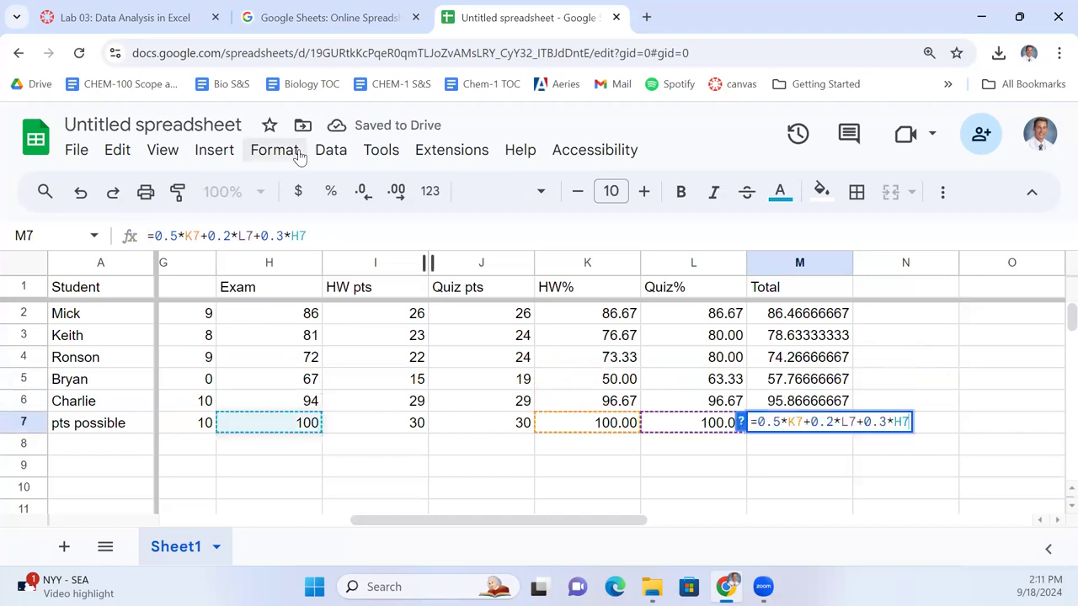
pyautogui.press('Return')
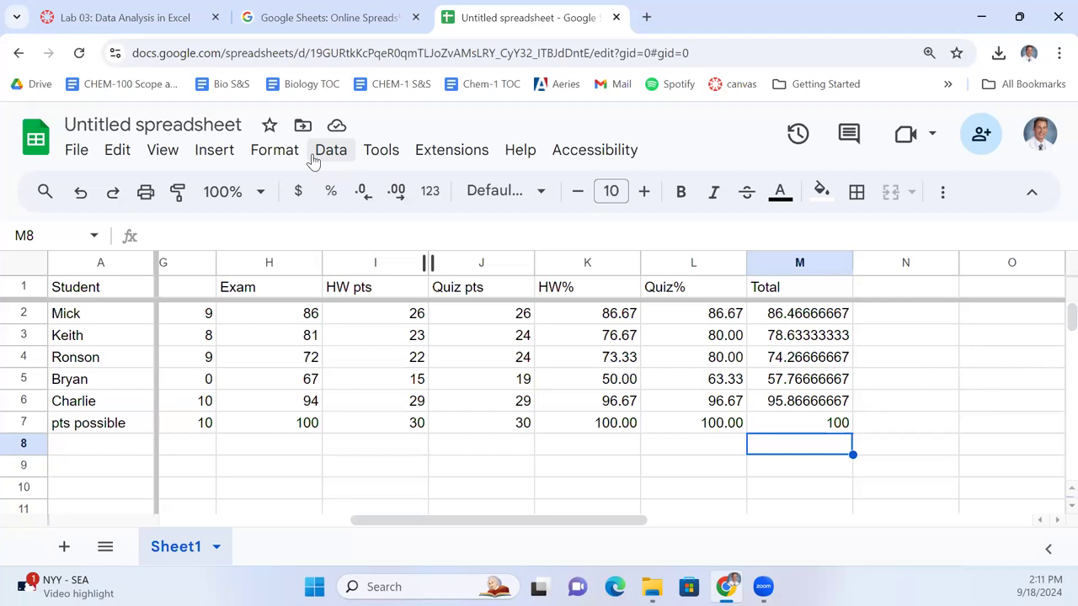
# Step: Format the Total grades in M2:M7 to show two decimal places
pyautogui.press('Right')
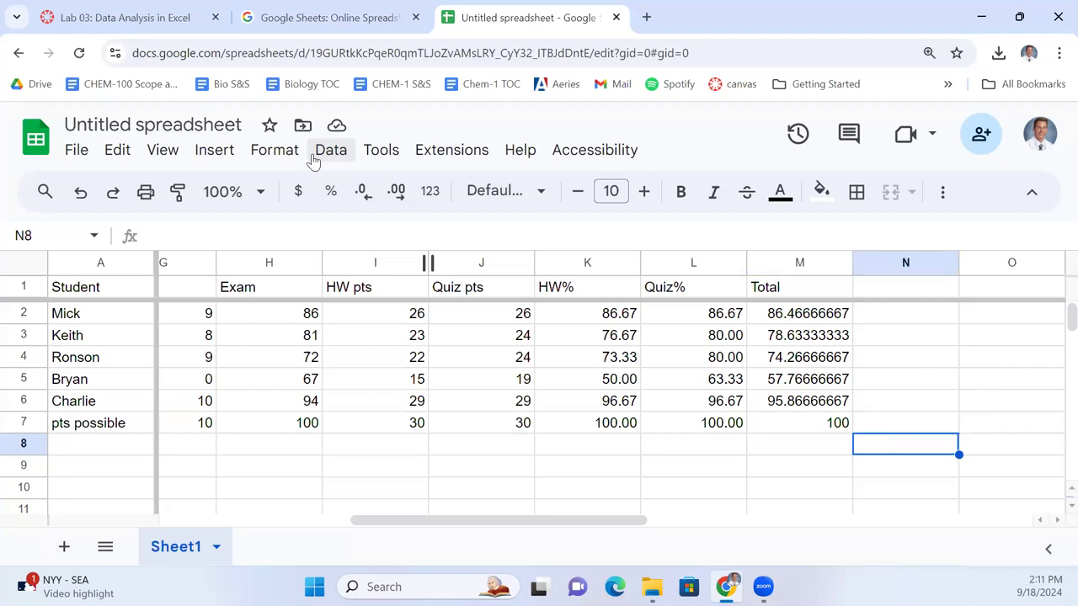
pyautogui.press('Up')
pyautogui.press('Up')
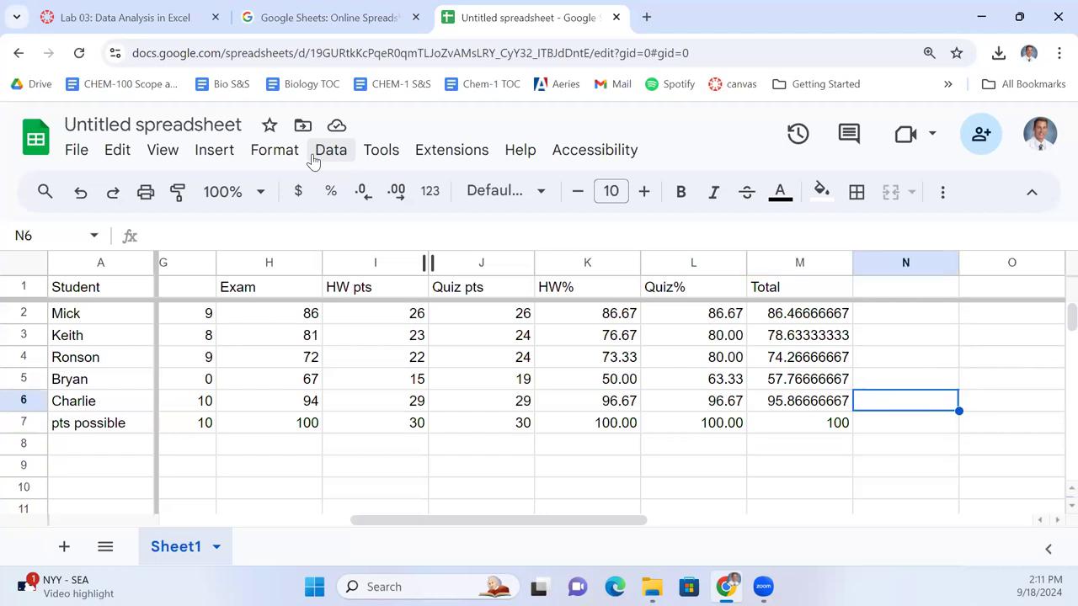
pyautogui.press('Down')
pyautogui.press('Left')
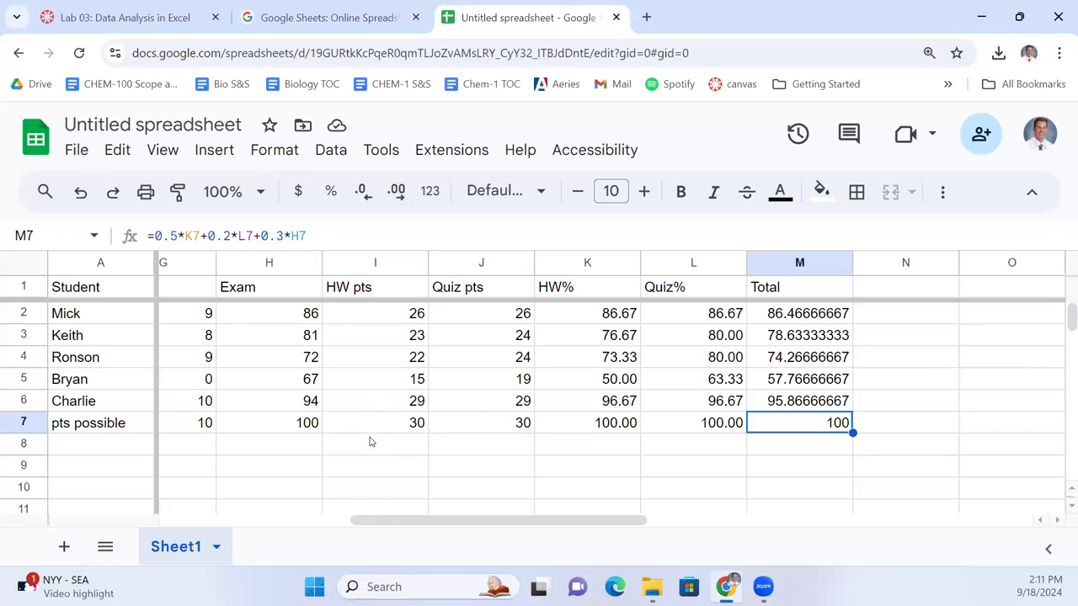
pyautogui.hotkey('shift', 'Up')
pyautogui.hotkey('shift', 'Up')
pyautogui.hotkey('shift', 'Up')
pyautogui.hotkey('shift', 'Up')
pyautogui.hotkey('shift', 'Up')
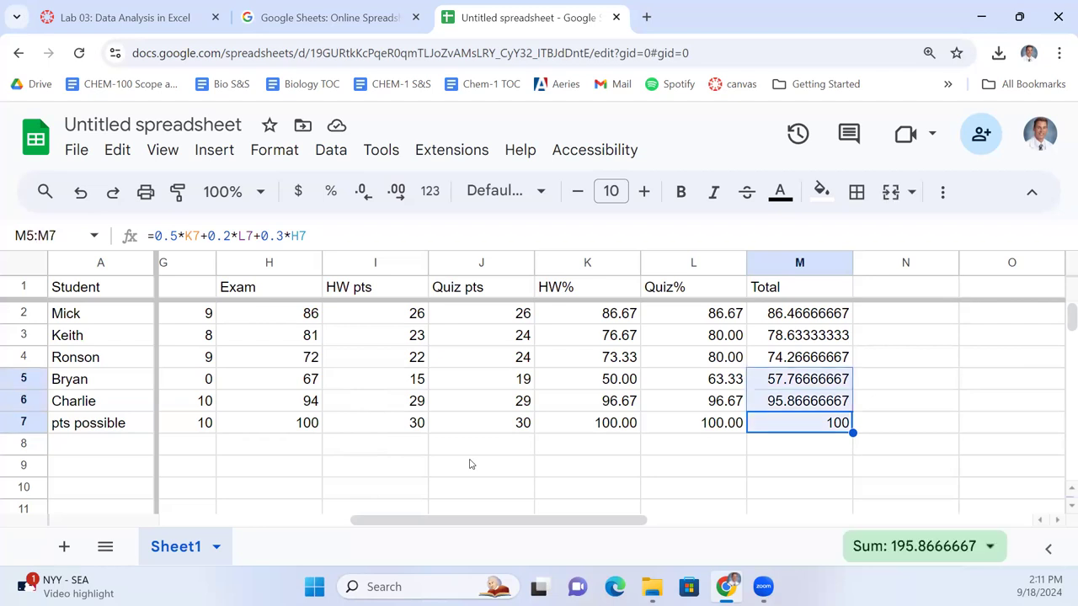
pyautogui.click(362, 192)
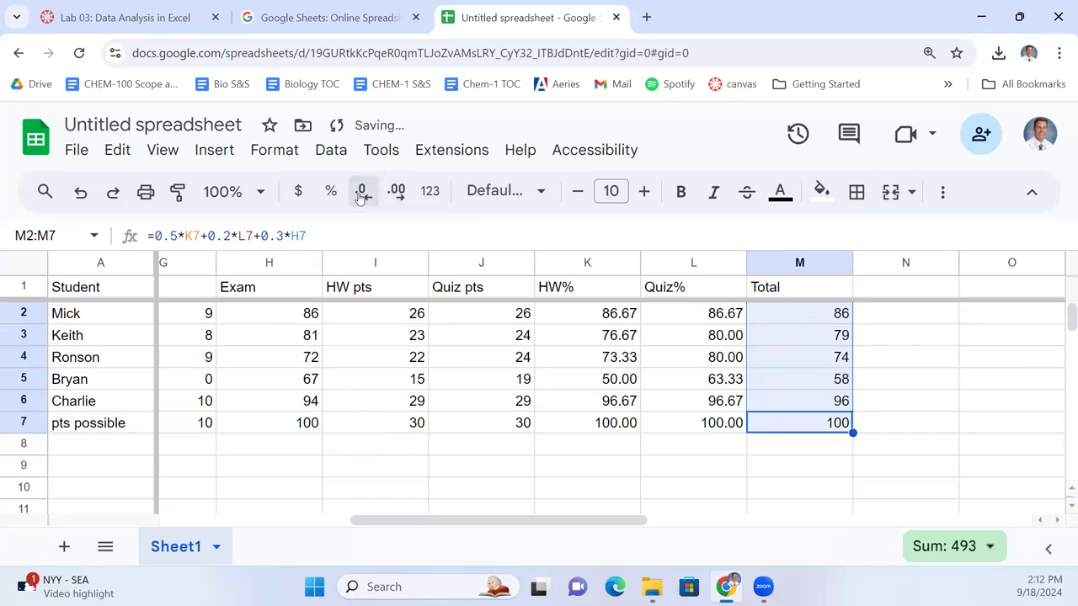
pyautogui.click(396, 192)
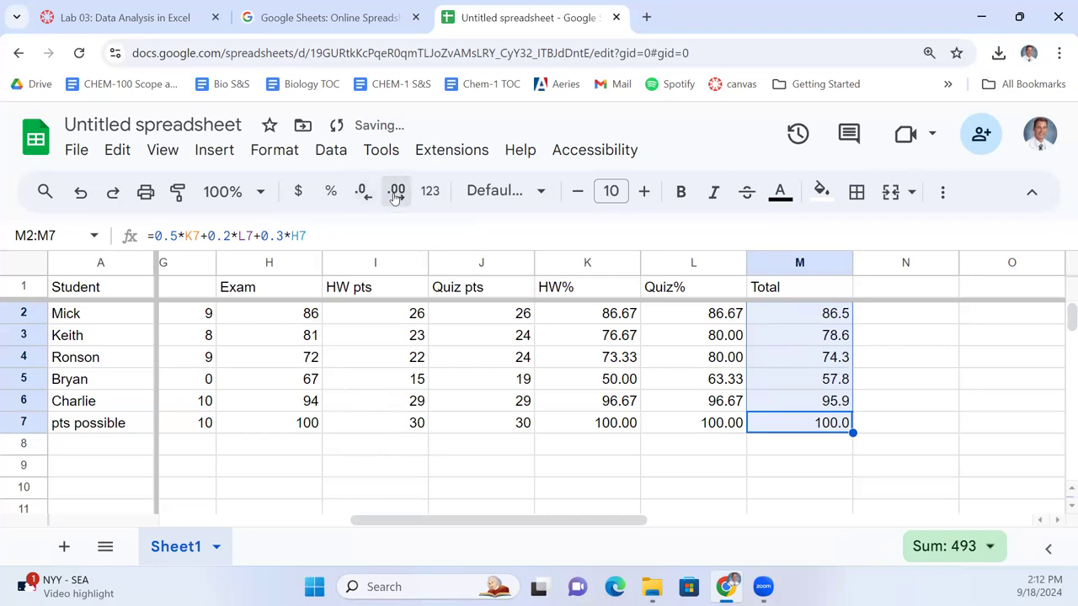
pyautogui.click(396, 192)
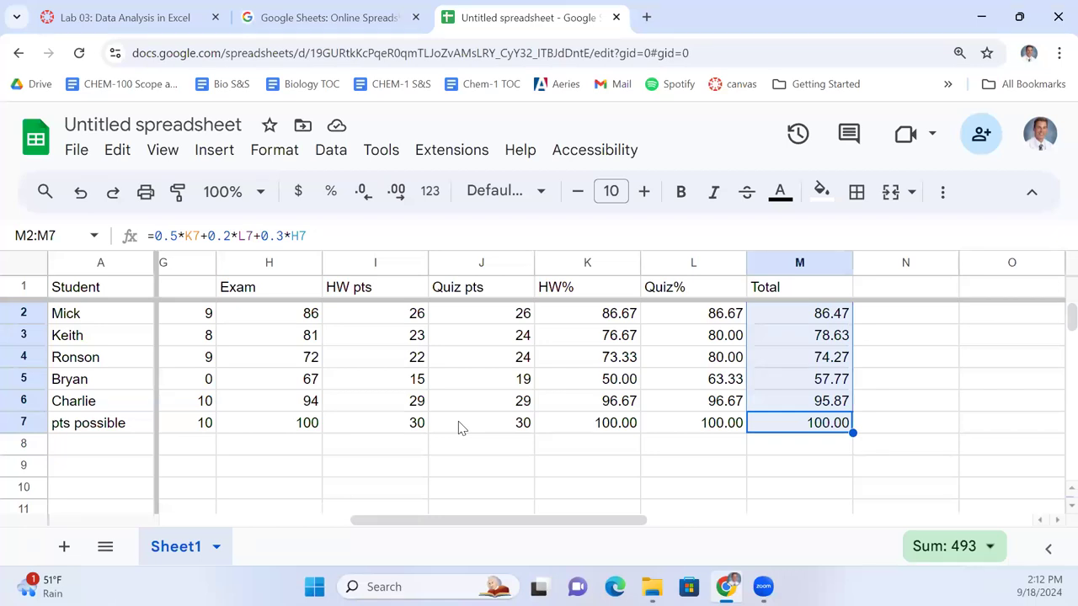
pyautogui.press('Right')
pyautogui.press('Right')
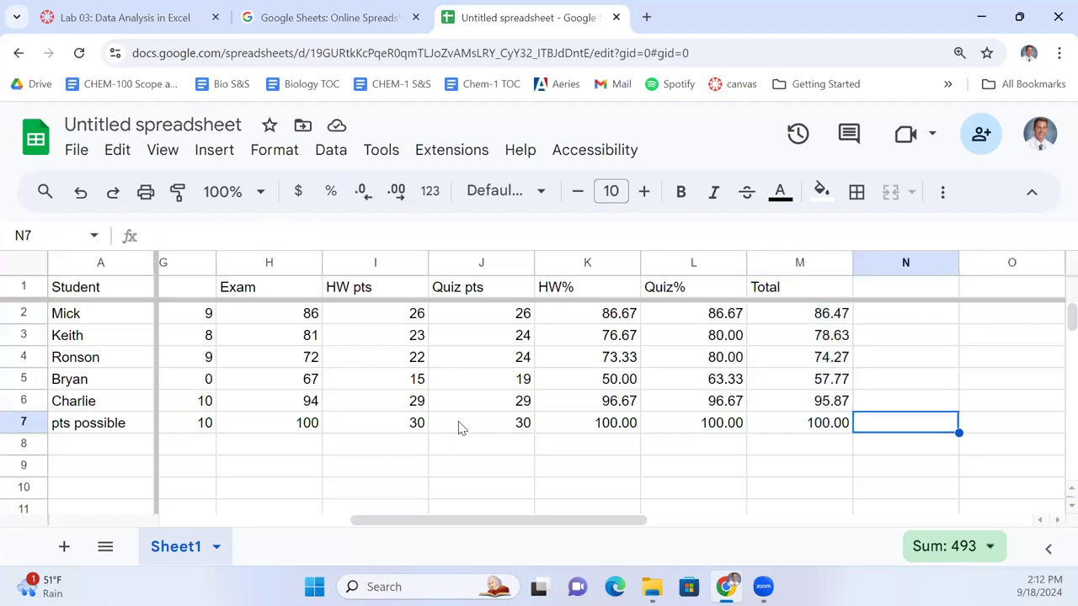
pyautogui.press('Down')
pyautogui.press('Left')
pyautogui.press('Left')
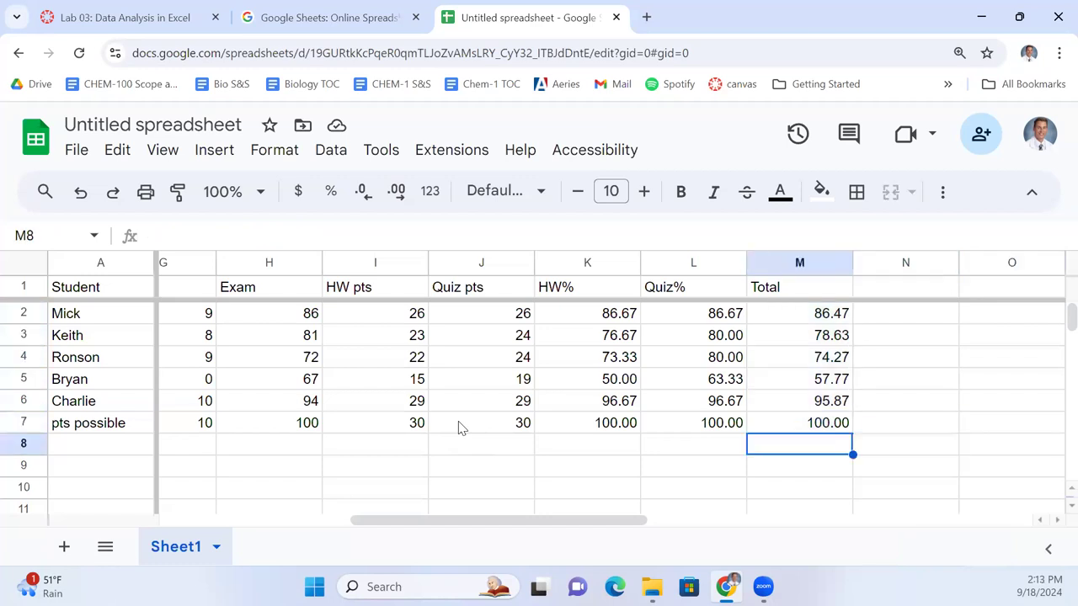
pyautogui.press('Down')
pyautogui.write('=')
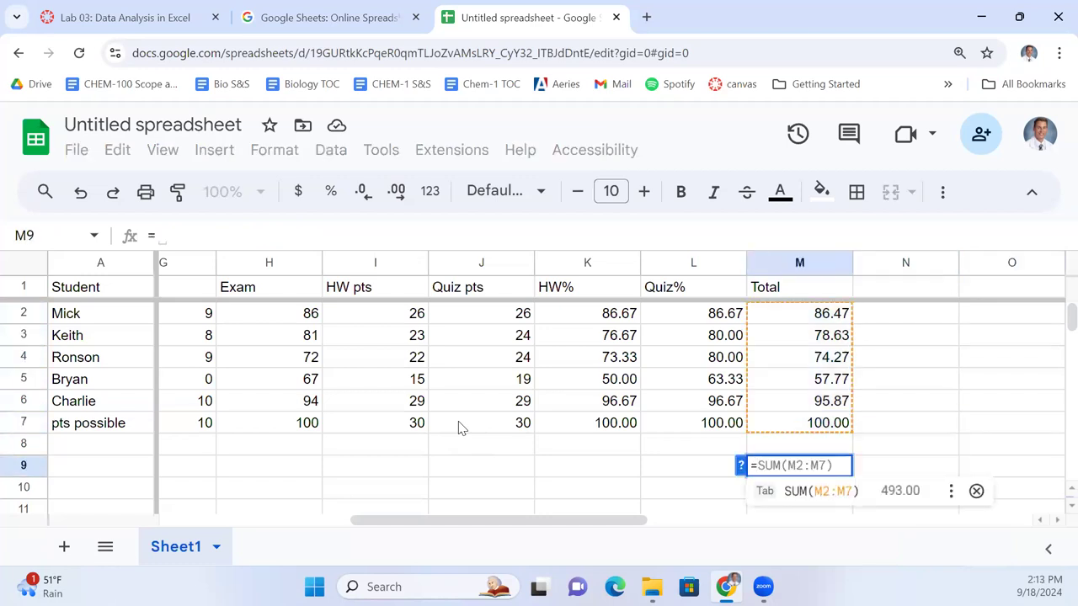
pyautogui.write('ttest')
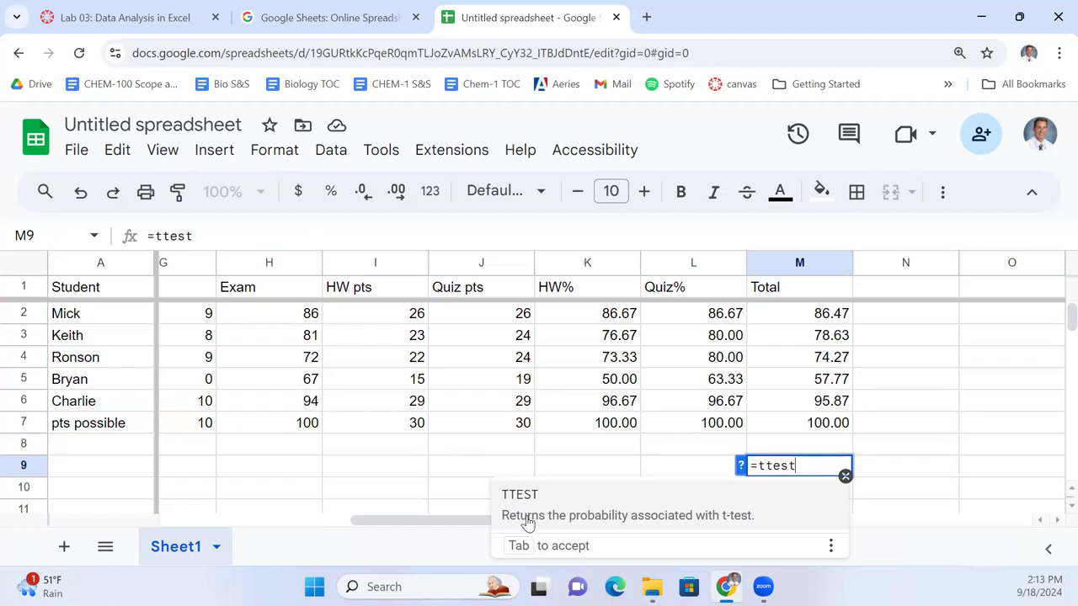
pyautogui.write('(')
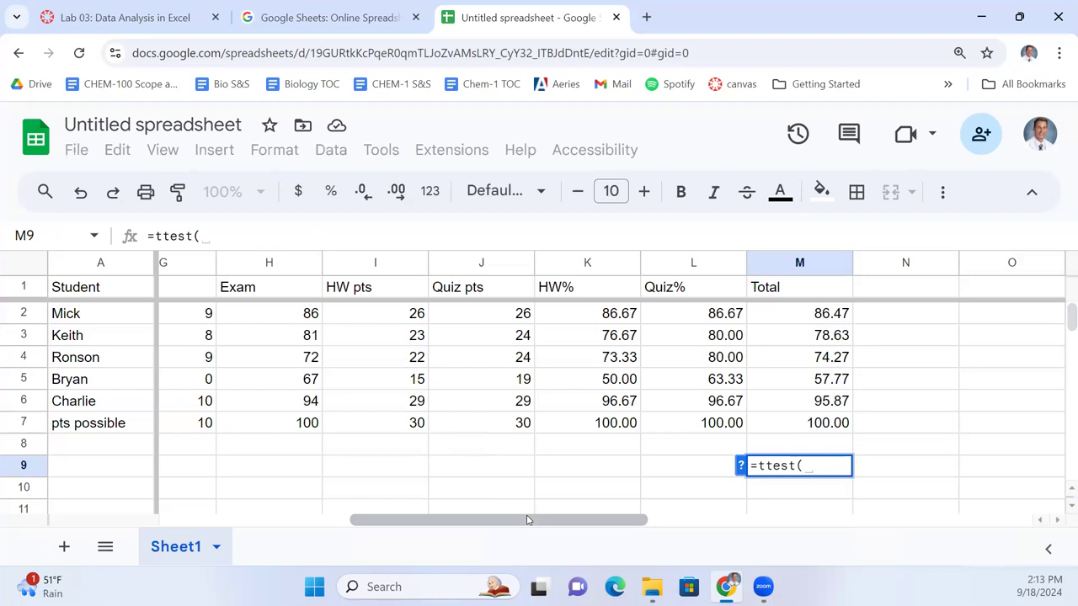
pyautogui.press('BackSpace')
pyautogui.press('BackSpace')
pyautogui.press('BackSpace')
pyautogui.press('BackSpace')
pyautogui.press('BackSpace')
pyautogui.press('BackSpace')
pyautogui.press('BackSpace')
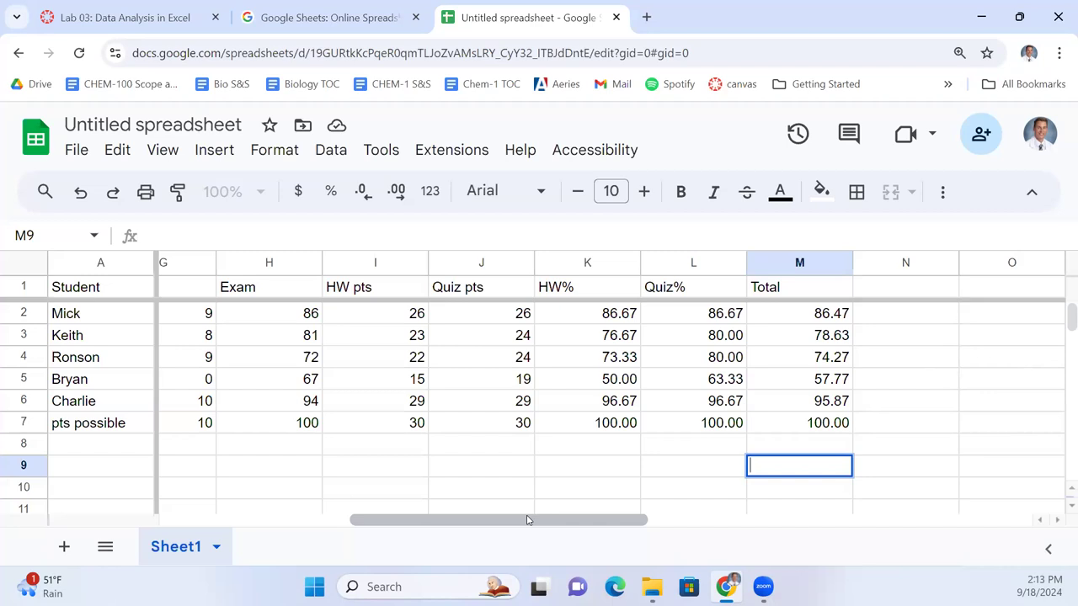
# Step: Label row 9 as Average in A9, below the pts possible row
pyautogui.press('Right')
pyautogui.hotkey('ctrl', 'Up')
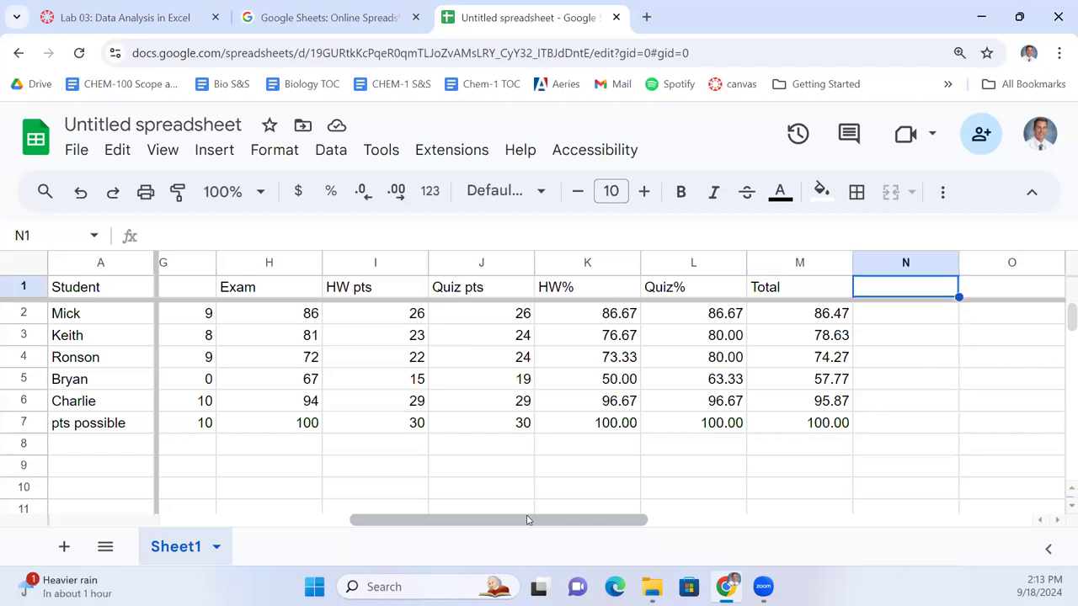
pyautogui.press('Down')
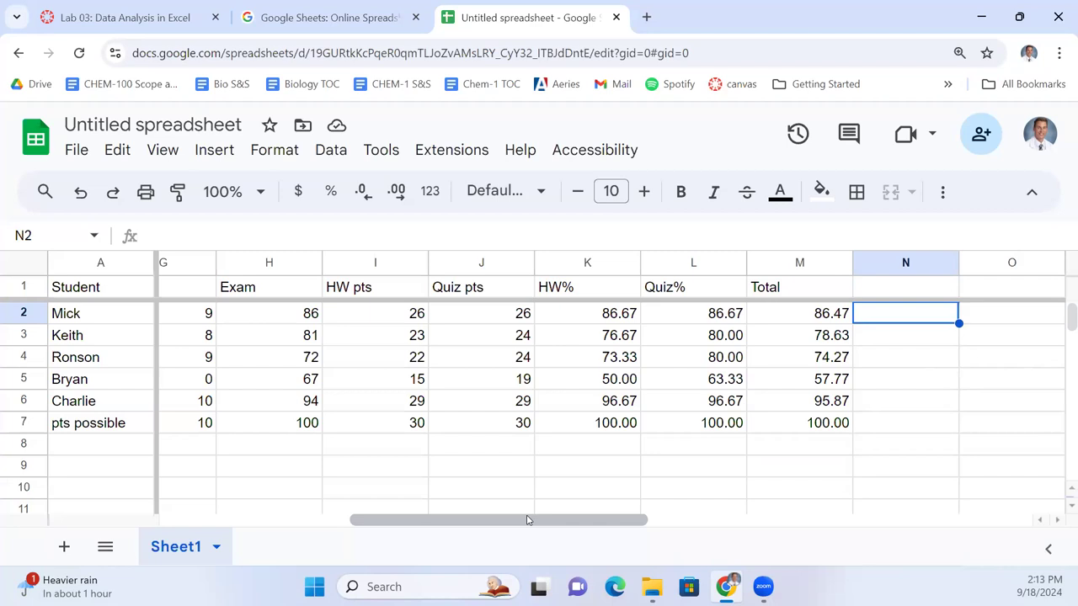
pyautogui.press('Down')
pyautogui.press('Down')
pyautogui.press('Left')
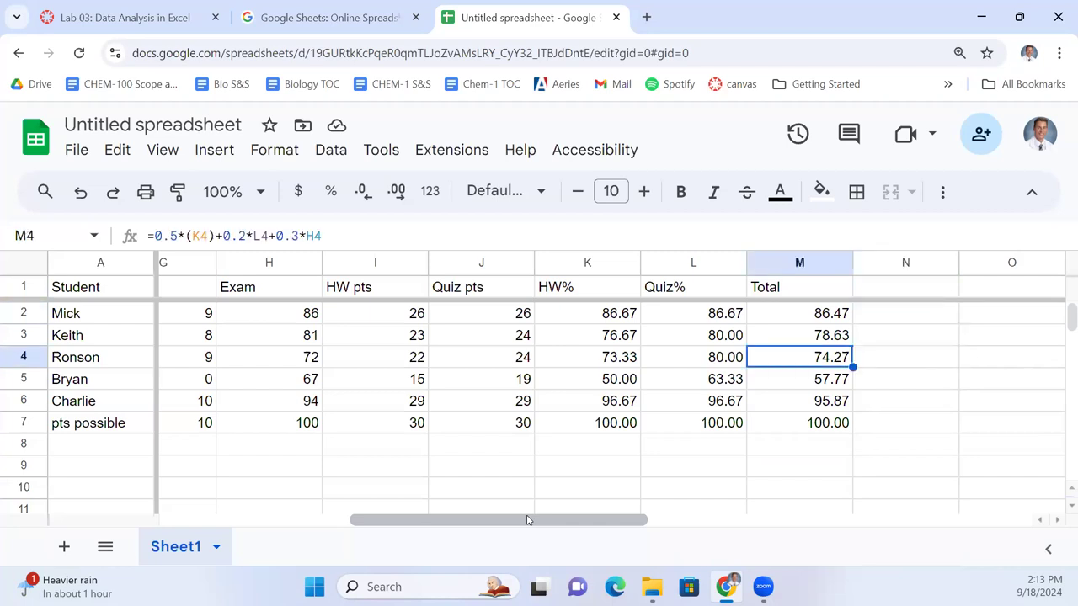
pyautogui.press('Down')
pyautogui.press('Down')
pyautogui.press('Down')
pyautogui.press('Home')
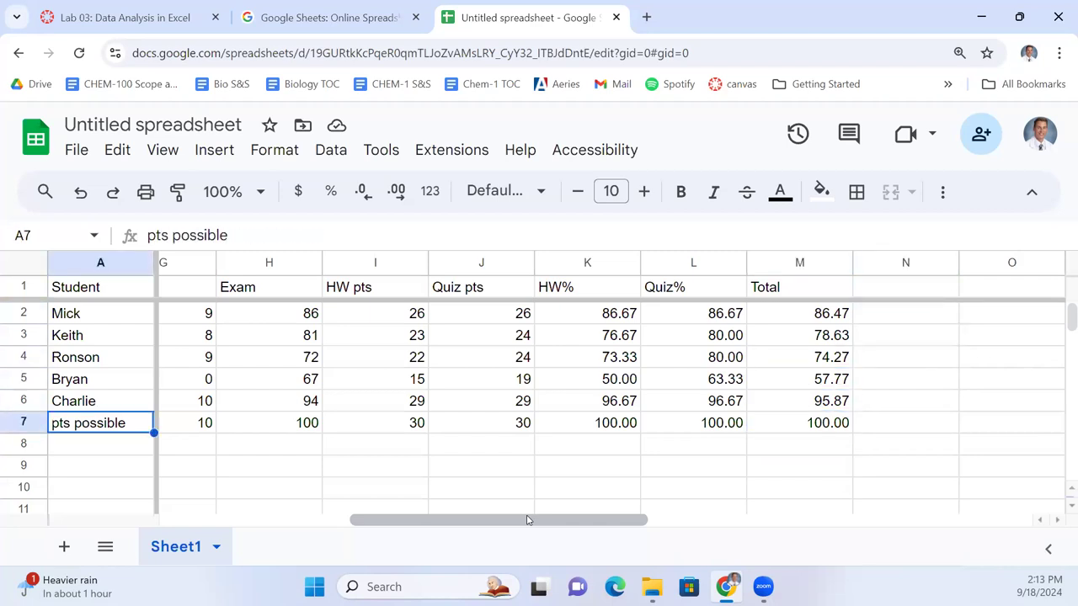
pyautogui.press('Down')
pyautogui.press('Right')
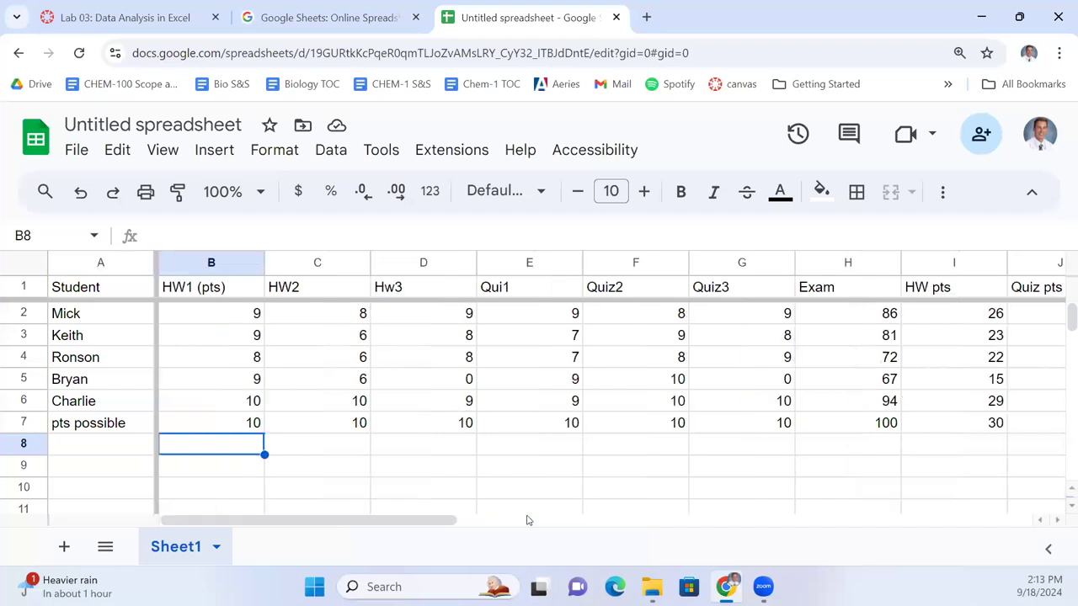
pyautogui.press('Down')
pyautogui.press('Left')
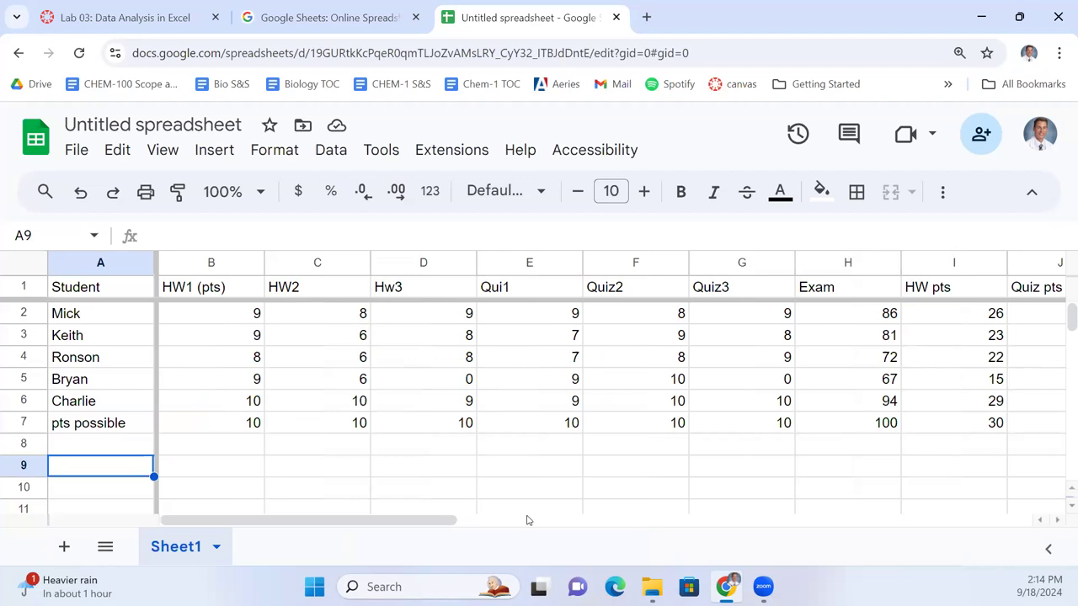
pyautogui.write('Average')
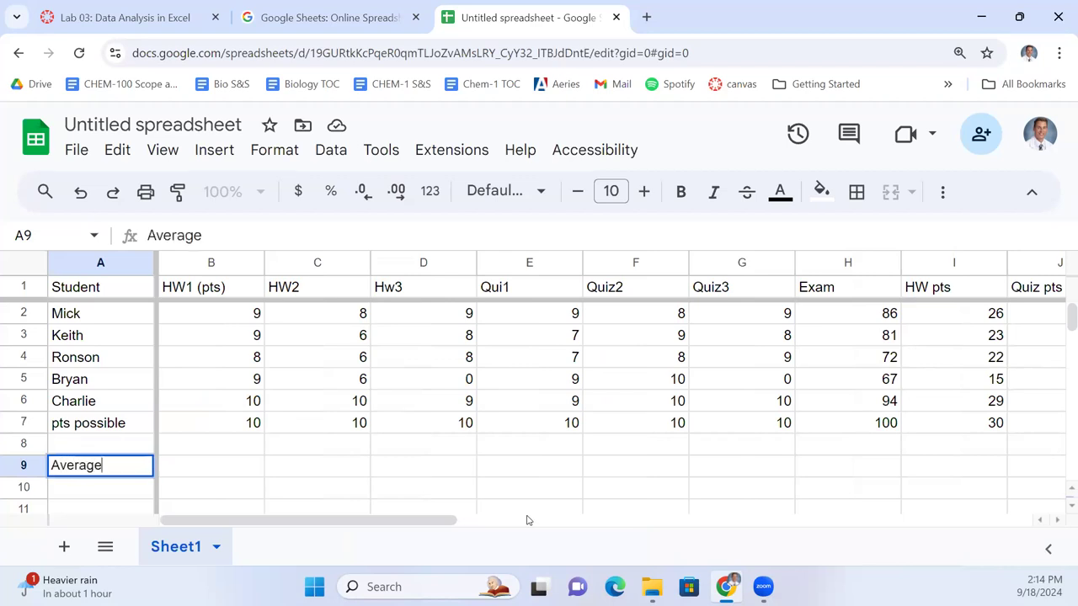
pyautogui.press('Tab')
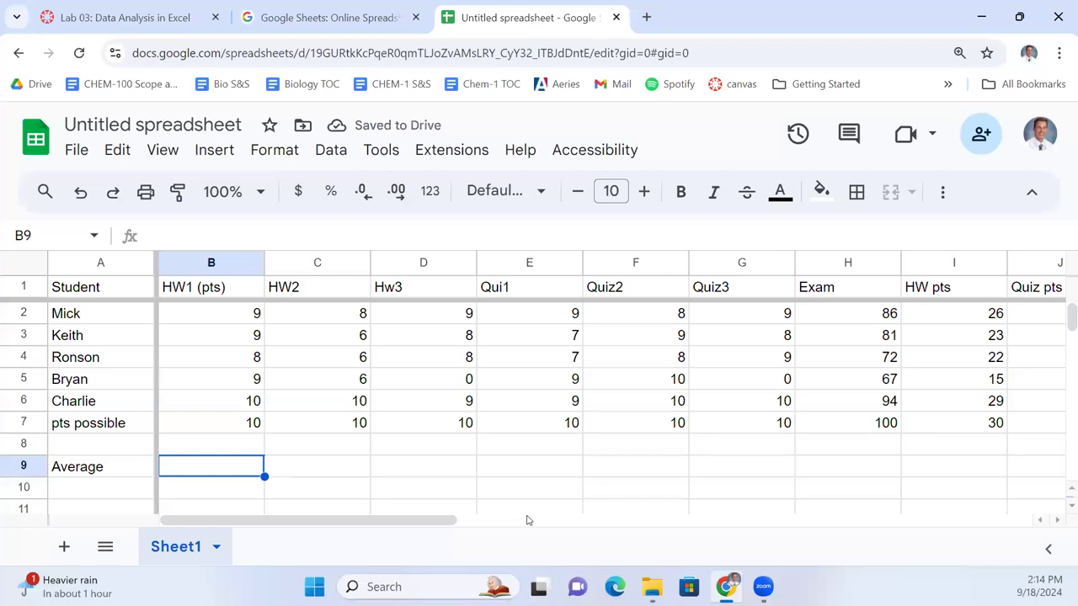
# Step: Enter the formula =average(B2:B6) in B9 to average the five students' HW1 scores
pyautogui.write('=average(')
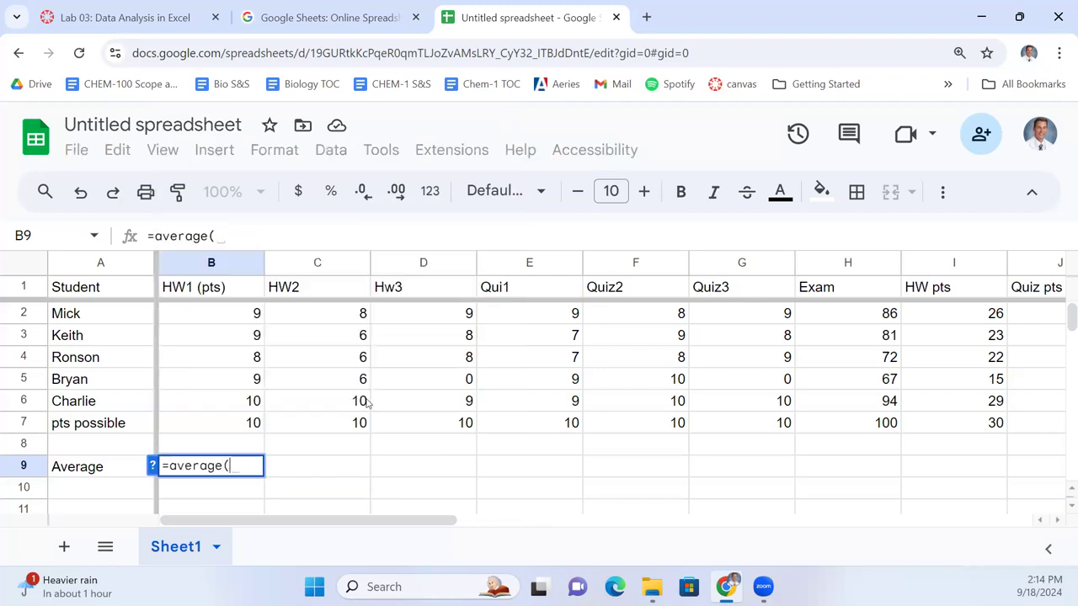
pyautogui.moveTo(241, 315); pyautogui.dragTo(206, 413)
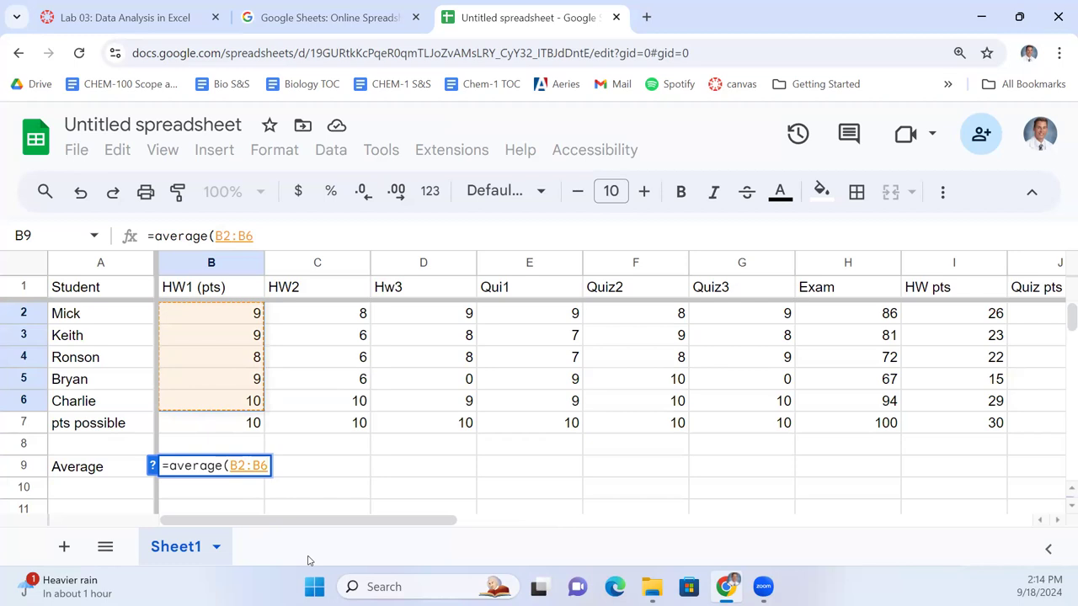
pyautogui.write(')')
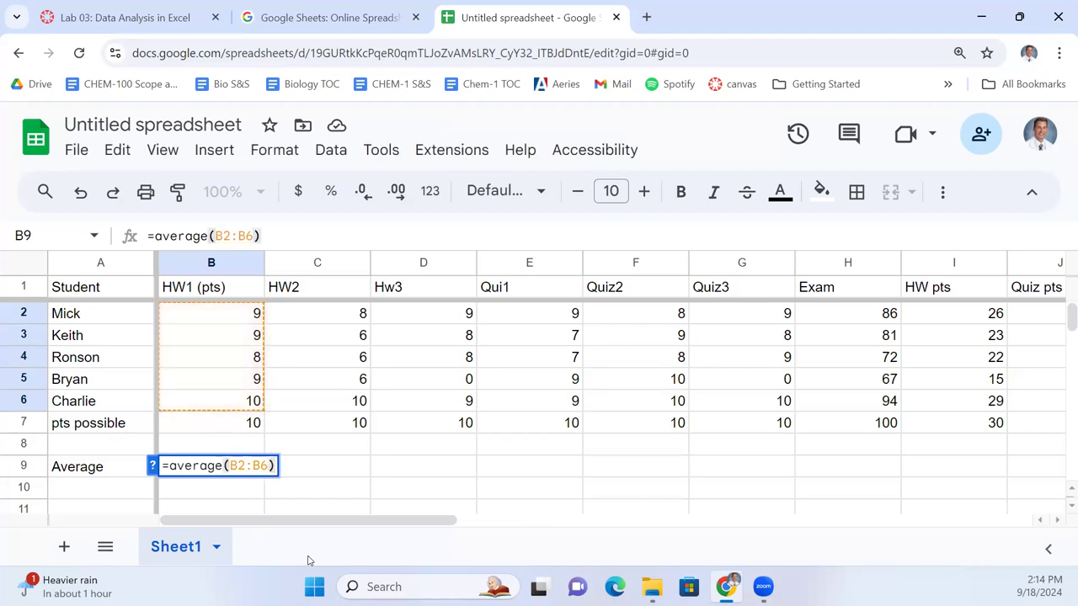
pyautogui.press('Return')
# Step: Clear B9 and re-enter its formula with the suggested range as =AVERAGE(B2:B7)
pyautogui.press('Up')
pyautogui.press('Delete')
pyautogui.write('=')
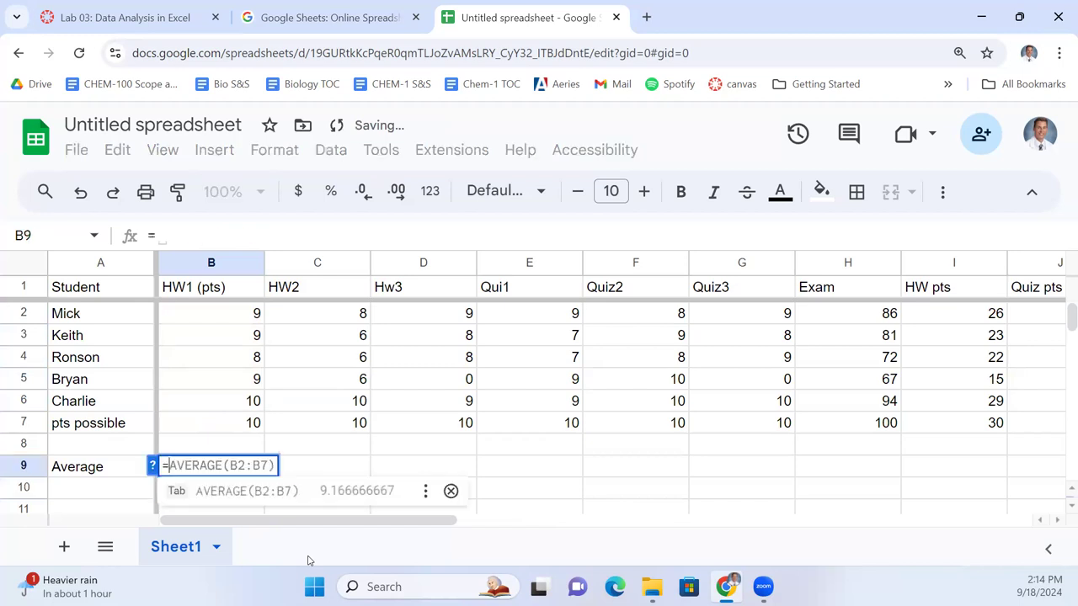
pyautogui.write('average')
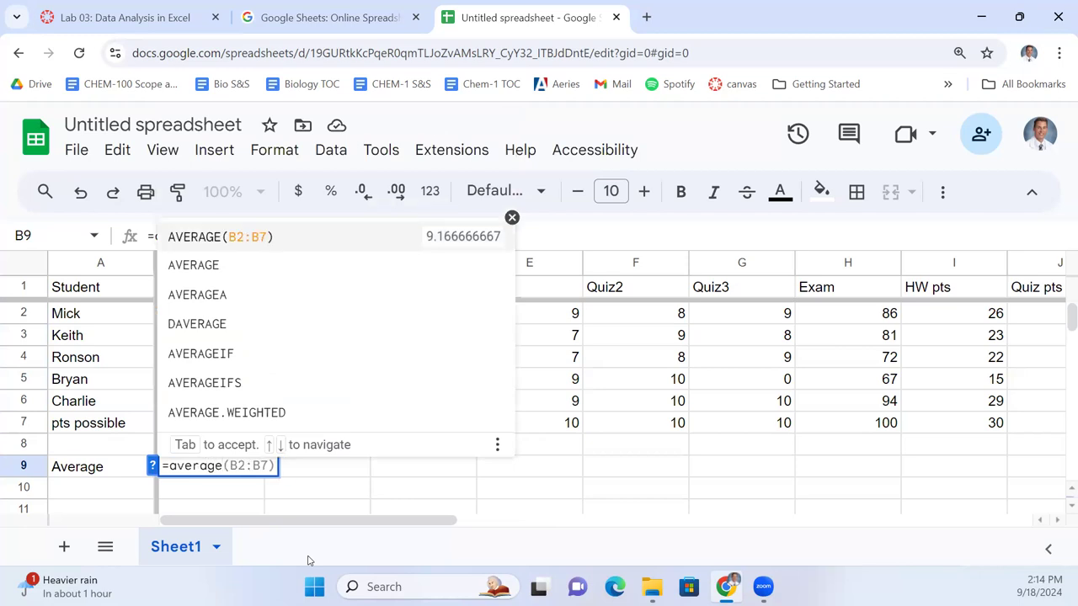
pyautogui.write('(')
pyautogui.press('Tab')
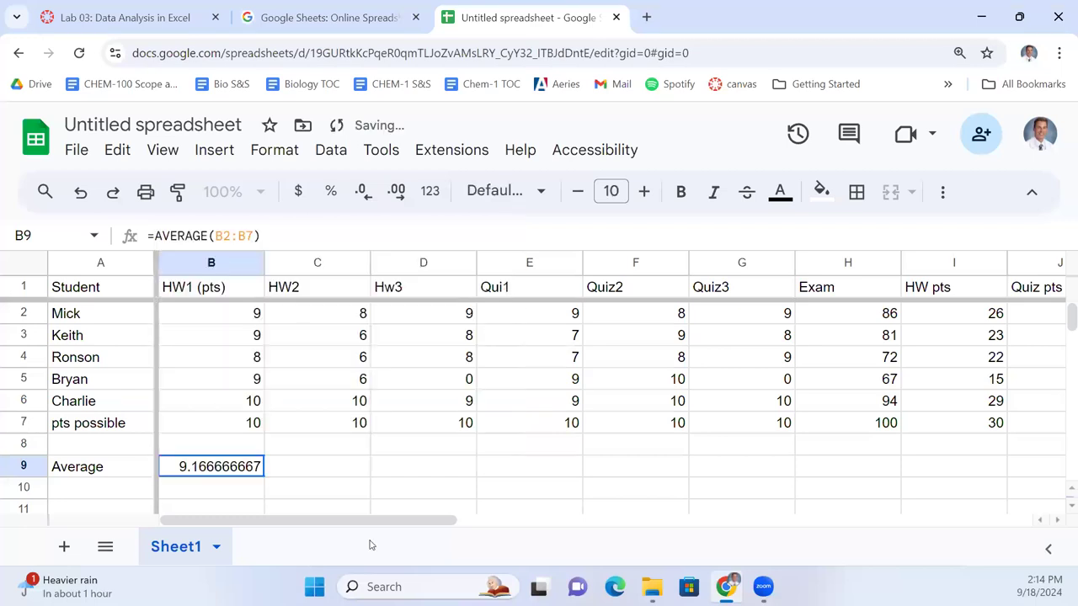
# Step: Correct the range in B9 so the formula reads =AVERAGE(B2:B6), leaving out the pts possible row
pyautogui.doubleClick(264, 466)
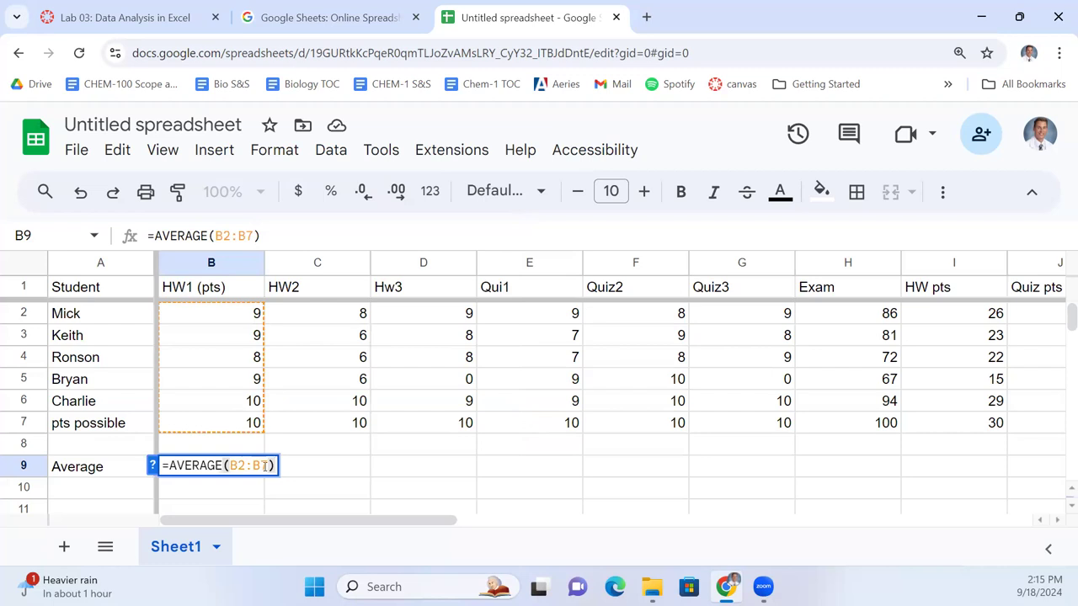
pyautogui.press('BackSpace')
pyautogui.press('BackSpace')
pyautogui.write('6')
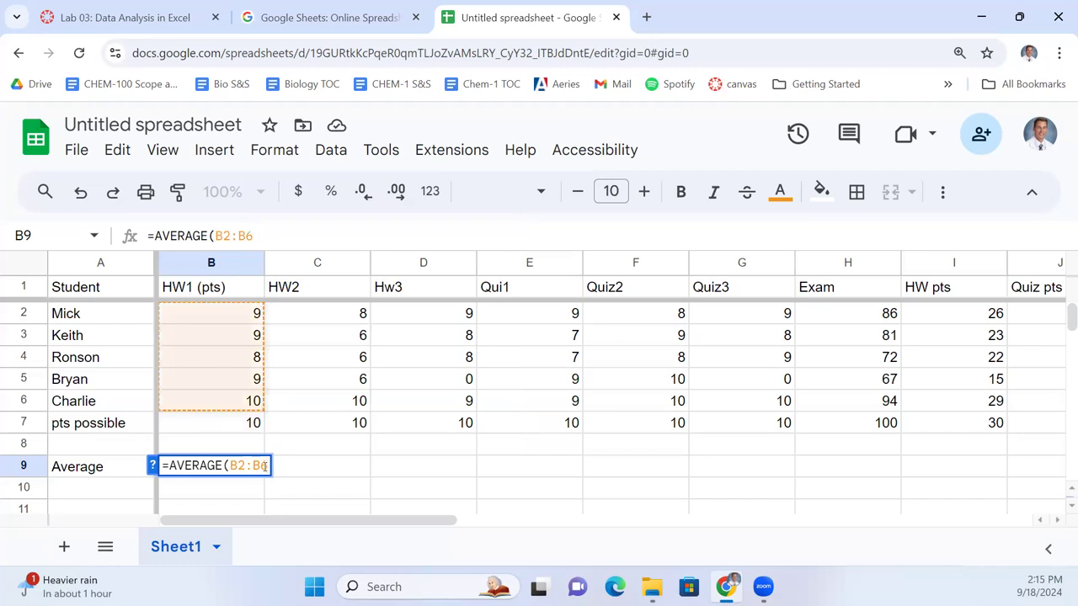
pyautogui.write(')')
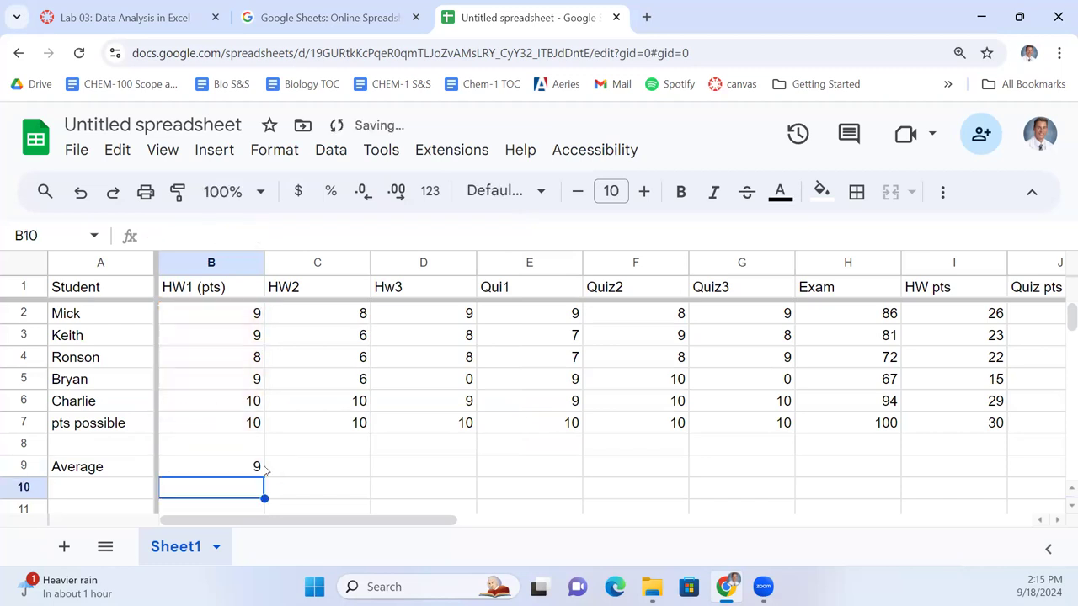
# Step: Copy the average formula from B9 across the Average row through the Total column in M9
pyautogui.click(263, 470)
pyautogui.hotkey('ctrl', 'c')
pyautogui.hotkey('shift', 'Right')
pyautogui.hotkey('shift', 'Right')
pyautogui.hotkey('shift', 'Right')
pyautogui.hotkey('shift', 'Right')
pyautogui.hotkey('shift', 'Right')
pyautogui.hotkey('shift', 'Right')
pyautogui.hotkey('shift', 'Right')
pyautogui.hotkey('shift', 'Right')
pyautogui.hotkey('shift', 'Right')
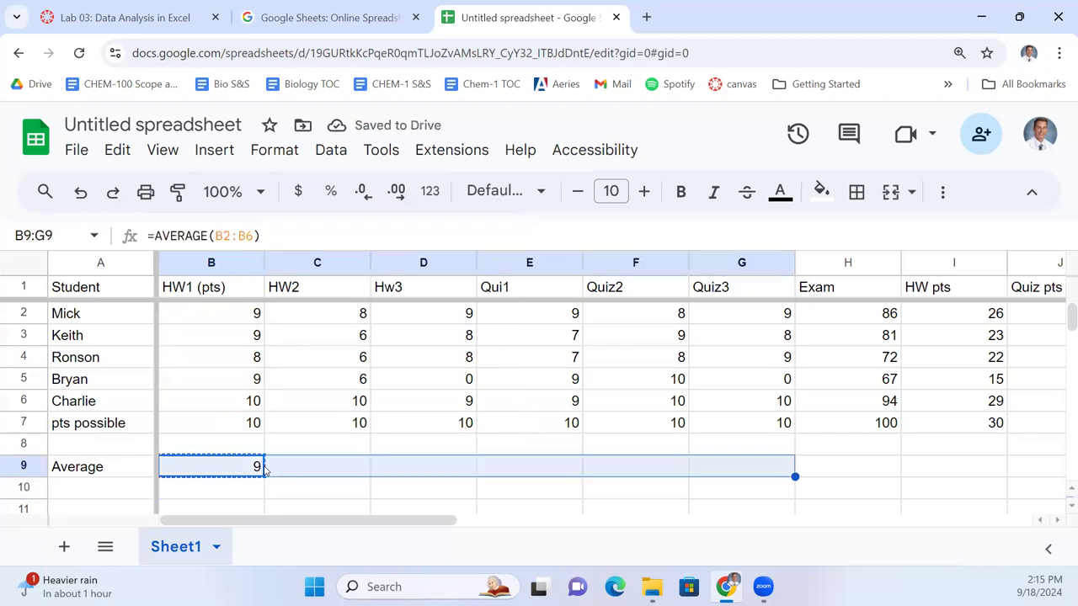
pyautogui.hotkey('shift', 'Right')
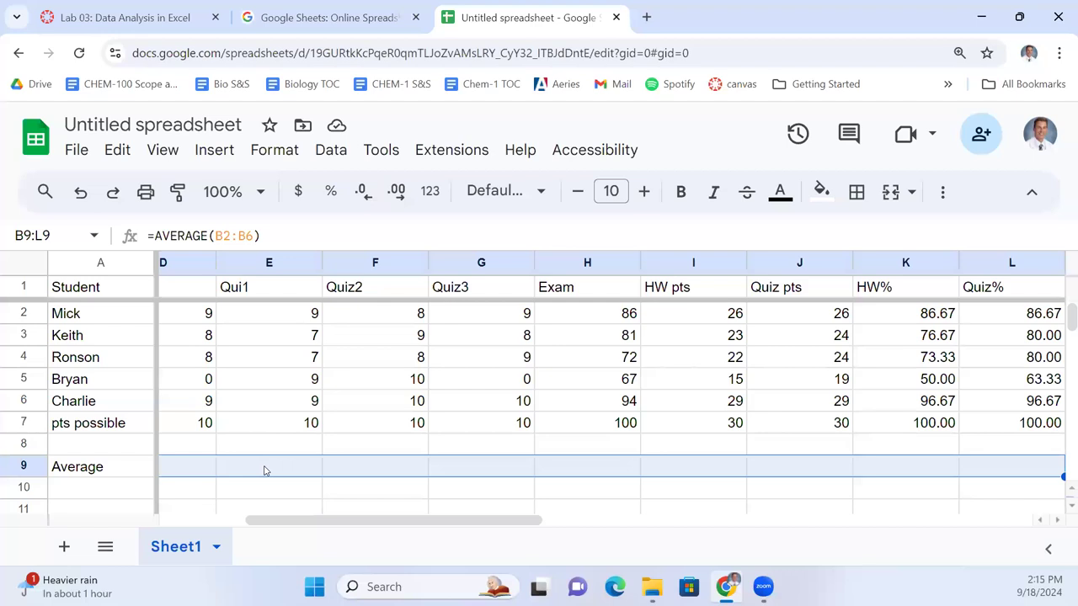
pyautogui.hotkey('shift', 'Right')
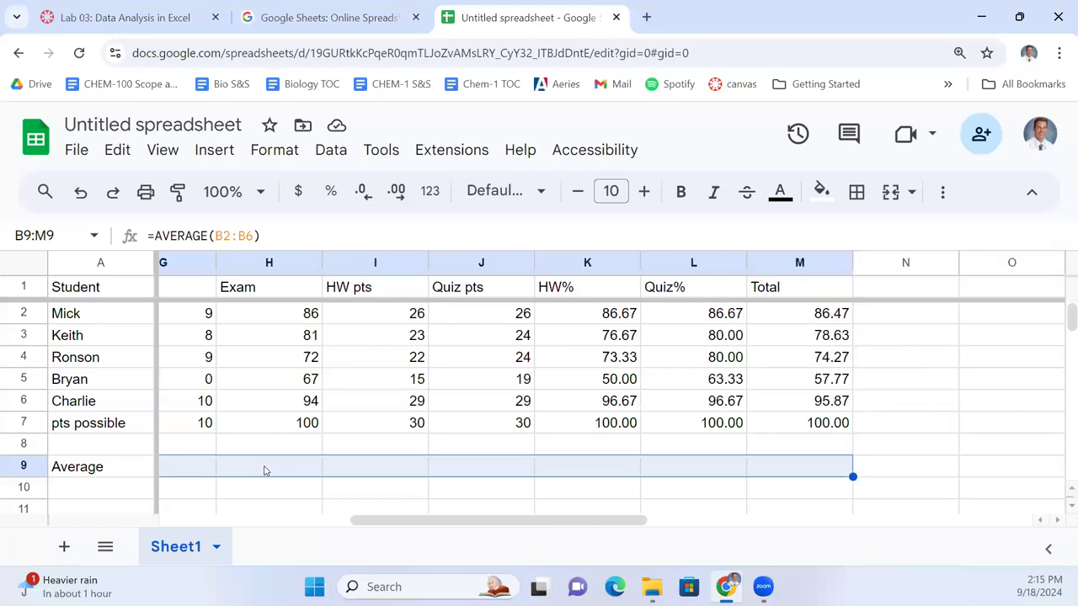
pyautogui.hotkey('ctrl', 'v')
pyautogui.press('Left')
pyautogui.press('Right')
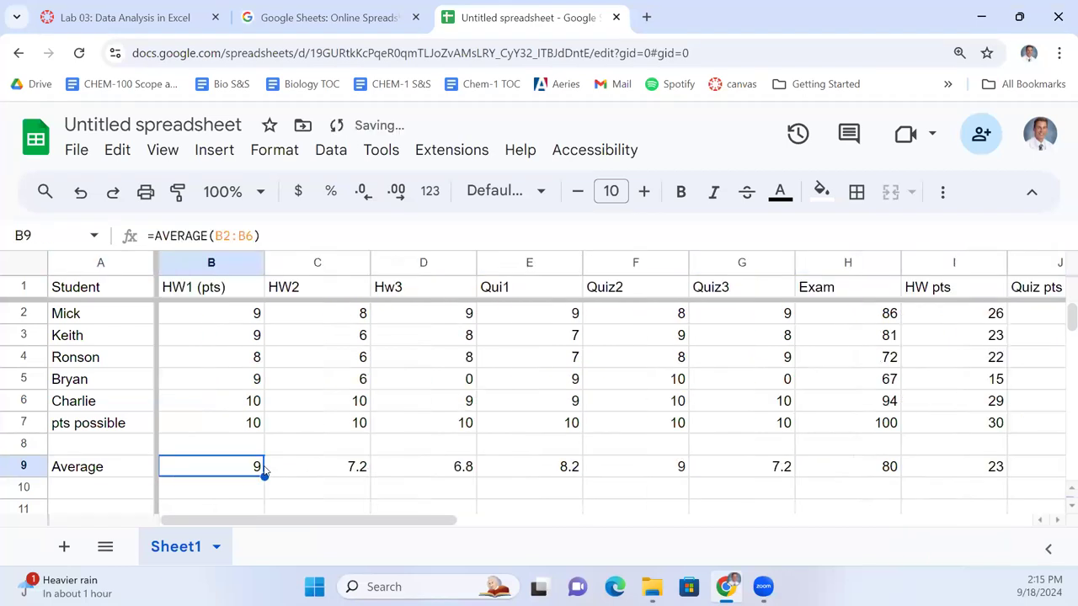
pyautogui.hotkey('ctrl', 'Right')
pyautogui.press('Right')
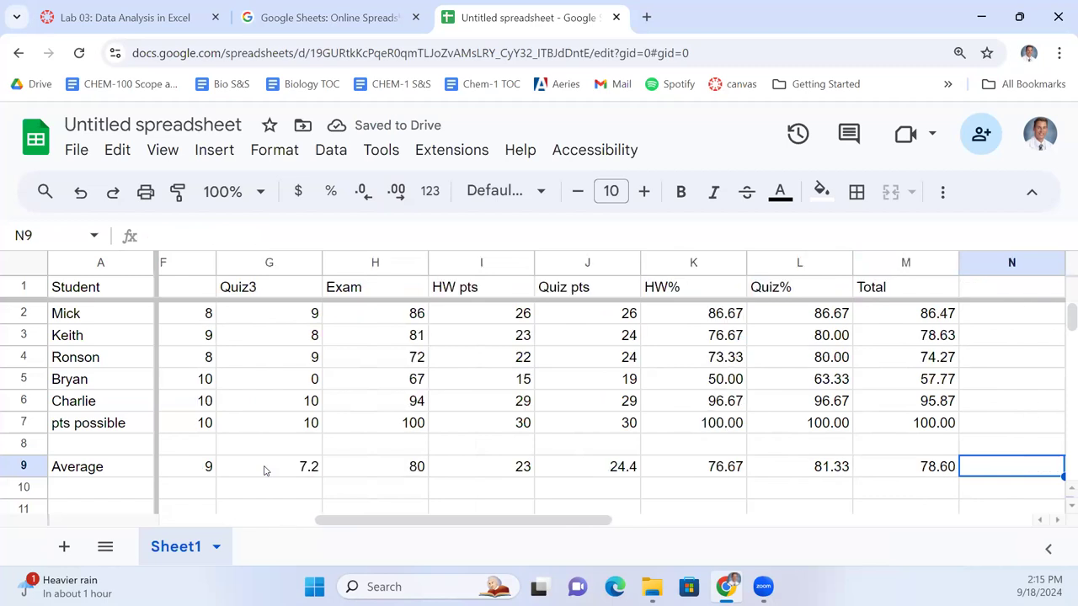
pyautogui.press('Left')
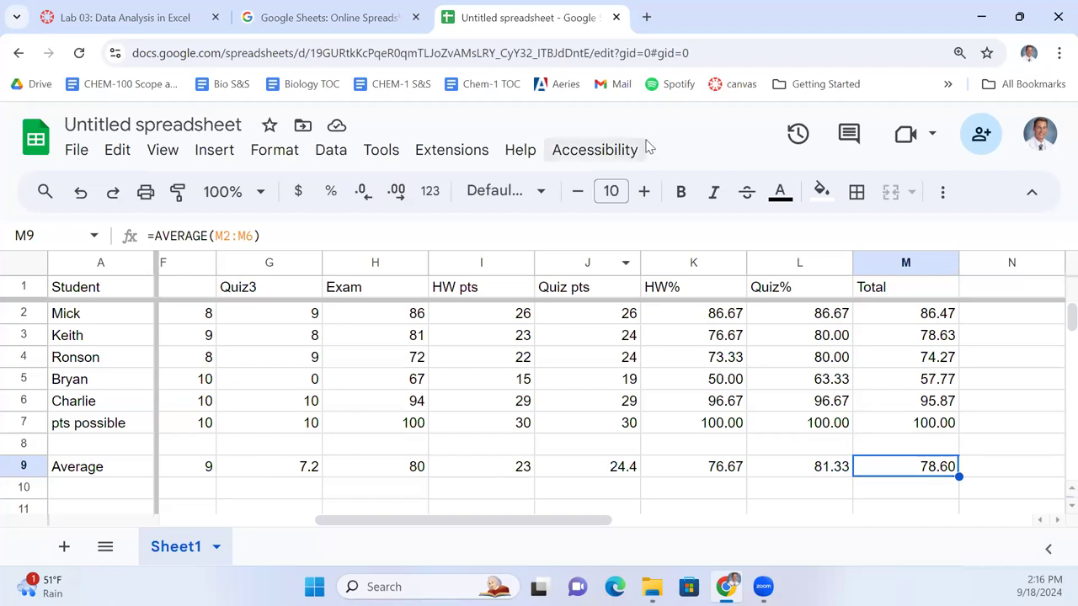
# Step: Review the last steps of the Lab 03 Calculations PDF in Canvas and return to the Google Sheets spreadsheet
pyautogui.click(143, 22)
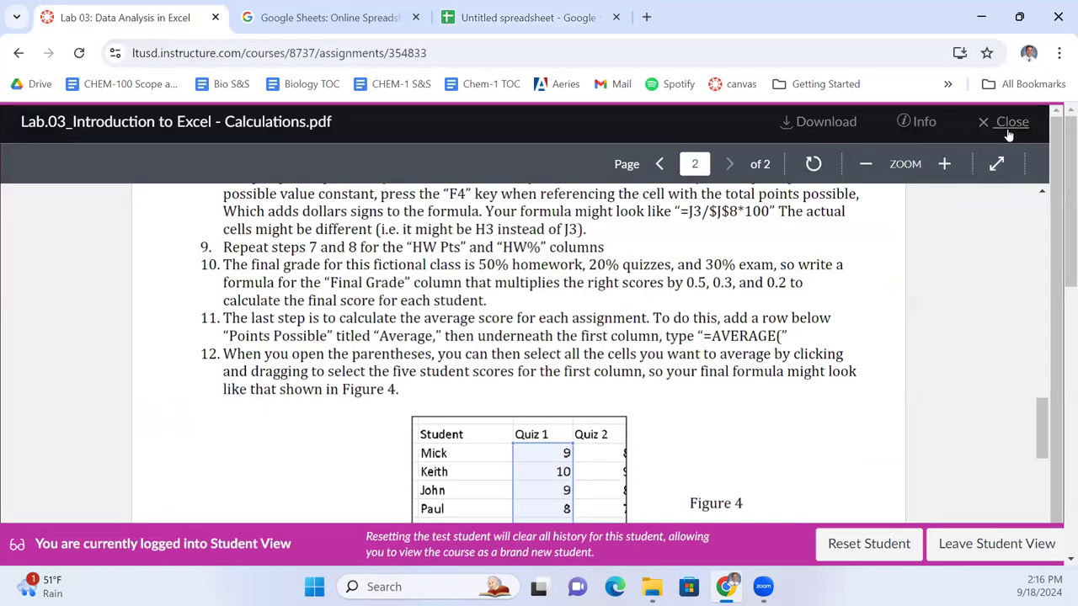
pyautogui.scroll(-3, 774, 433)
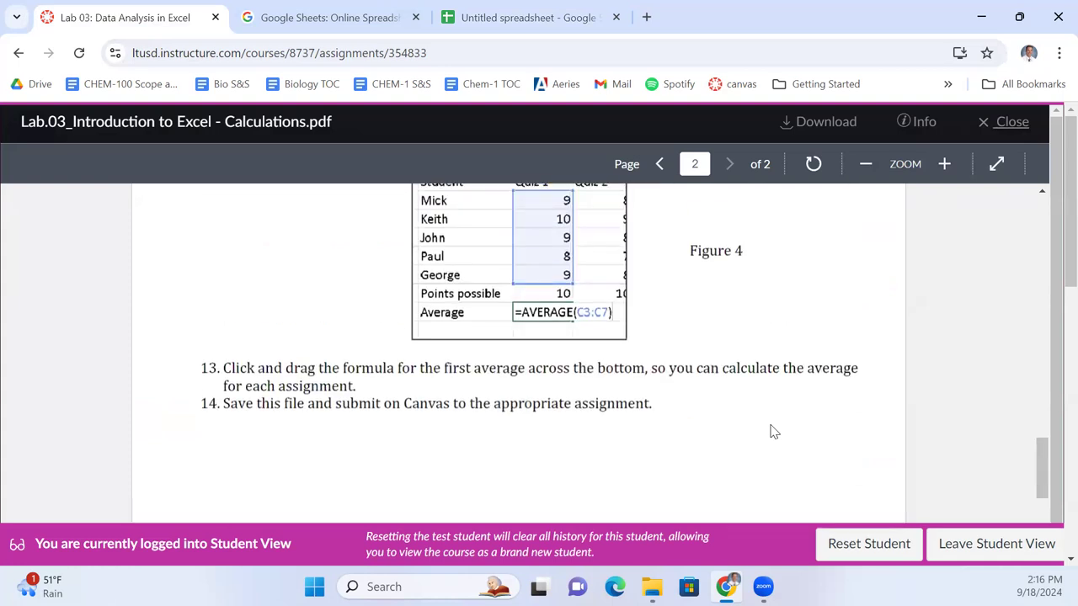
pyautogui.scroll(5, 499, 362)
pyautogui.scroll(-4, 539, 404)
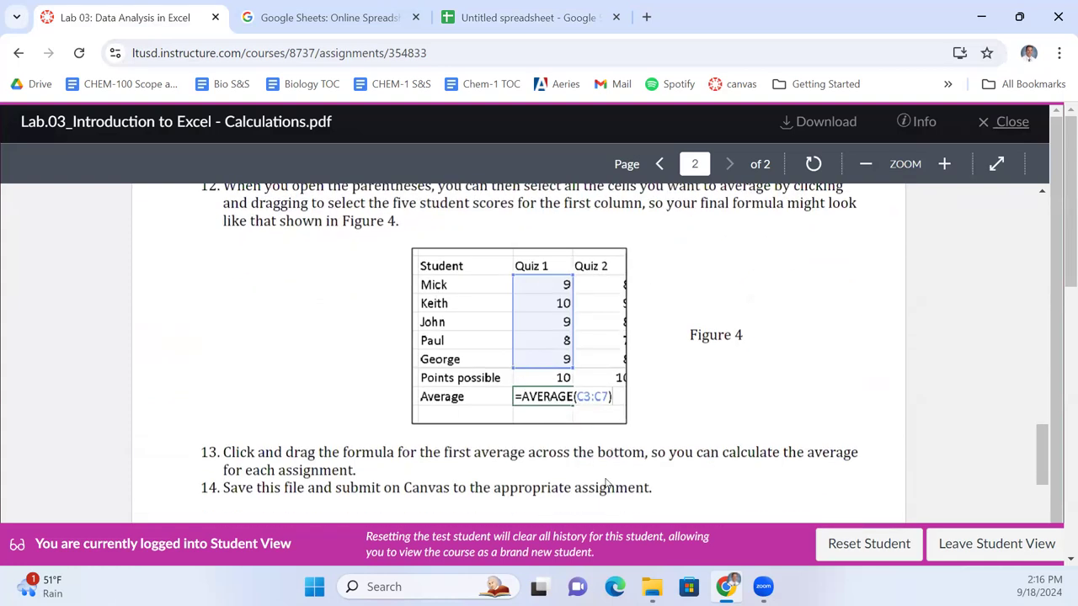
pyautogui.click(496, 20)
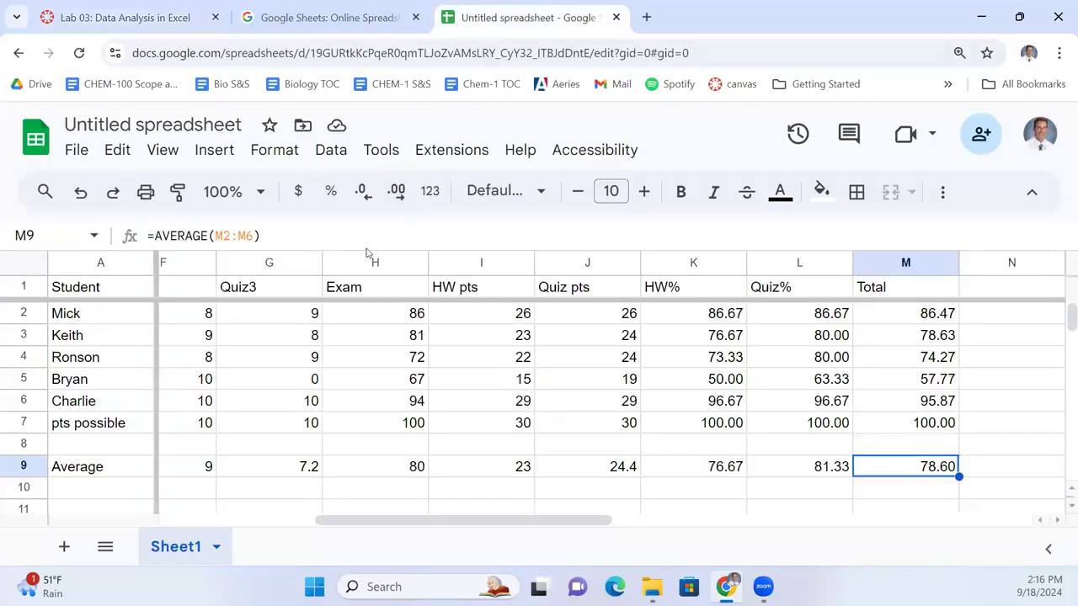
pyautogui.click(86, 151)
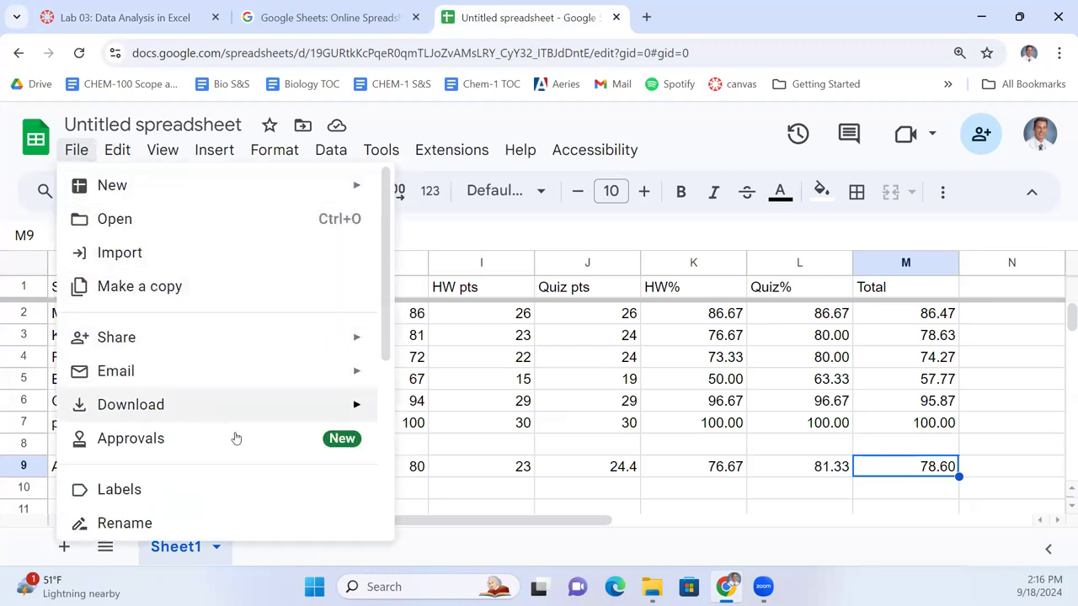
pyautogui.moveTo(265, 418)
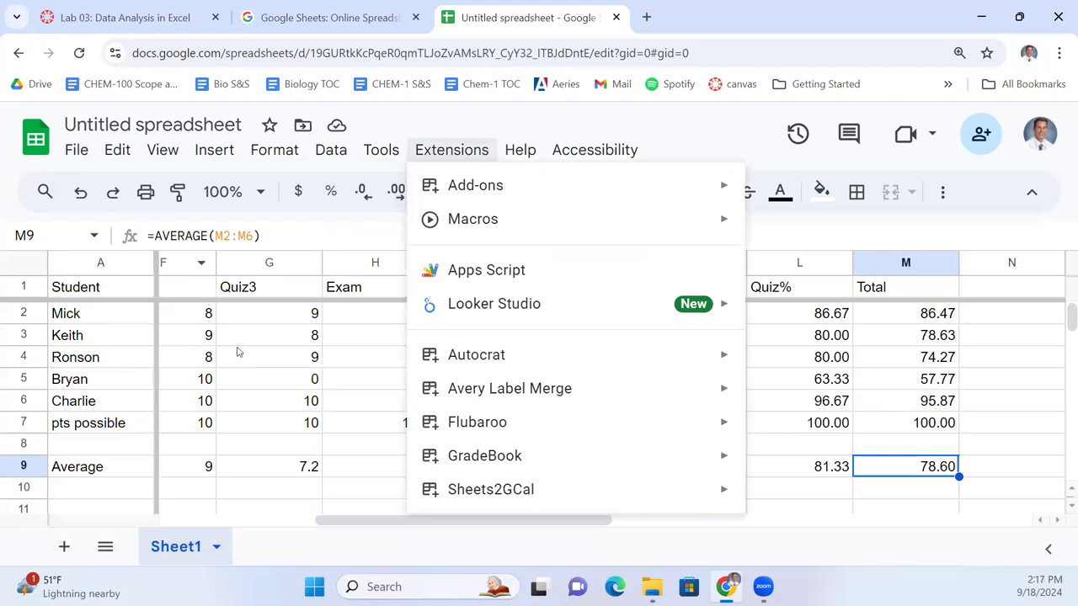
pyautogui.click(305, 548)
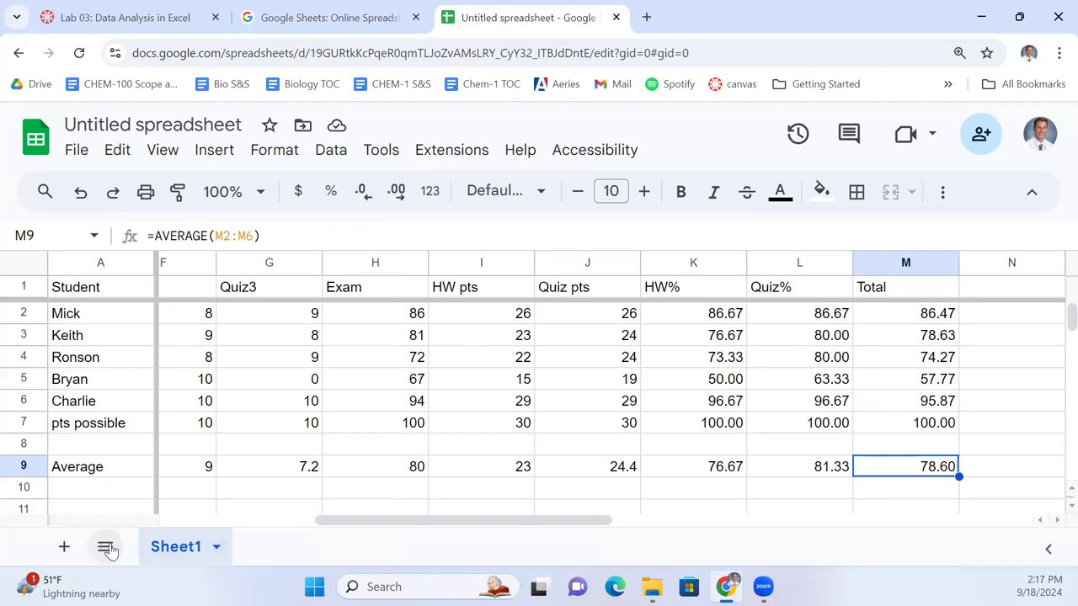
pyautogui.click(216, 547)
pyautogui.click(215, 548)
pyautogui.click(106, 551)
pyautogui.click(102, 548)
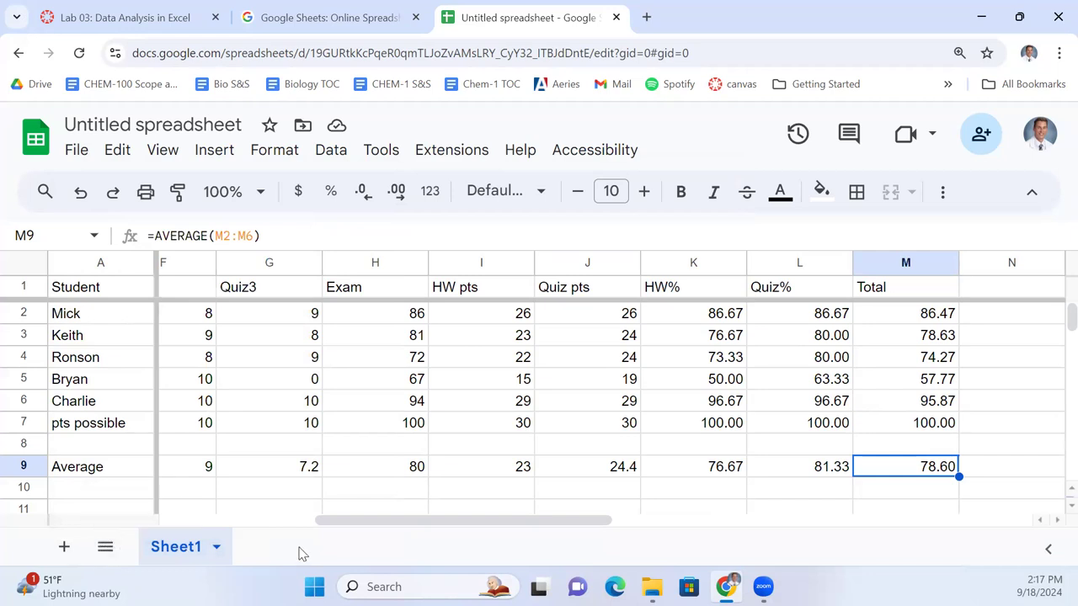
# Step: Add a new blank sheet to the spreadsheet alongside Sheet1
pyautogui.click(218, 549)
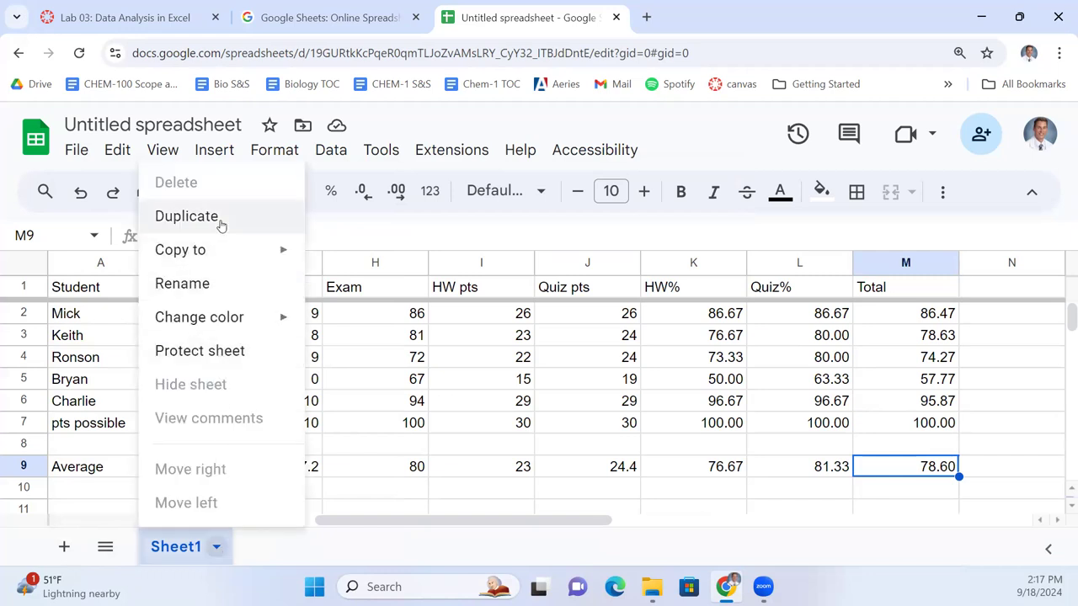
pyautogui.click(358, 550)
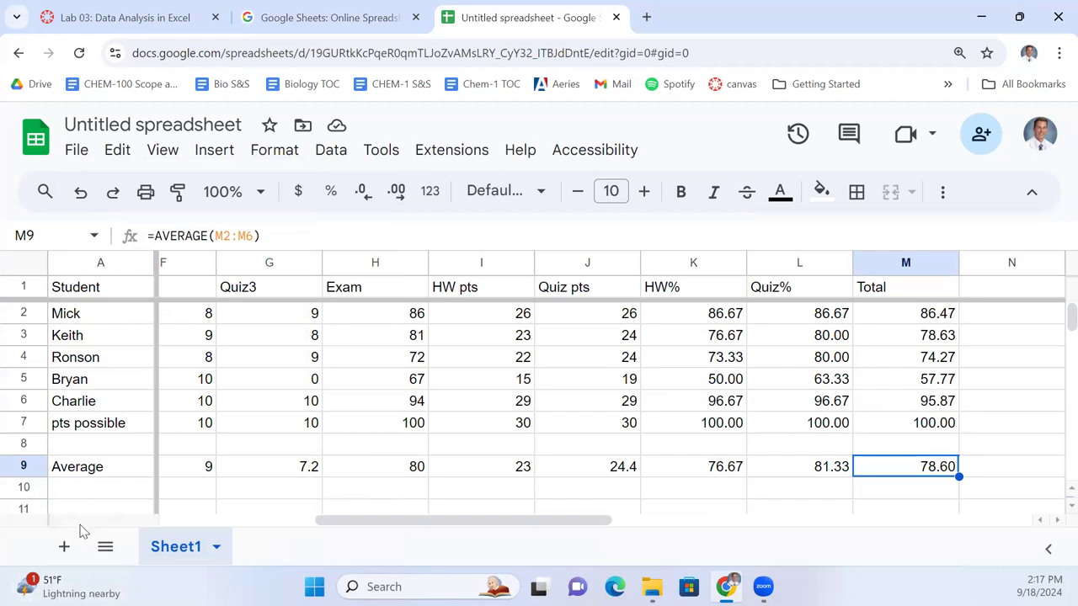
pyautogui.click(64, 546)
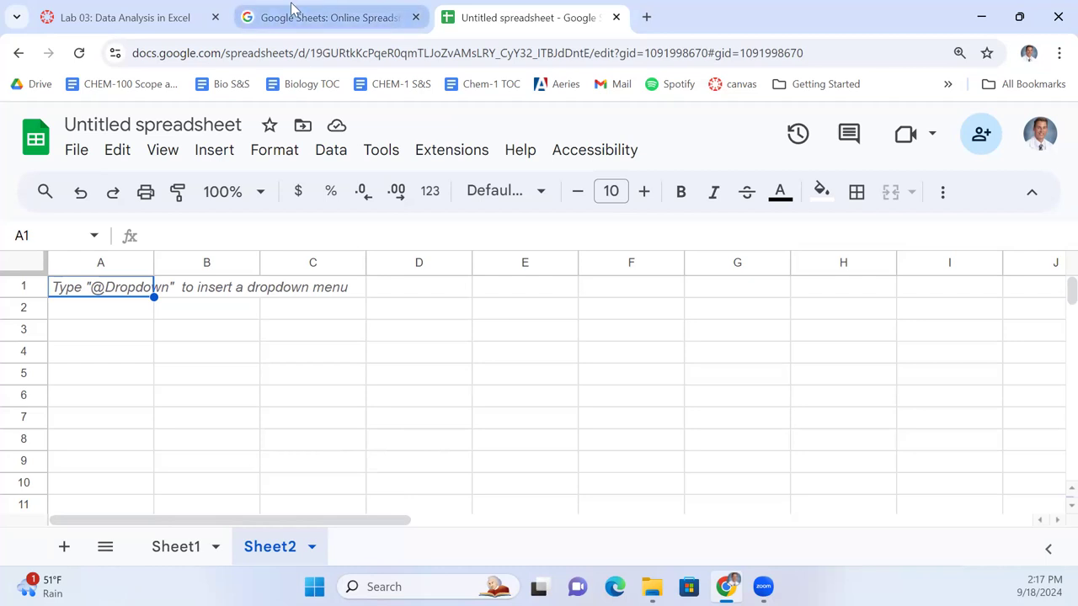
# Step: Close the calculations PDF in Canvas and look over the attached files on the Lab 03 assignment page
pyautogui.click(190, 25)
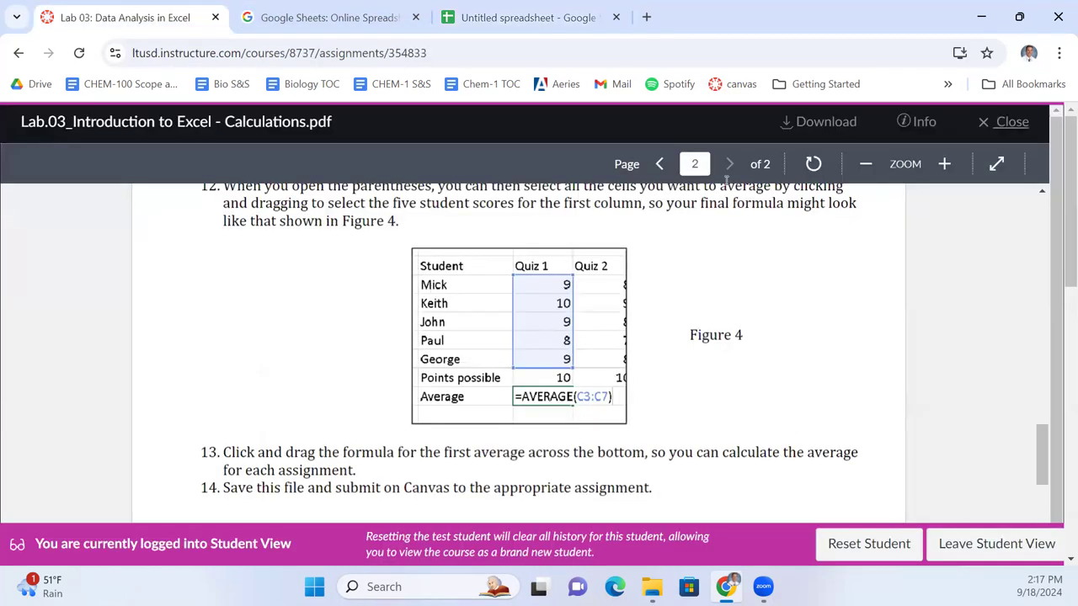
pyautogui.click(1013, 124)
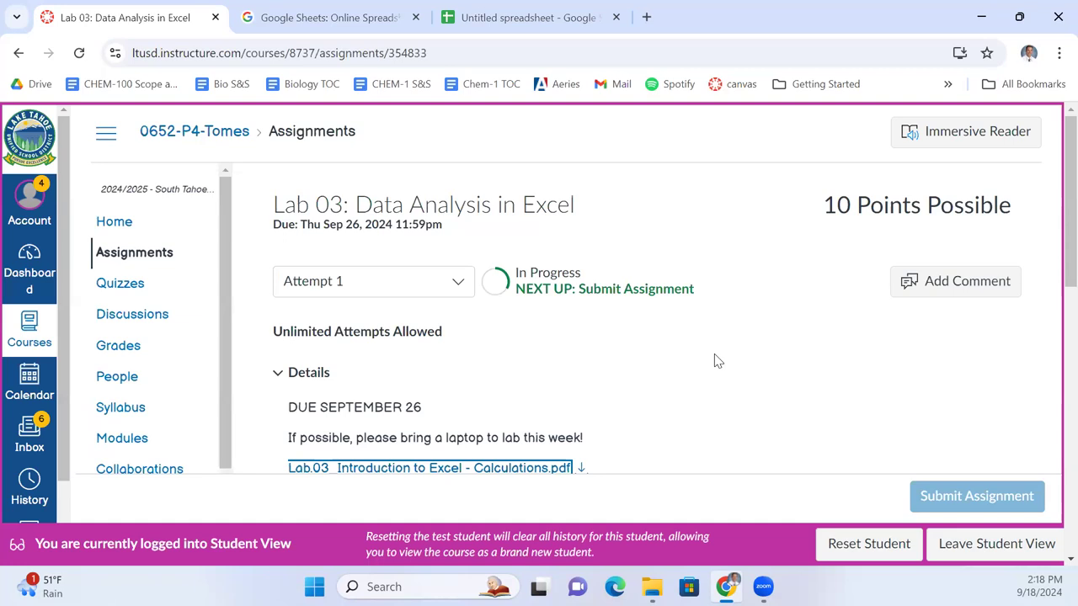
pyautogui.scroll(-1, 698, 410)
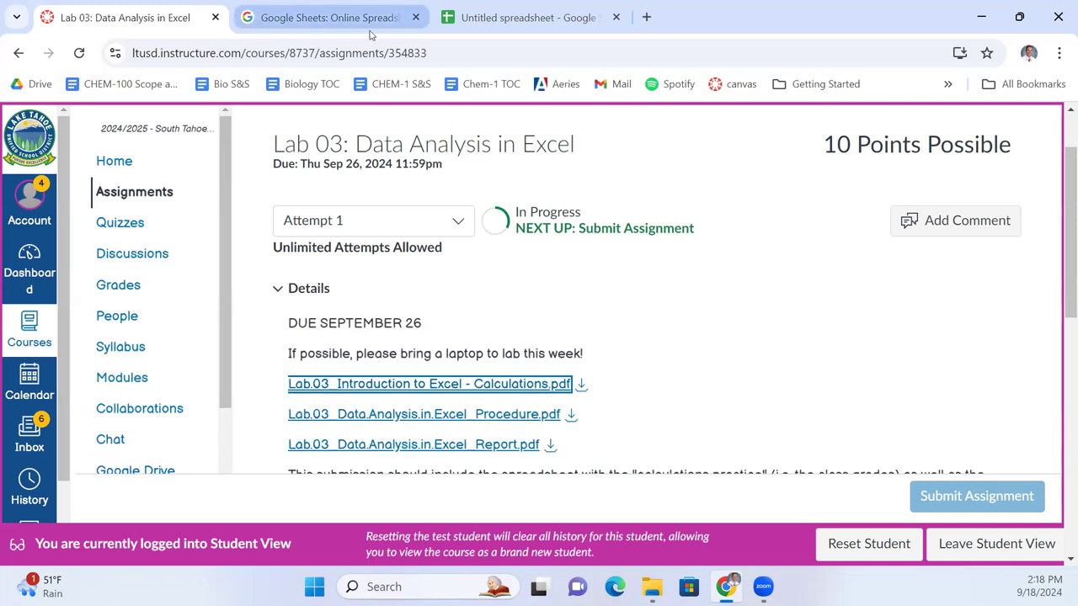
pyautogui.click(473, 17)
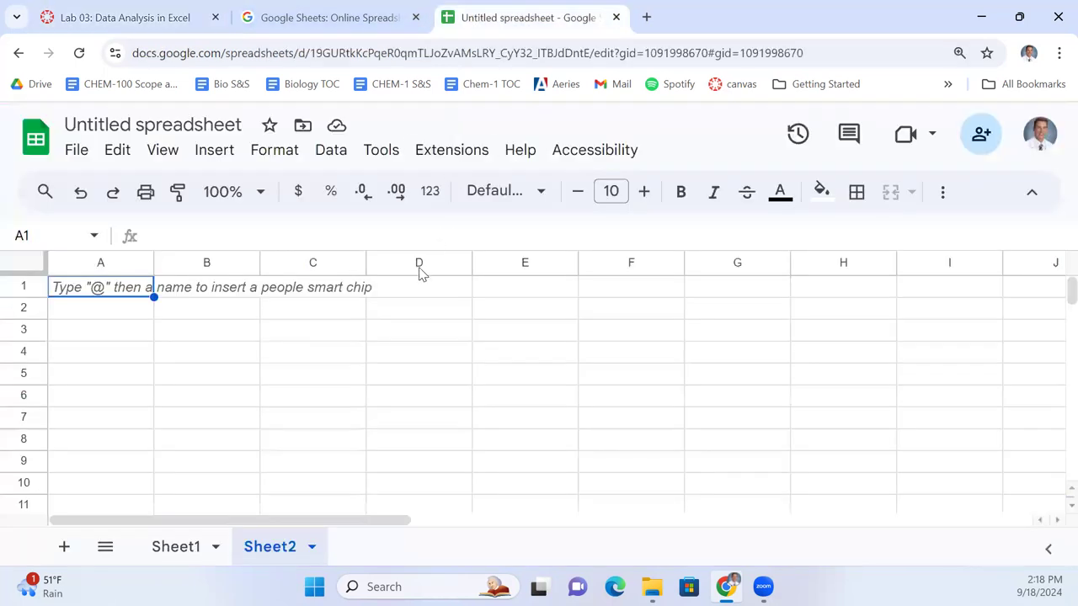
pyautogui.click(243, 328)
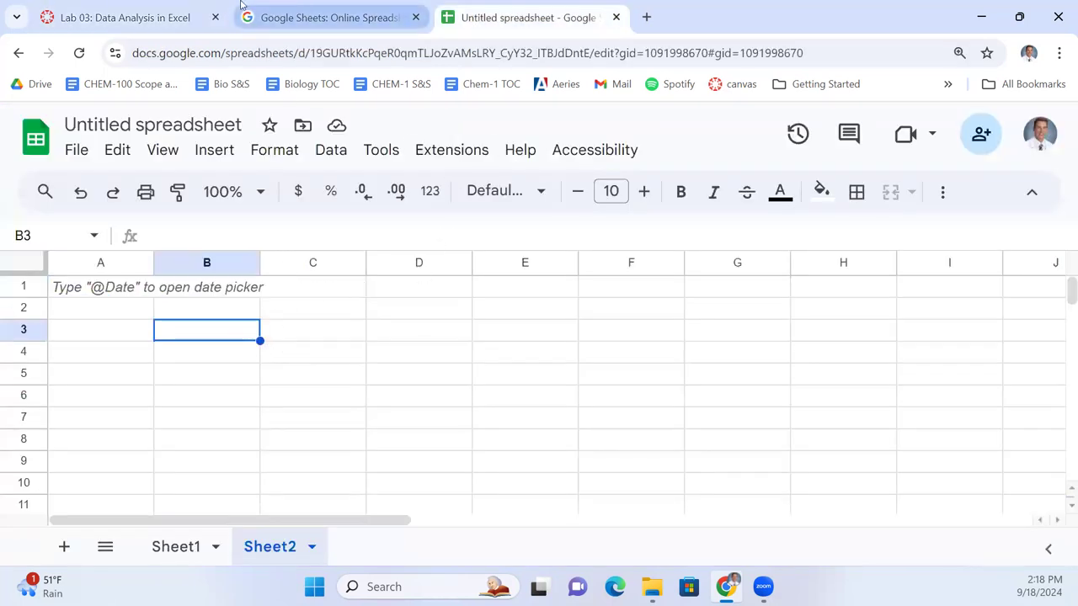
pyautogui.click(187, 18)
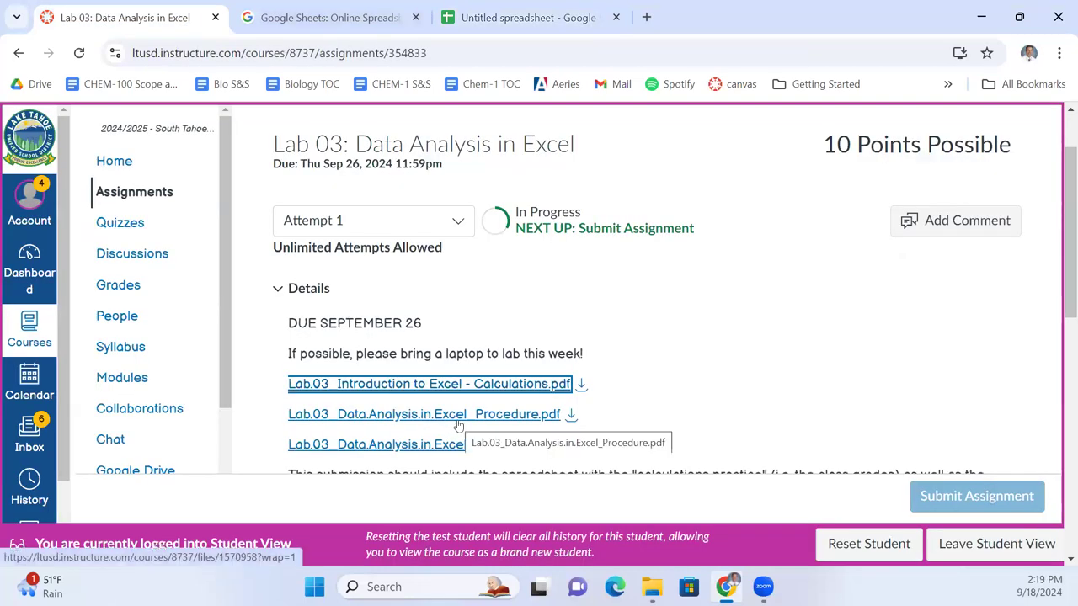
# Step: Return to the Google Sheets spreadsheet and enter 1, 3, 5, 8 and 14 down B3:B7 of Sheet2
pyautogui.click(468, 24)
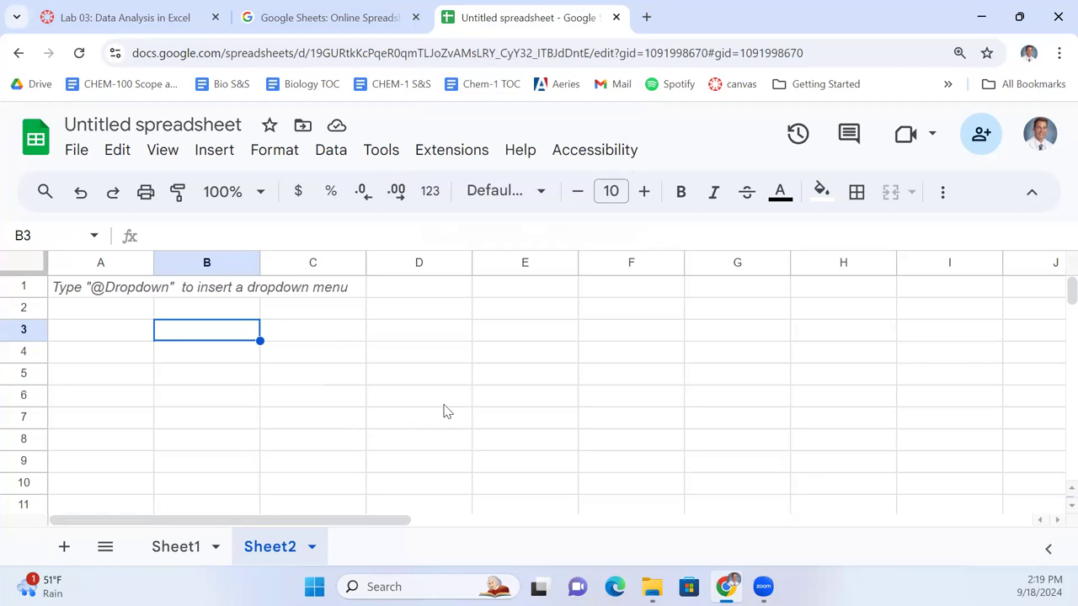
pyautogui.write('1')
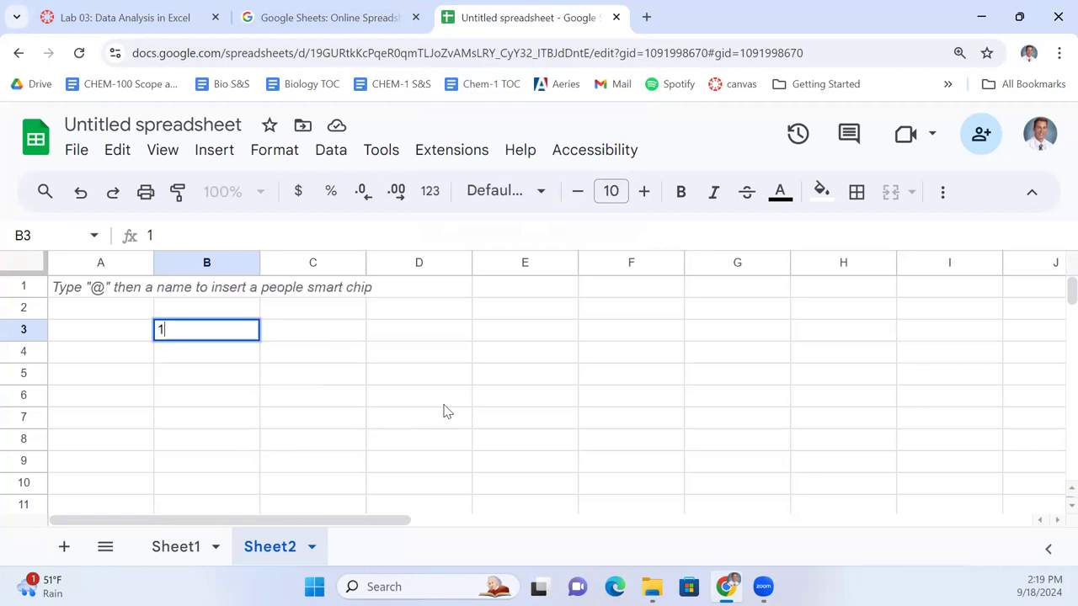
pyautogui.press('Return')
pyautogui.write('3')
pyautogui.press('Return')
pyautogui.write('5')
pyautogui.press('Return')
pyautogui.write('8')
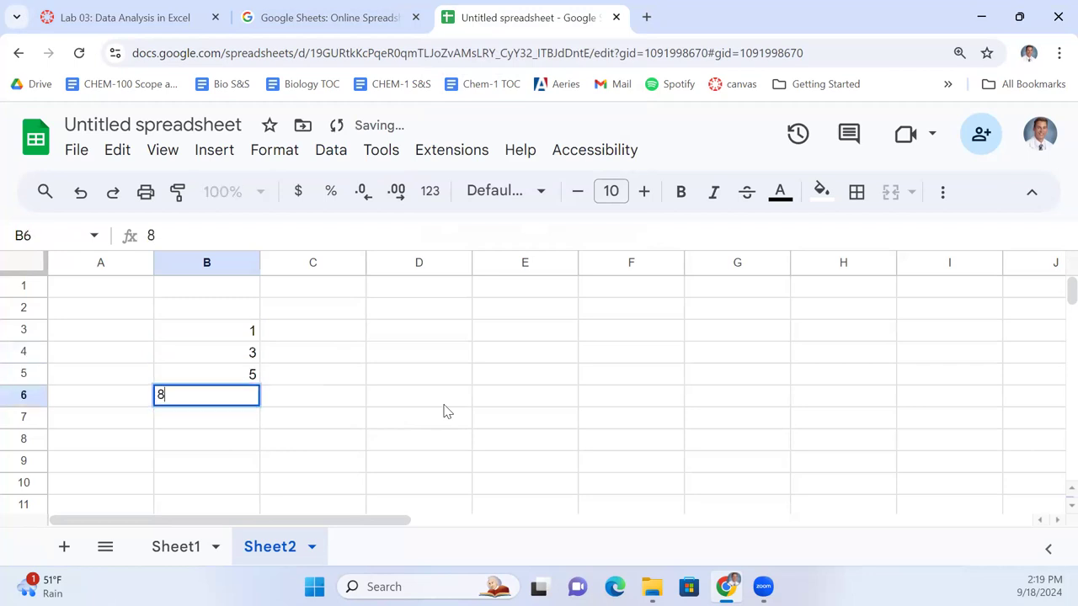
pyautogui.press('Return')
pyautogui.write('14')
pyautogui.press('Return')
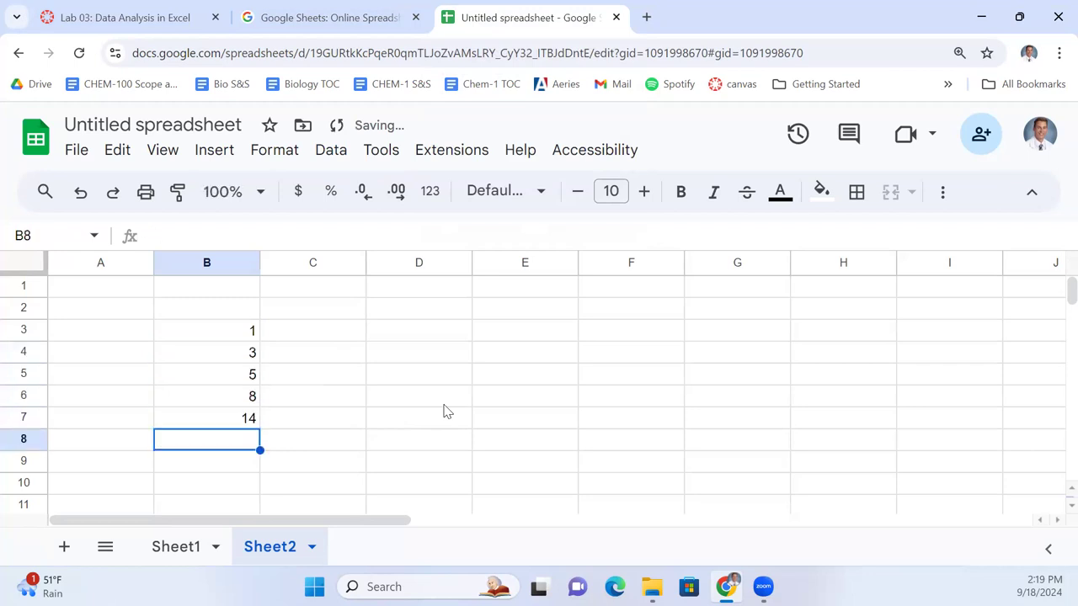
# Step: Enter 2, 5.8, 10.2, 16.5 and 29 down C3:C7 beside the first data column
pyautogui.press('Right')
pyautogui.press('Up')
pyautogui.press('Up')
pyautogui.press('Up')
pyautogui.press('Up')
pyautogui.press('Up')
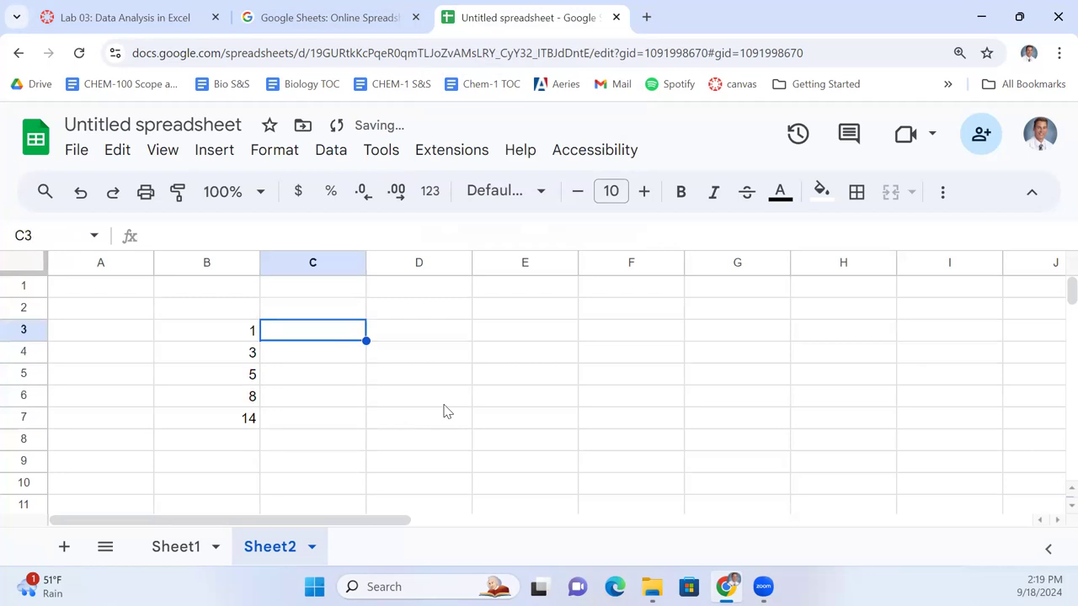
pyautogui.write('2')
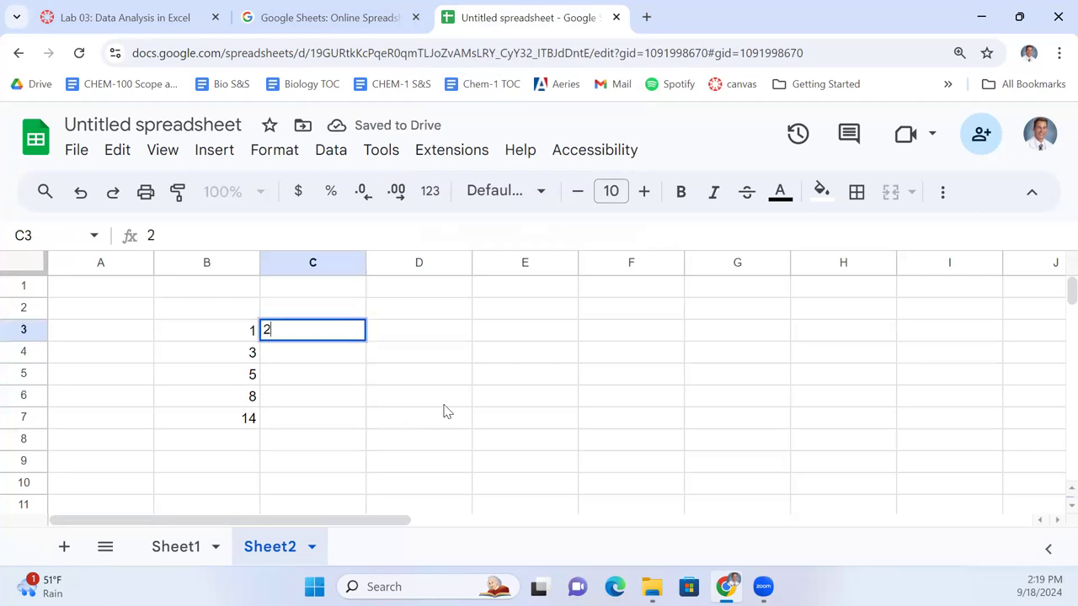
pyautogui.press('Return')
pyautogui.write('5.8')
pyautogui.press('Return')
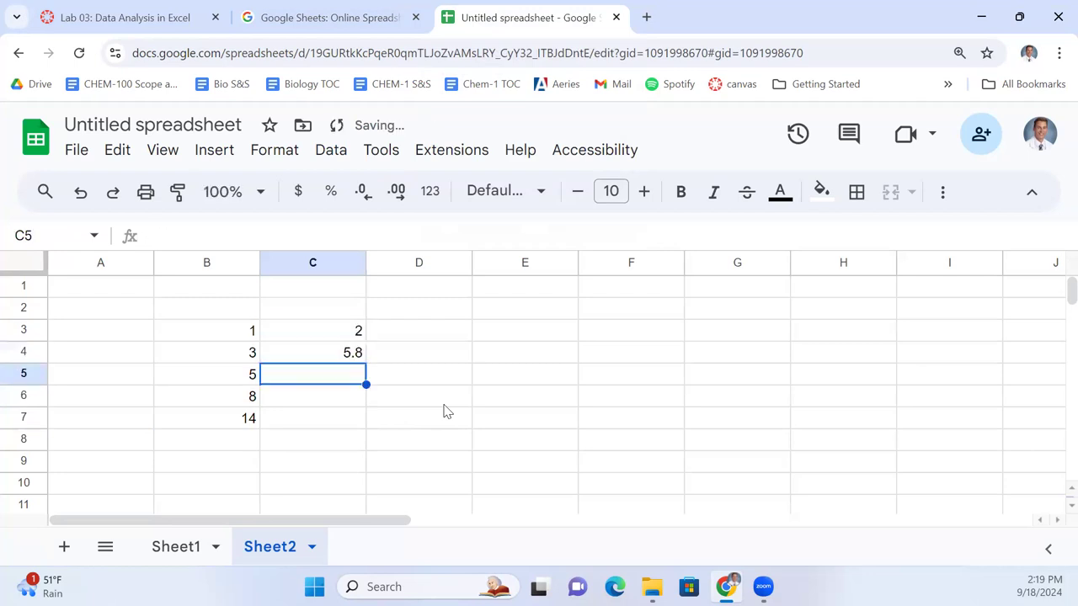
pyautogui.write('1')
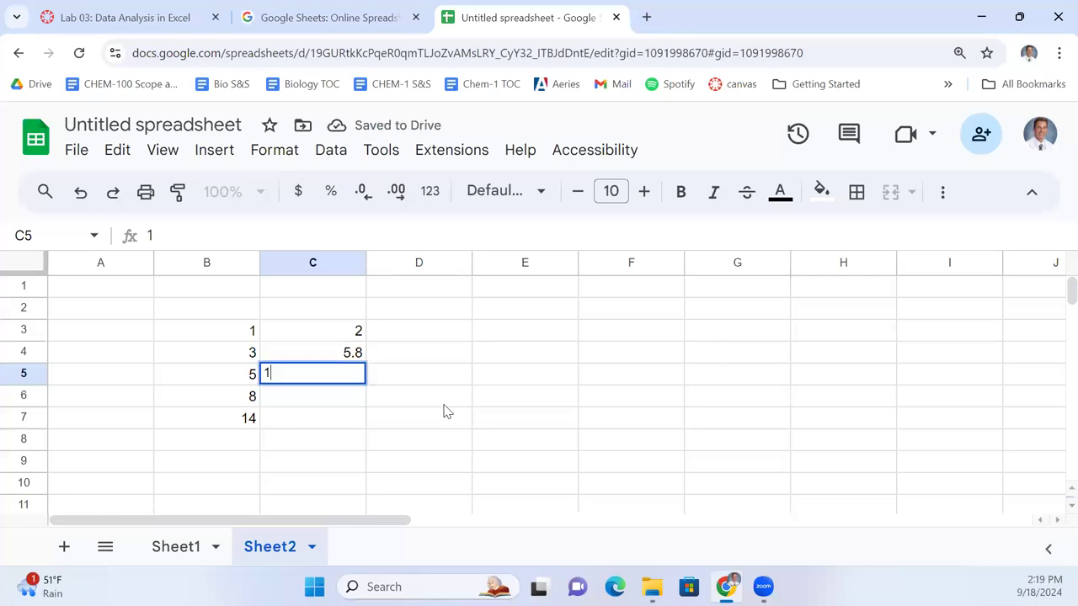
pyautogui.press('BackSpace')
pyautogui.write('10.2')
pyautogui.press('Return')
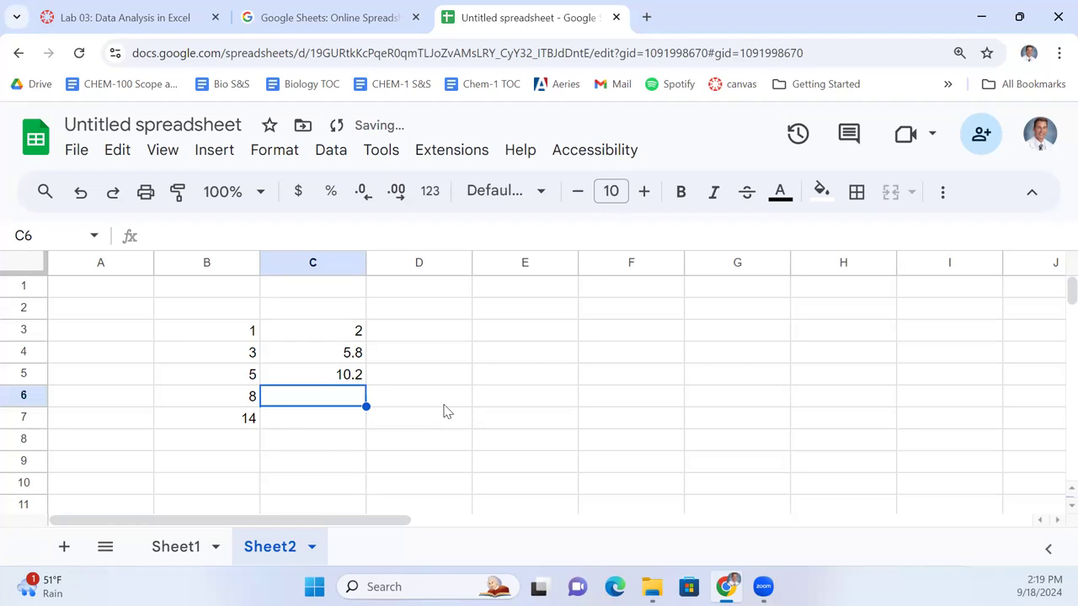
pyautogui.write('16.5')
pyautogui.press('Return')
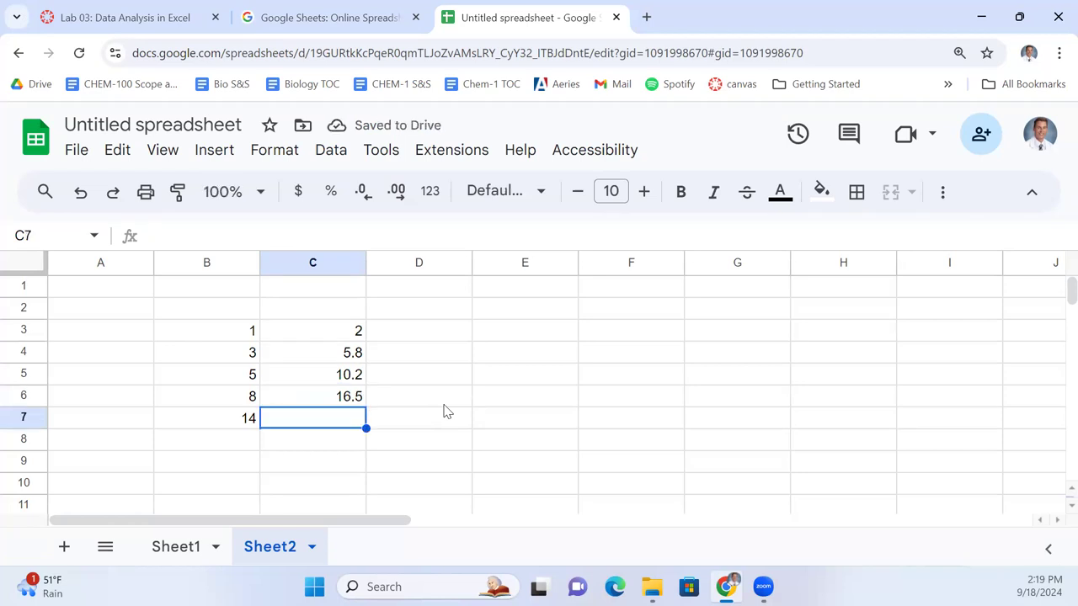
pyautogui.write('29')
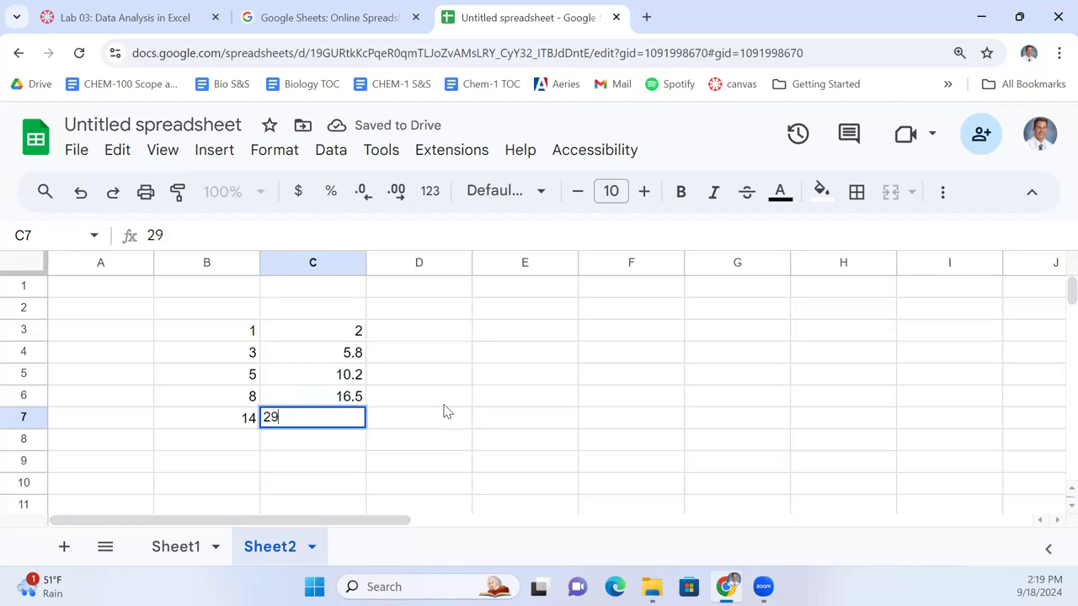
pyautogui.press('Return')
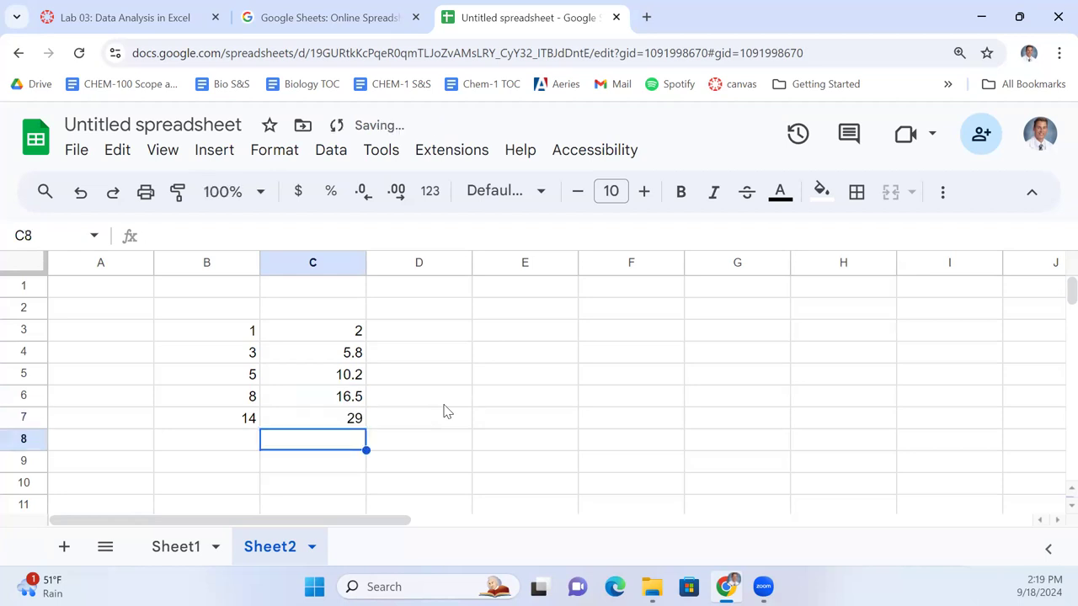
# Step: Label the two data columns with the headers x in B2 and y in C2
pyautogui.press('Right')
pyautogui.press('Up')
pyautogui.press('Up')
pyautogui.press('Up')
pyautogui.press('Up')
pyautogui.press('Up')
pyautogui.press('Up')
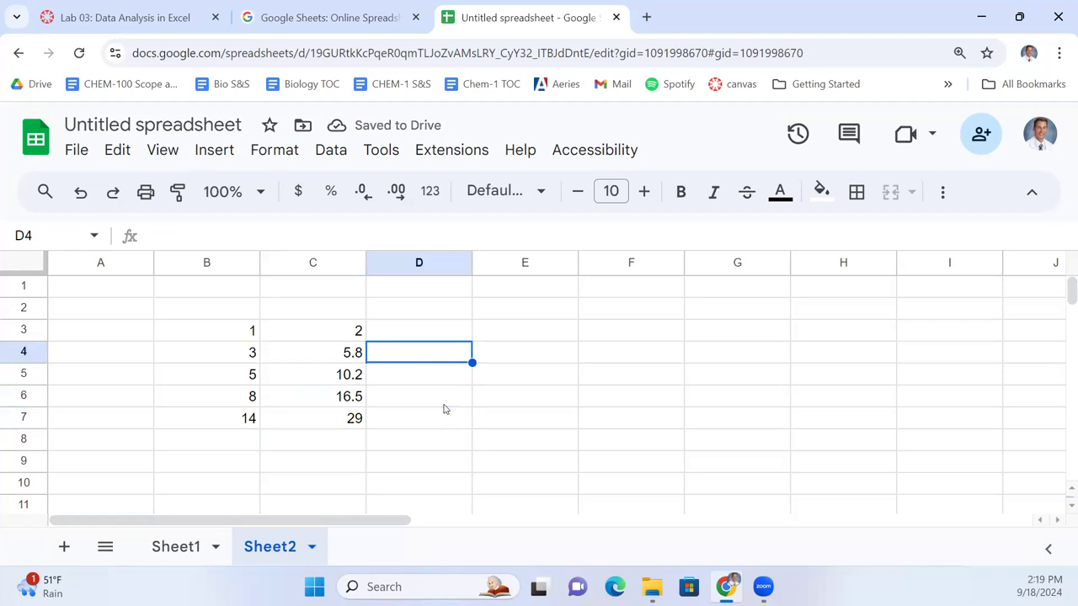
pyautogui.press('Left')
pyautogui.press('Left')
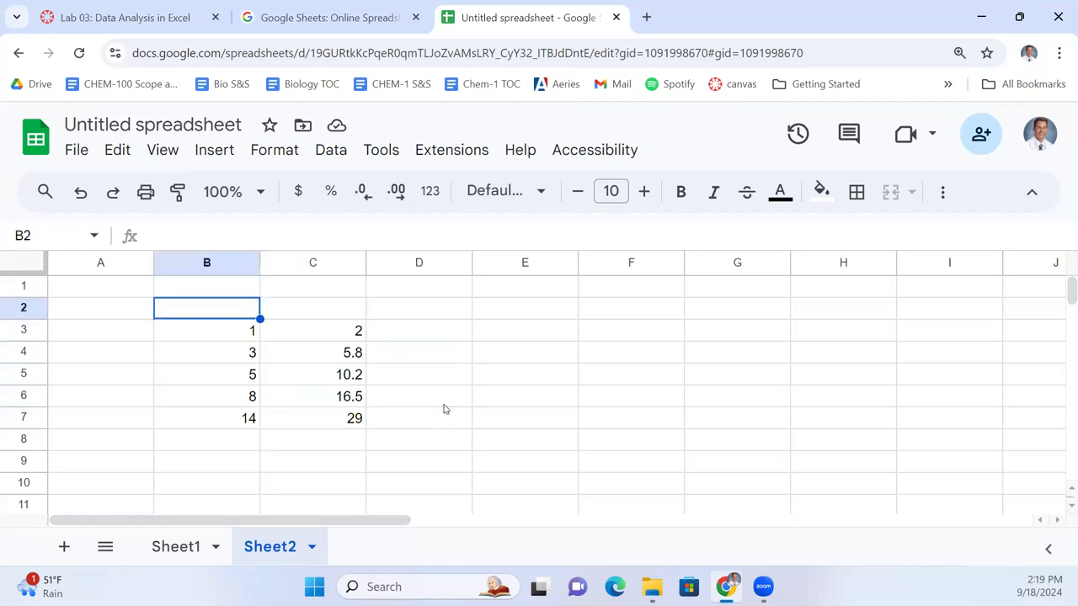
pyautogui.write('x')
pyautogui.press('Tab')
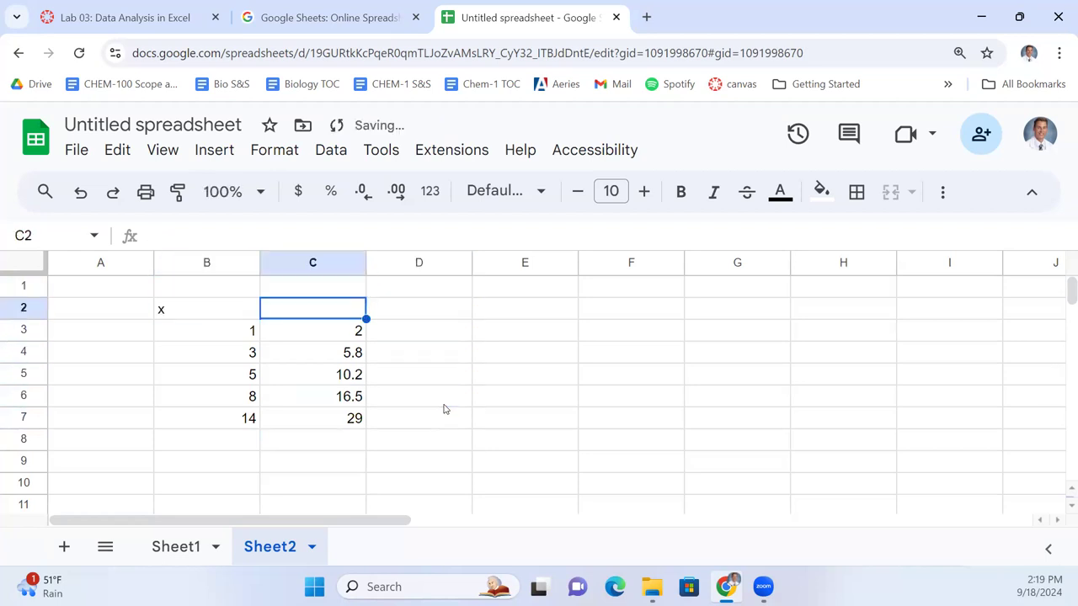
pyautogui.write('y')
pyautogui.press('Tab')
# Step: Insert a blank chart on Sheet2 with the empty cell F2 selected
pyautogui.press('Right')
pyautogui.press('Right')
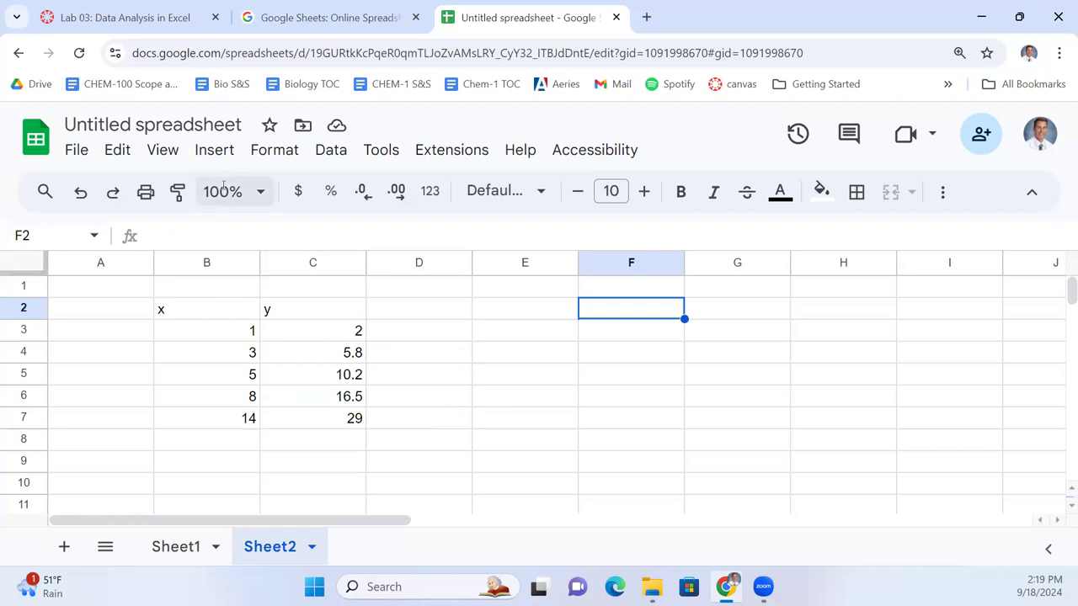
pyautogui.click(216, 153)
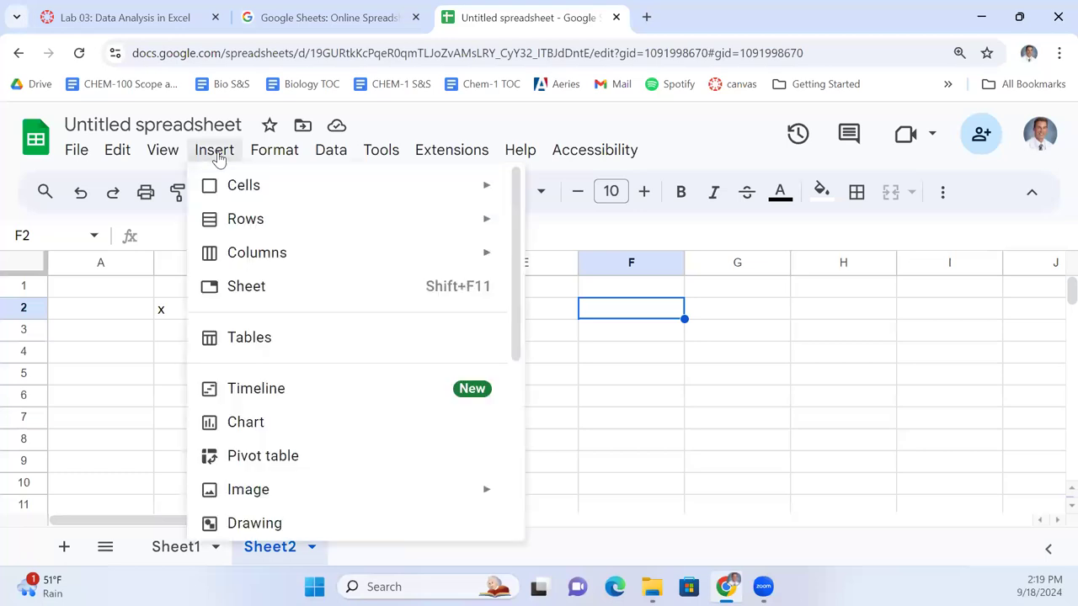
pyautogui.click(281, 433)
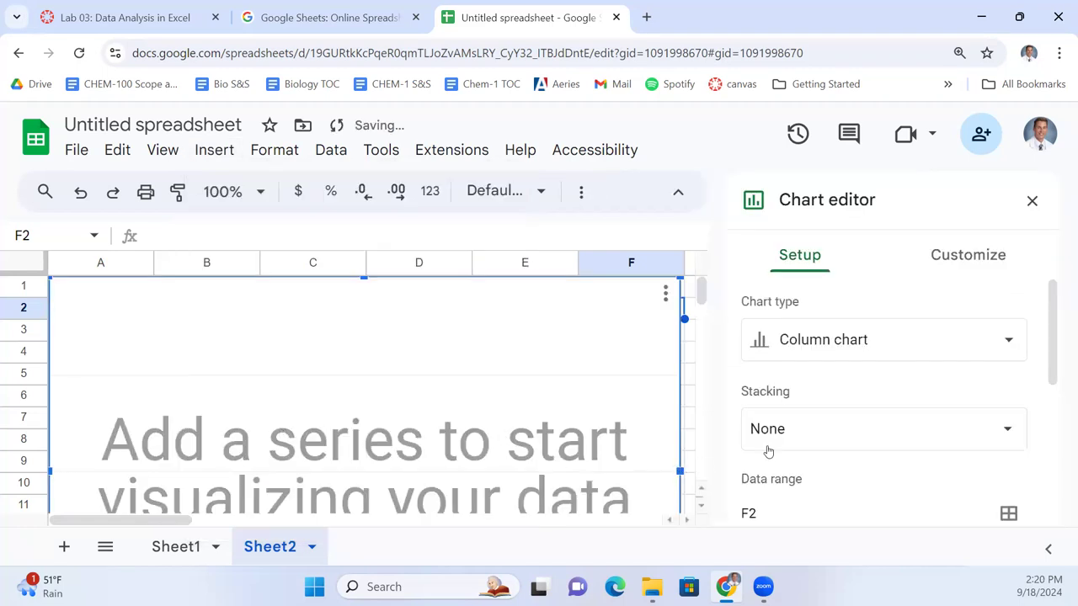
# Step: Zoom the page out to 90% and move the blank chart beside the data so the x and y columns are uncovered
pyautogui.hotkey('ctrl', '-')
pyautogui.hotkey('ctrl', '-')
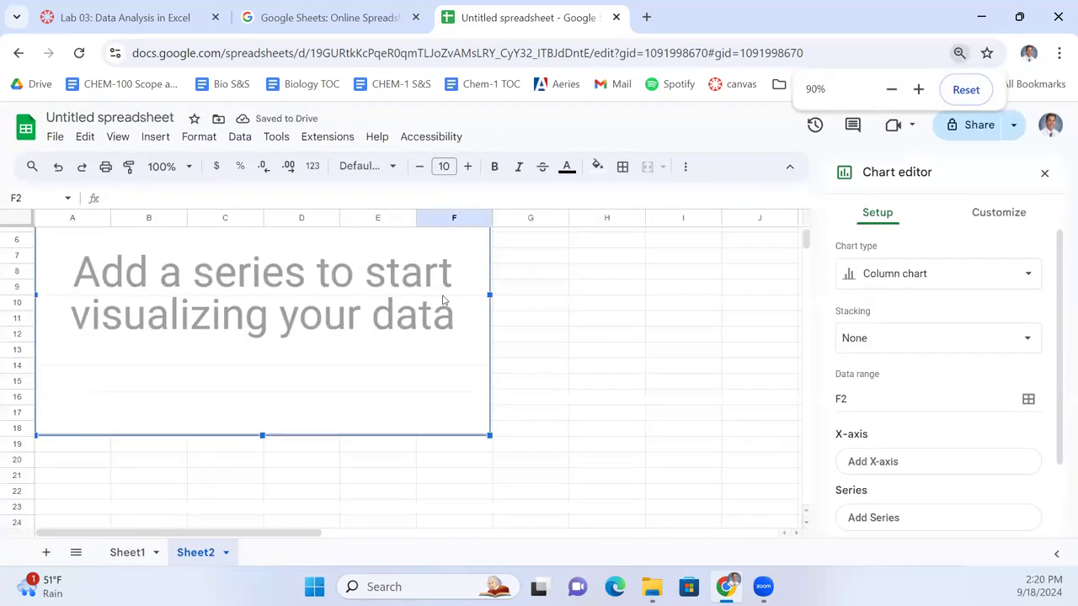
pyautogui.moveTo(476, 317); pyautogui.dragTo(699, 376)
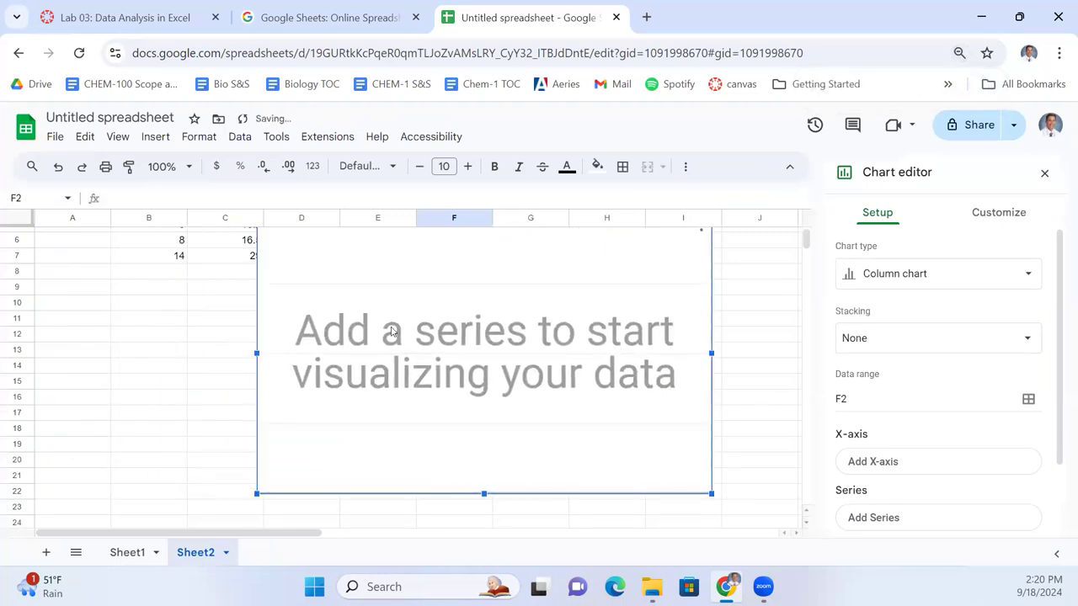
pyautogui.scroll(2, 208, 387)
pyautogui.moveTo(417, 386); pyautogui.dragTo(451, 379)
pyautogui.scroll(-1, 450, 379)
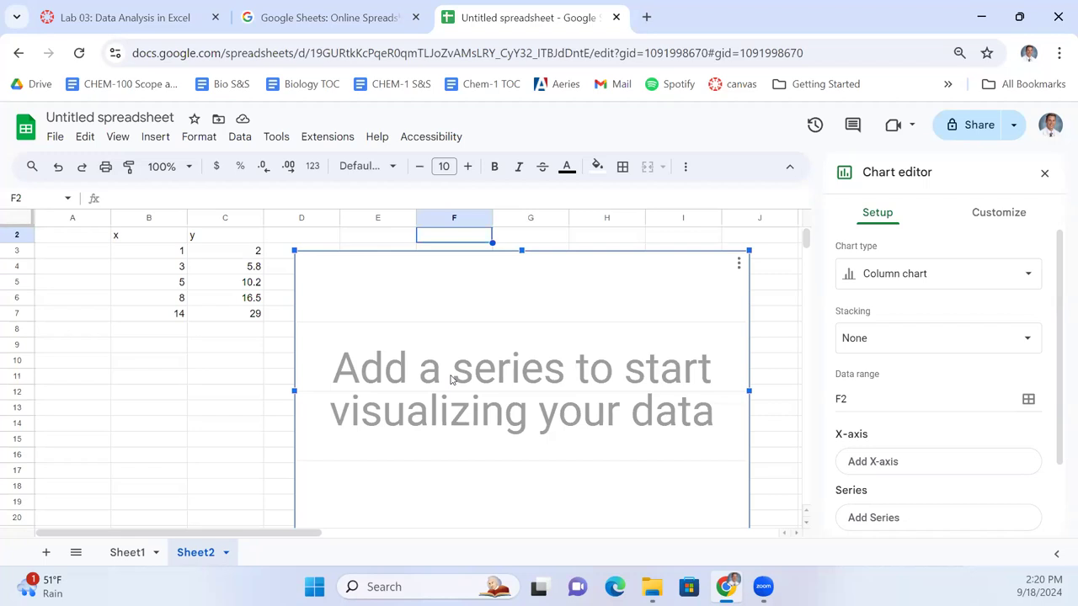
# Step: Change the chart type to Scatter chart
pyautogui.click(871, 285)
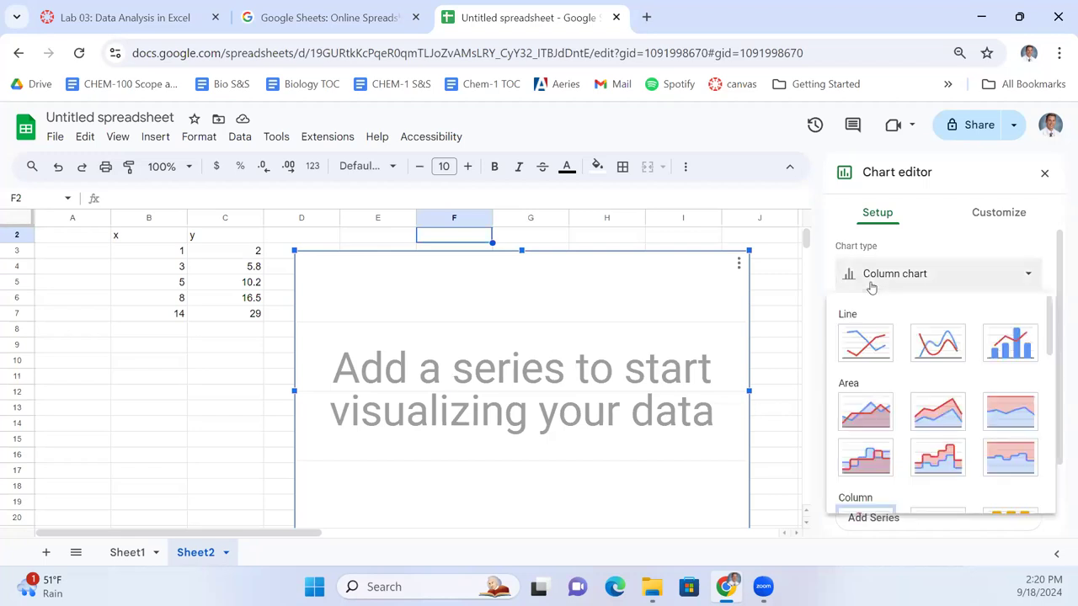
pyautogui.scroll(-2, 926, 444)
pyautogui.scroll(2, 920, 433)
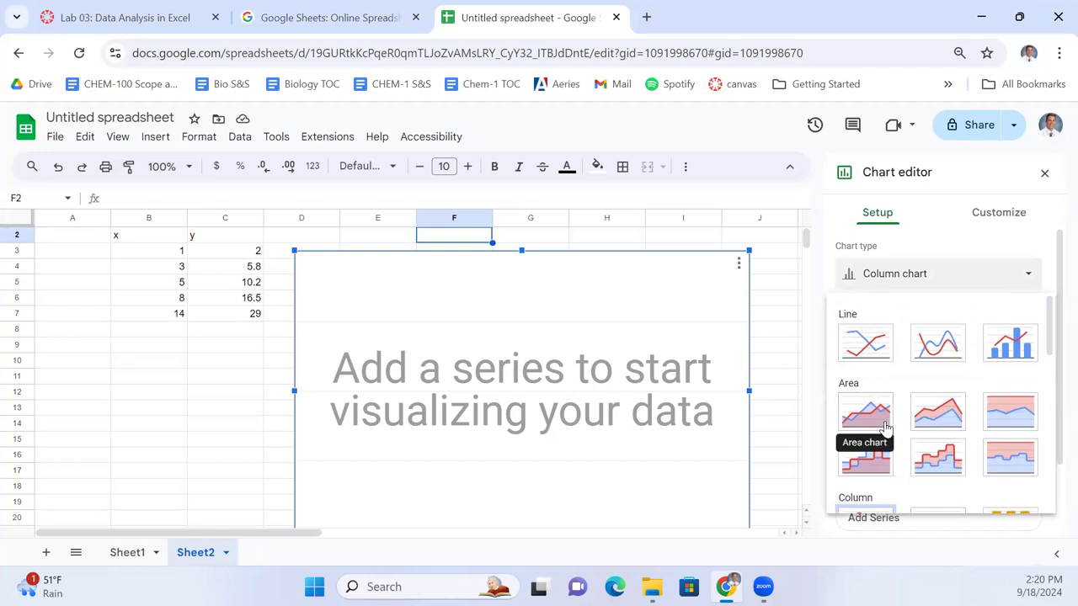
pyautogui.scroll(-5, 885, 427)
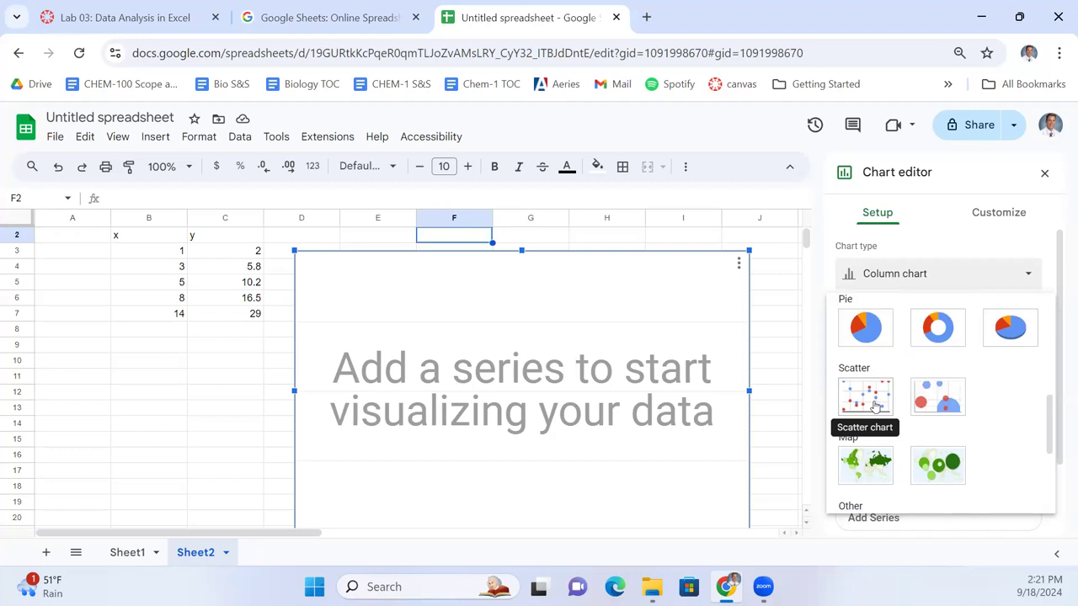
pyautogui.click(876, 406)
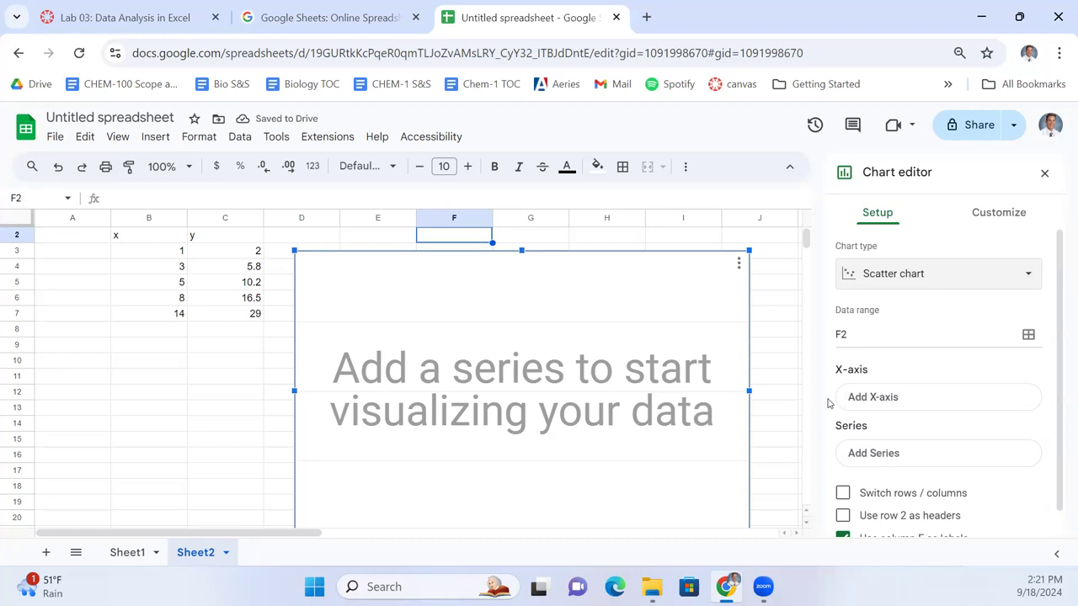
# Step: Set the scatter chart's X-axis to the range Sheet2!B3:B7
pyautogui.click(897, 402)
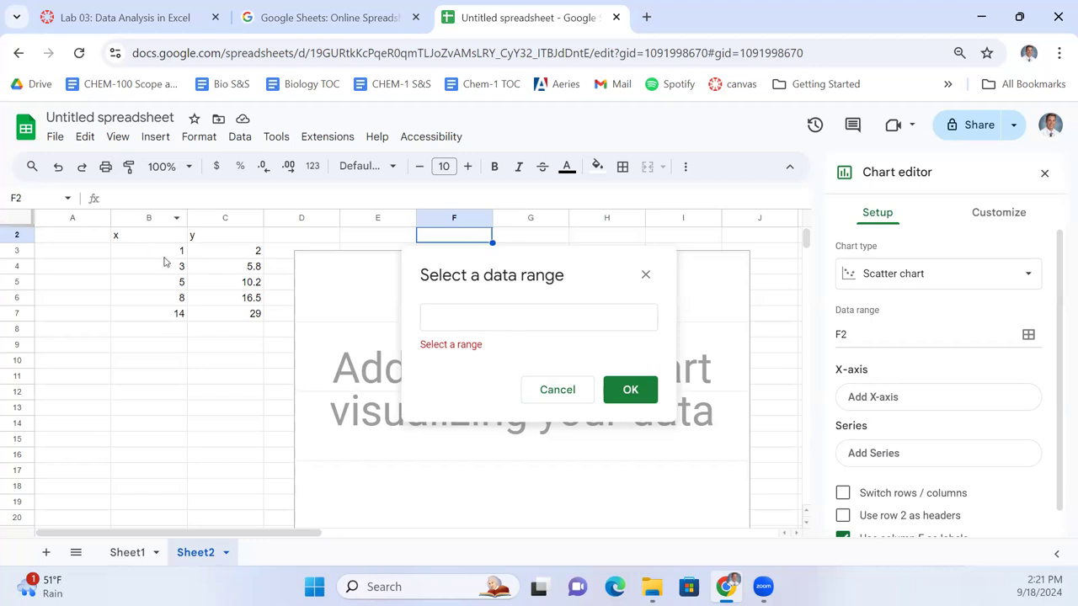
pyautogui.moveTo(172, 253); pyautogui.dragTo(184, 315)
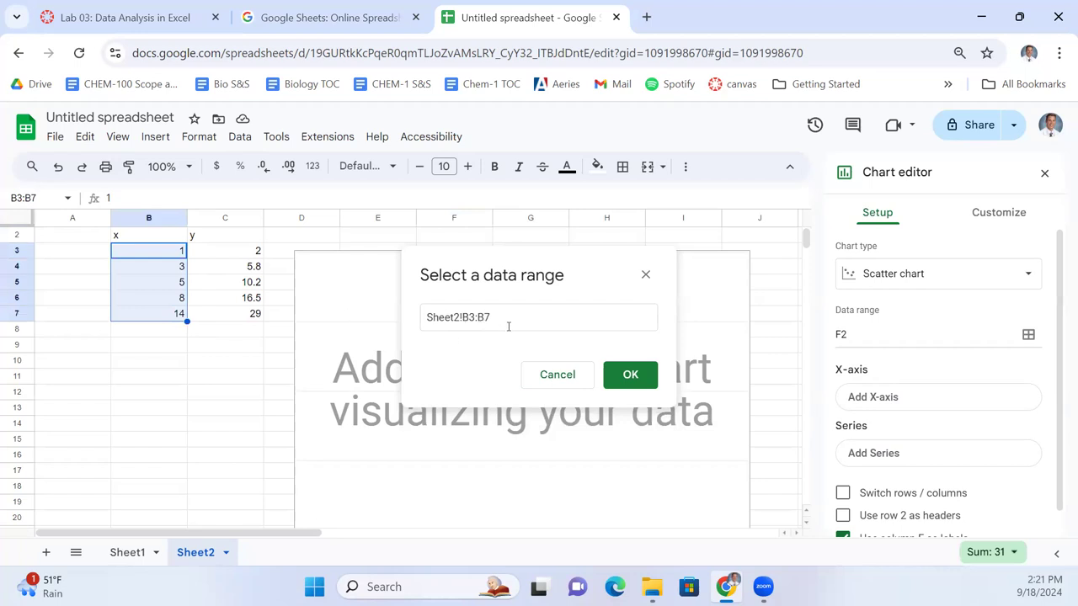
pyautogui.click(629, 378)
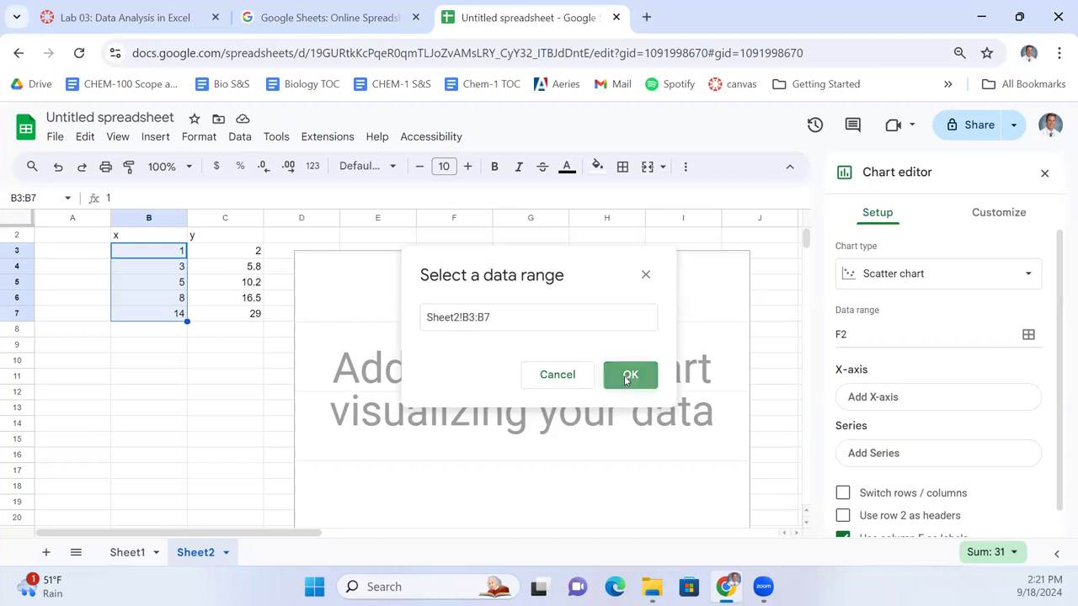
# Step: Add the y values in C3:C7 as the scatter chart's data series
pyautogui.scroll(-1, 895, 493)
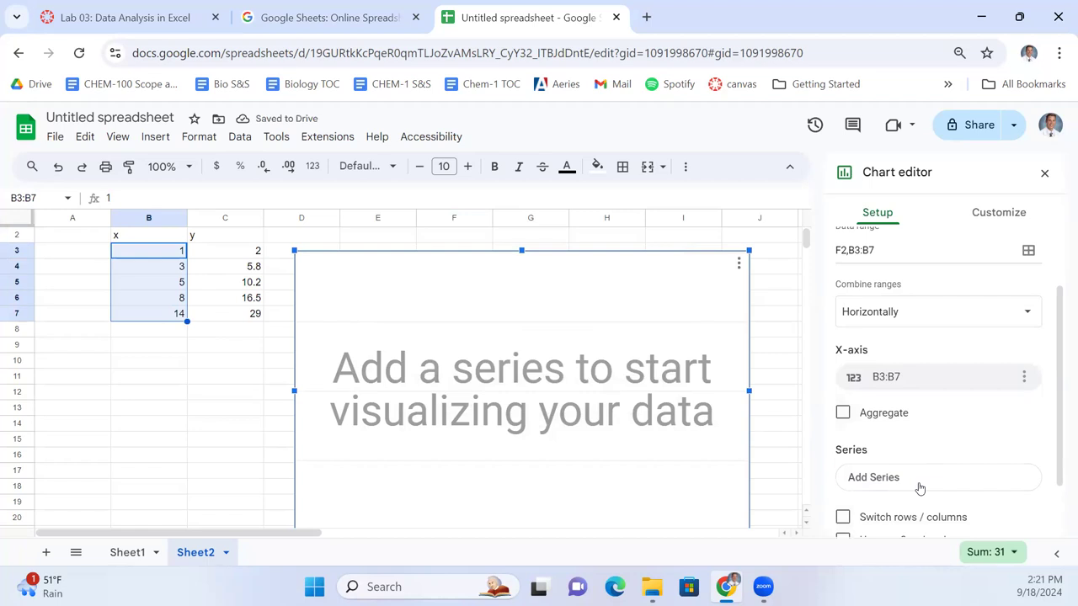
pyautogui.click(920, 489)
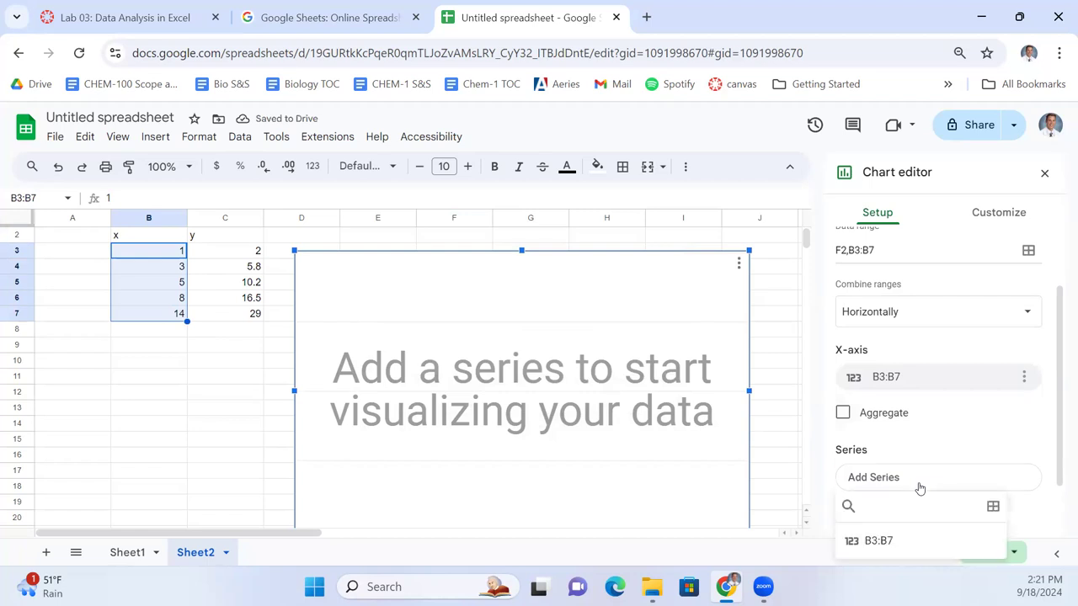
pyautogui.click(992, 507)
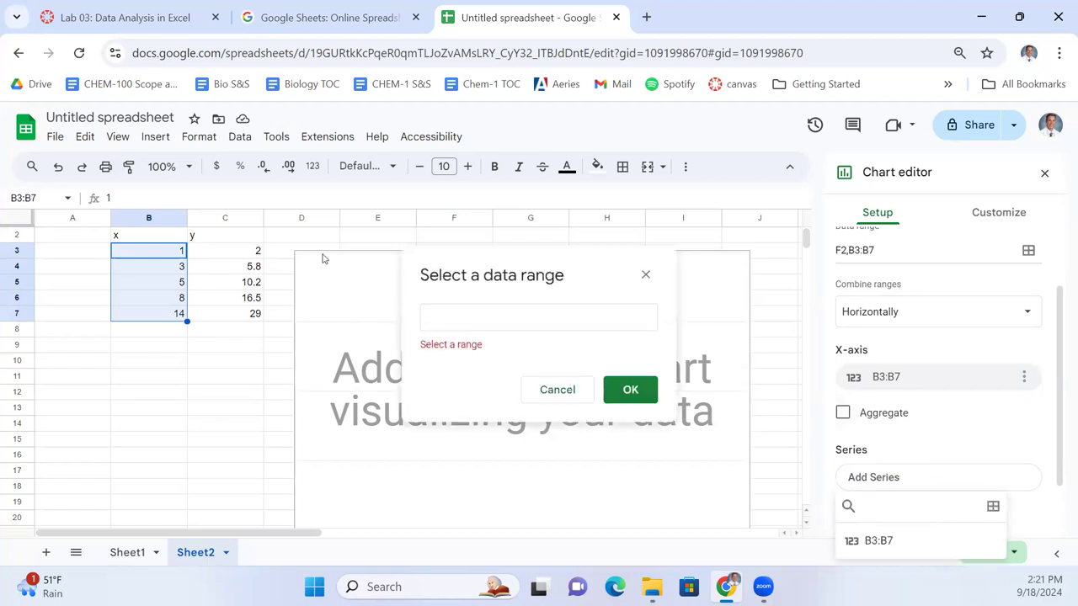
pyautogui.moveTo(258, 251); pyautogui.dragTo(259, 314)
pyautogui.click(650, 378)
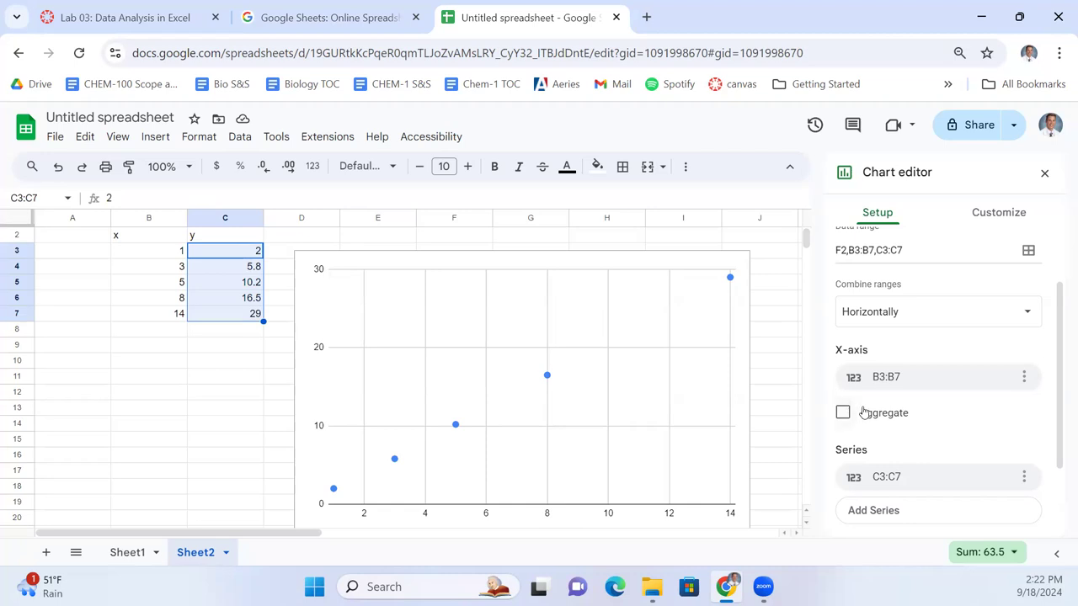
# Step: Review the scatter chart's setup settings and examine the series customization options, including the error bar, data label and trendline choices
pyautogui.scroll(-1, 859, 408)
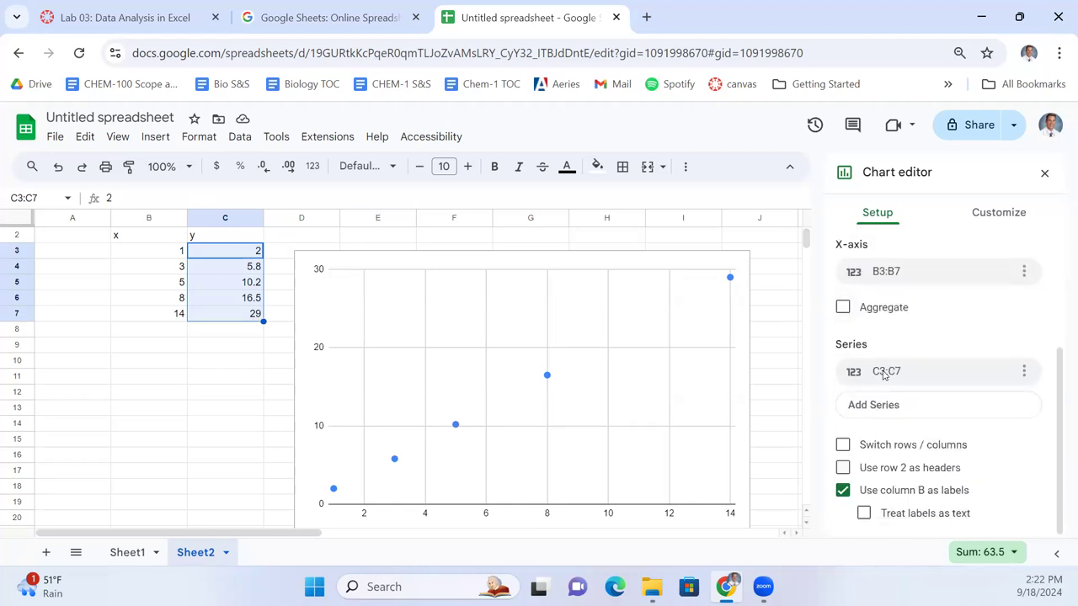
pyautogui.scroll(2, 891, 373)
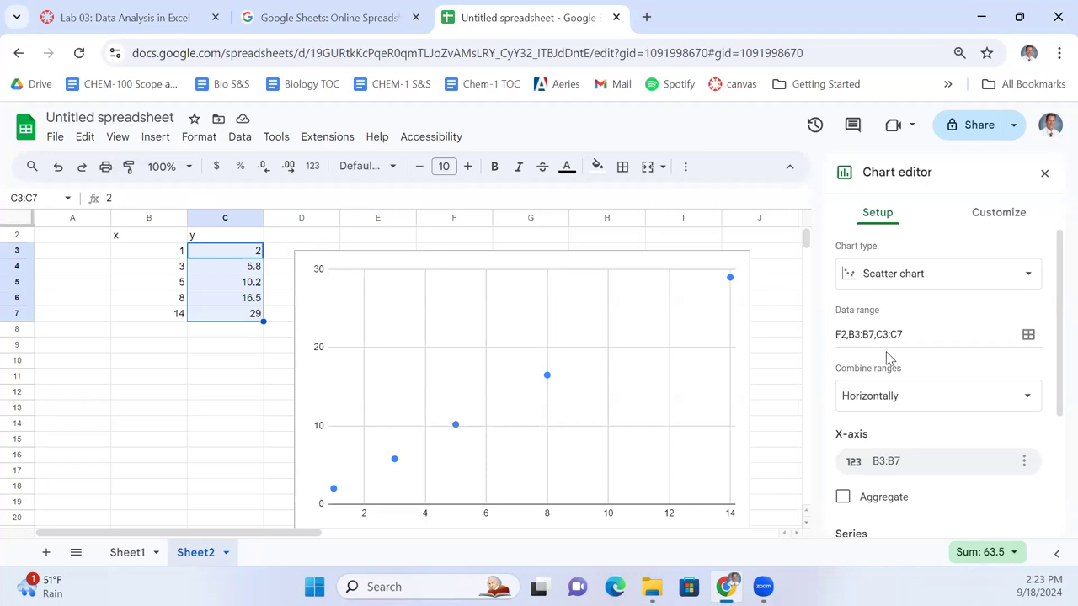
pyautogui.click(977, 215)
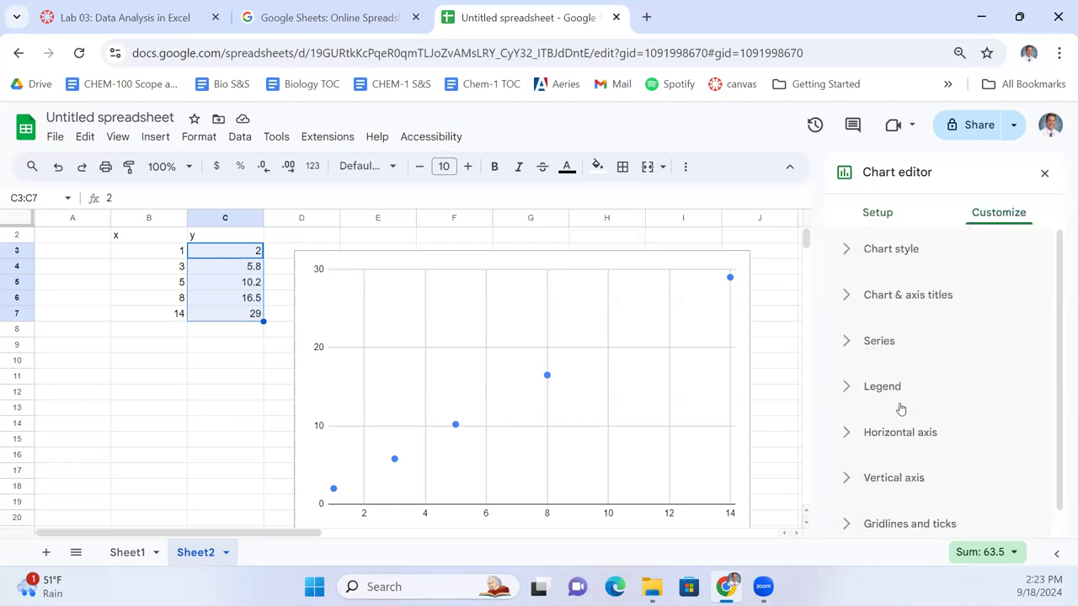
pyautogui.scroll(-1, 933, 367)
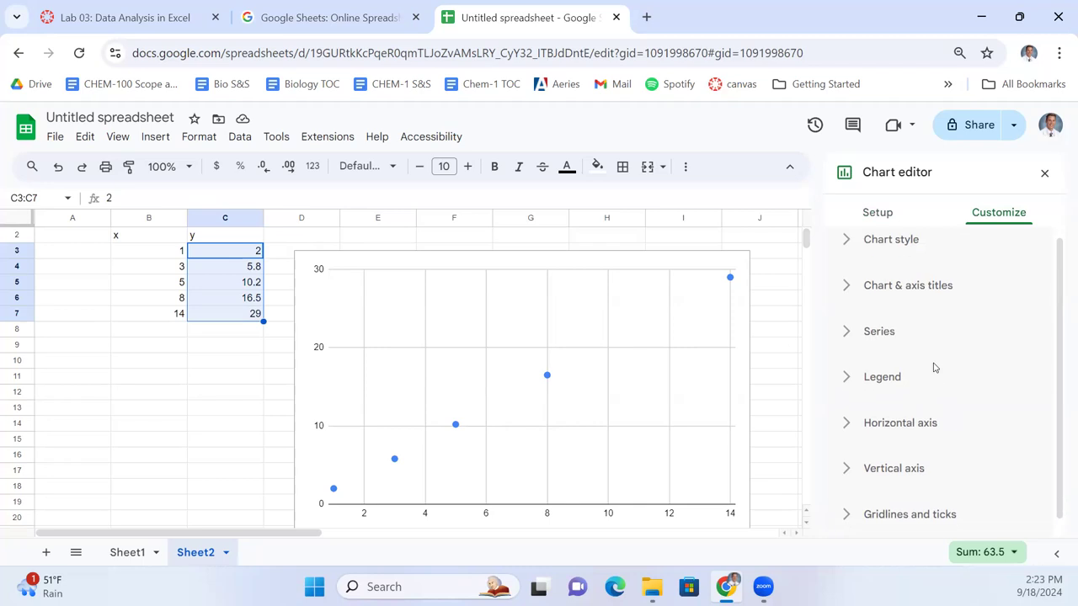
pyautogui.click(904, 329)
pyautogui.scroll(-6, 907, 337)
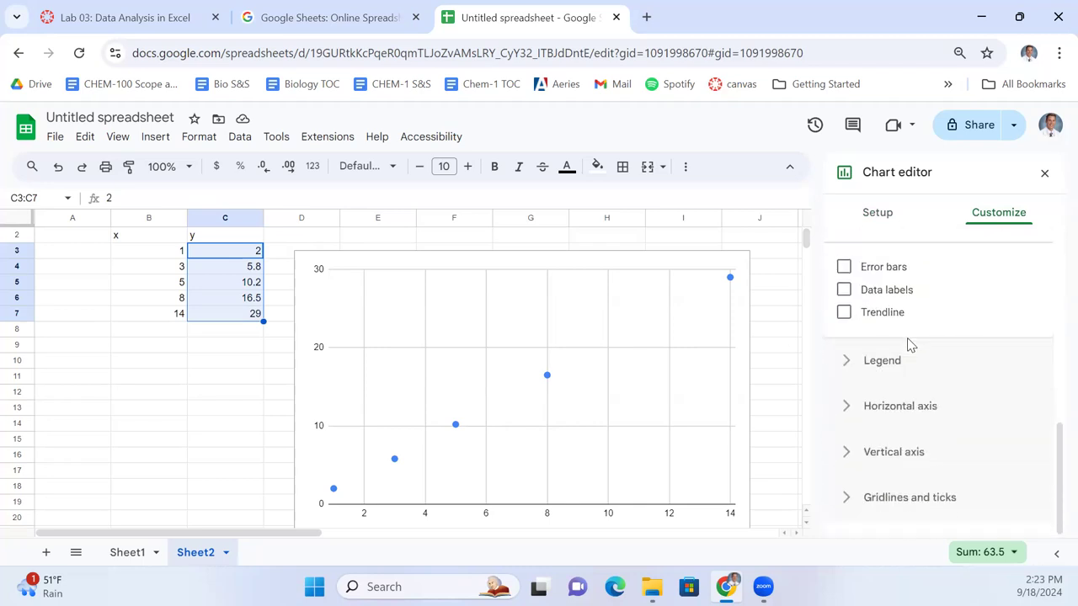
pyautogui.scroll(5, 906, 330)
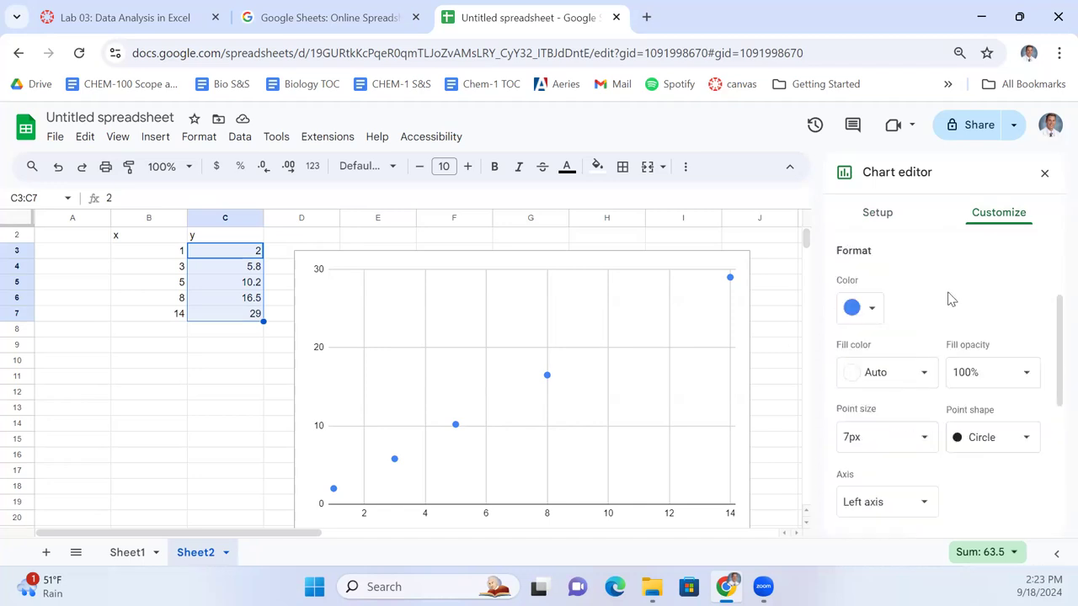
pyautogui.scroll(2, 937, 315)
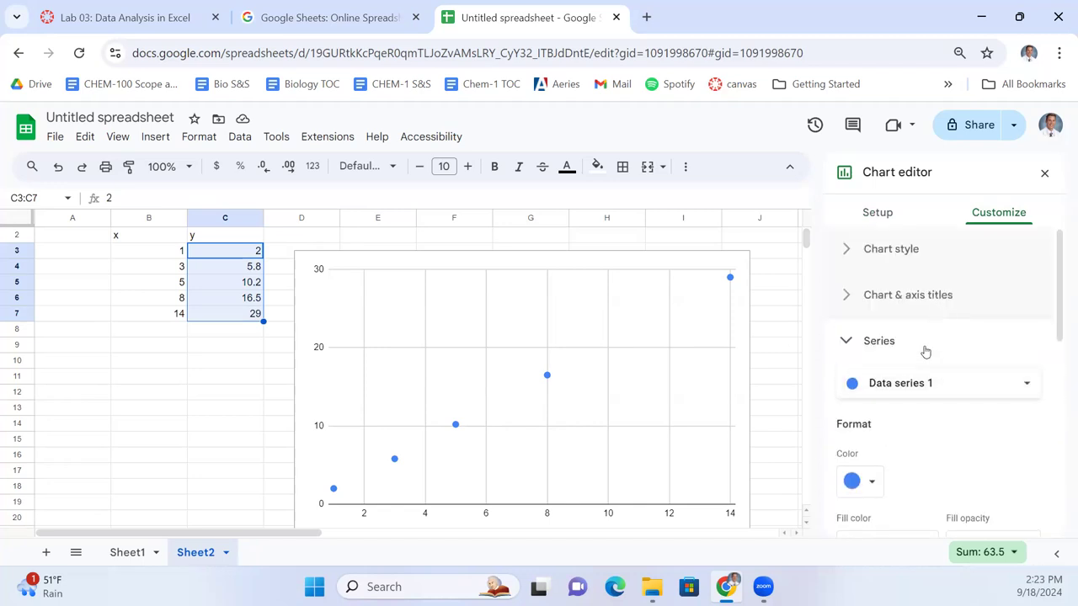
# Step: Add a linear trendline to the scatter chart's data series, labelled with its equation and showing R²
pyautogui.scroll(-5, 935, 404)
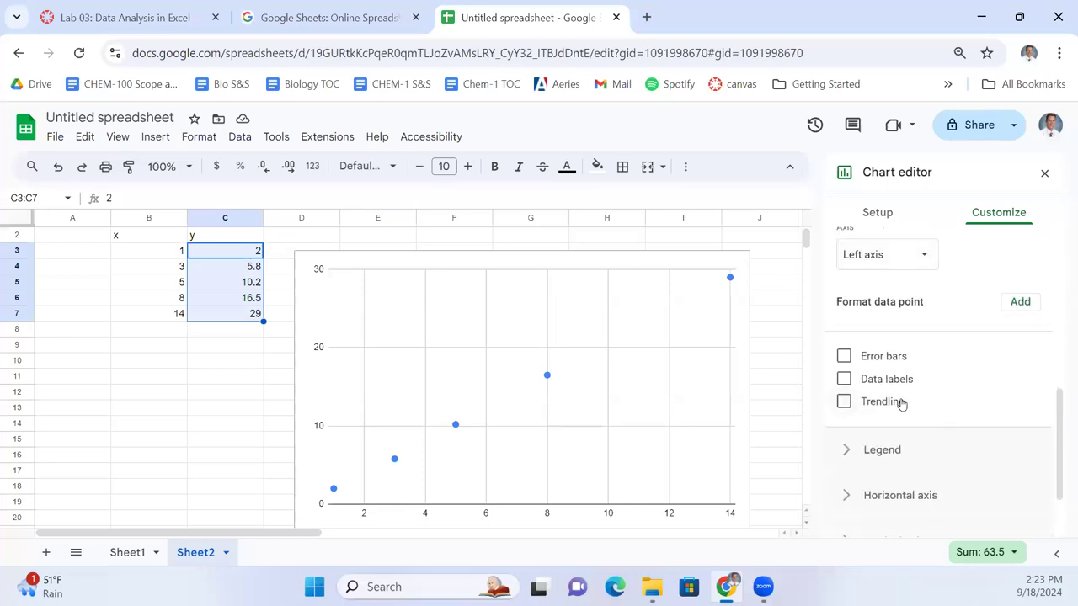
pyautogui.click(851, 402)
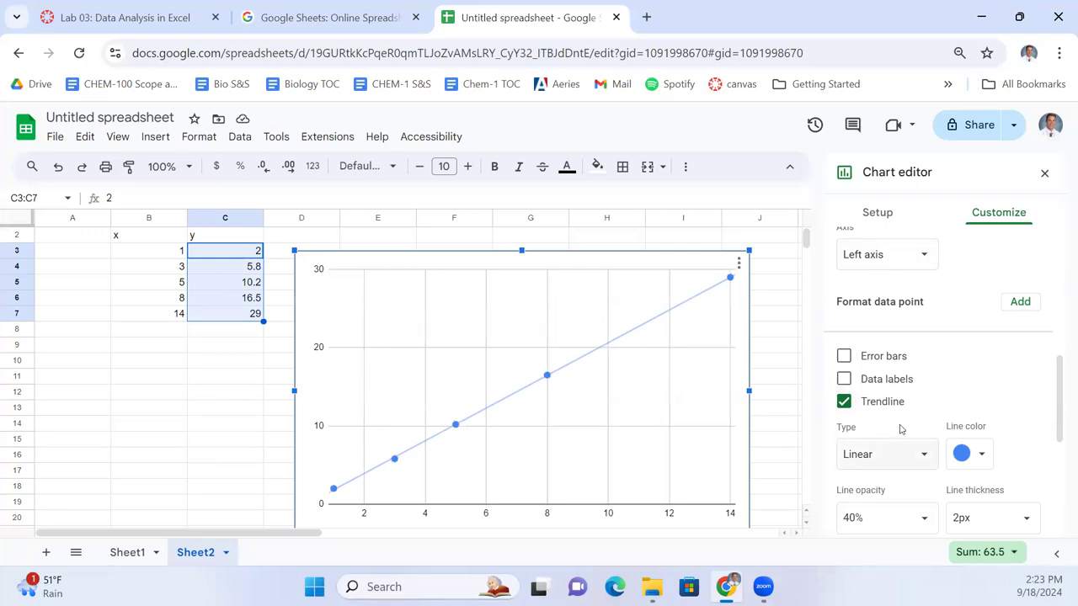
pyautogui.scroll(-2, 922, 402)
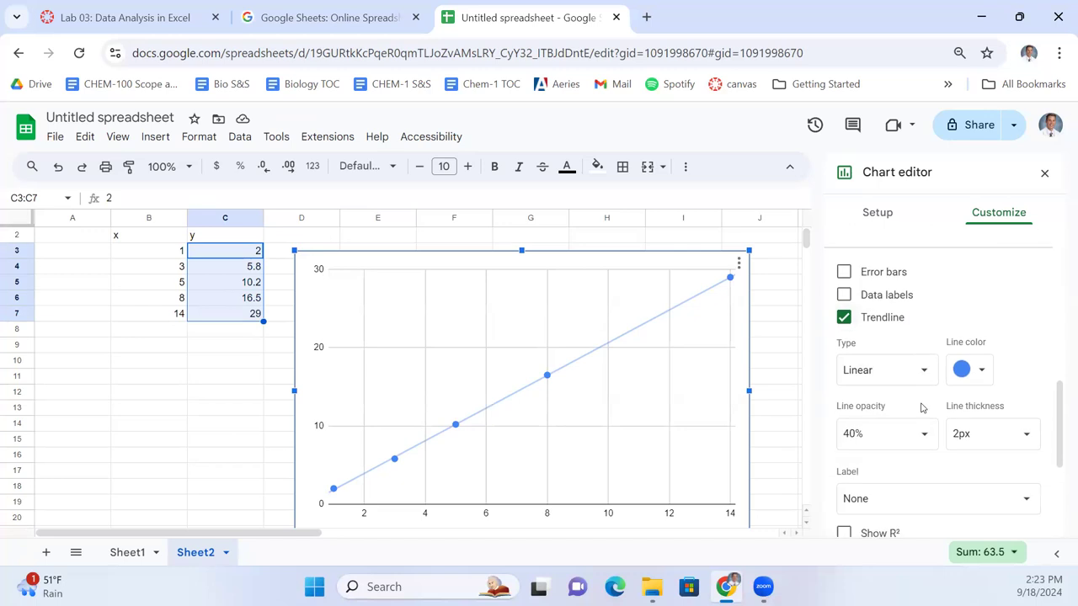
pyautogui.scroll(-2, 906, 424)
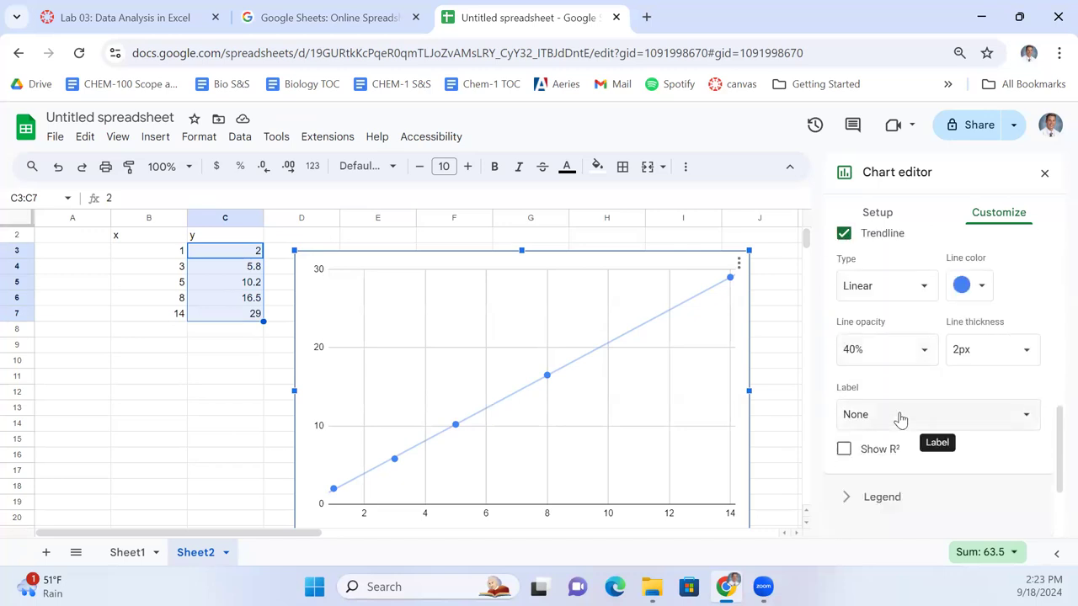
pyautogui.click(900, 418)
pyautogui.click(898, 459)
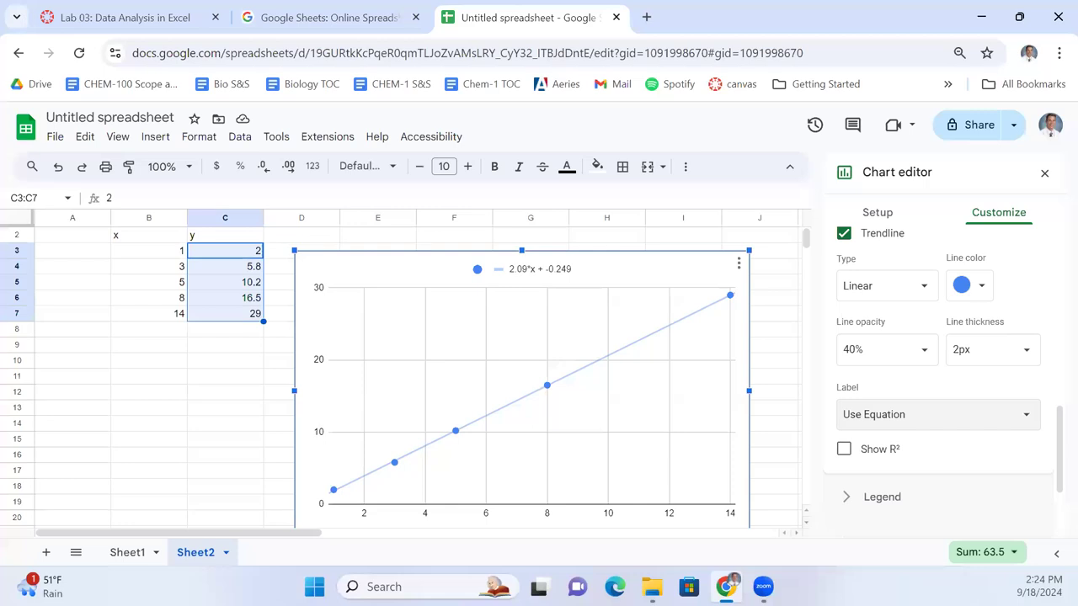
pyautogui.click(844, 451)
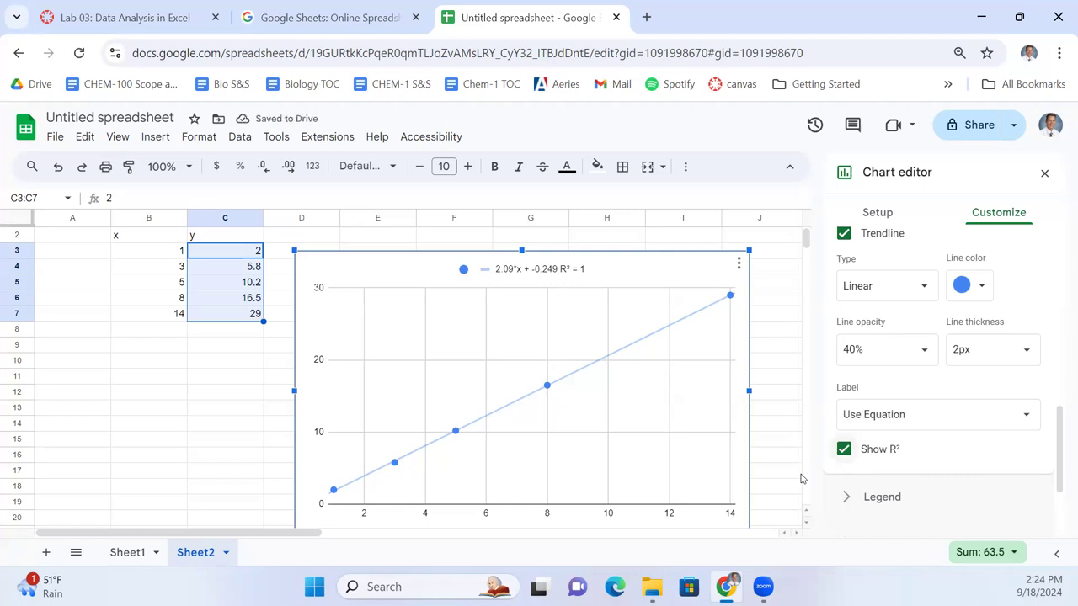
# Step: Change the y values to 10.5 in C5 and 31 in C7
pyautogui.click(223, 283)
pyautogui.write('10.5')
pyautogui.press('Return')
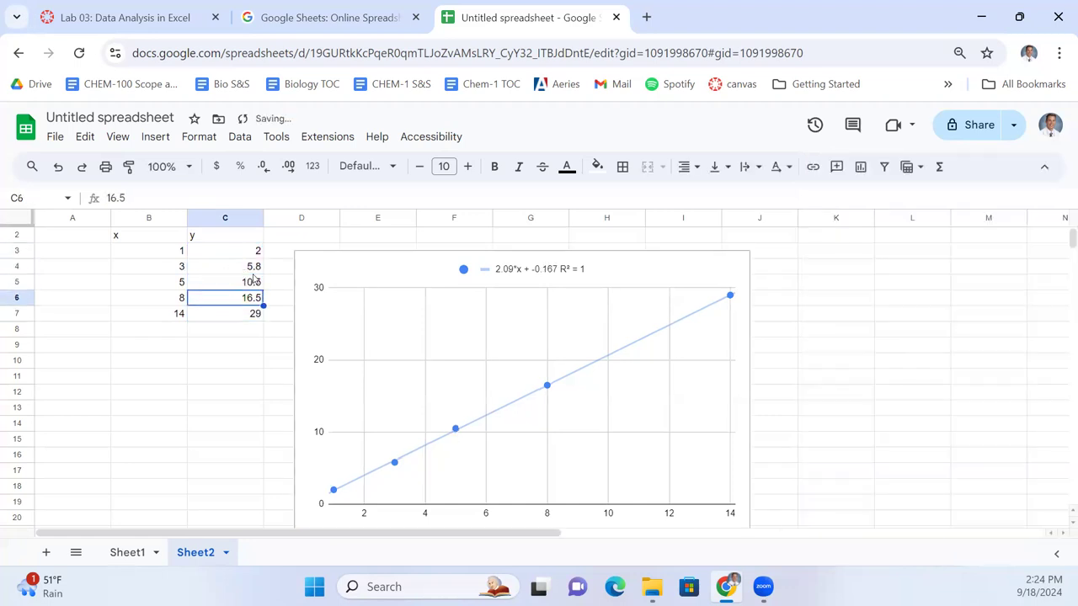
pyautogui.press('Down')
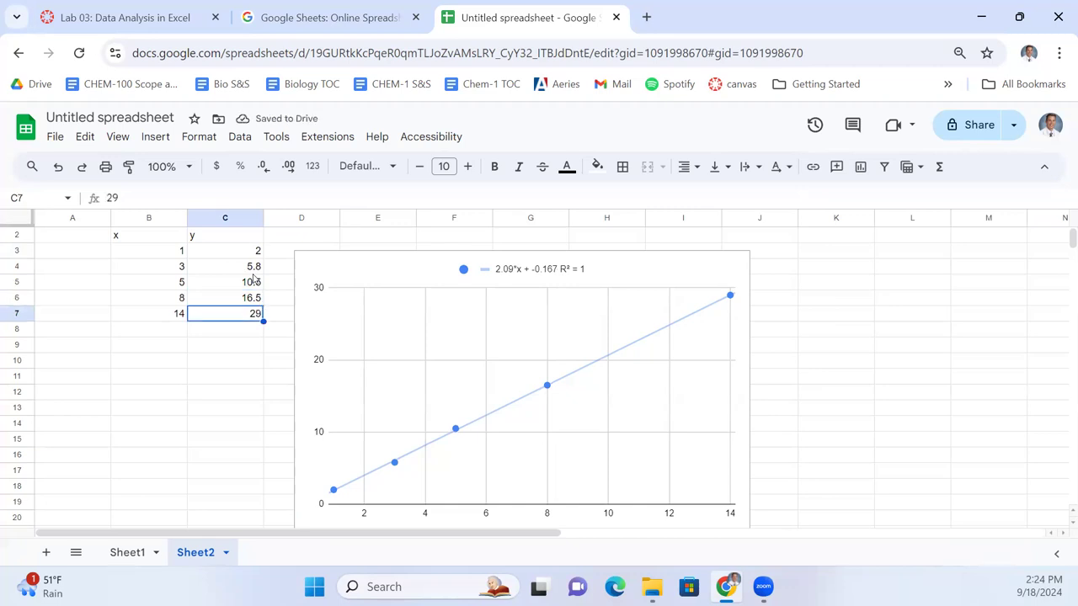
pyautogui.write('31')
pyautogui.press('Return')
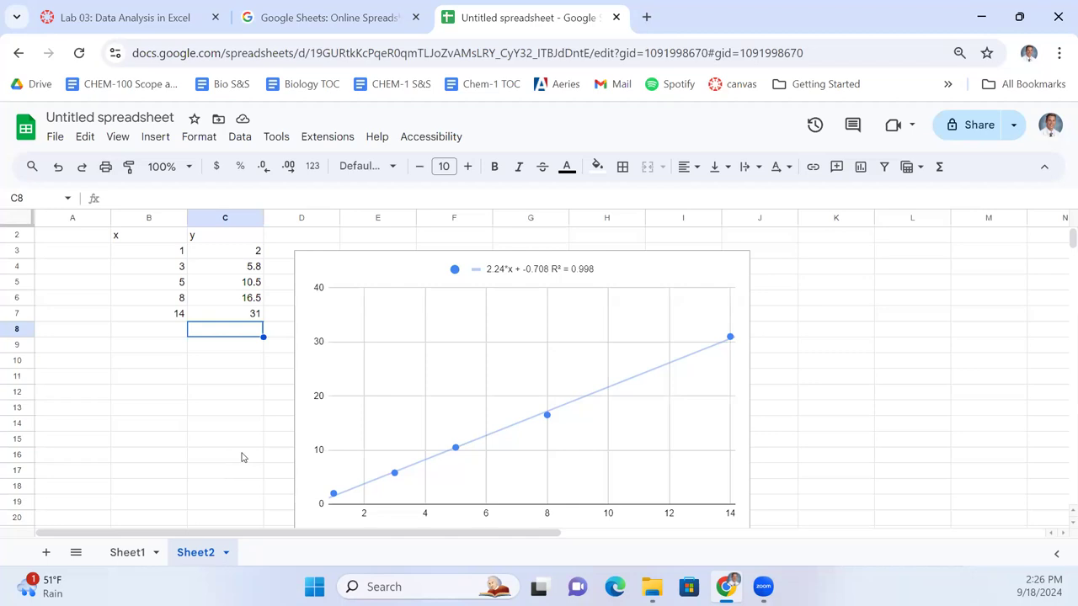
# Step: Calculate the population standard deviation of the y values C3:C7 in cell C9 with STDEV.P
pyautogui.press('Down')
pyautogui.write('=stdev')
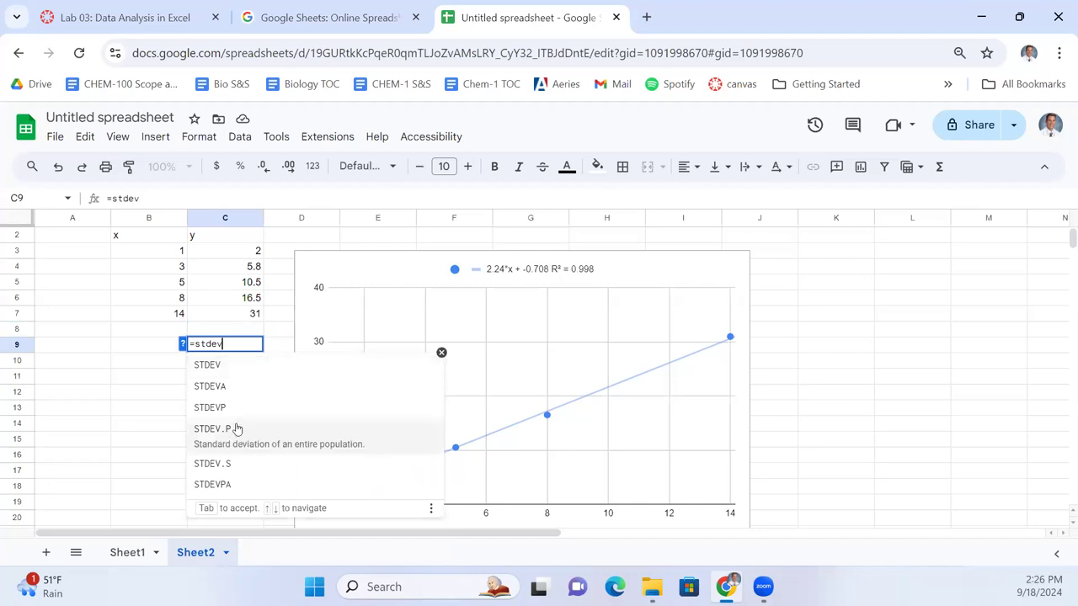
pyautogui.click(239, 431)
pyautogui.moveTo(258, 250); pyautogui.dragTo(246, 314)
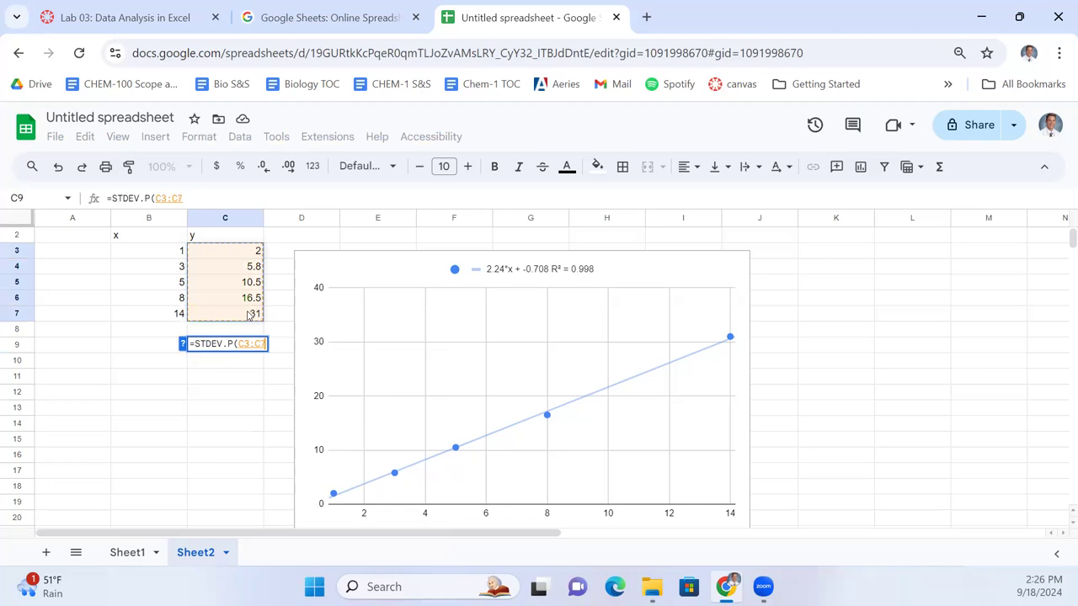
pyautogui.press('Return')
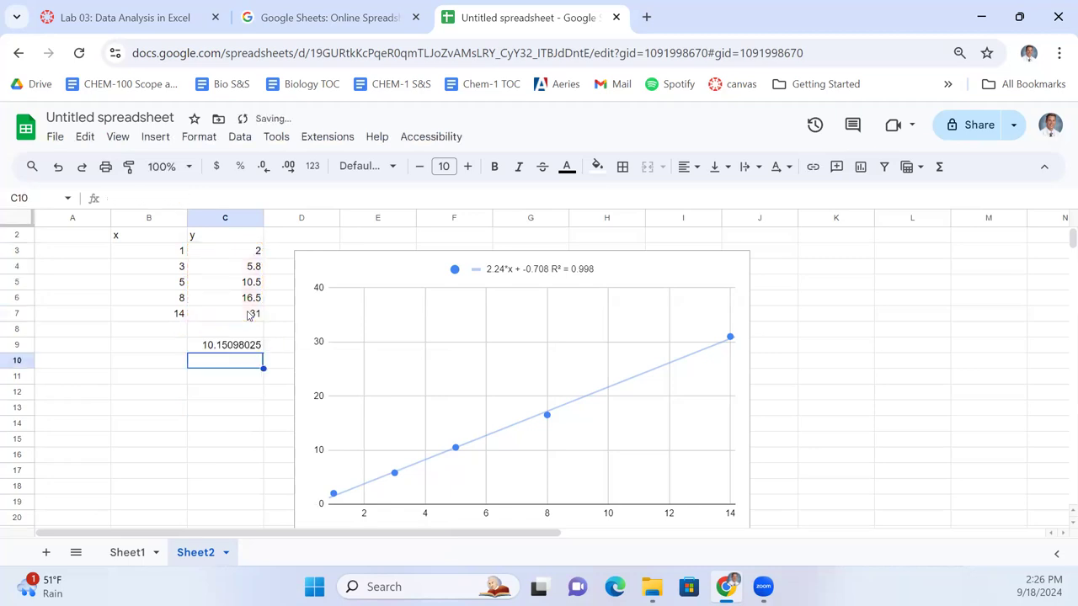